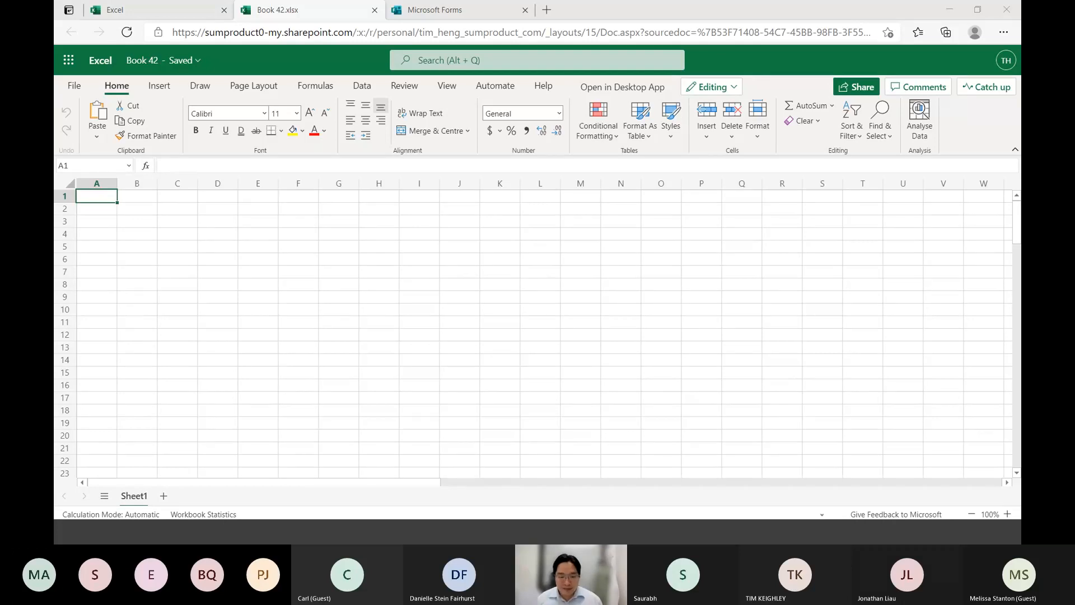
Switch to Microsoft Forms, open the "How to Excel - what people do, and what they don't" survey and review its questions
click(440, 11)
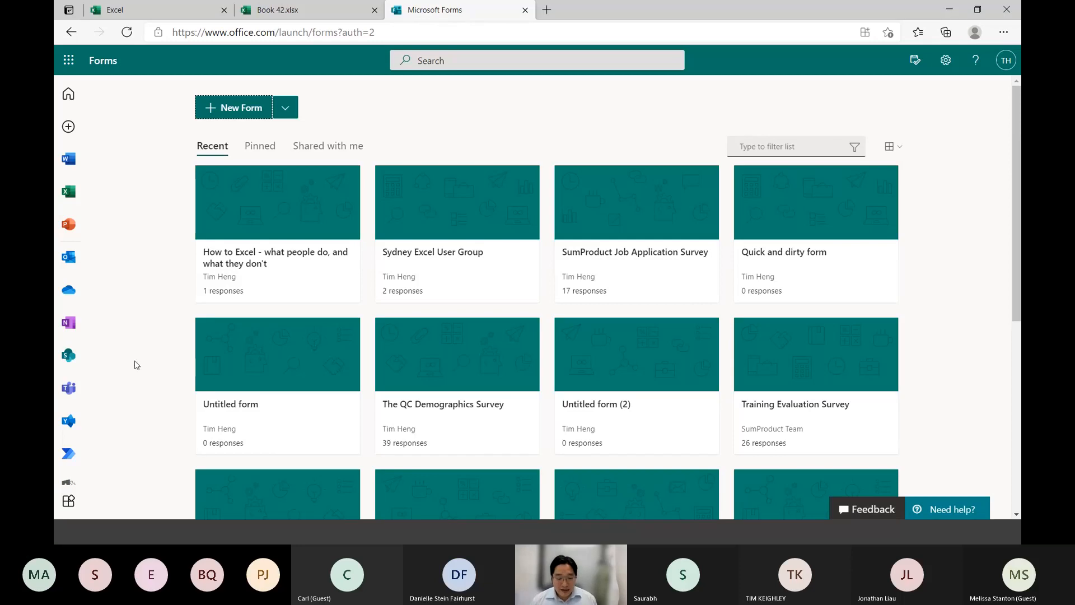
click(294, 270)
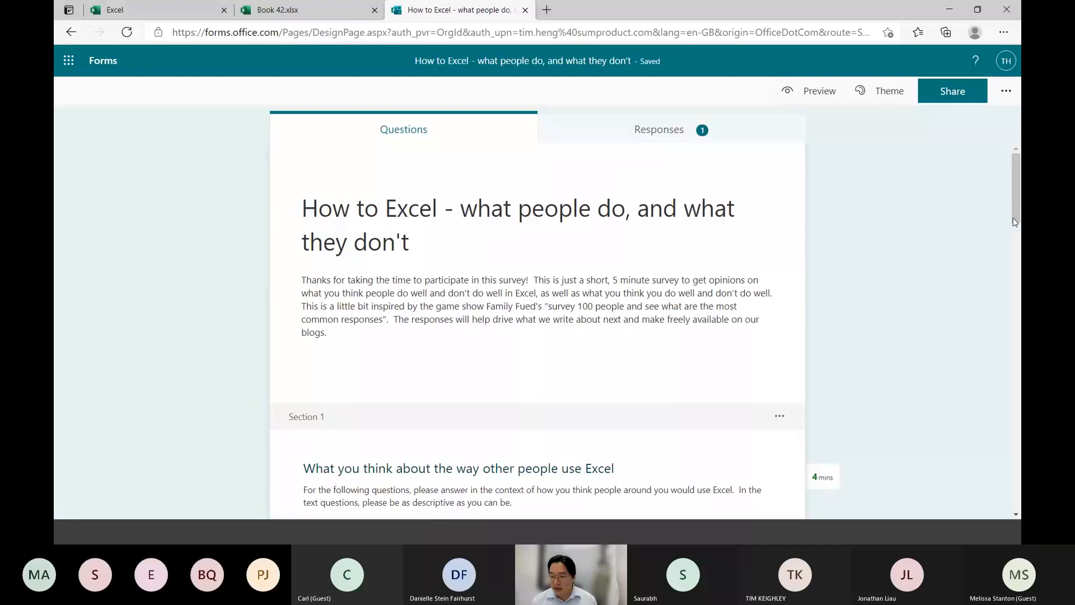
drag(1015, 222, 985, 284)
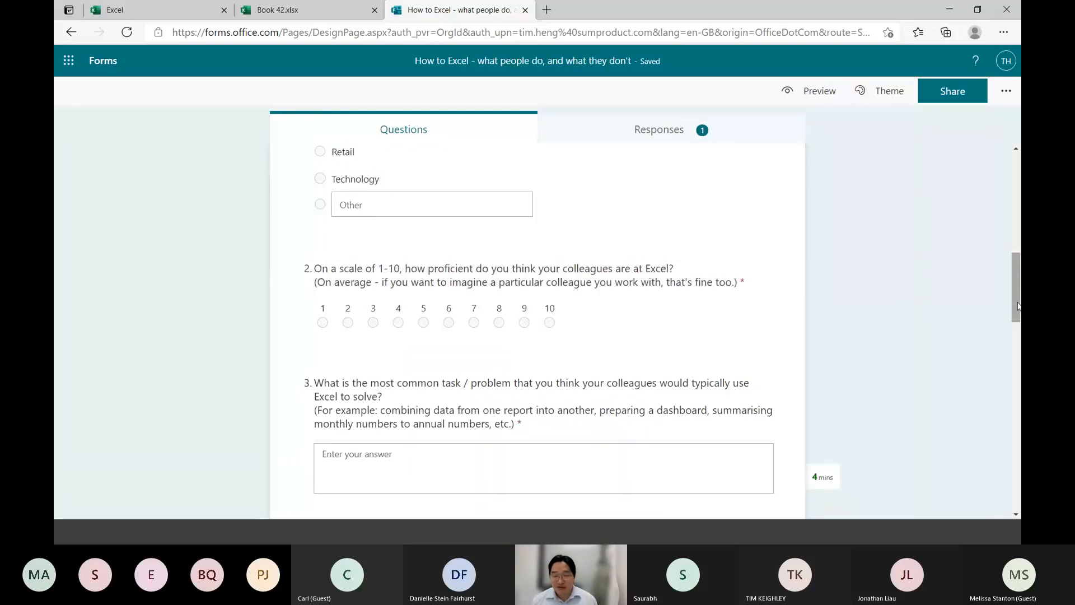
drag(1018, 304, 1019, 312)
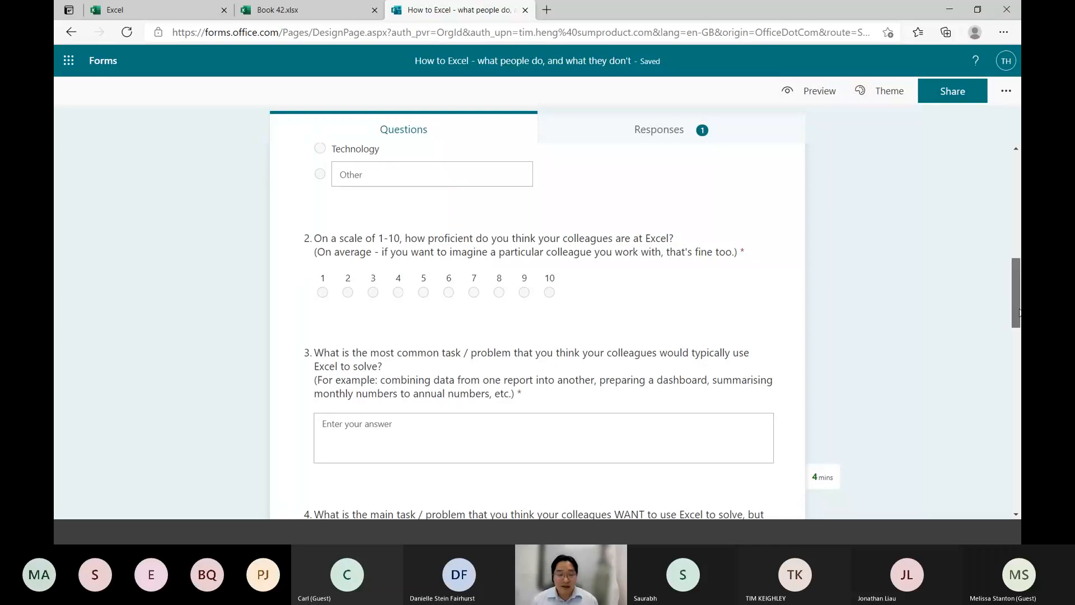
drag(1019, 312, 1019, 451)
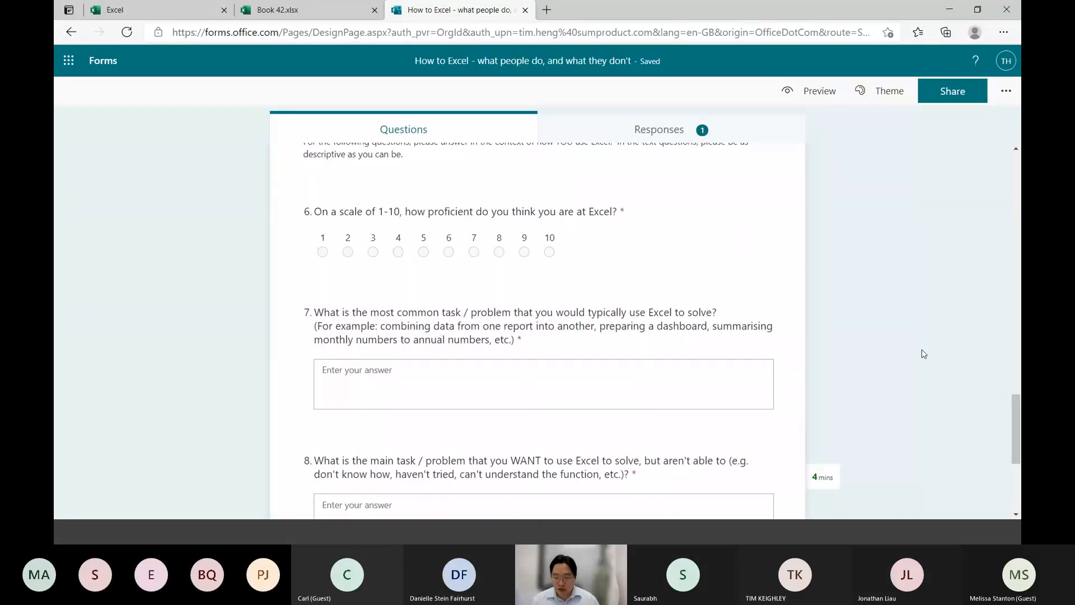
scroll(547, 434, down, 4)
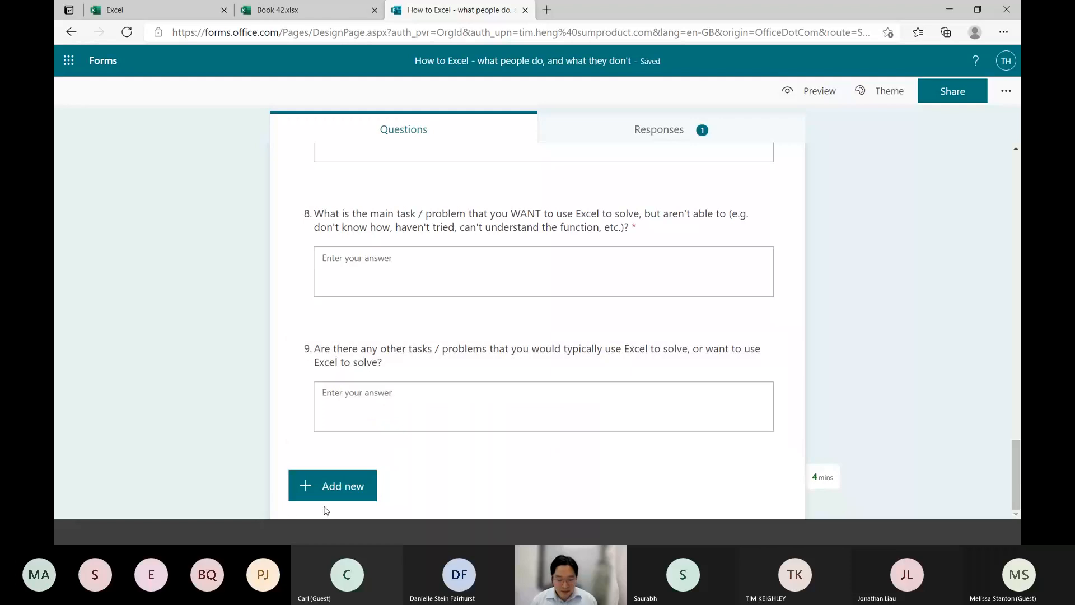
Display the question types available for a new survey item, including the additional types beyond the basic four
click(328, 490)
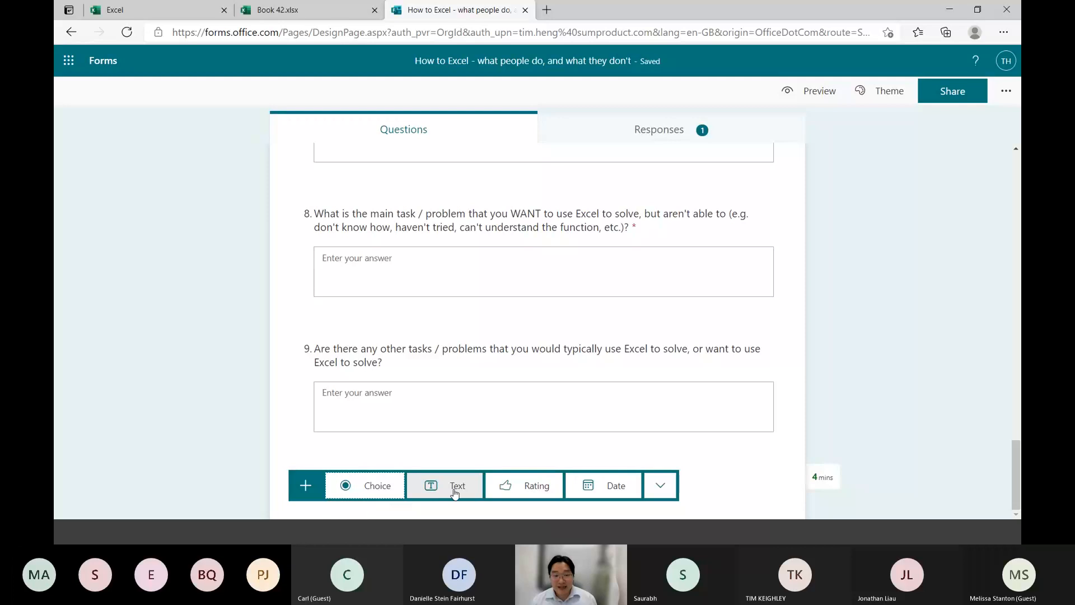
click(662, 488)
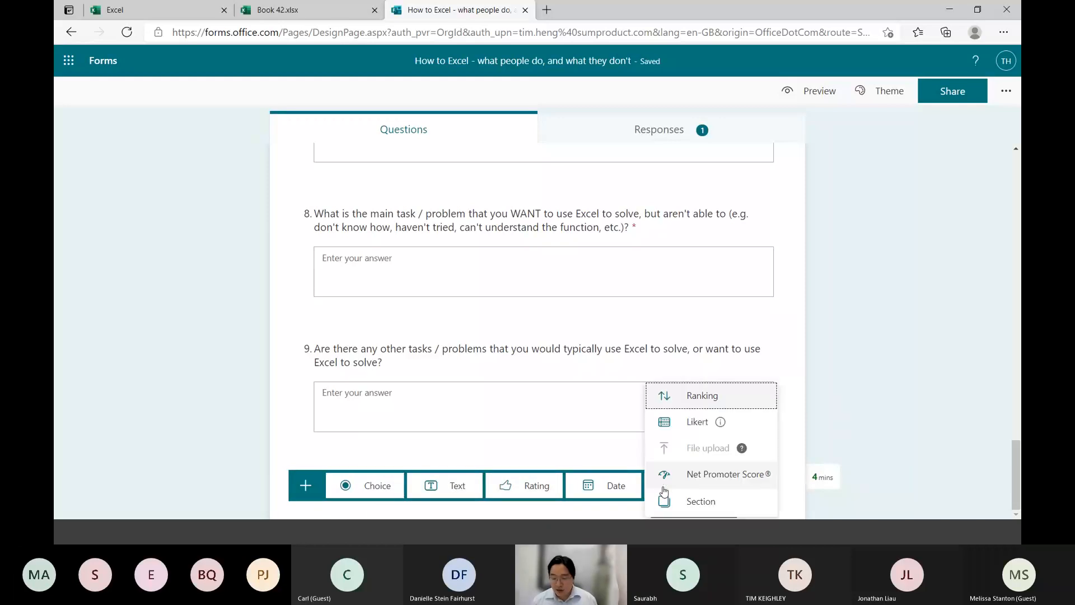
mouse_move(708, 454)
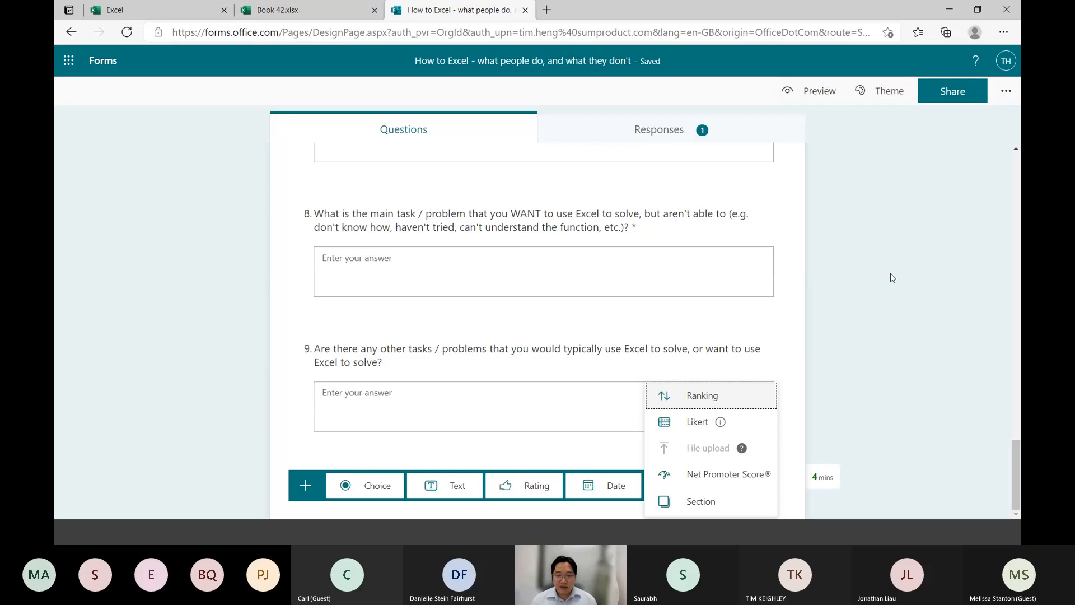
View the survey's responses, export them to Excel and open the downloaded workbook
click(614, 140)
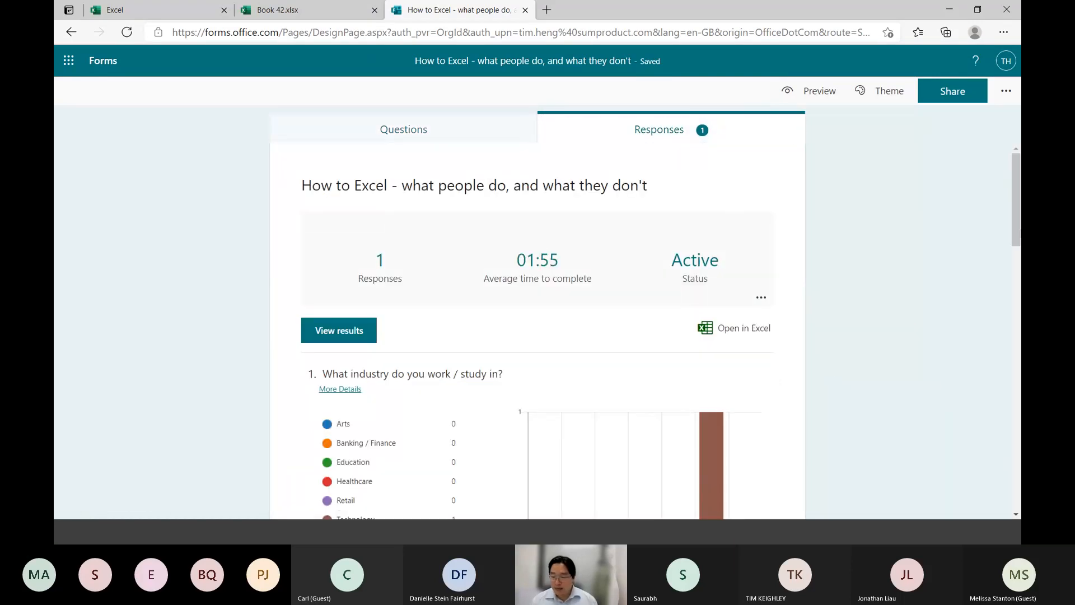
drag(1020, 206, 1020, 226)
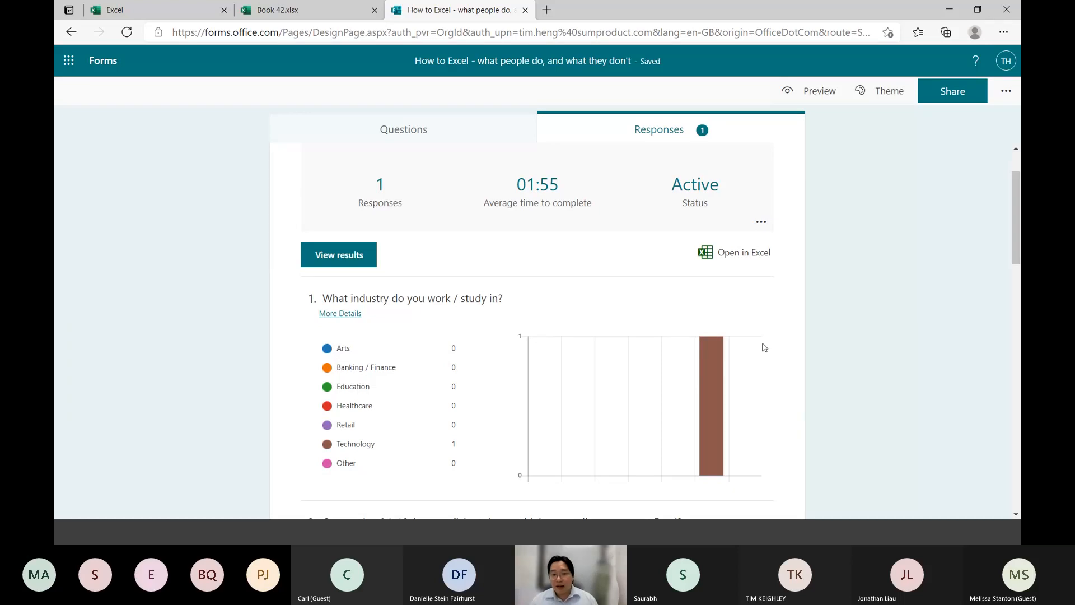
click(742, 258)
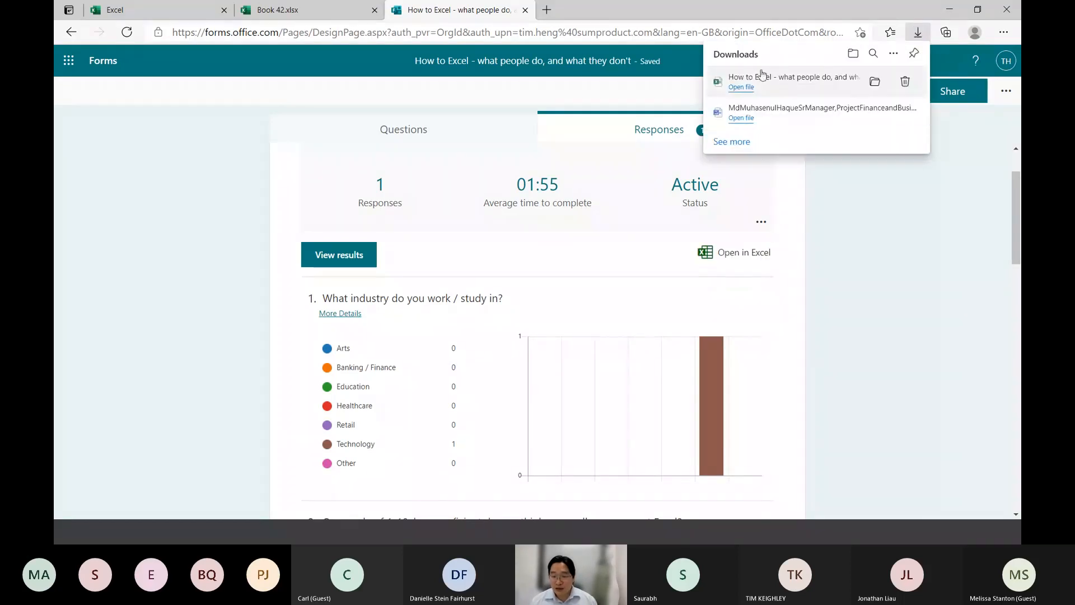
click(756, 87)
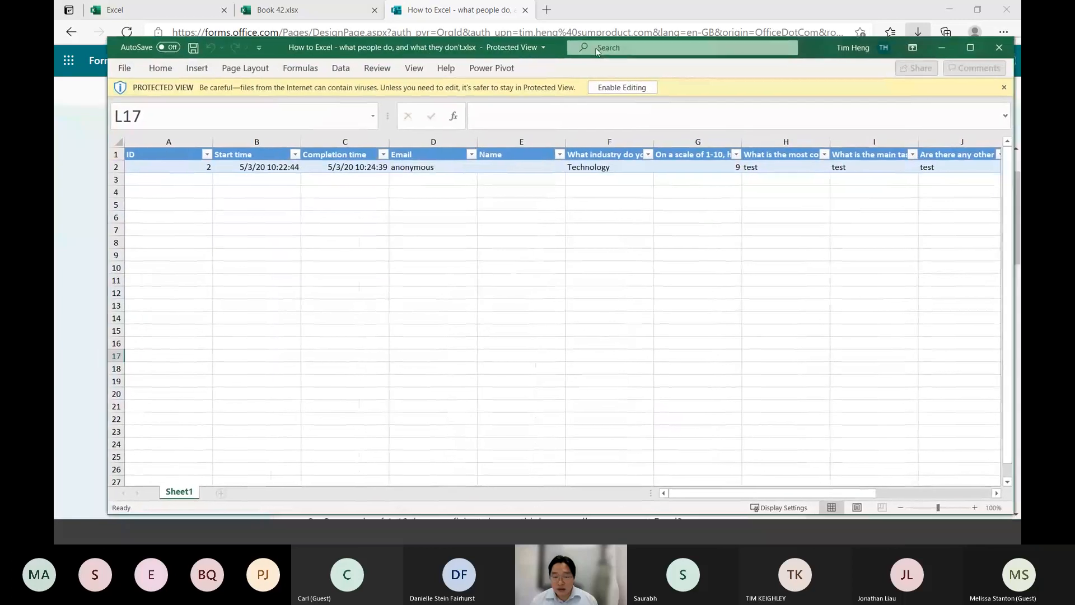
Maximize the downloaded responses workbook and enable editing on it
double_click(424, 53)
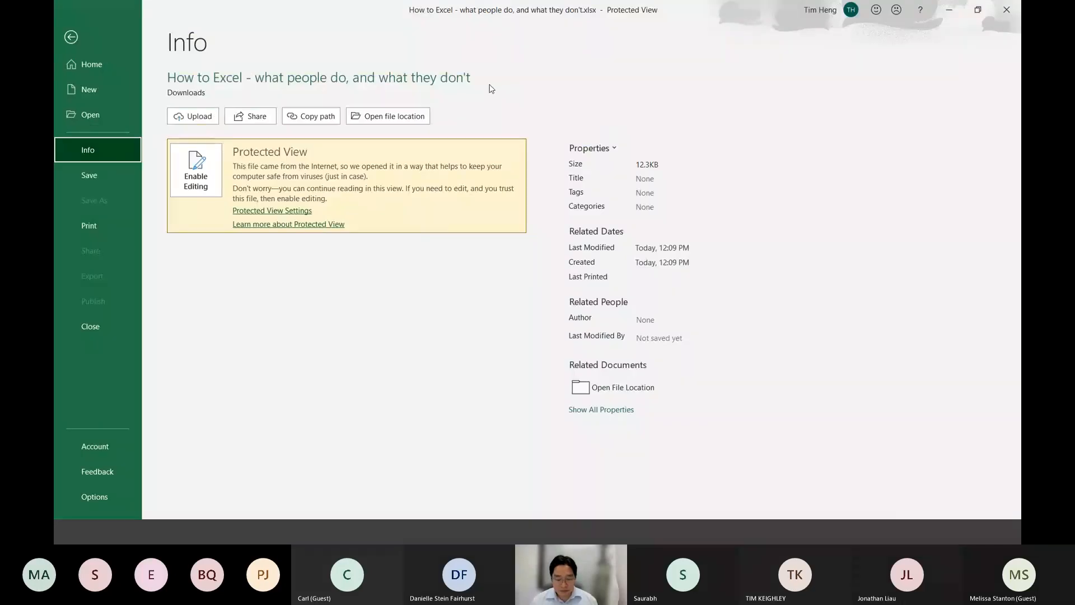
key(Escape)
click(562, 52)
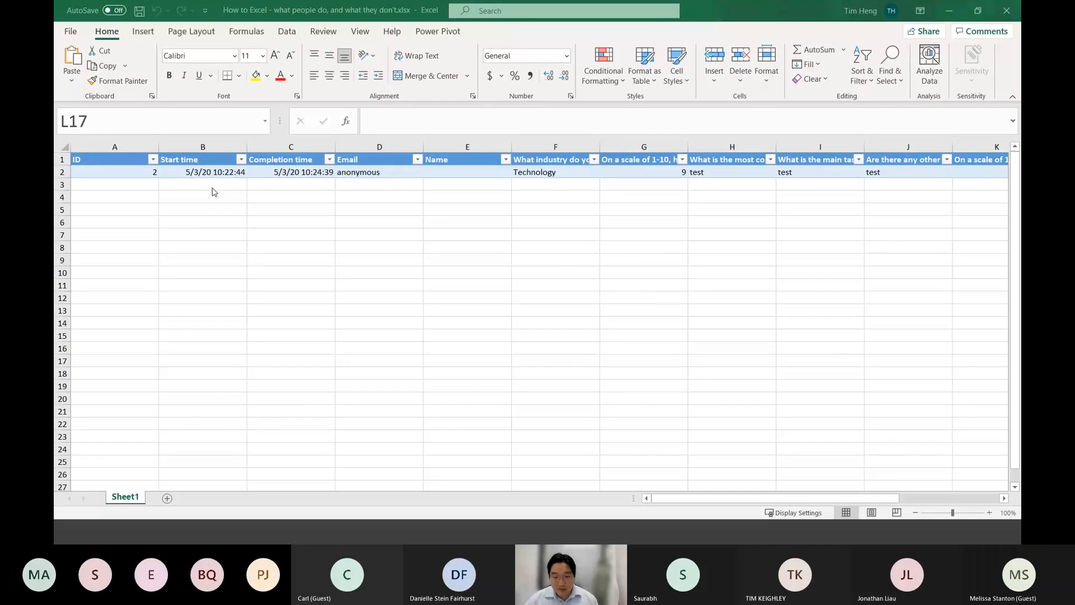
click(460, 191)
Return to the Forms home page, create a new blank form and view its responses page
key(alt+Tab)
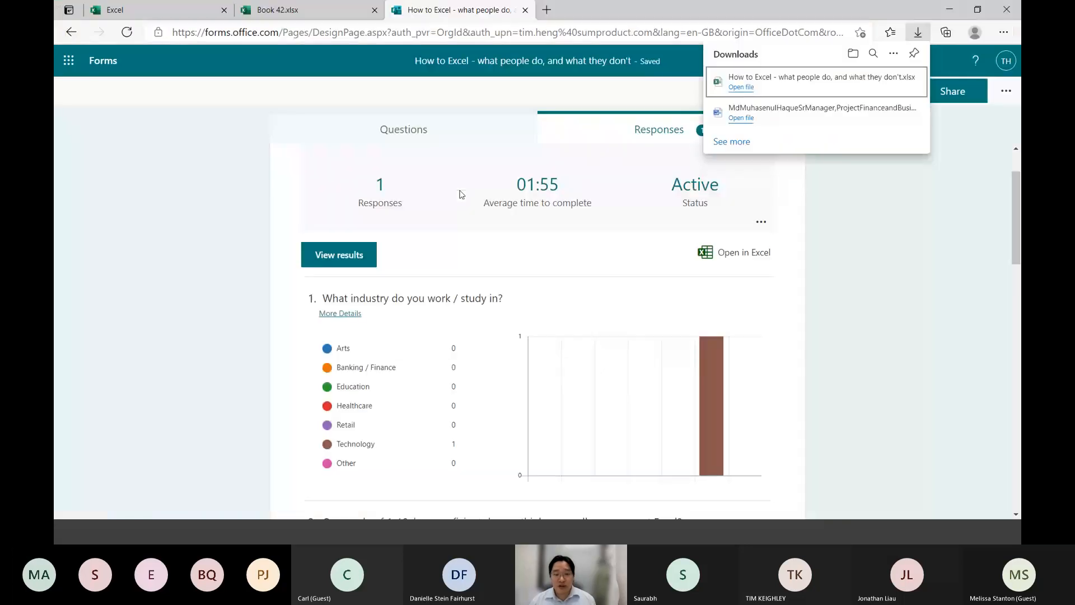
click(103, 62)
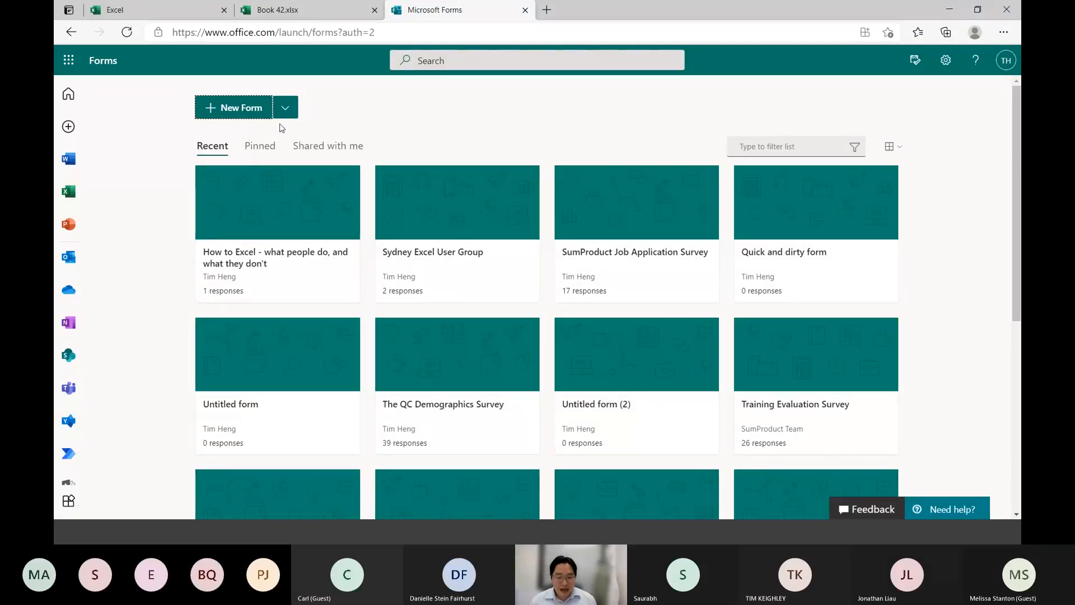
click(244, 112)
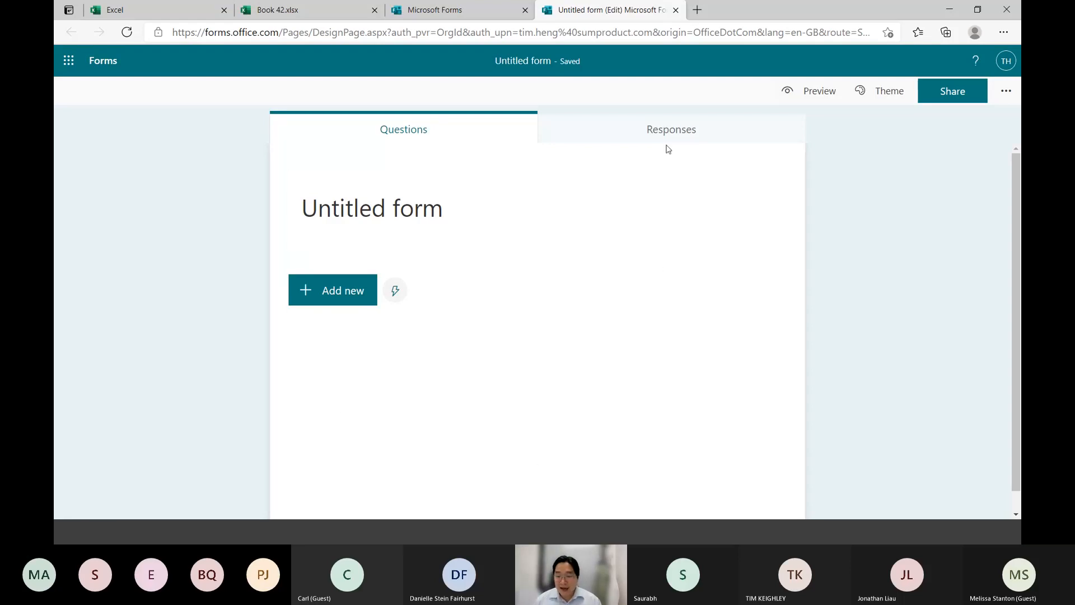
click(679, 132)
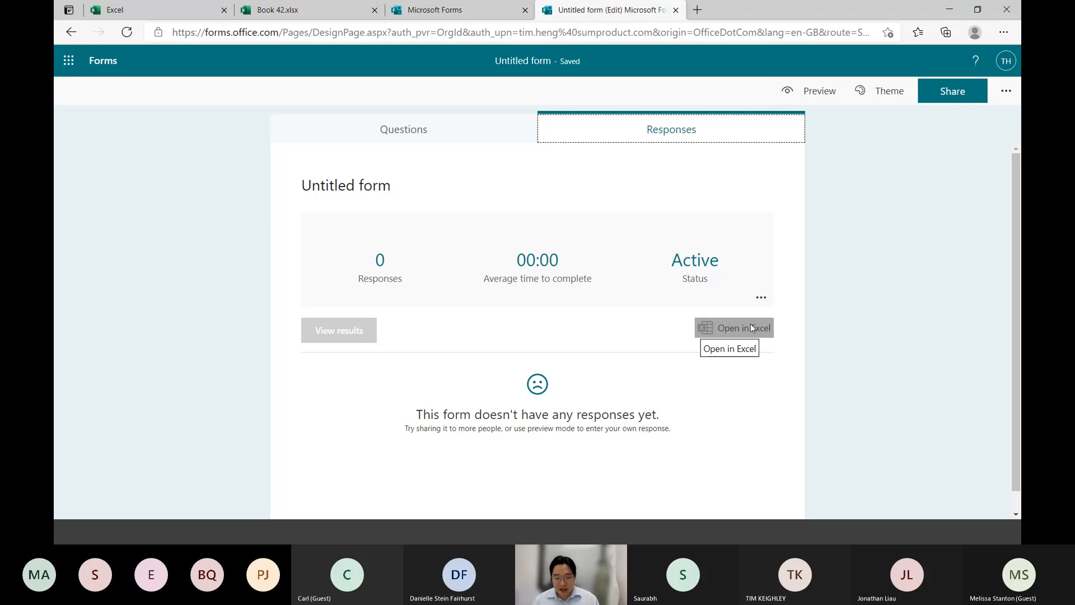
Look at the exported responses workbook in Excel again, return to Forms and close the untitled form
key(alt+Tab)
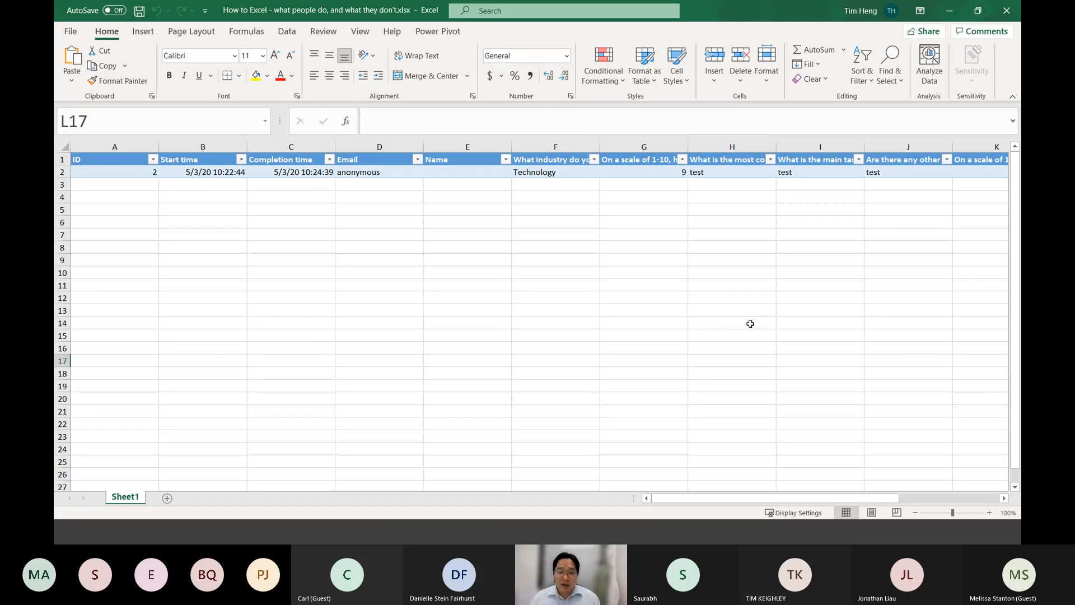
key(Right)
key(alt+Tab)
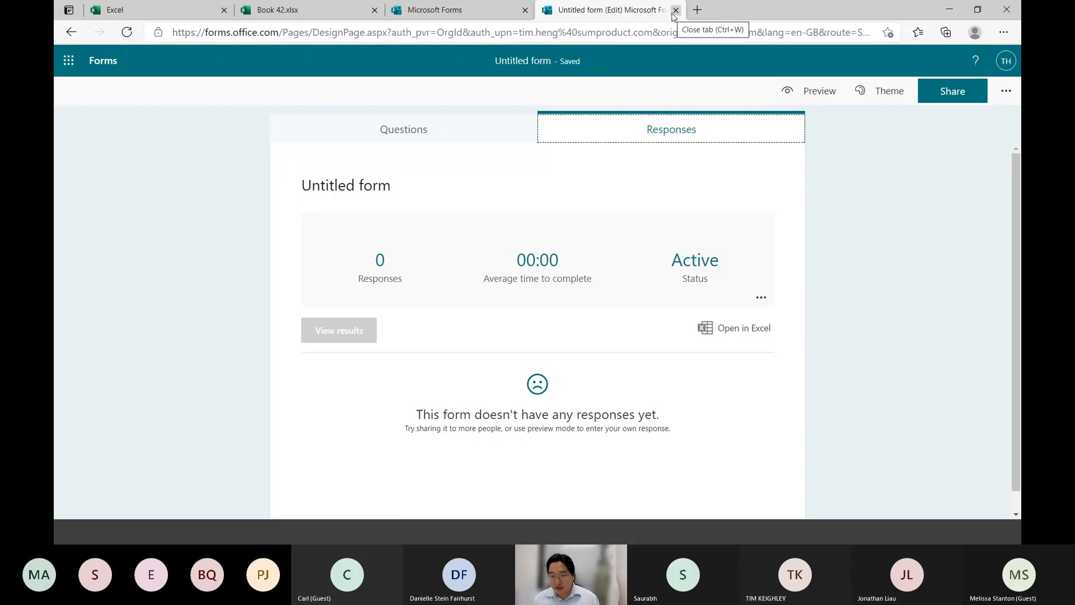
click(675, 11)
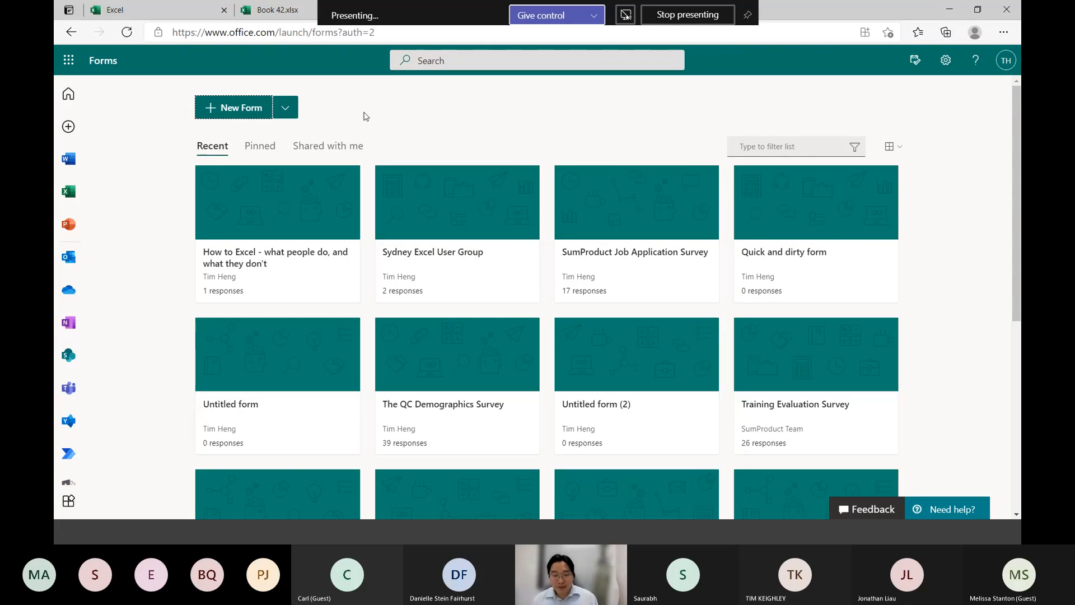
Switch to the Book 42 workbook in Excel for the web and display its Forms insertion options
click(277, 10)
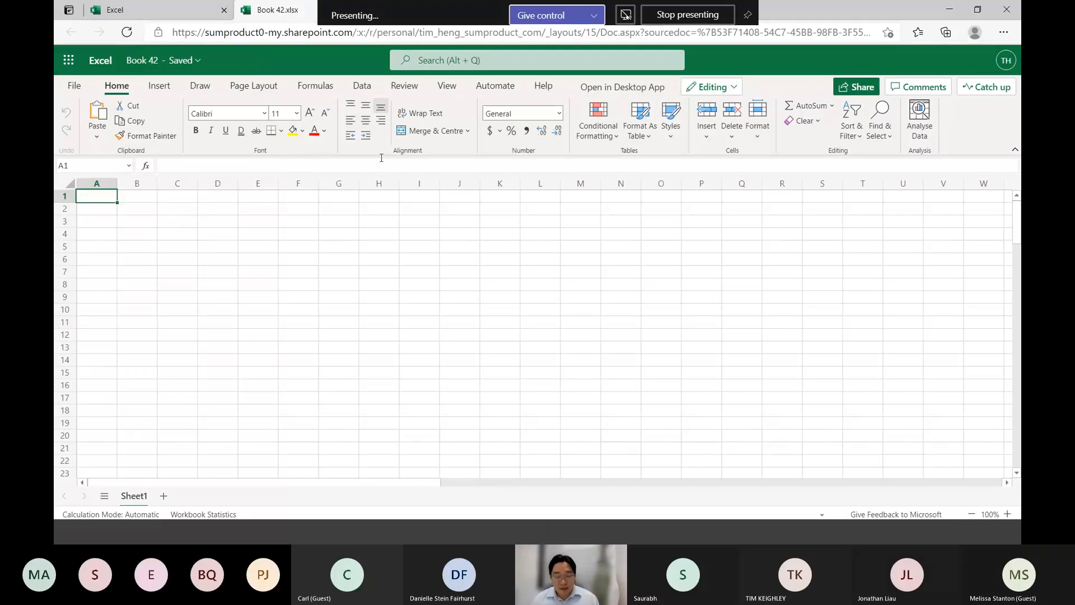
click(160, 89)
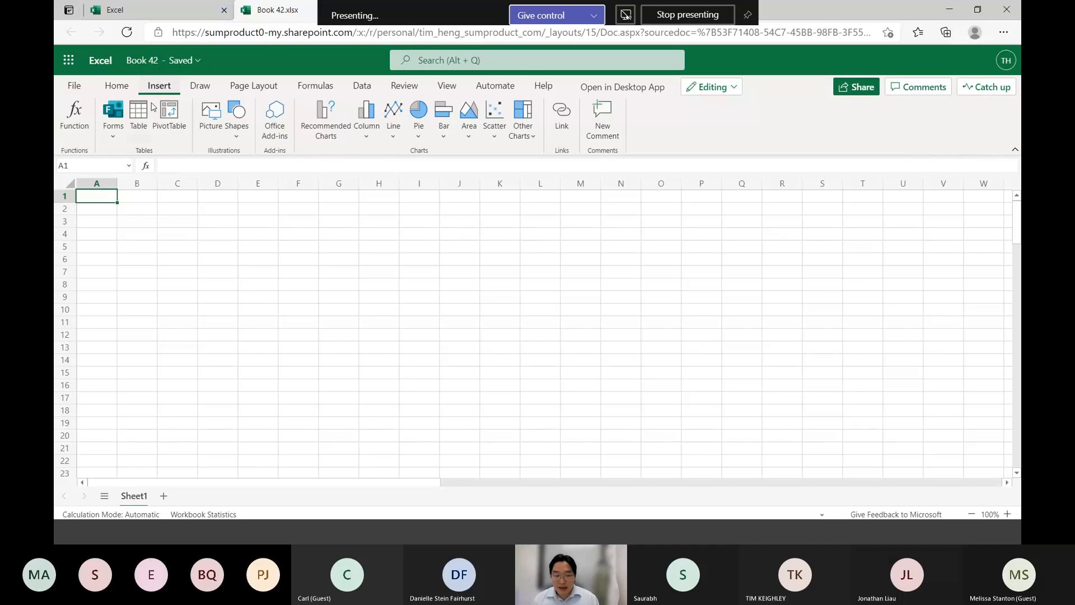
click(114, 130)
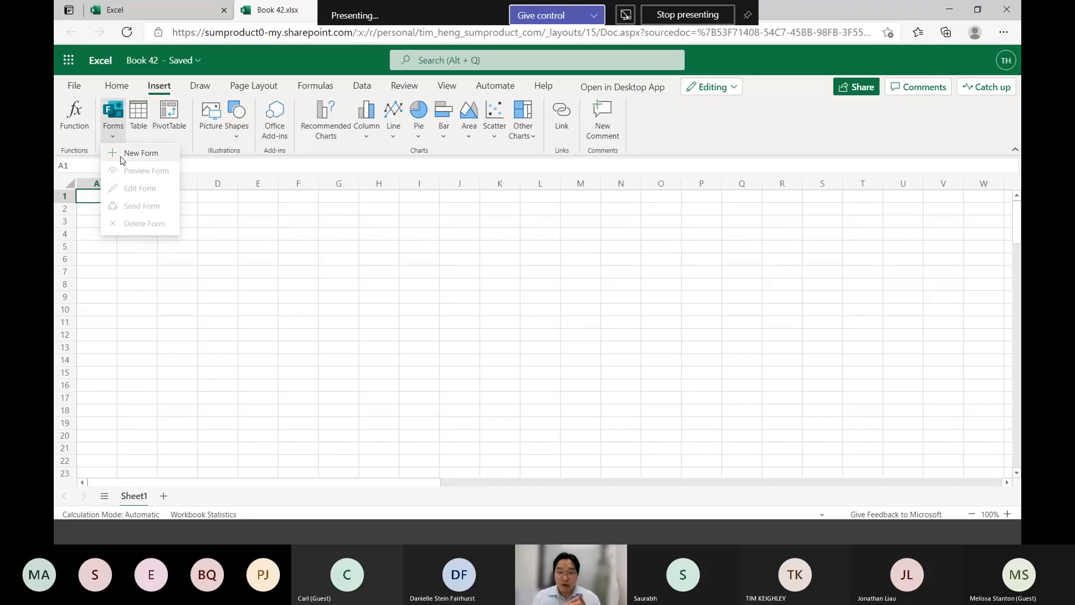
click(243, 69)
Rename the Book 42 workbook as "Sydney Excel User Group - Forms and Excel"
click(71, 62)
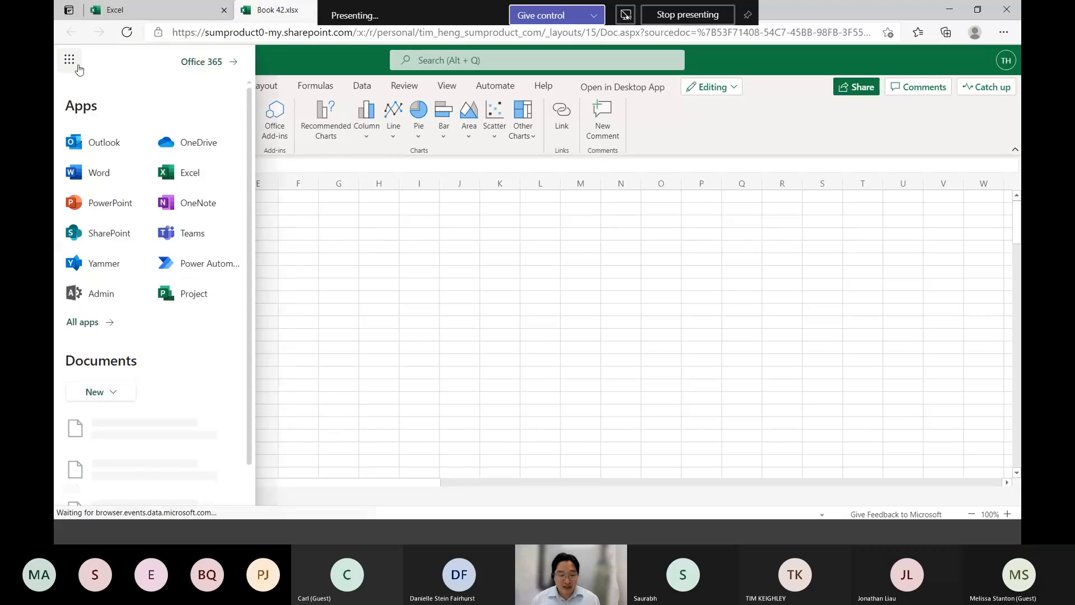
click(321, 74)
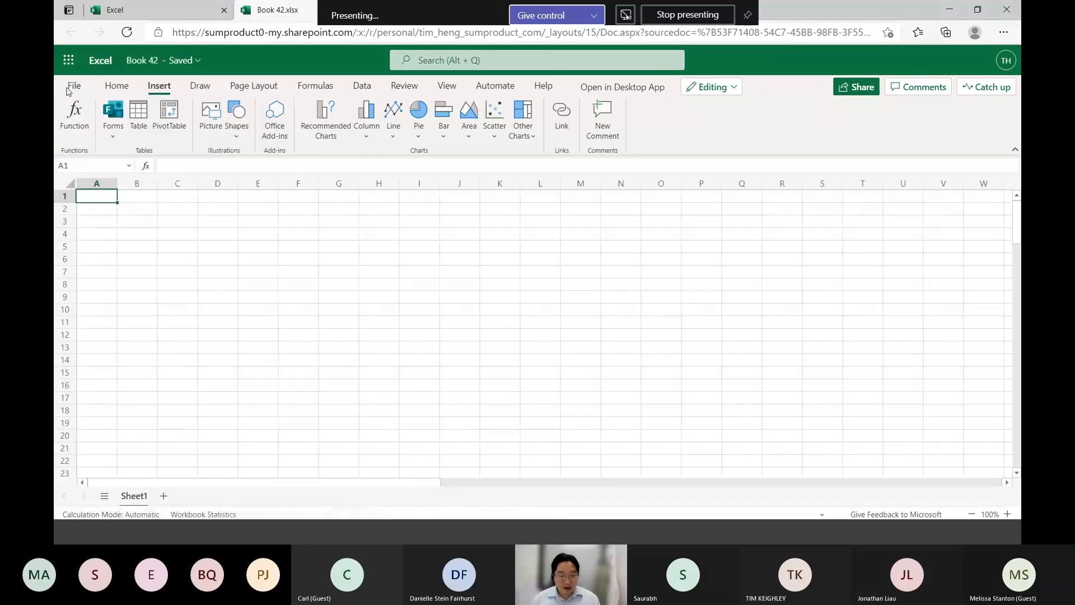
click(68, 91)
click(120, 206)
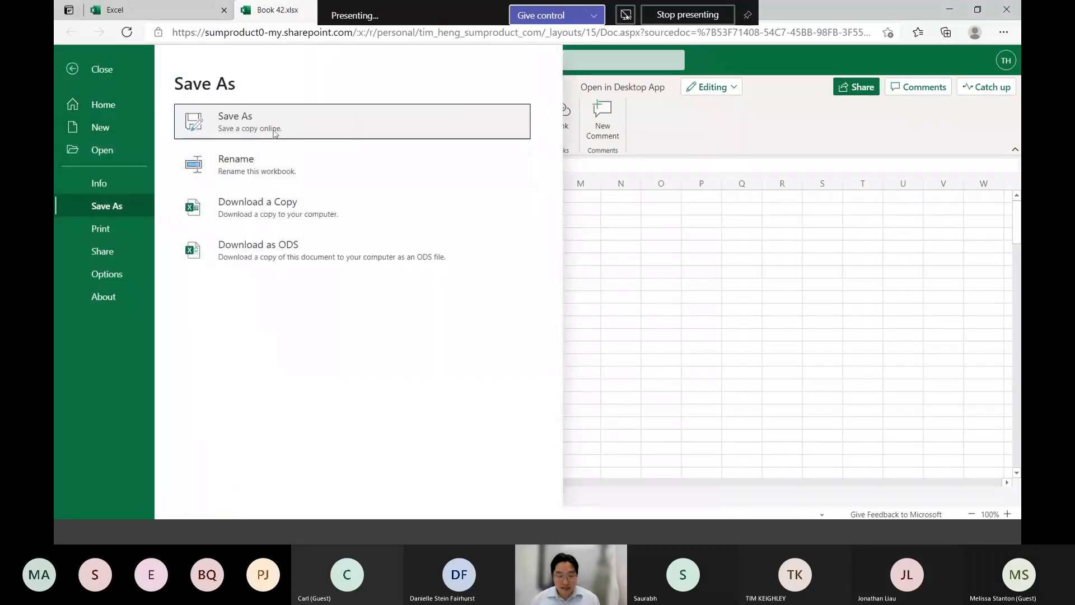
click(254, 165)
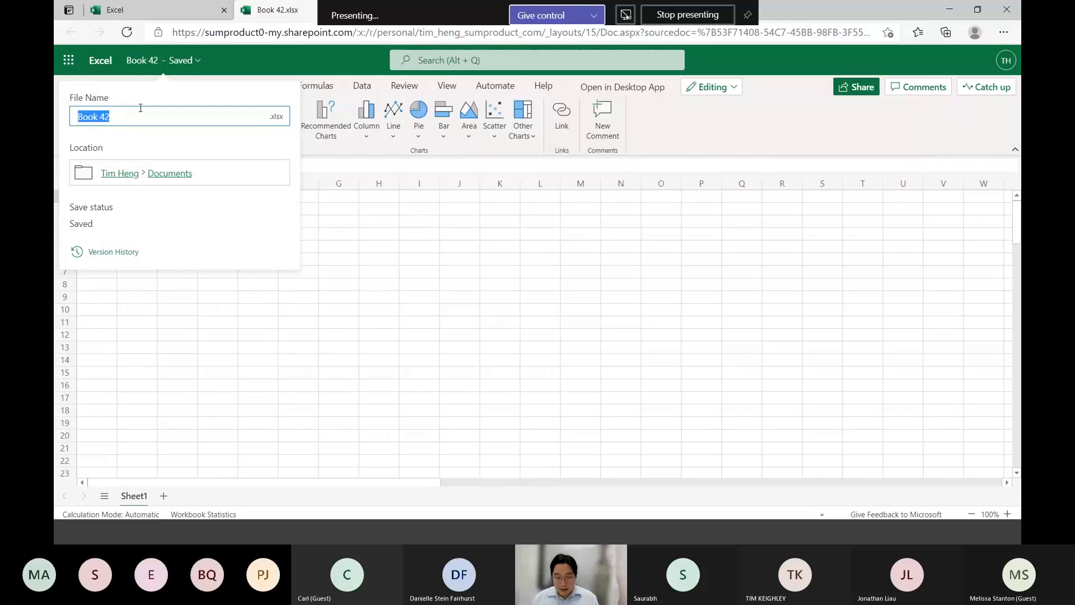
text(Sydney Excel User)
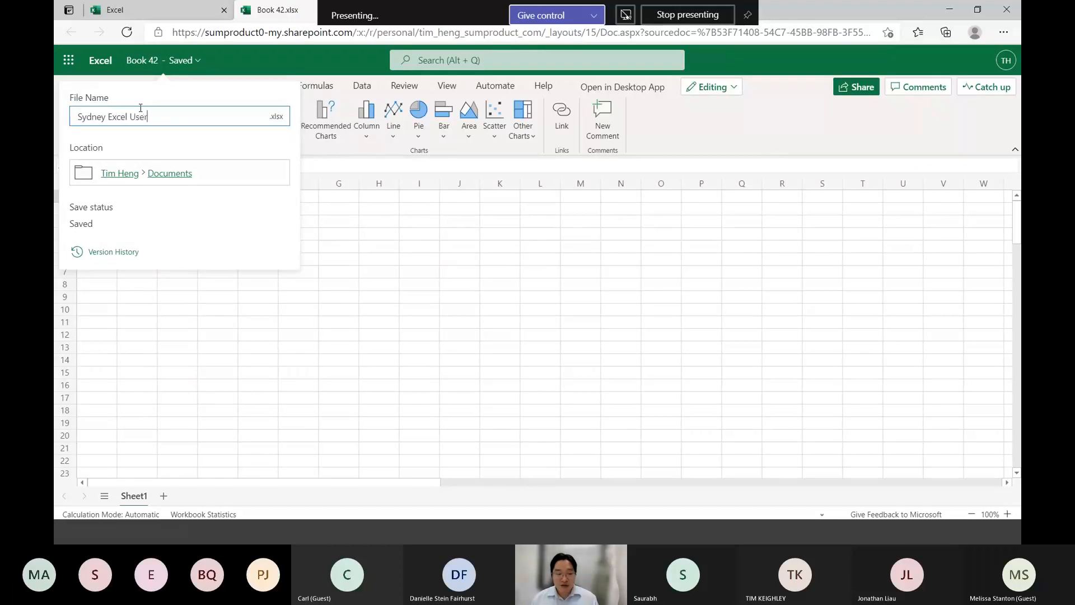
text( Group - Forms and Excel)
click(344, 129)
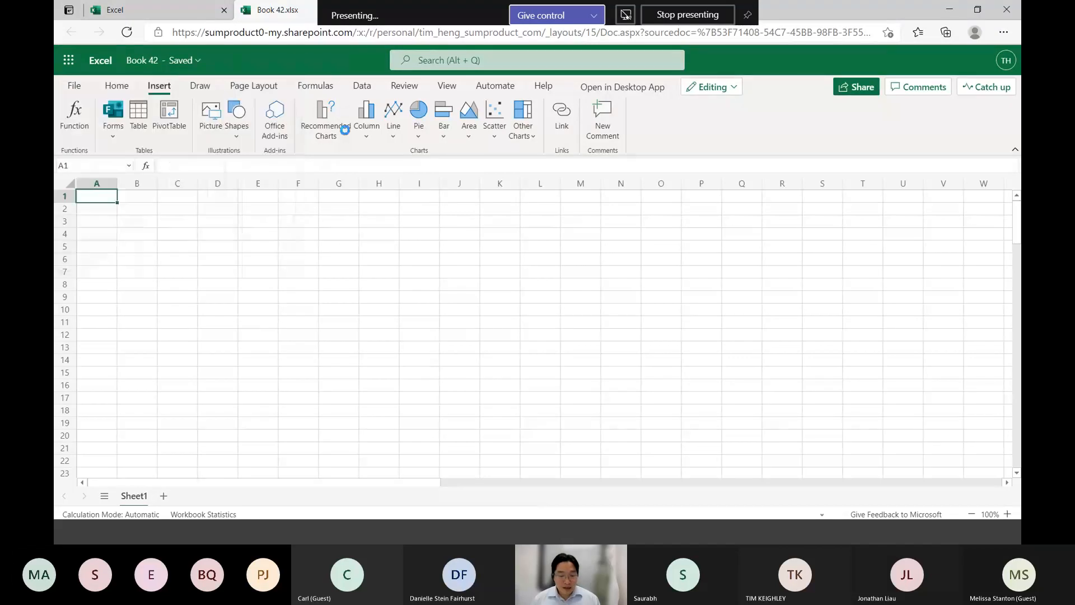
Insert a new form linked to the workbook and add a Text question reading "What is your name?"
click(112, 123)
click(122, 150)
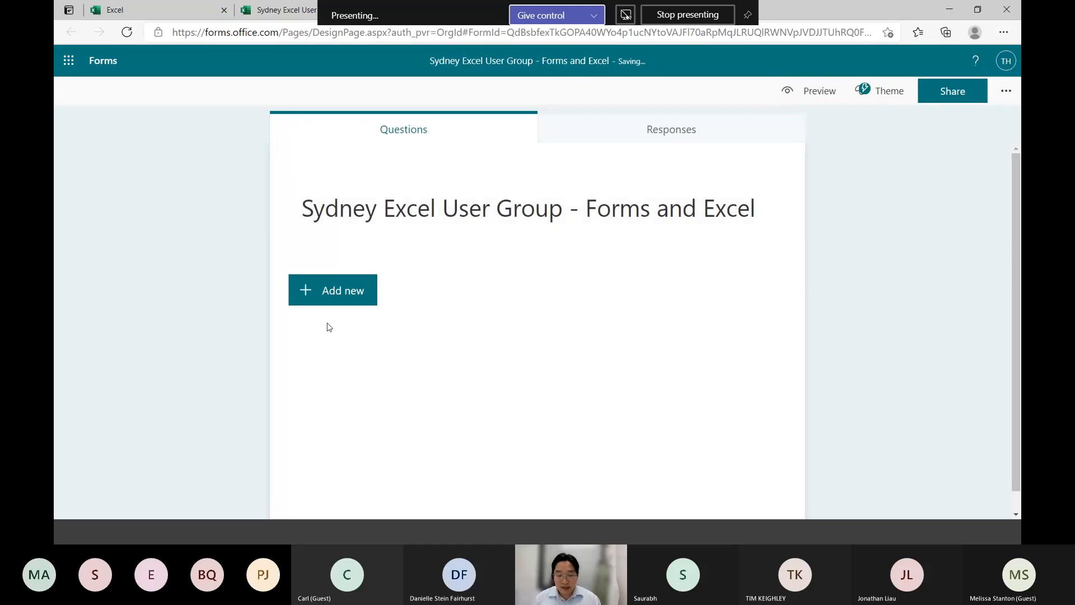
click(333, 287)
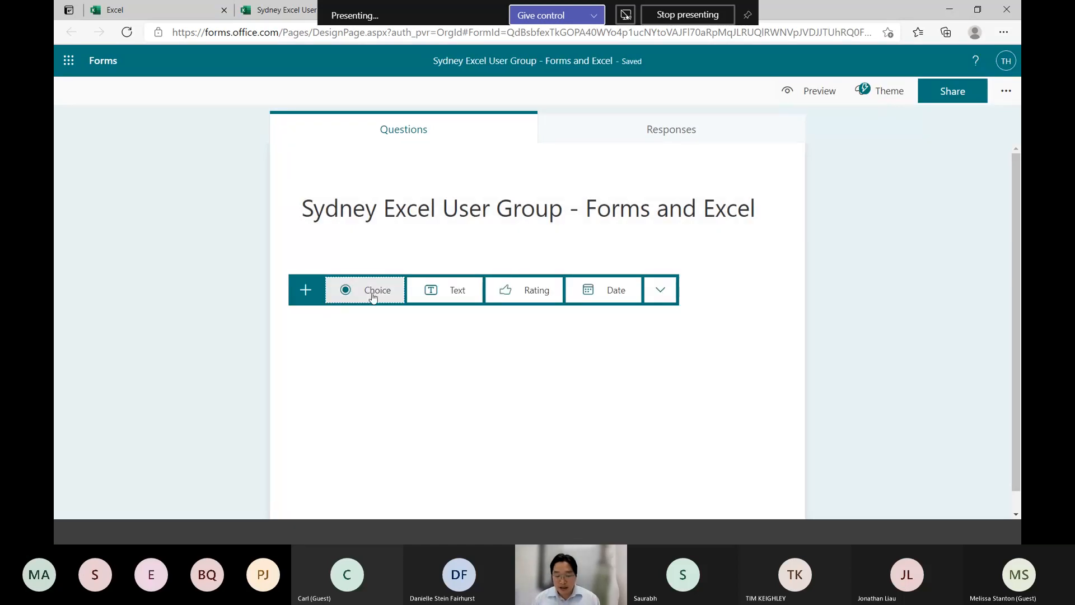
click(461, 290)
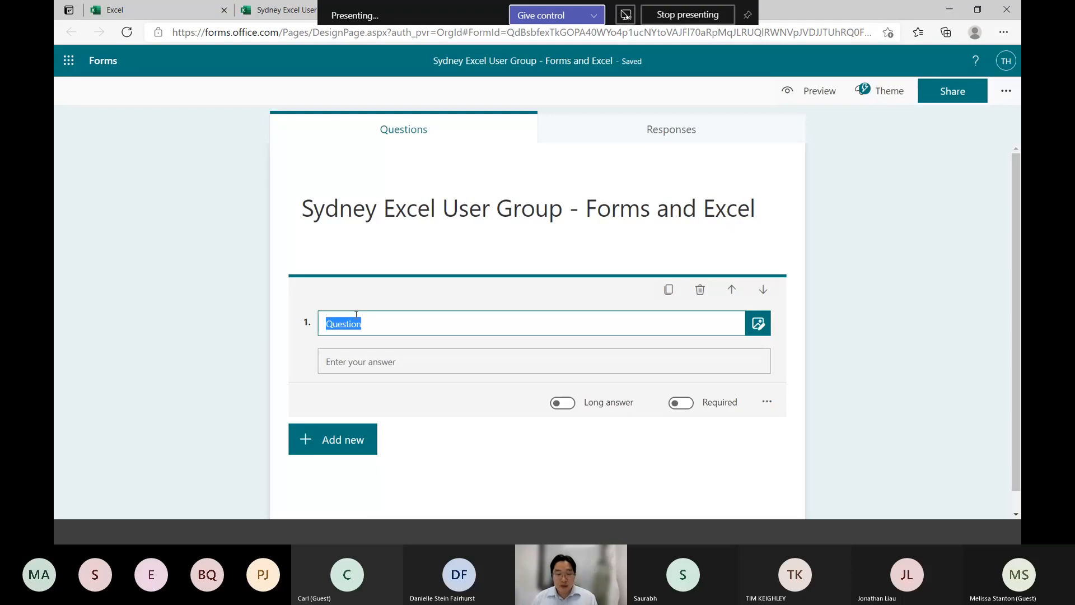
text(What is your name?)
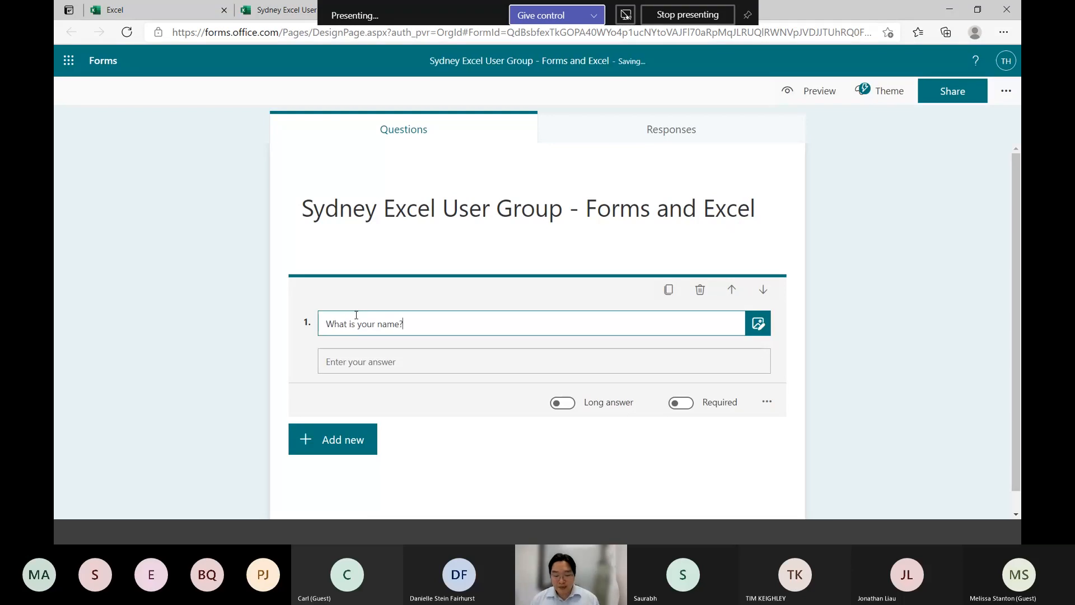
Check the column header of the name question in the linked workbook's Form1 sheet and return to the form
click(500, 444)
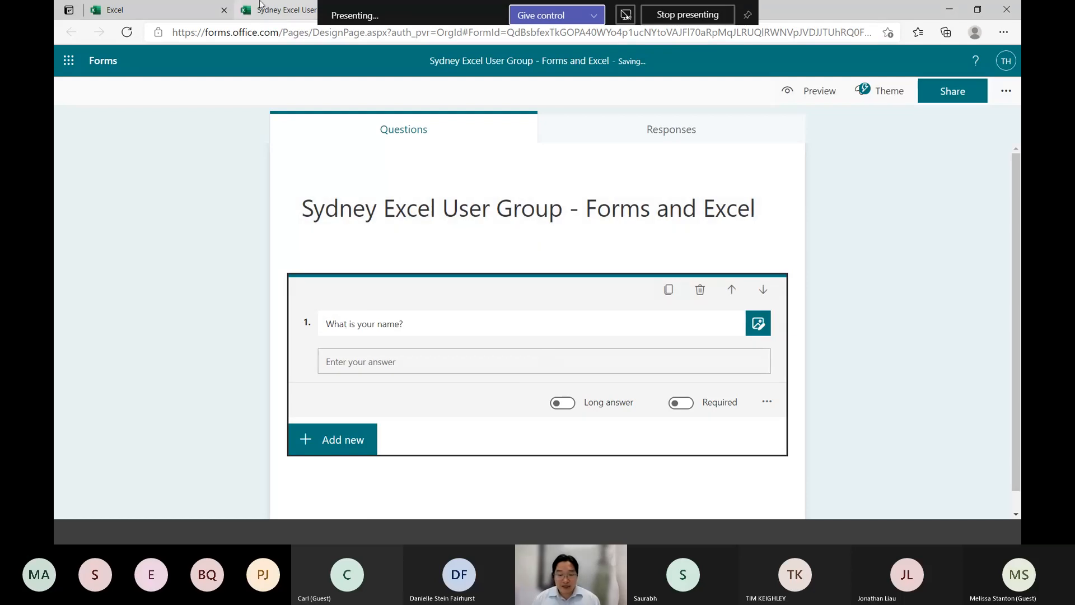
click(276, 17)
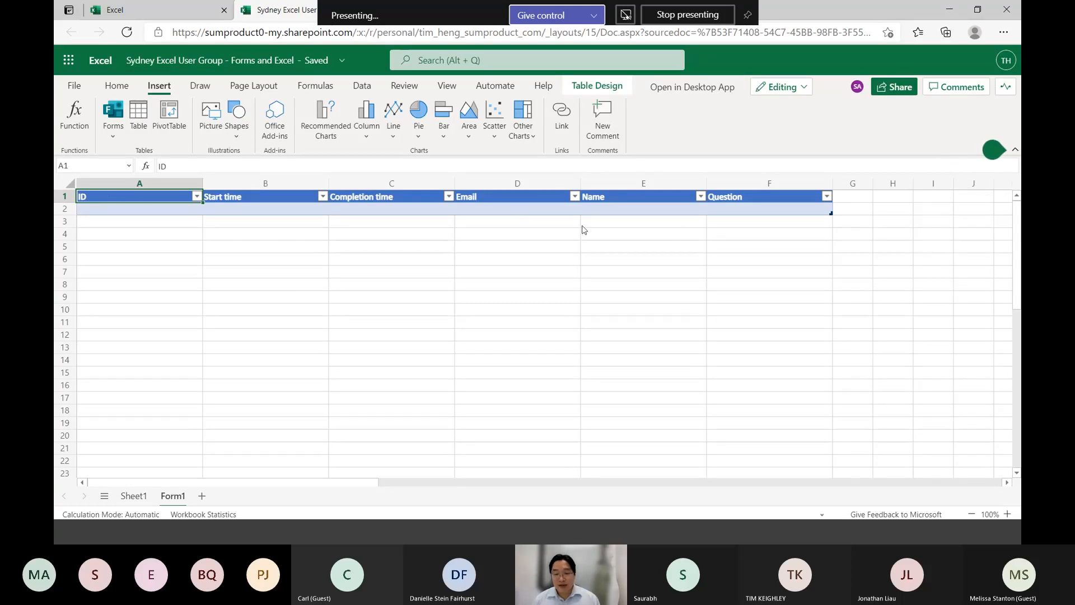
click(768, 196)
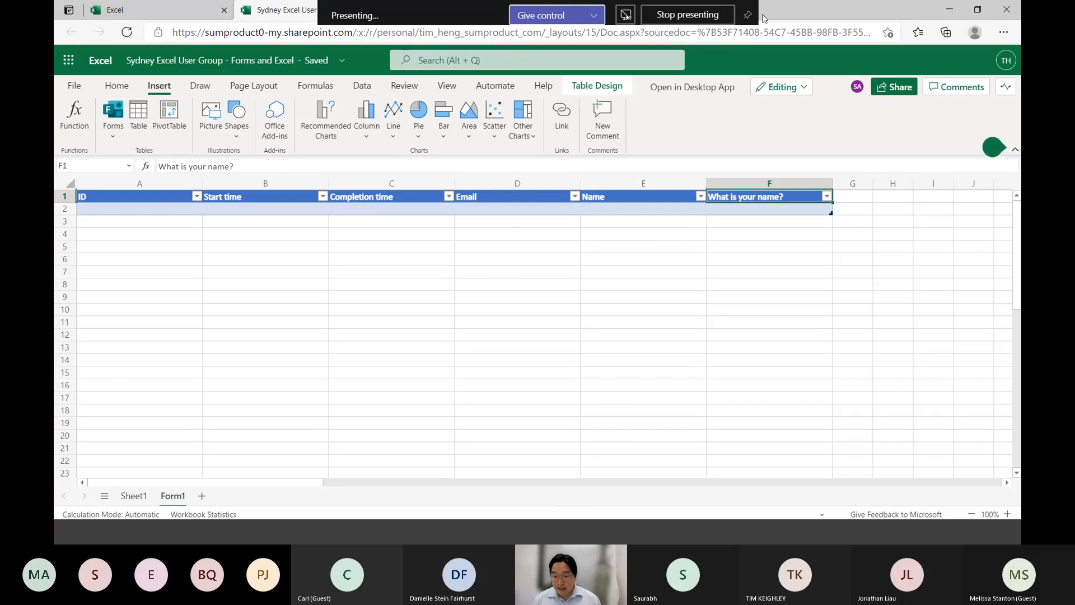
click(268, 5)
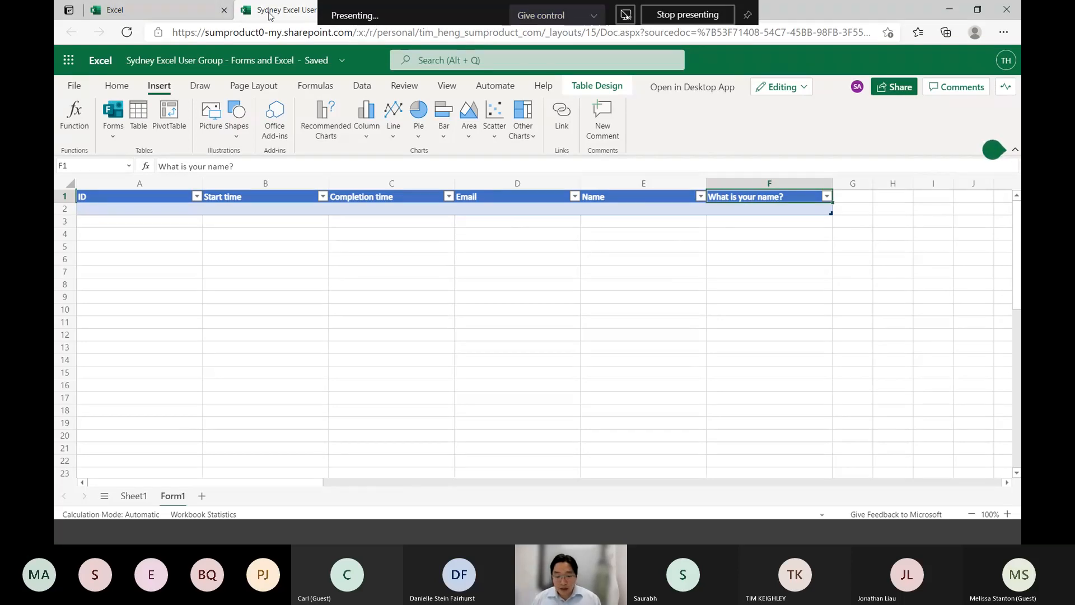
key(ctrl+Tab)
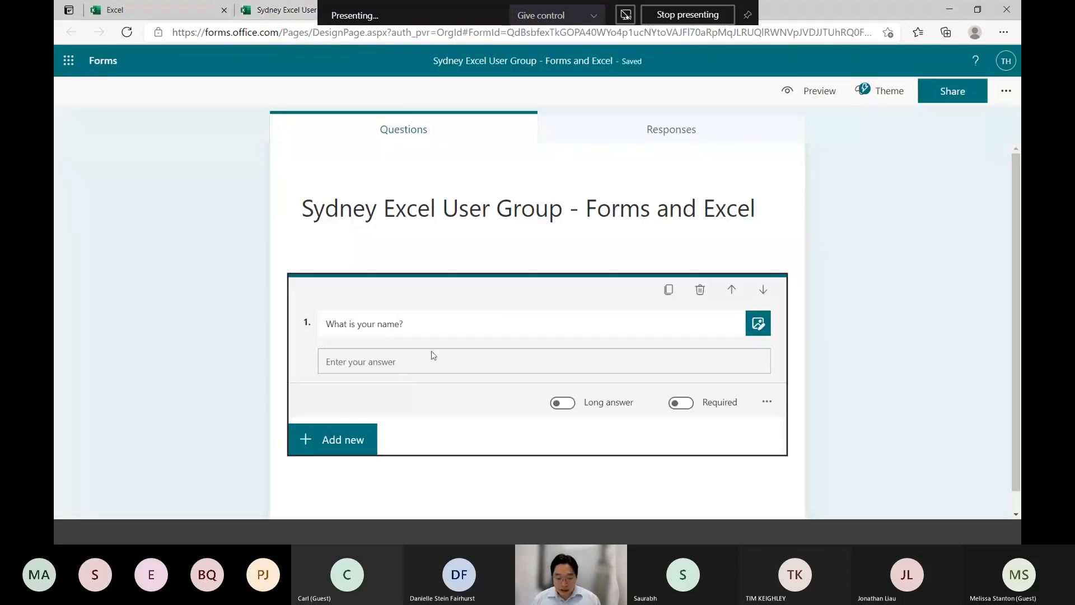
Add a second Text question to the form reading "Where are you based?"
click(315, 439)
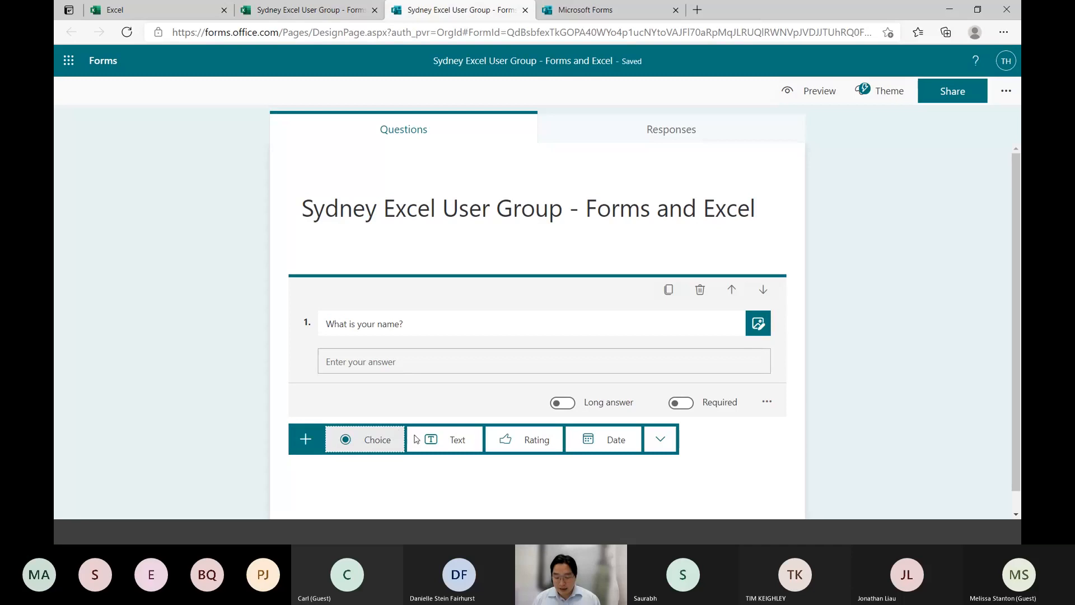
click(459, 441)
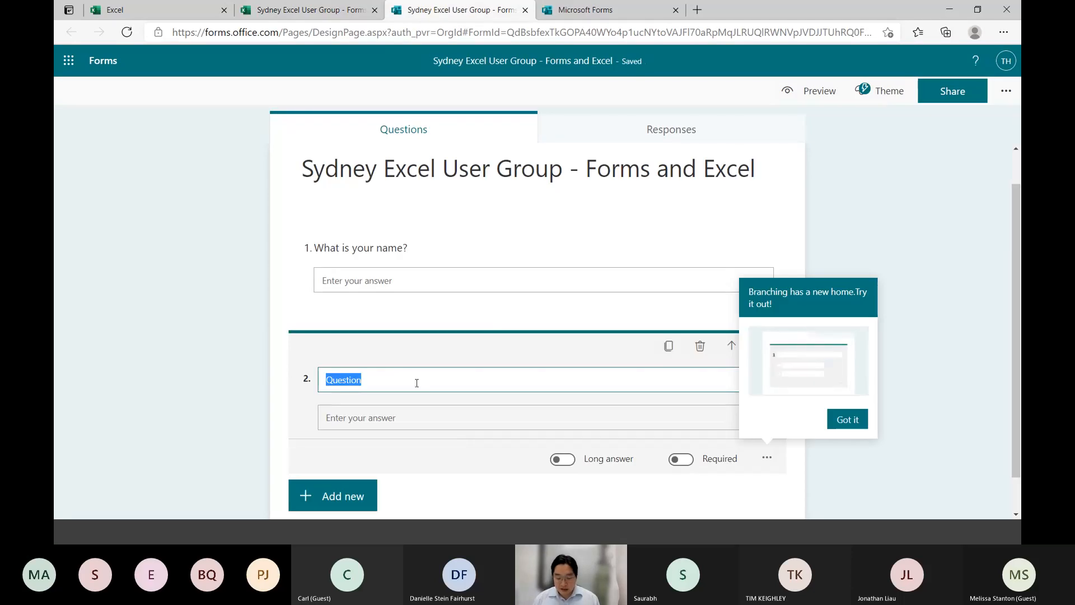
text(Where are you based?)
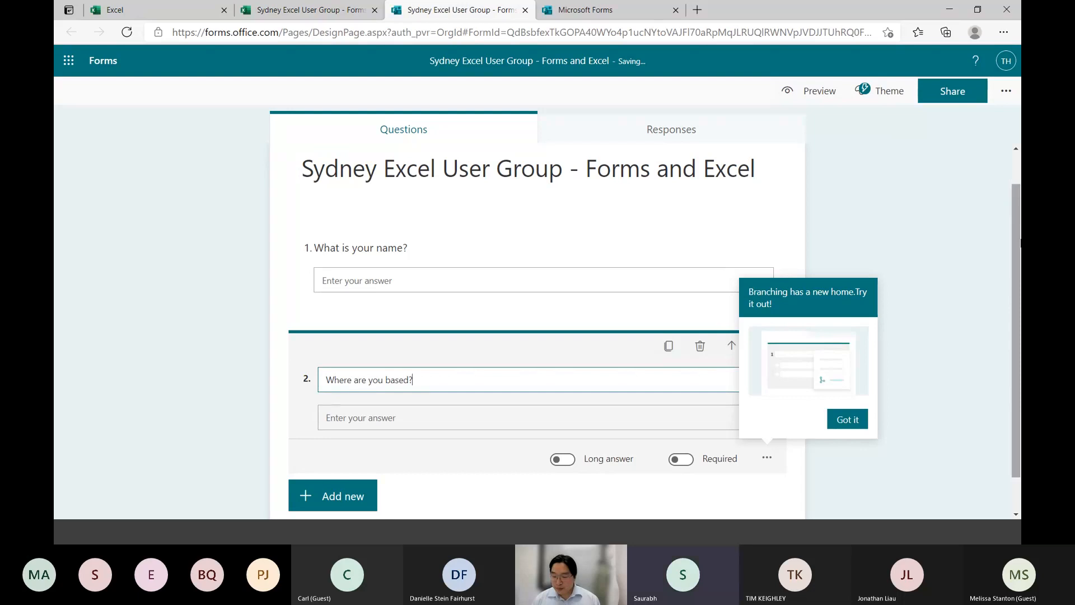
click(906, 213)
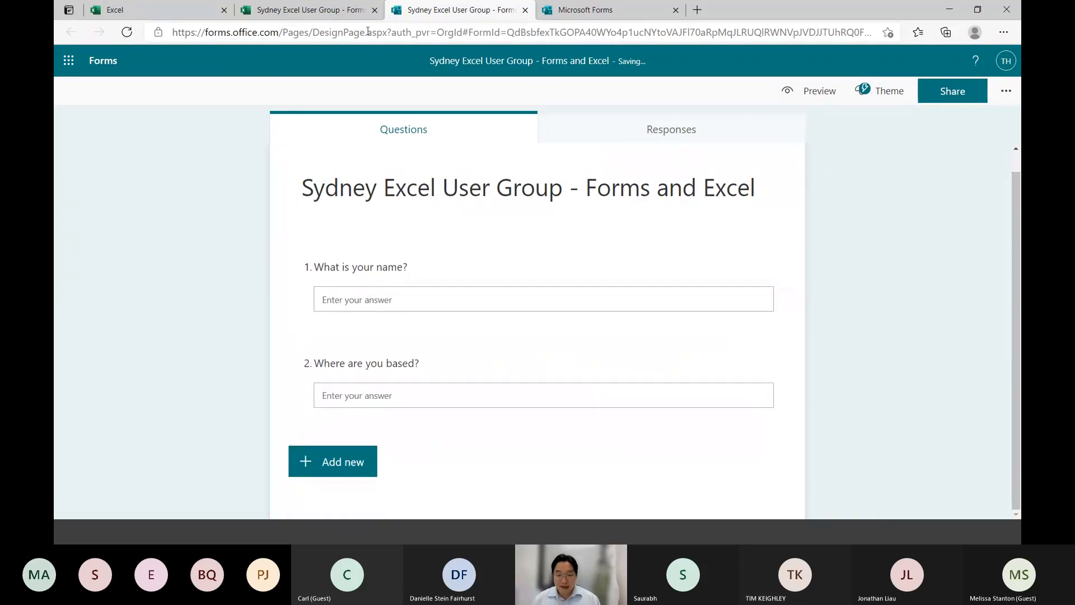
Compare the form's questions with the column headers in the linked workbook's Form1 sheet and return to the form
click(332, 12)
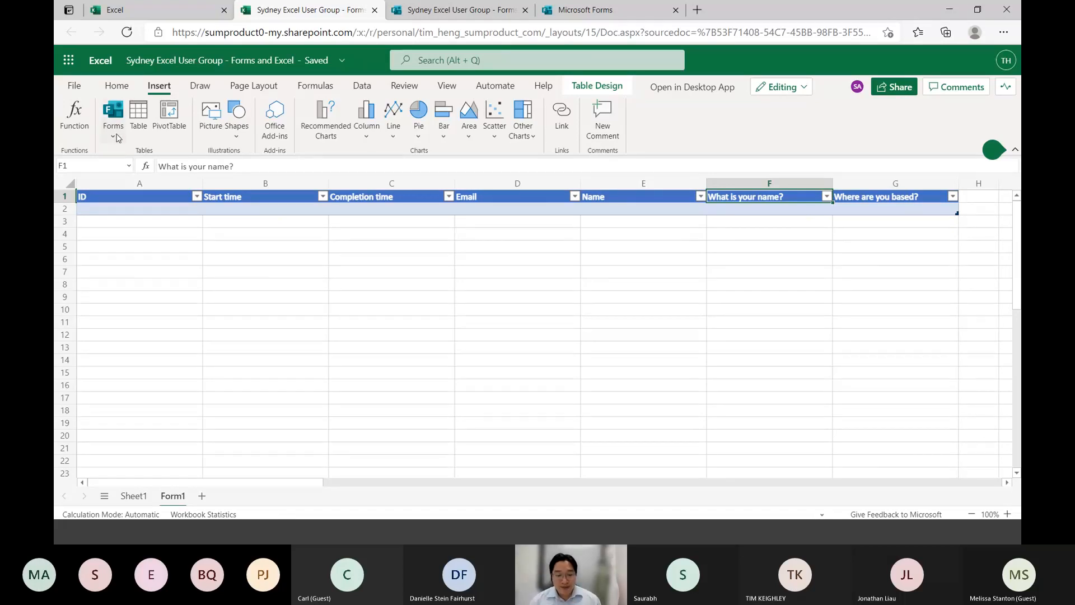
click(491, 15)
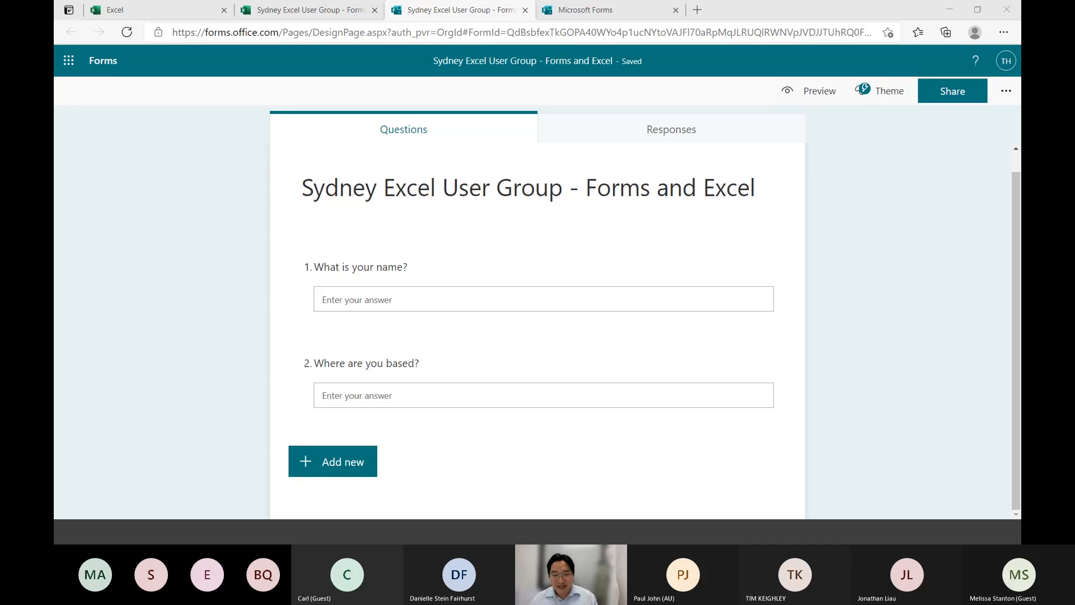
click(345, 13)
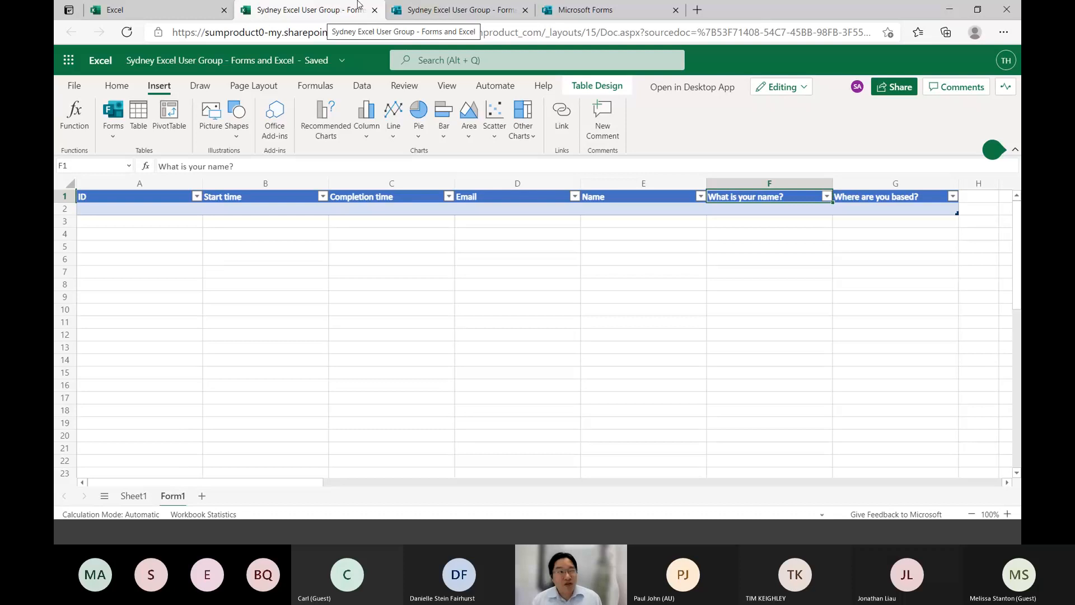
mouse_move(335, 4)
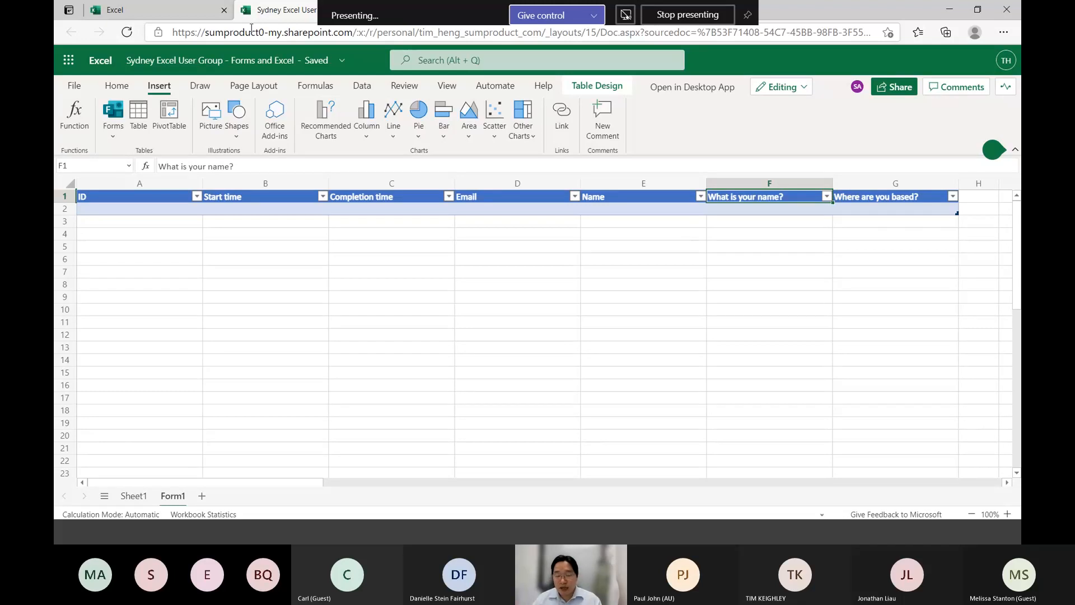
key(ctrl+Tab)
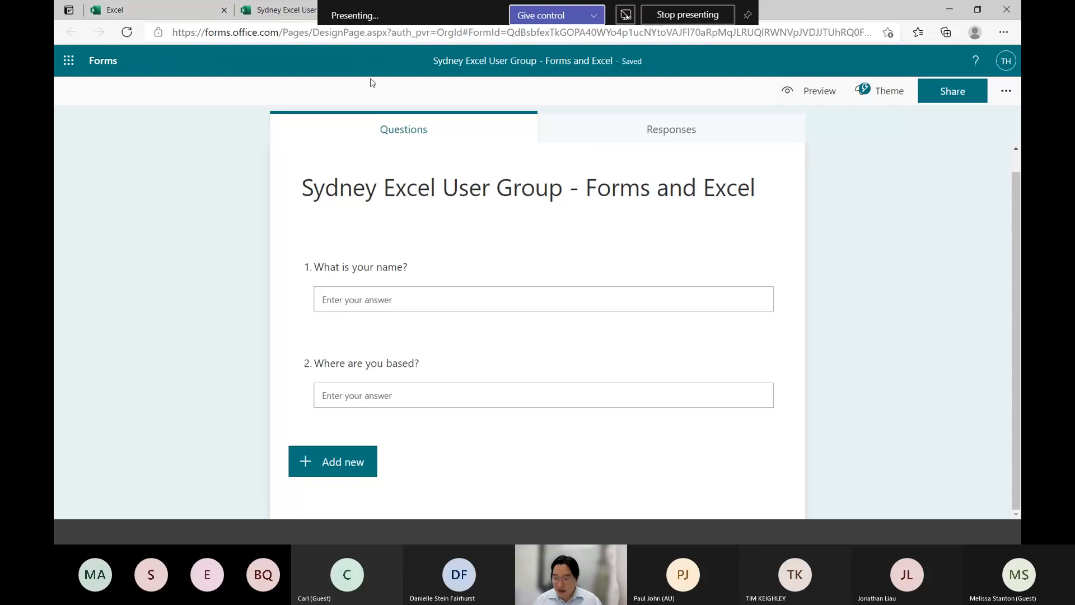
Show the form's sharing options and review who is allowed to respond, leaving the current choice selected
click(952, 89)
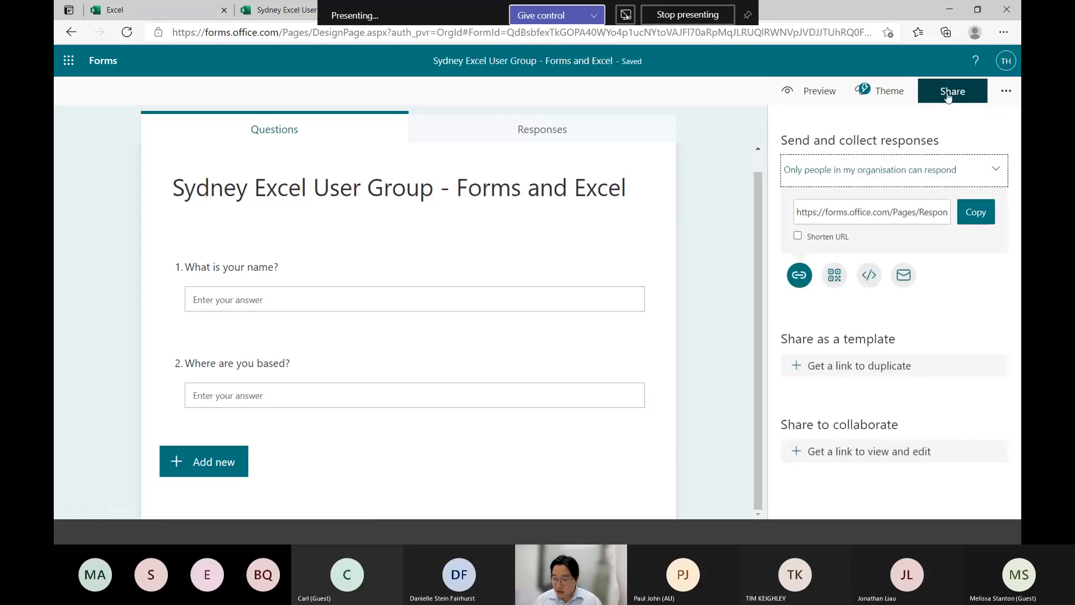
click(927, 179)
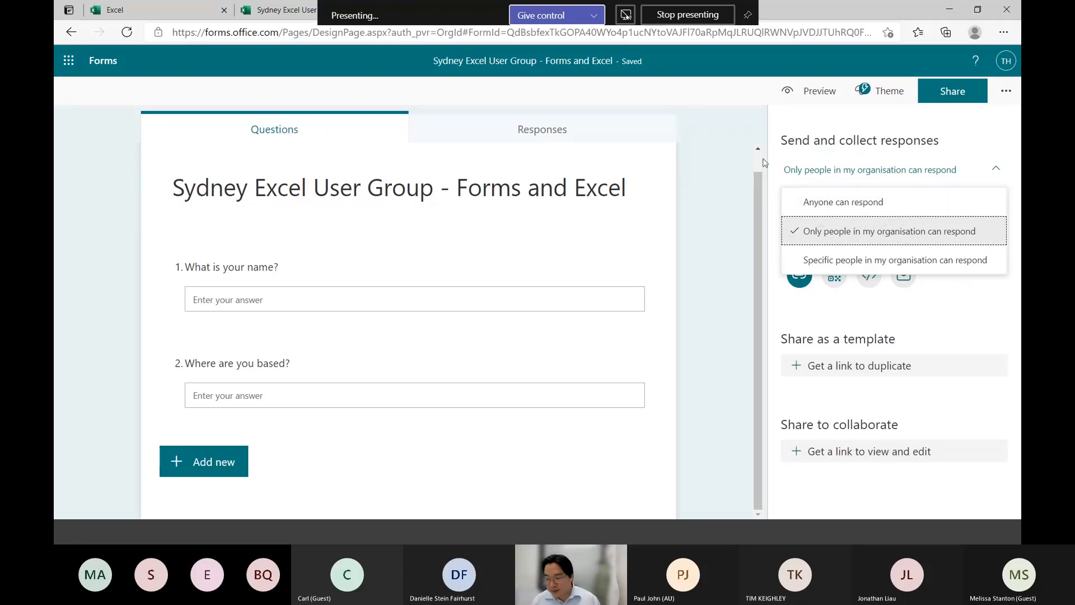
click(813, 142)
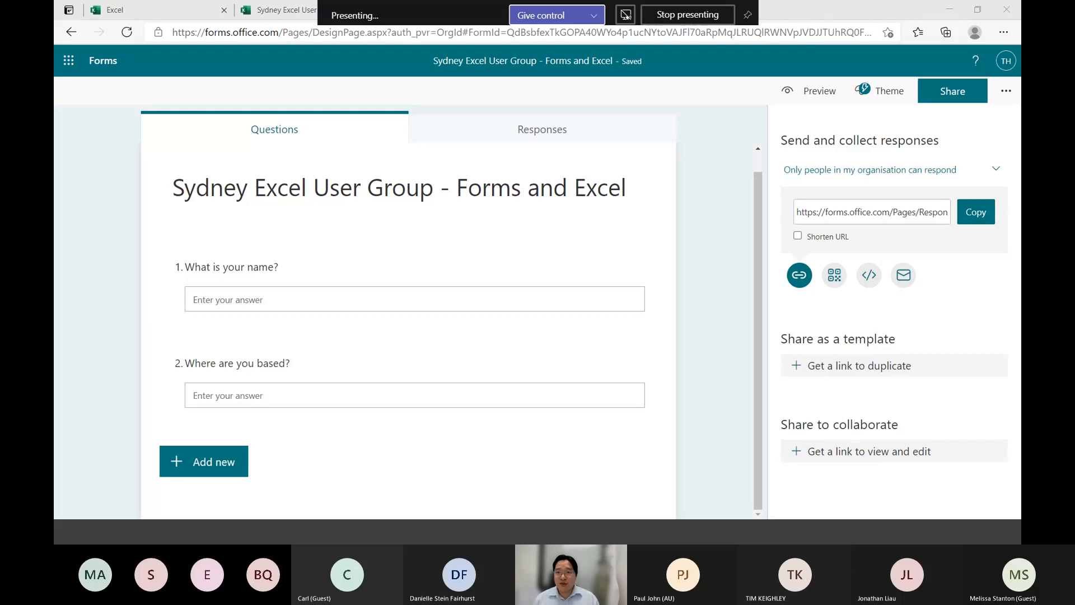
Bring up the Cavaliers NSW Friends Group birthday form and search the web for "cavalier king charles spaniel"
drag(0, 71, 593, 112)
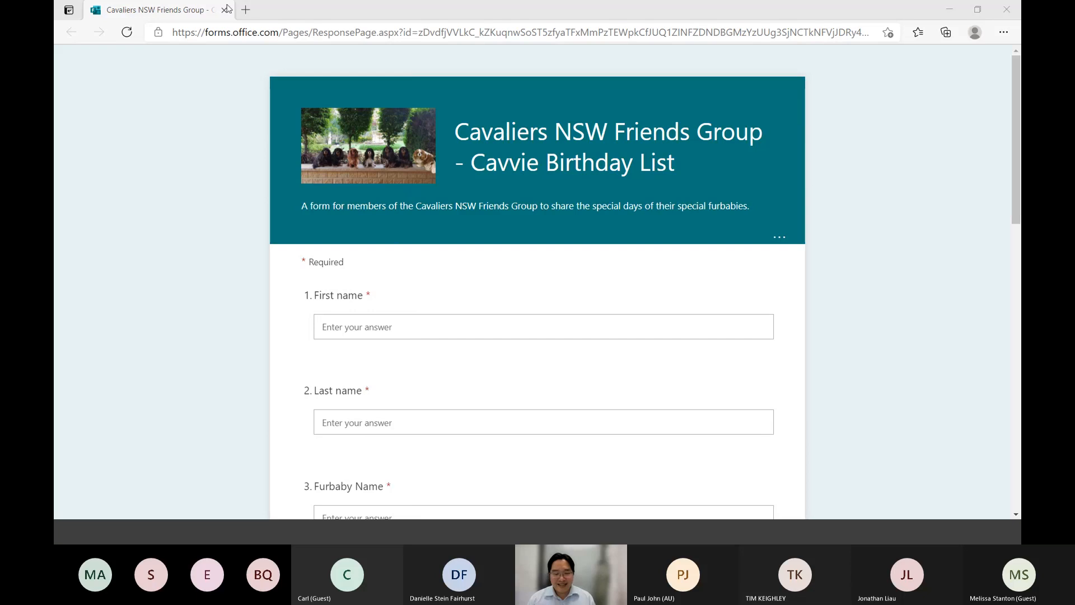
click(245, 10)
text(cavalier)
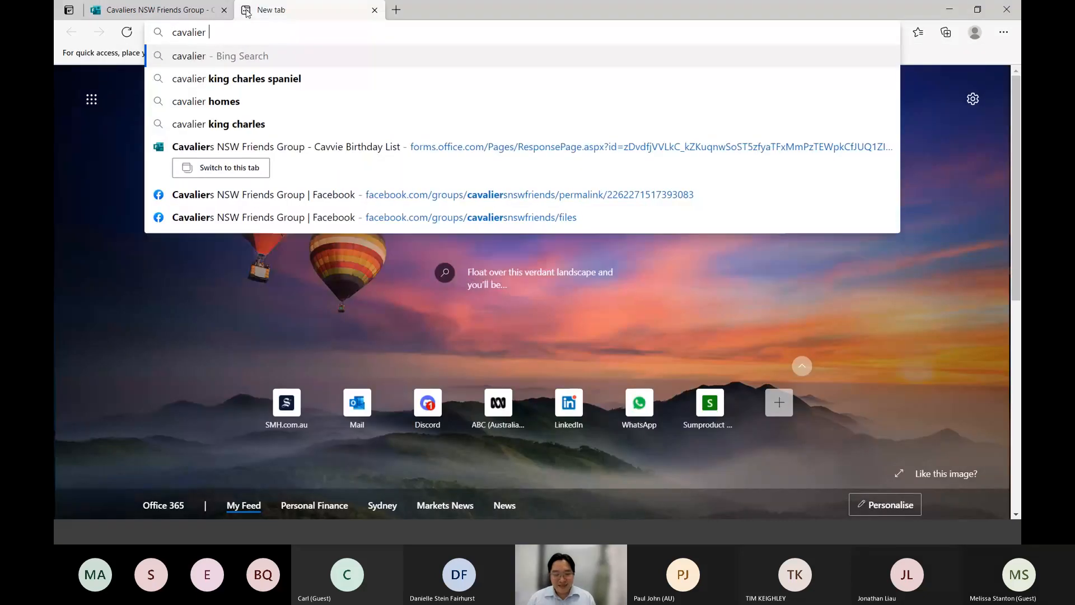
key(Down)
key(Return)
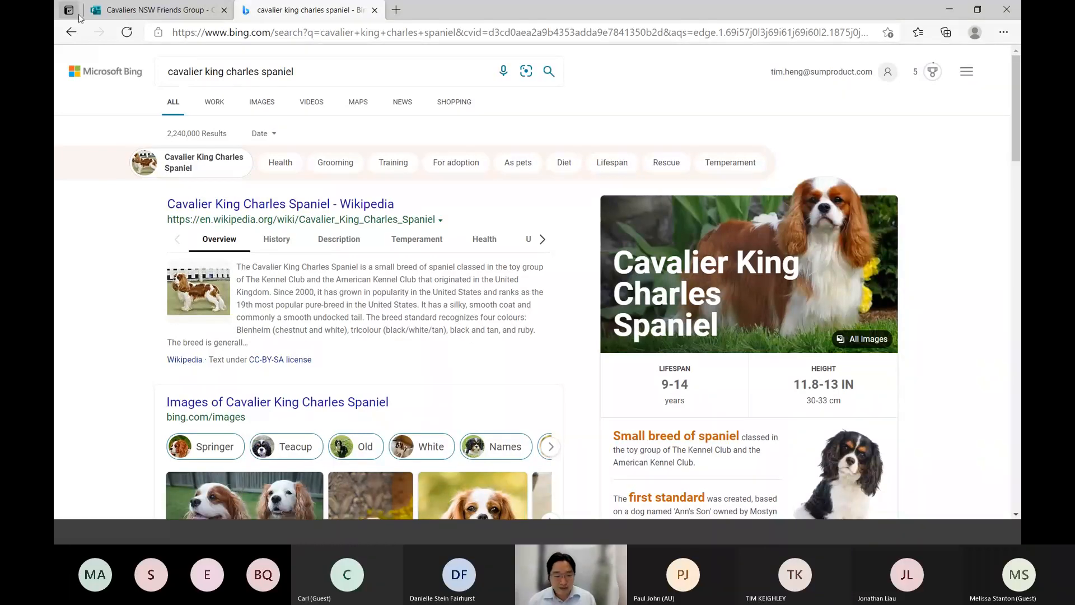
Return to the Cavvie Birthday List form and read through its questions down to the end
click(130, 22)
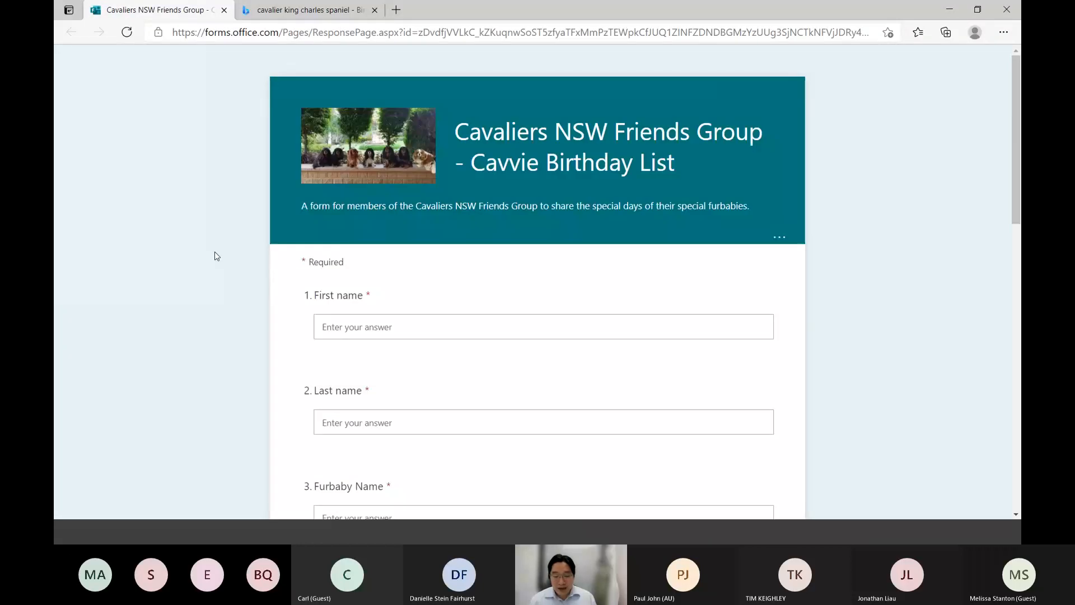
scroll(216, 256, down, 4)
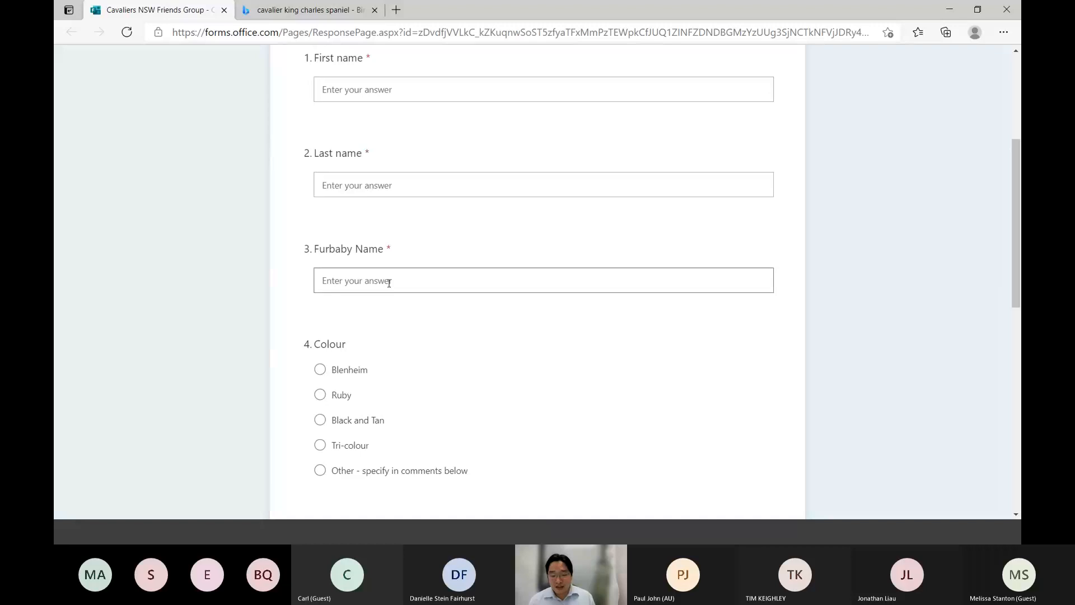
scroll(282, 361, down, 4)
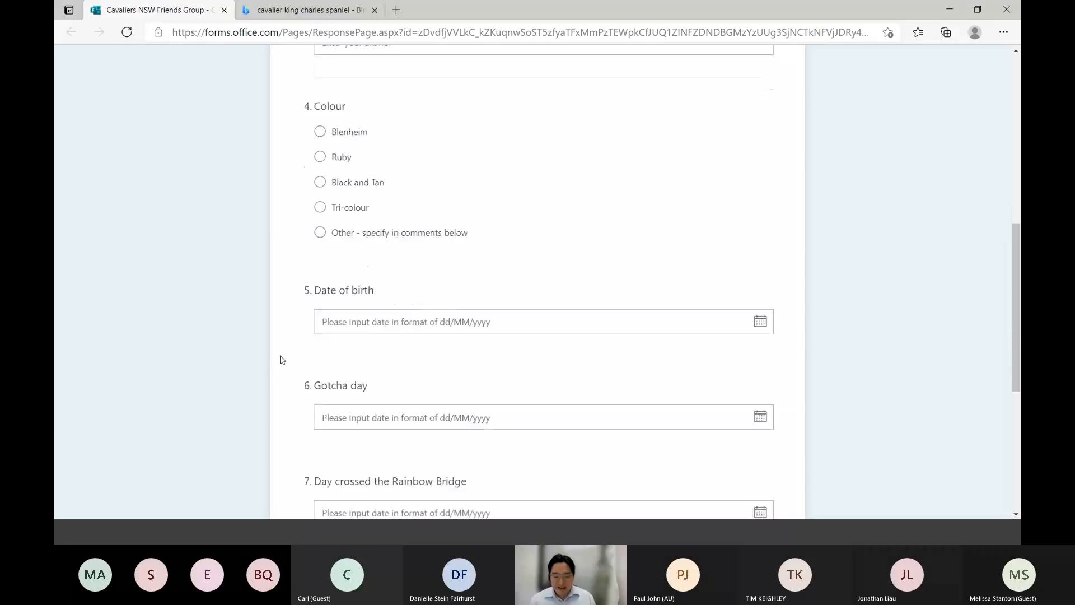
scroll(282, 360, down, 4)
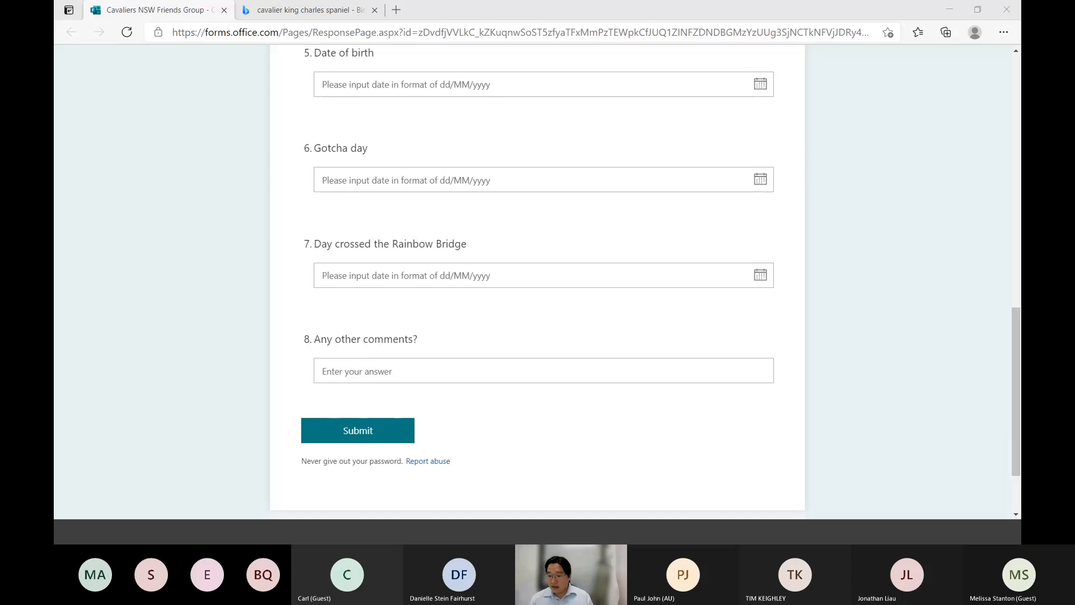
Switch to the Cavvie Birthday List Updated workbook in Excel and examine The List from its header row to its last entry
drag(55, 169, 602, 5)
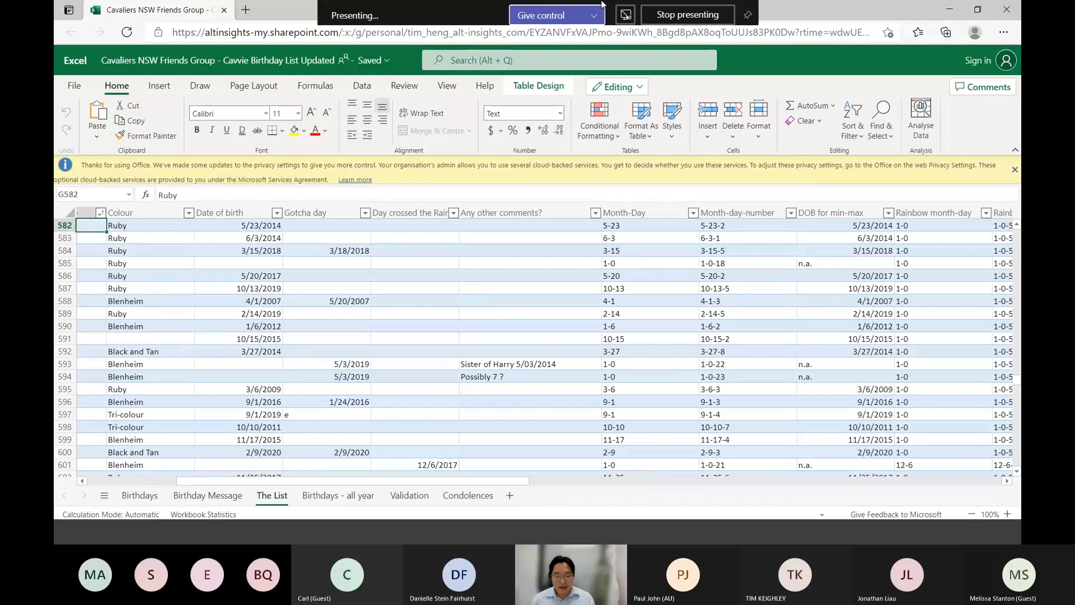
key(Right)
key(Up)
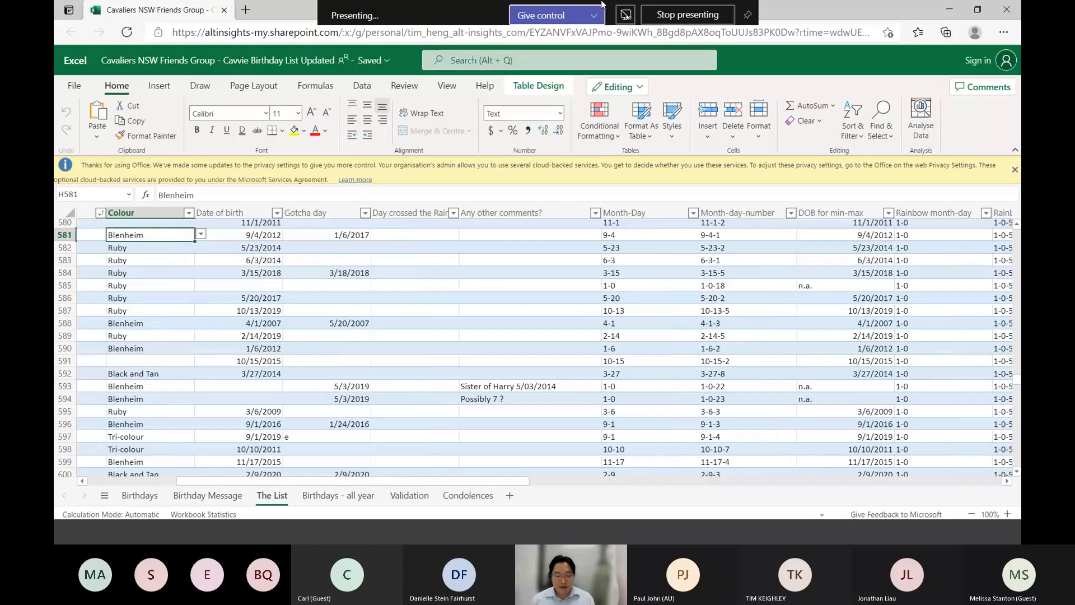
key(ctrl+Home)
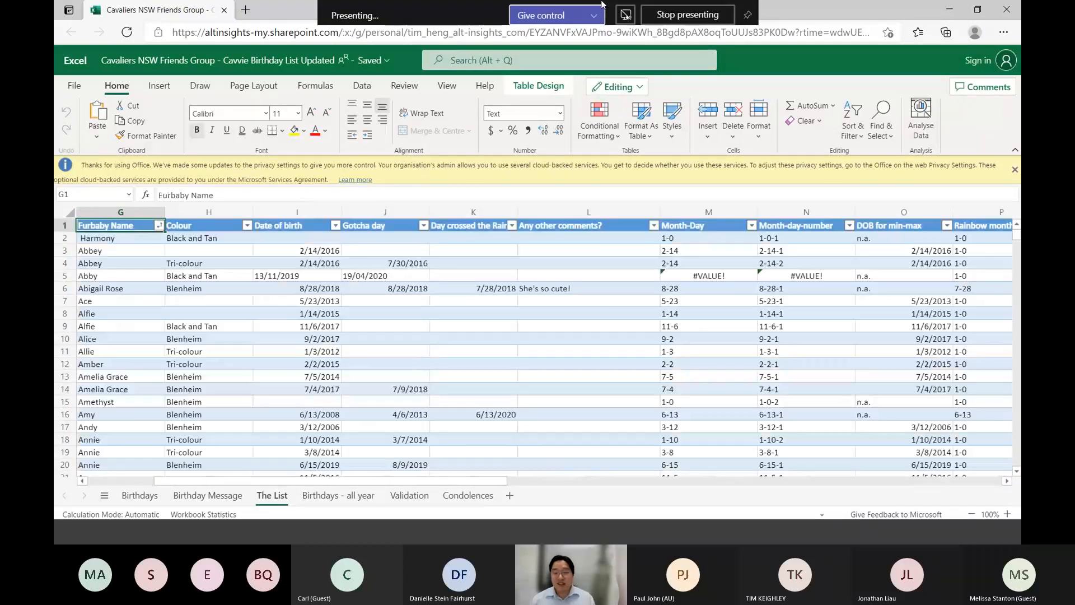
key(ctrl+Down)
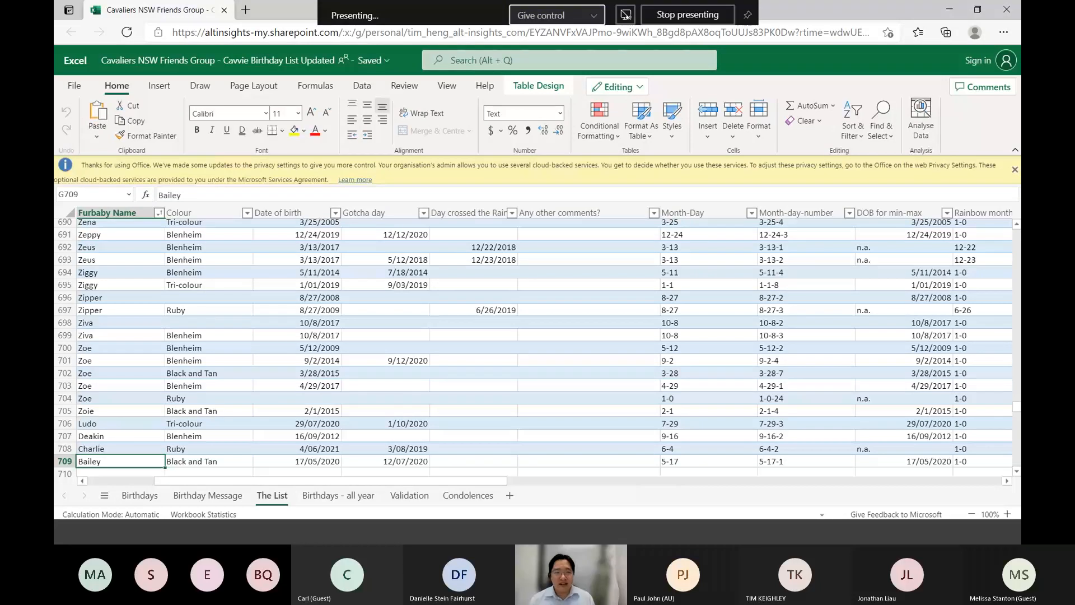
key(alt+Tab)
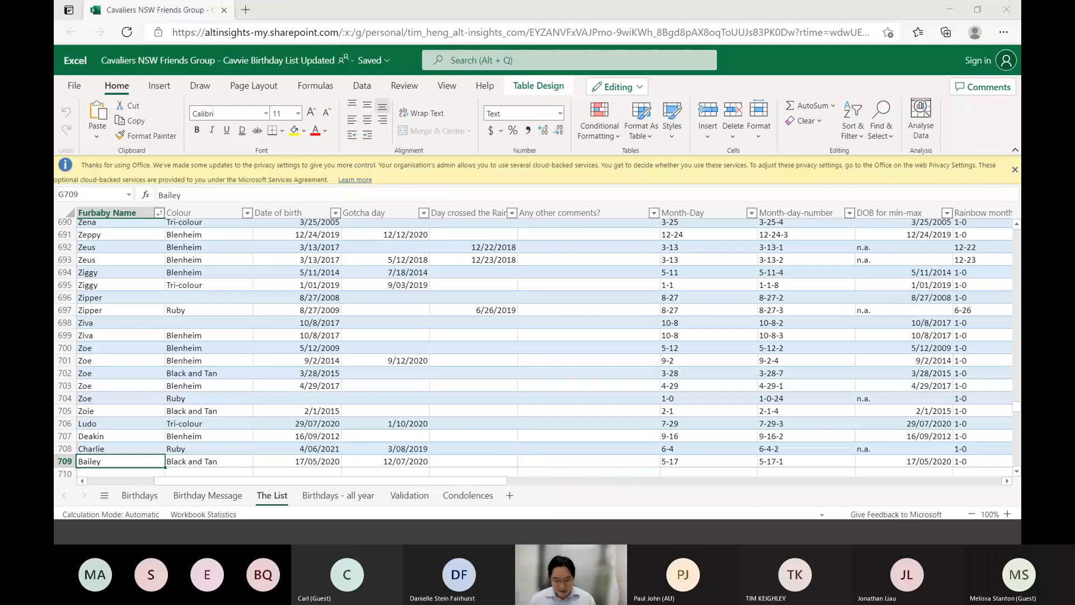
Look at the Birthdays - all year sheet and examine the Month-Day and neighbouring helper columns in The List for row 696
click(340, 500)
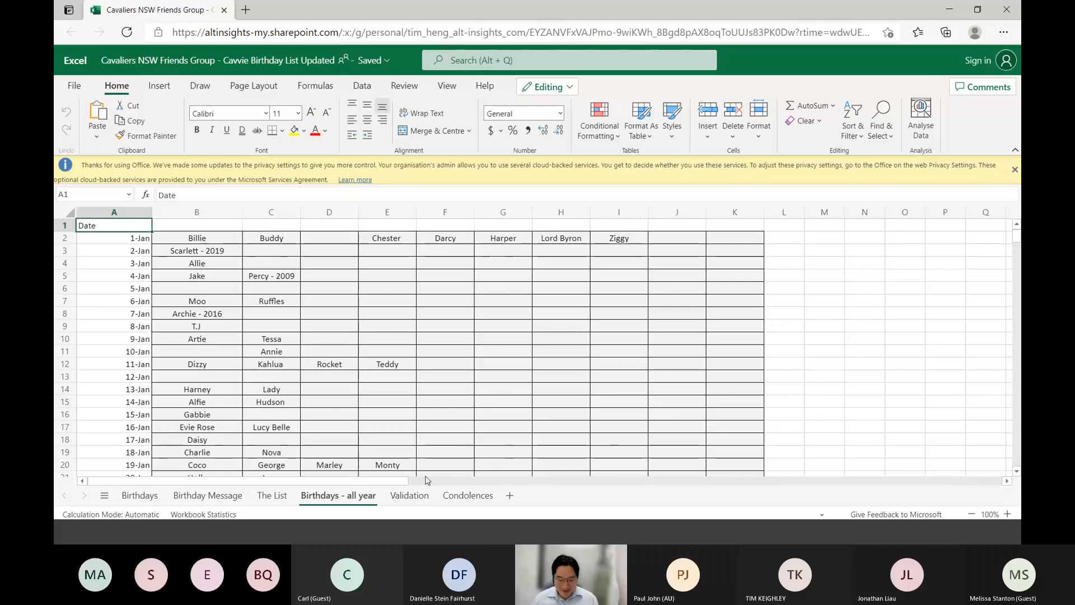
click(272, 496)
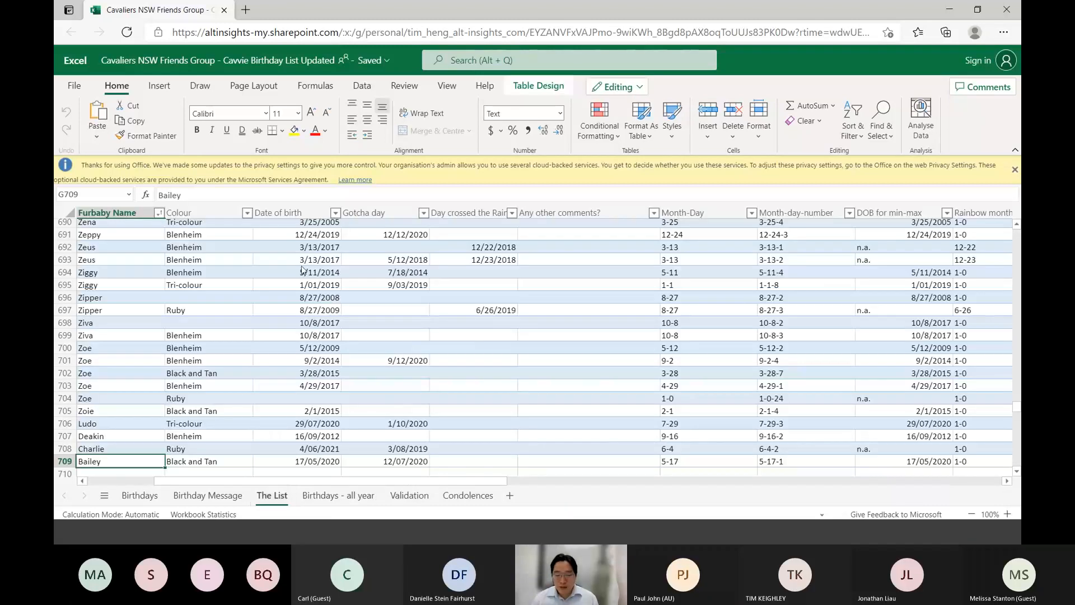
click(709, 297)
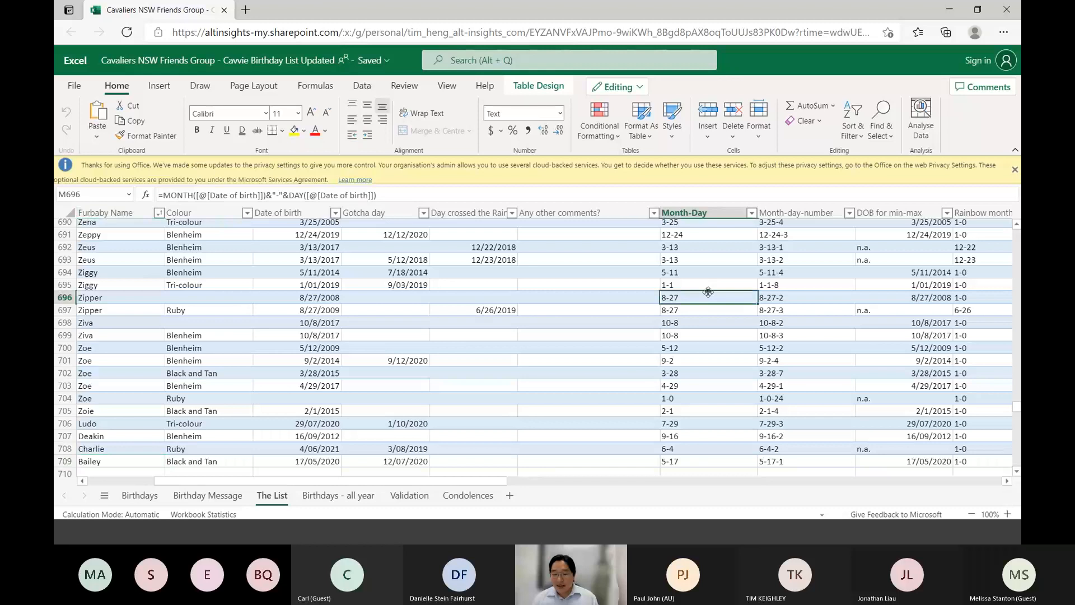
key(Right)
key(Right)
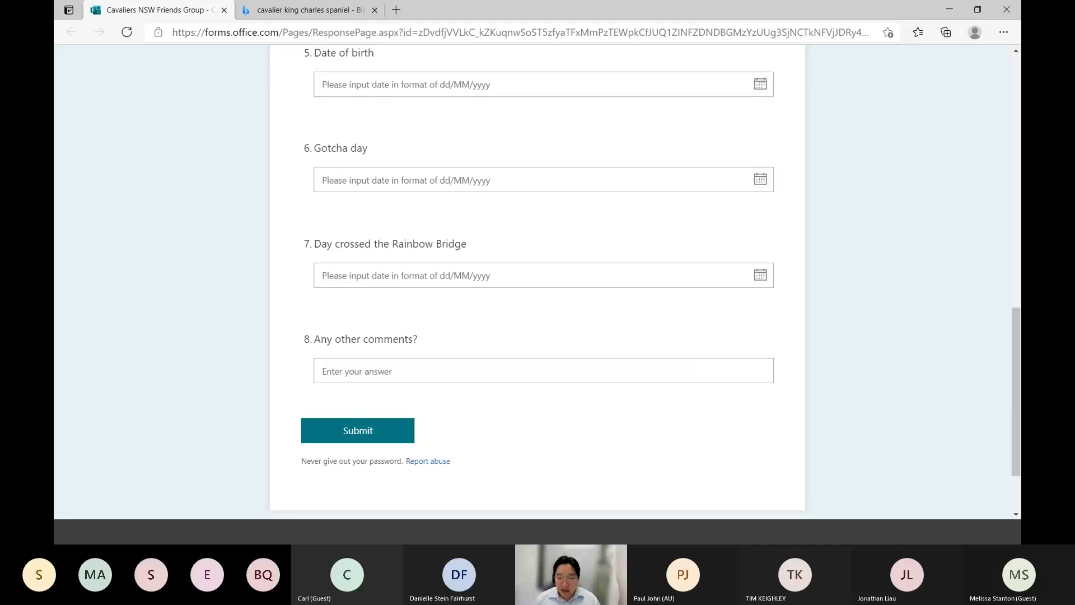
Switch back to the "Sydney Excel User Group - Forms and Excel" form in Microsoft Forms
key(alt+Tab)
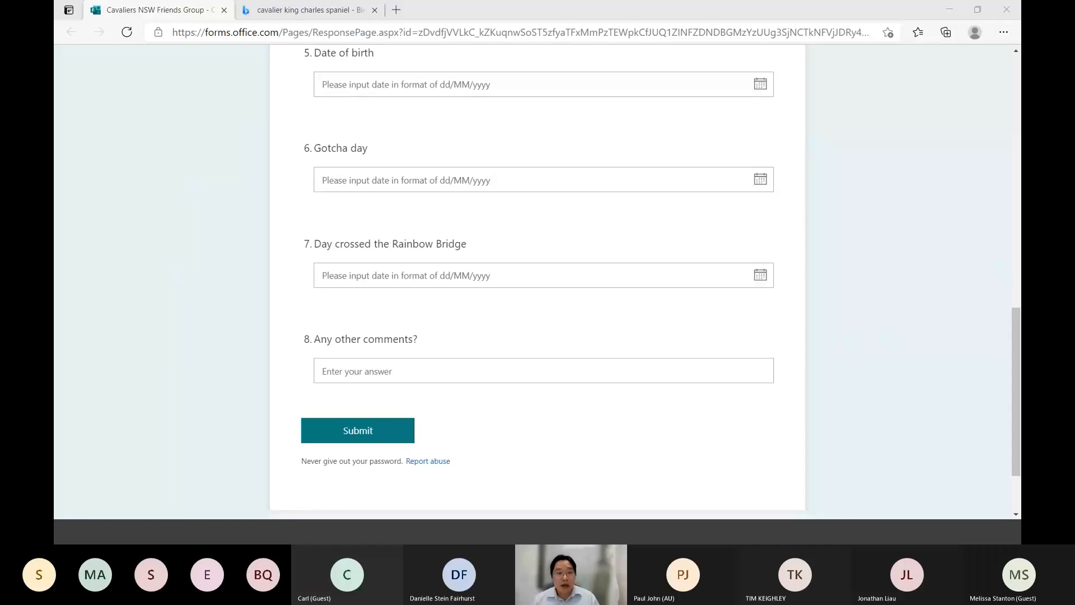
key(alt+Tab)
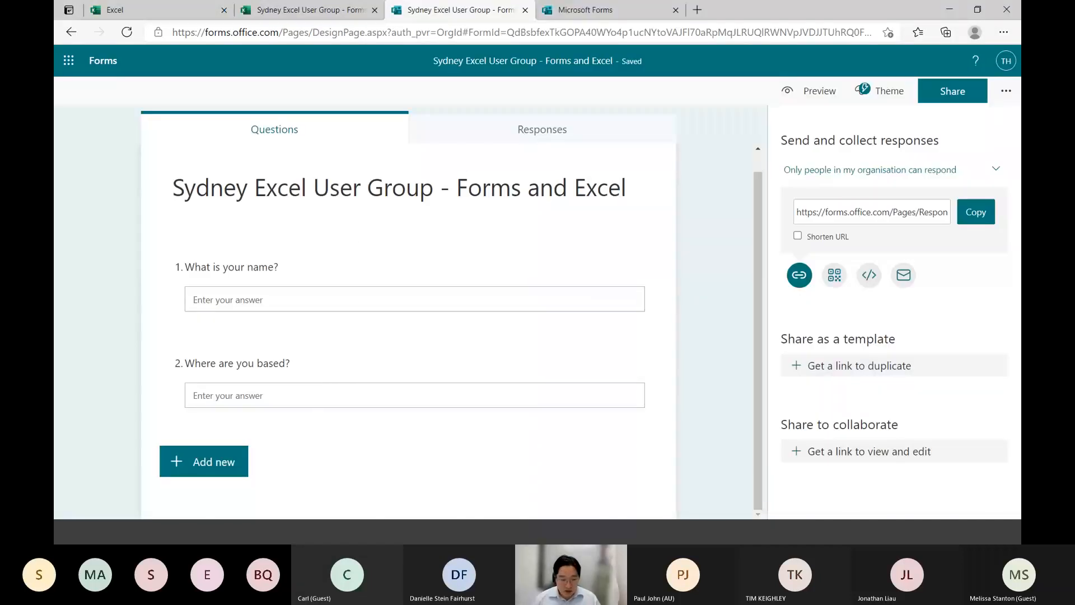
Look through the question types available for a new question, including the additional ones and the Likert description
click(239, 458)
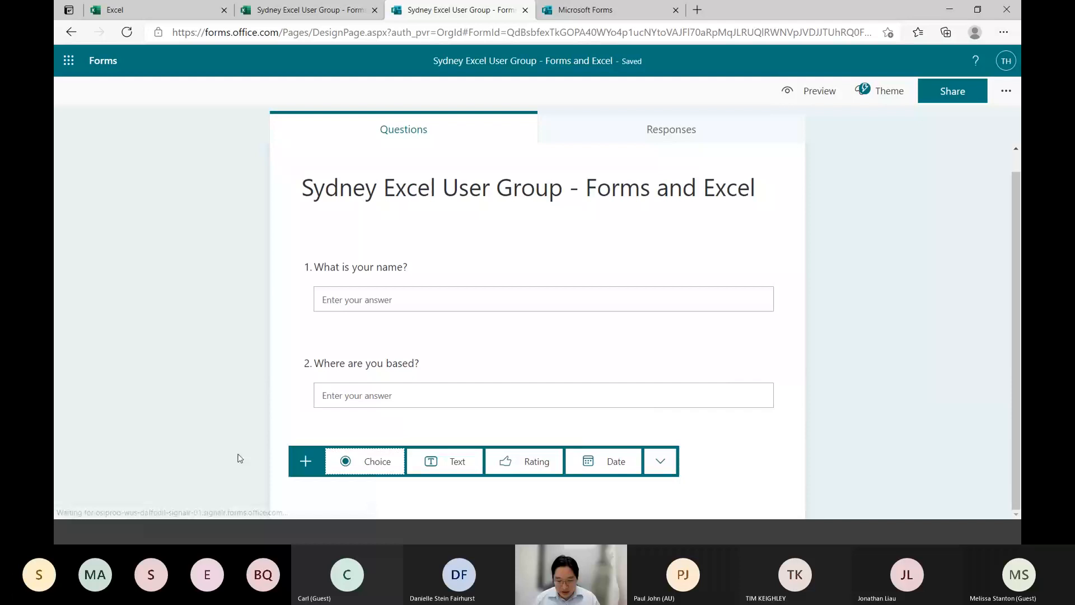
click(660, 467)
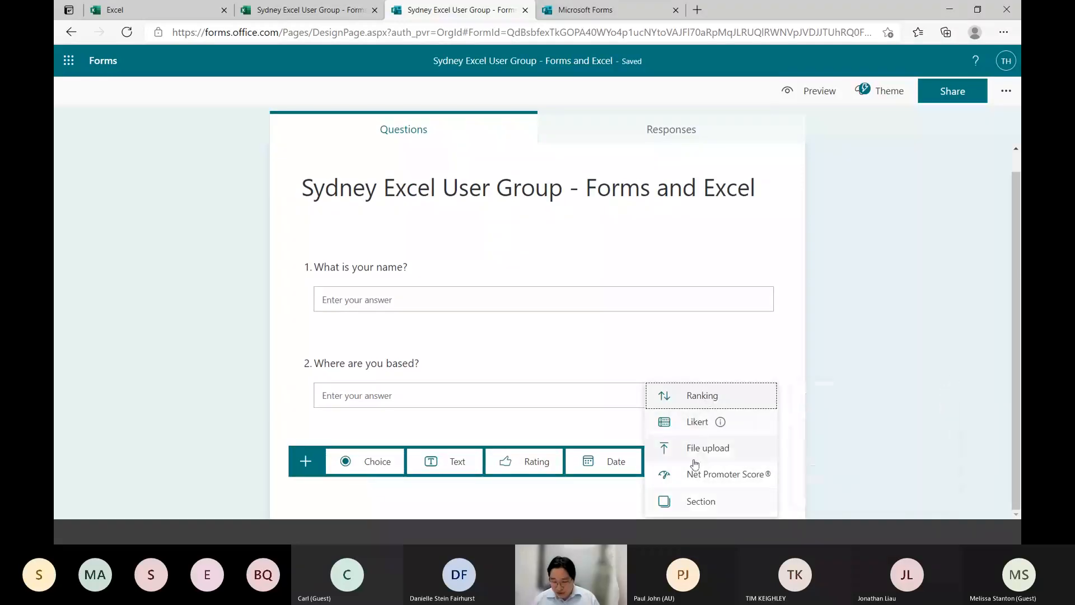
mouse_move(722, 417)
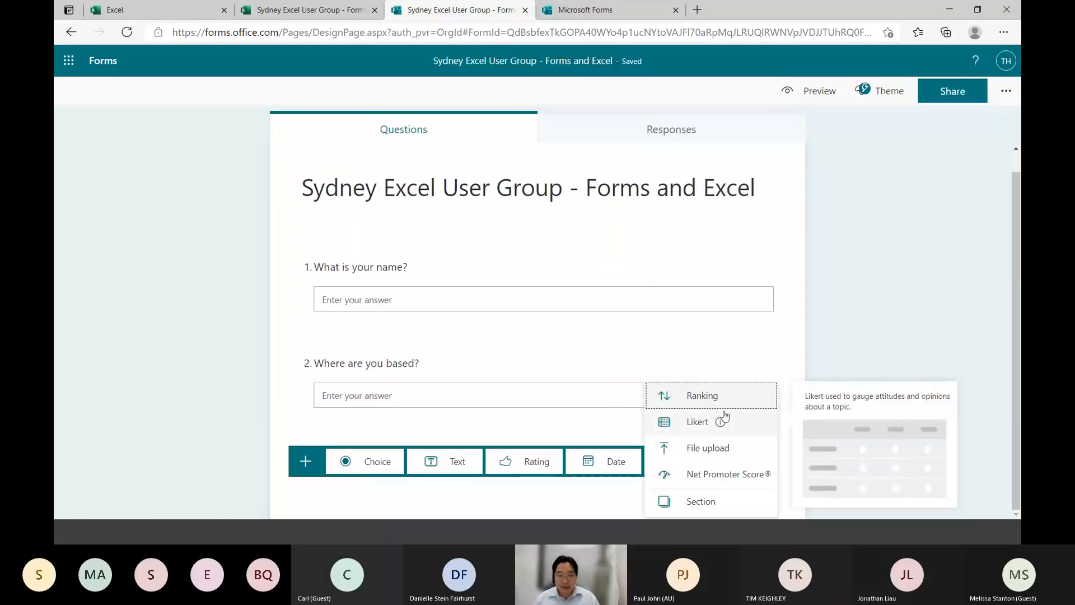
click(815, 359)
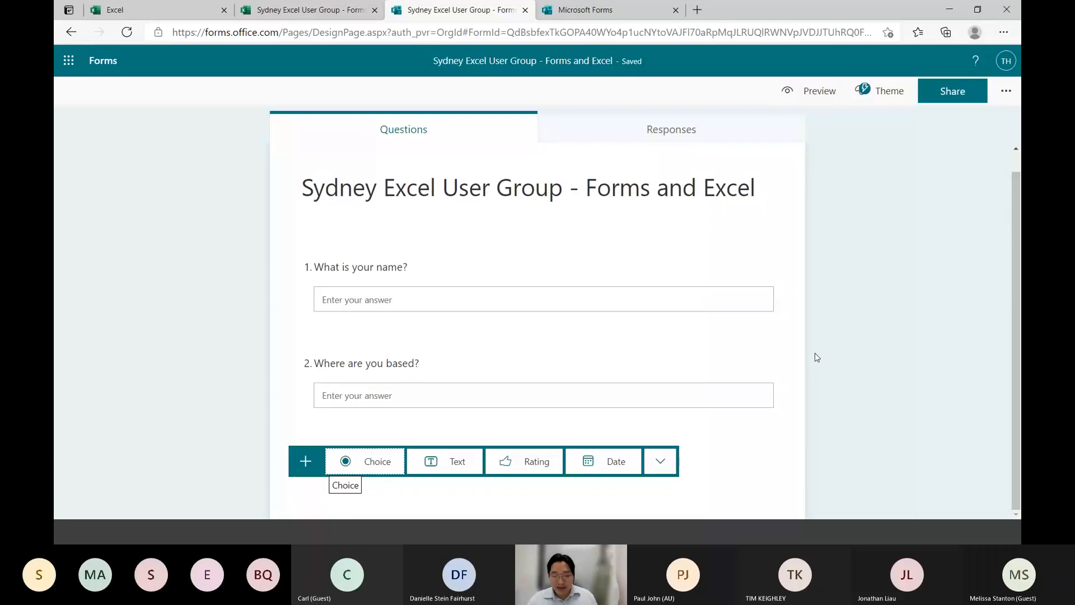
Switch to the Sydney Excel User Group - Forms and Excel workbook in Excel and show Sheet1 at 180% zoom
key(ctrl+shift+Tab)
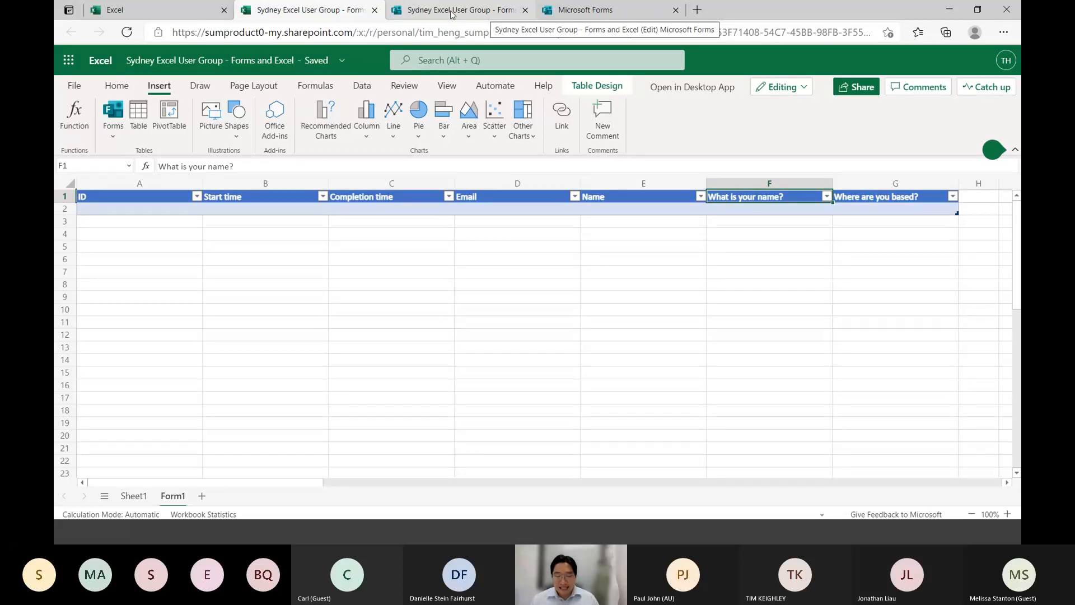
click(124, 500)
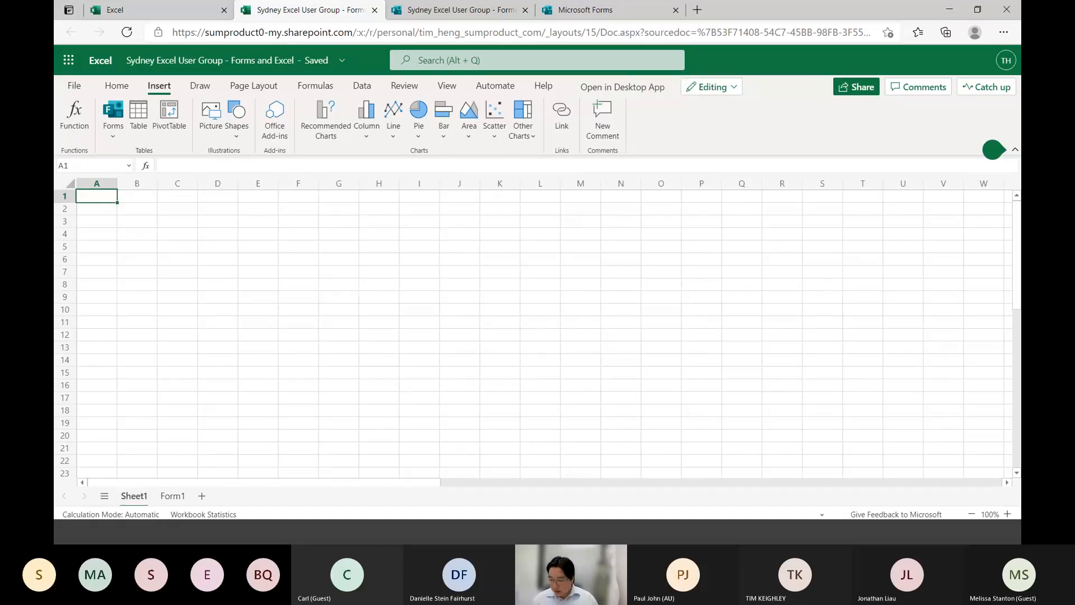
click(1008, 514)
click(1009, 514)
click(1009, 514)
click(1009, 514)
click(1009, 513)
click(1008, 514)
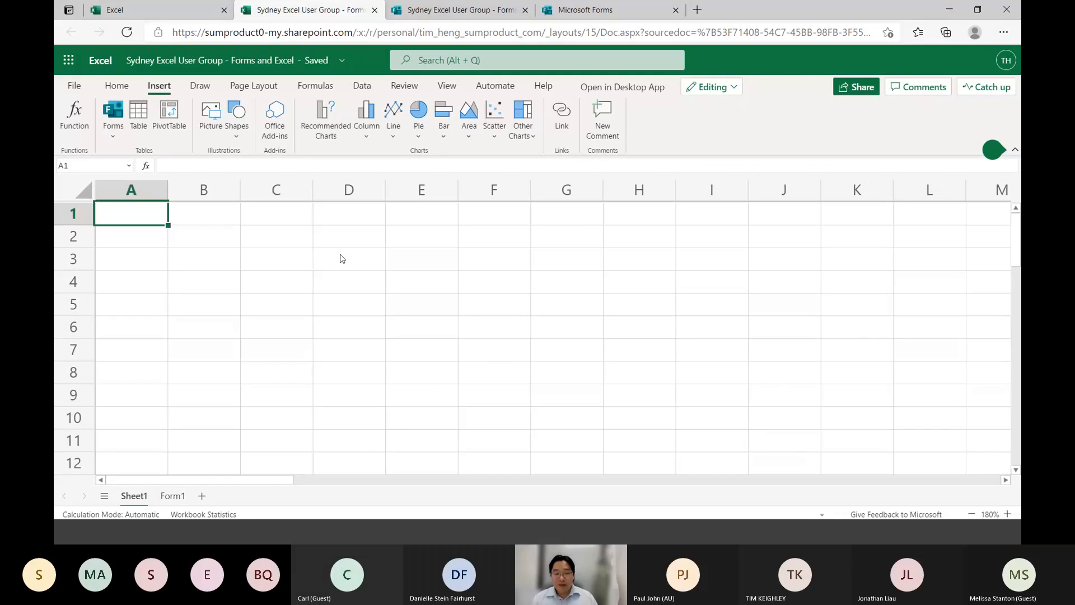
Enter the heading "Form to take Sydney Excel User Group responses on what they want to see" in cell A1
text(Form to take)
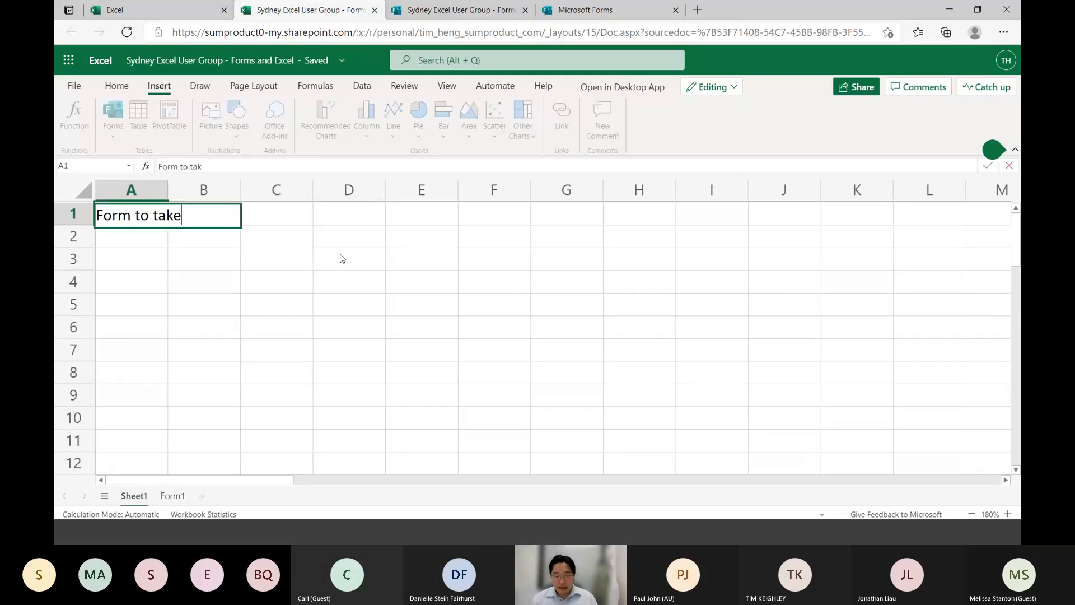
text( Sydney Excel U)
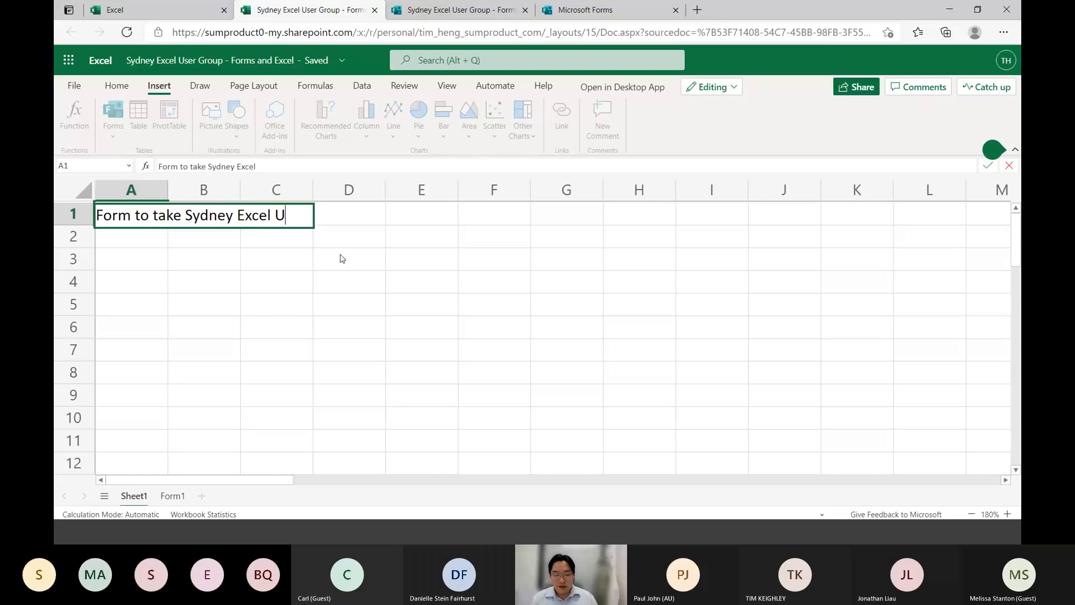
text(ser Group response)
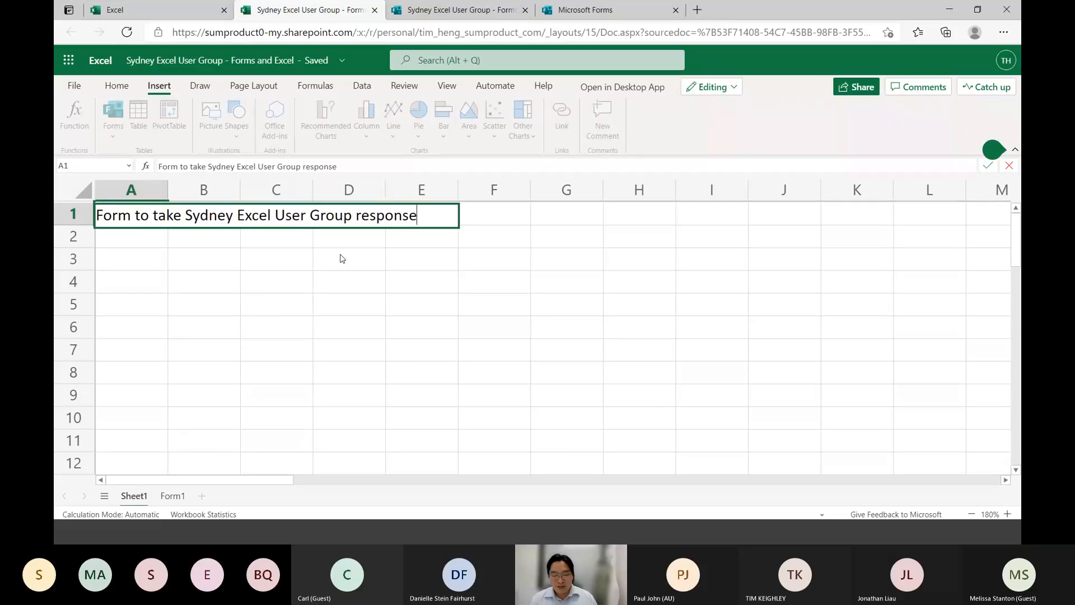
text(s on what they want to)
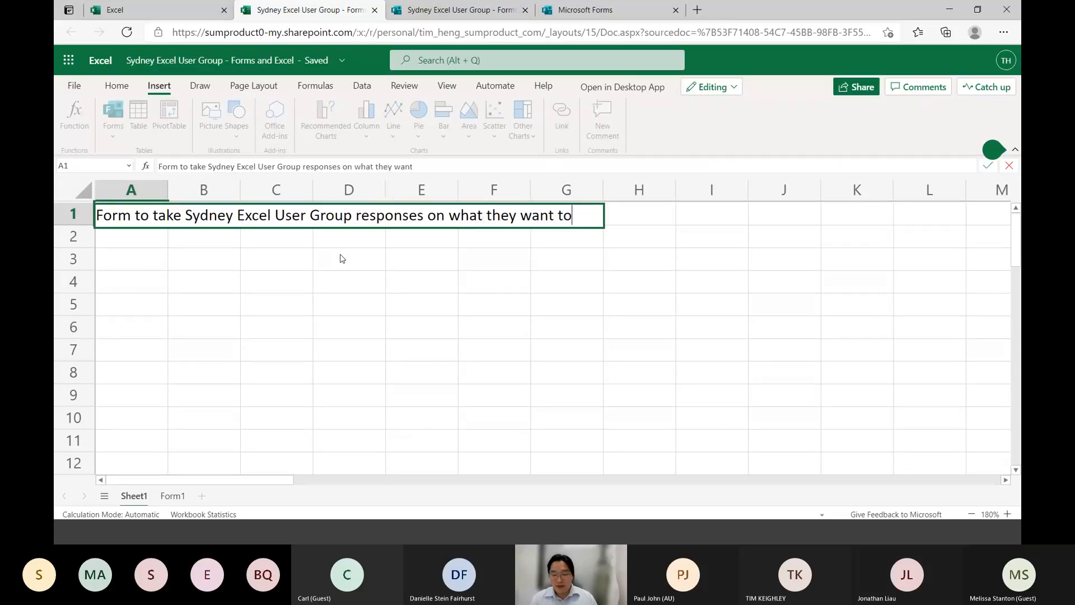
text( seee)
key(BackSpace)
key(Return)
key(Return)
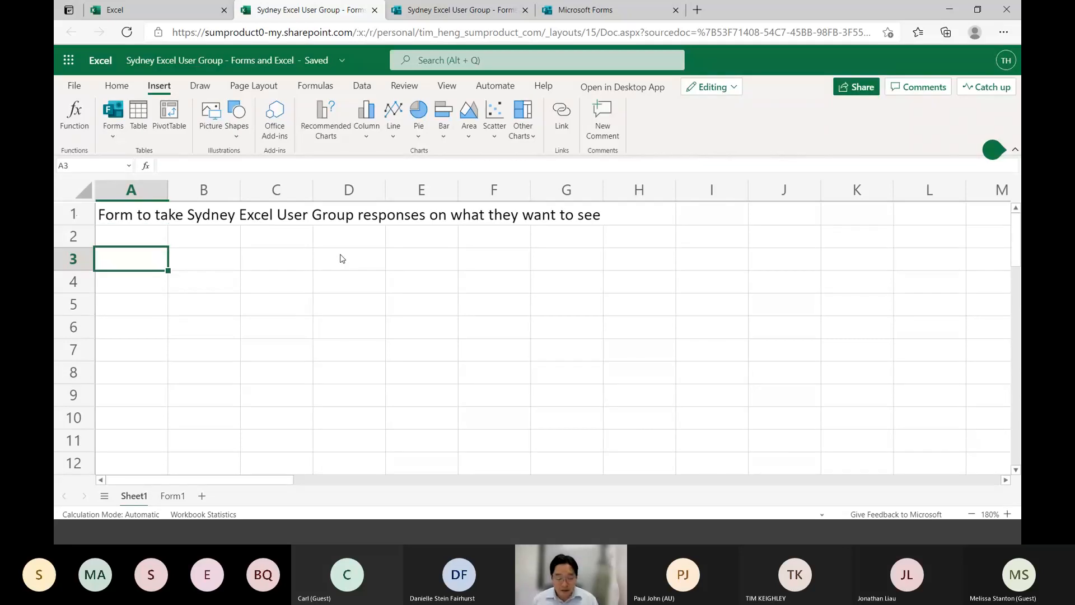
Enter "When you would like each session to be run?" in cell B3
key(Right)
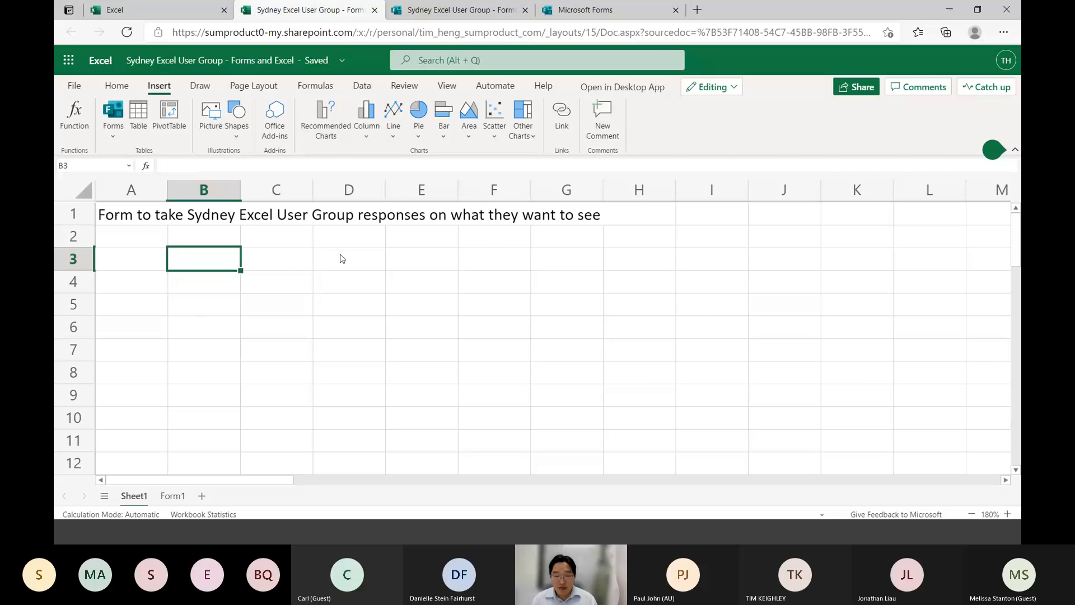
text(When)
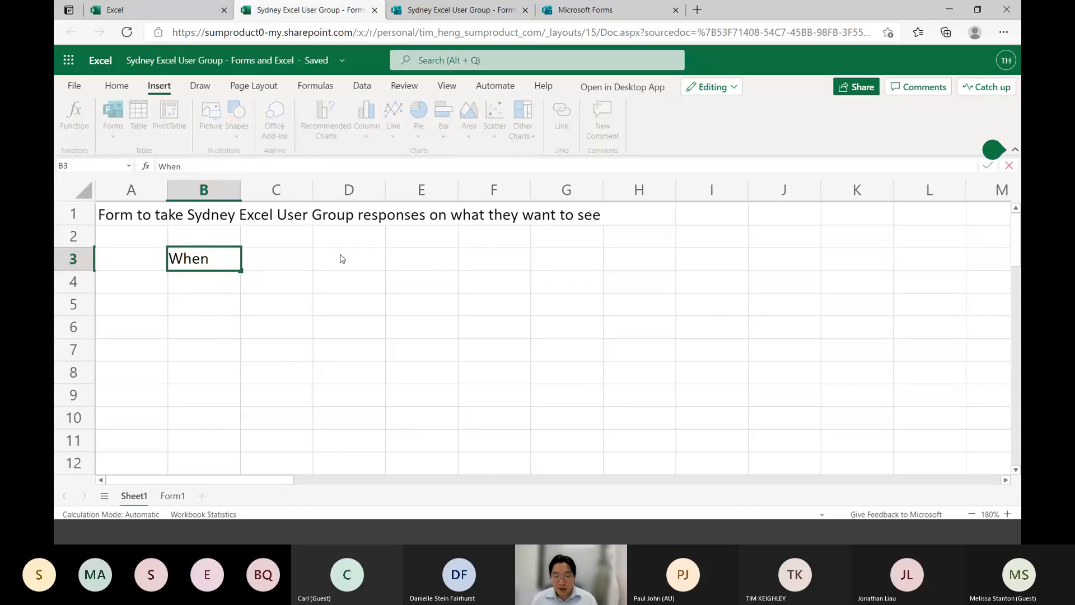
text( yo)
key(BackSpace)
key(BackSpace)
text(you would li)
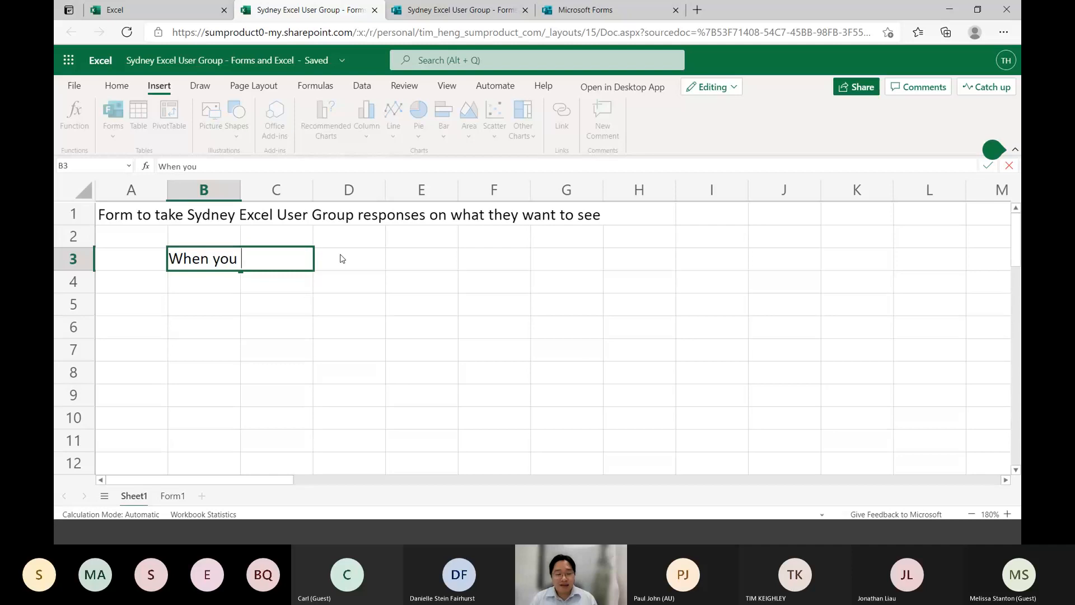
key(BackSpace)
key(BackSpace)
text(li)
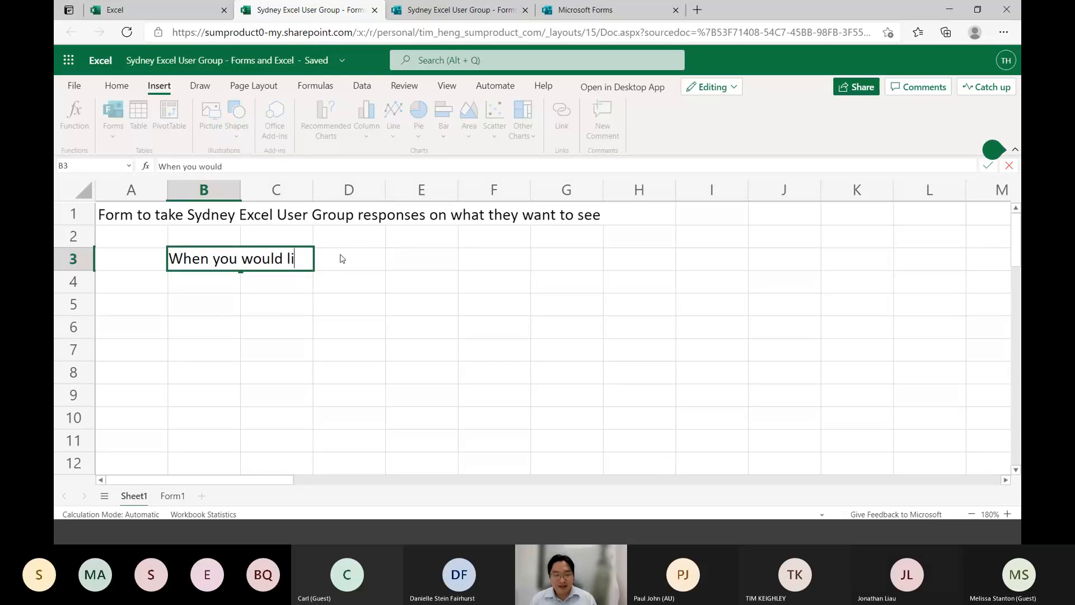
text(ke each session to be run?)
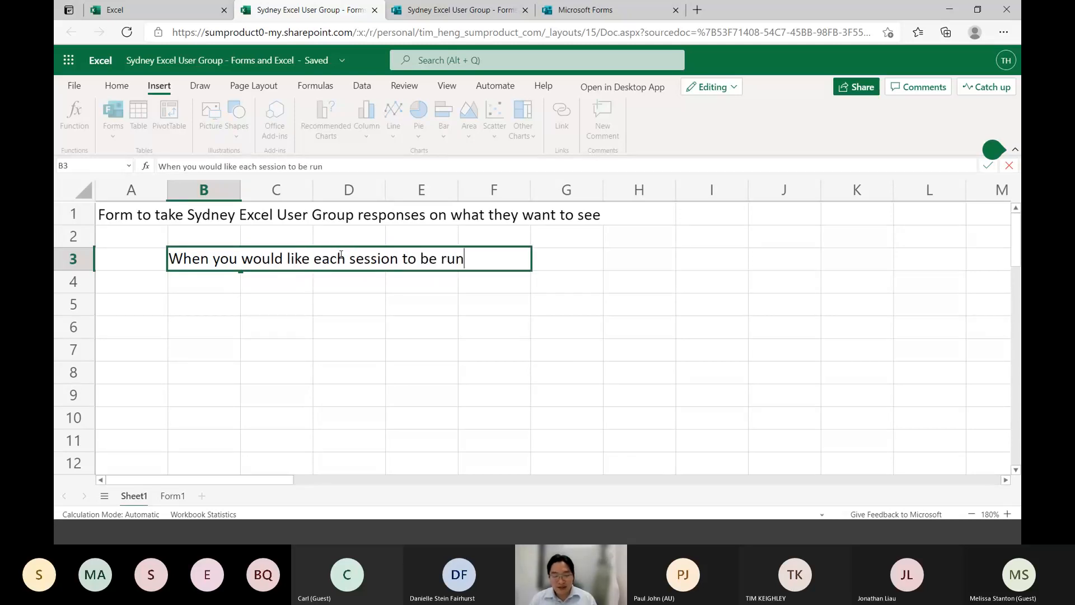
key(Return)
Add "Topics?" in cell B4 and "In-depth-ness?" in cell B5
text(Topics?)
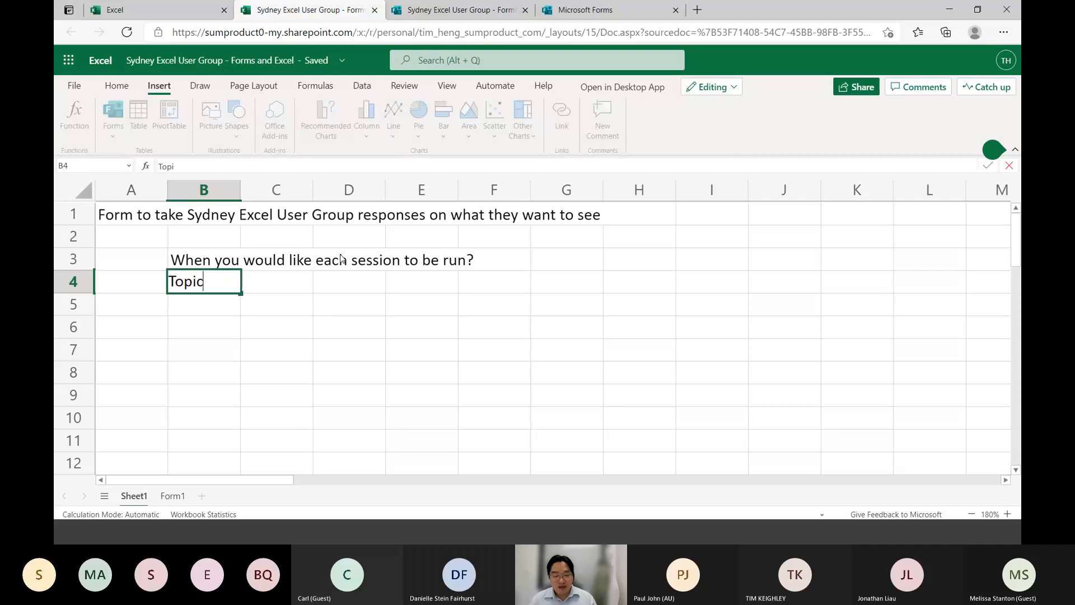
key(Return)
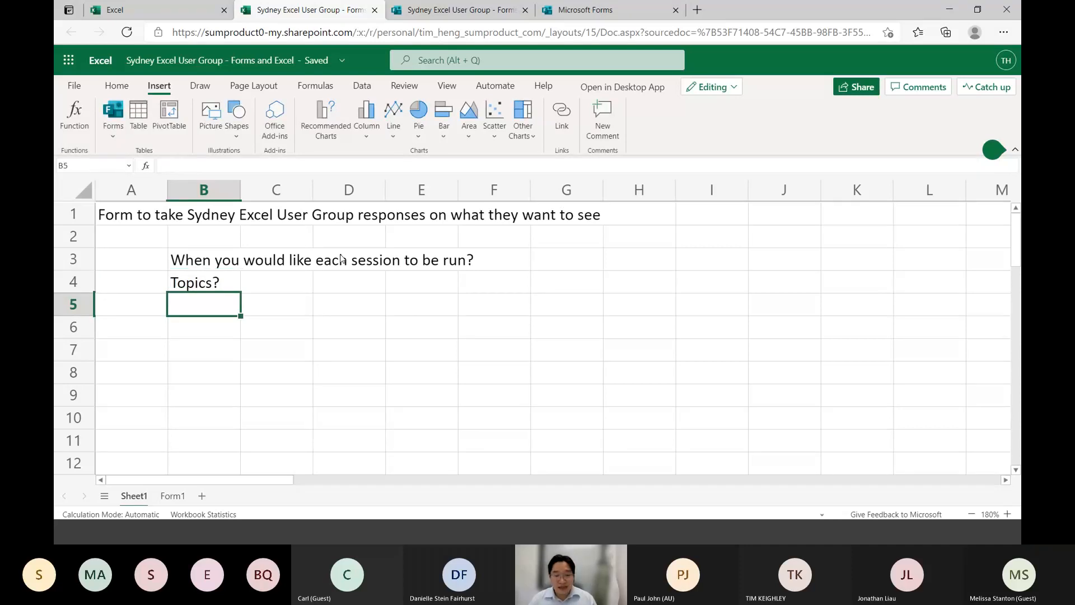
text(In-depth)
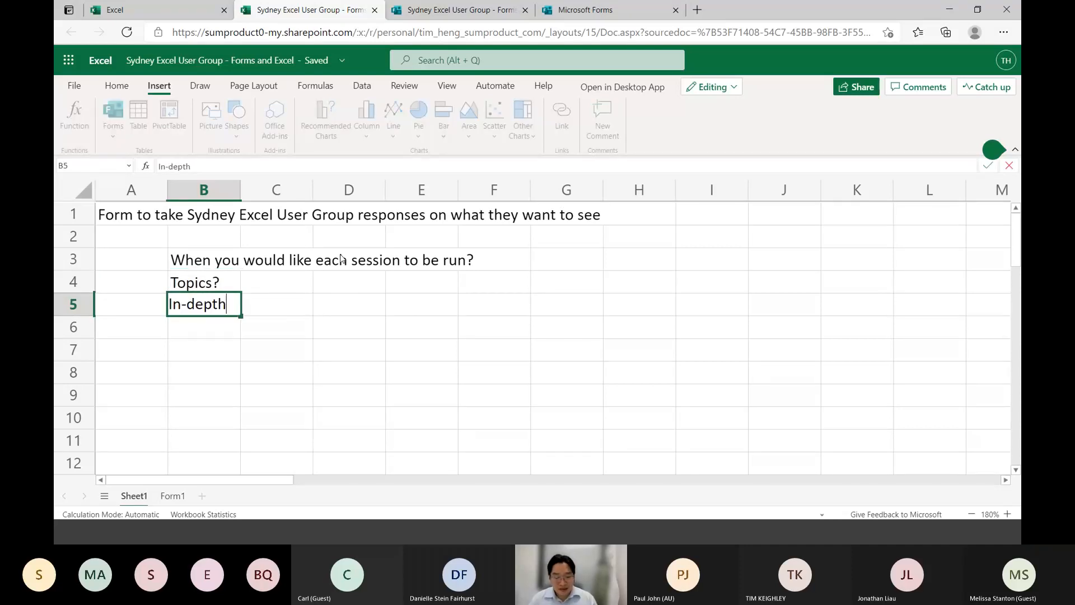
text(-ness?)
key(Return)
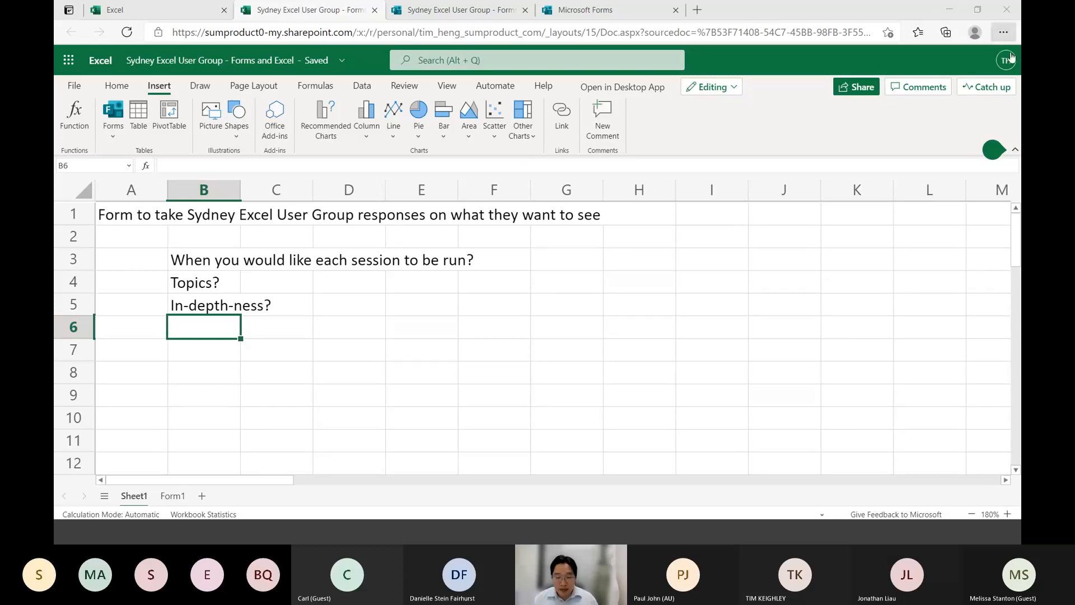
Switch back to the survey in Microsoft Forms and add a Choice question titled "What topics would you like to learn about?"
click(456, 10)
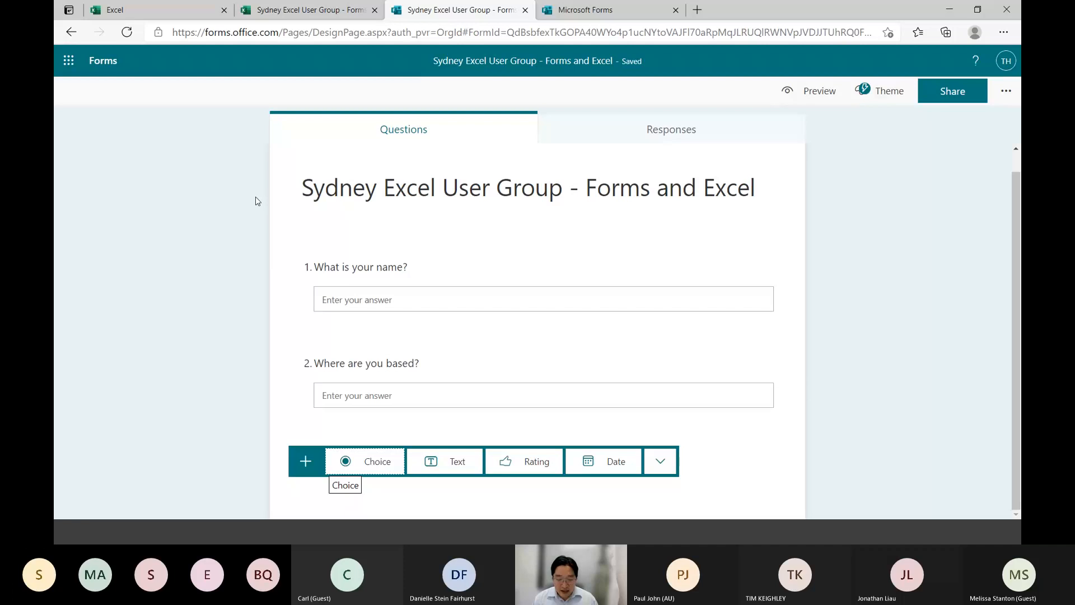
click(356, 472)
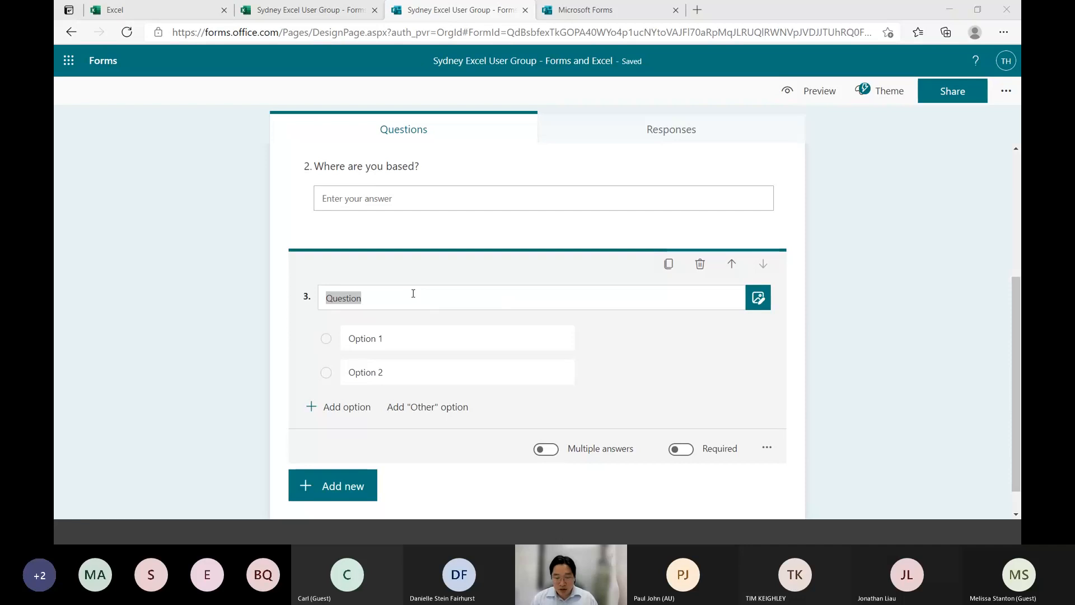
click(495, 302)
text(Wah)
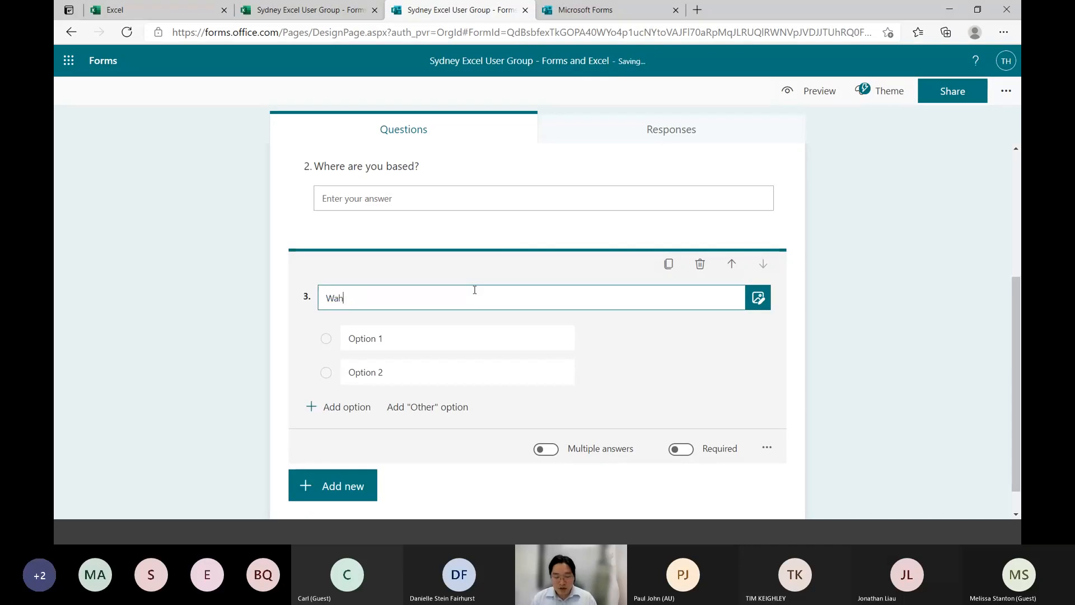
key(BackSpace)
key(BackSpace)
text(hat topics would)
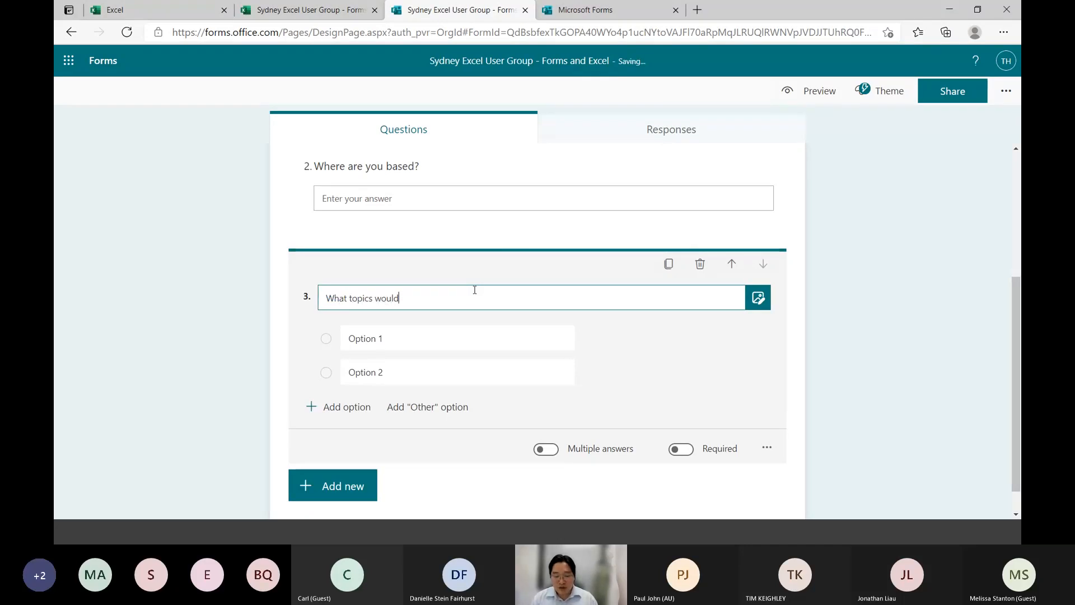
text( you like to learn about?)
Name the first two answer options of the topics question "Power Query" and "Power Pivot"
key(Tab)
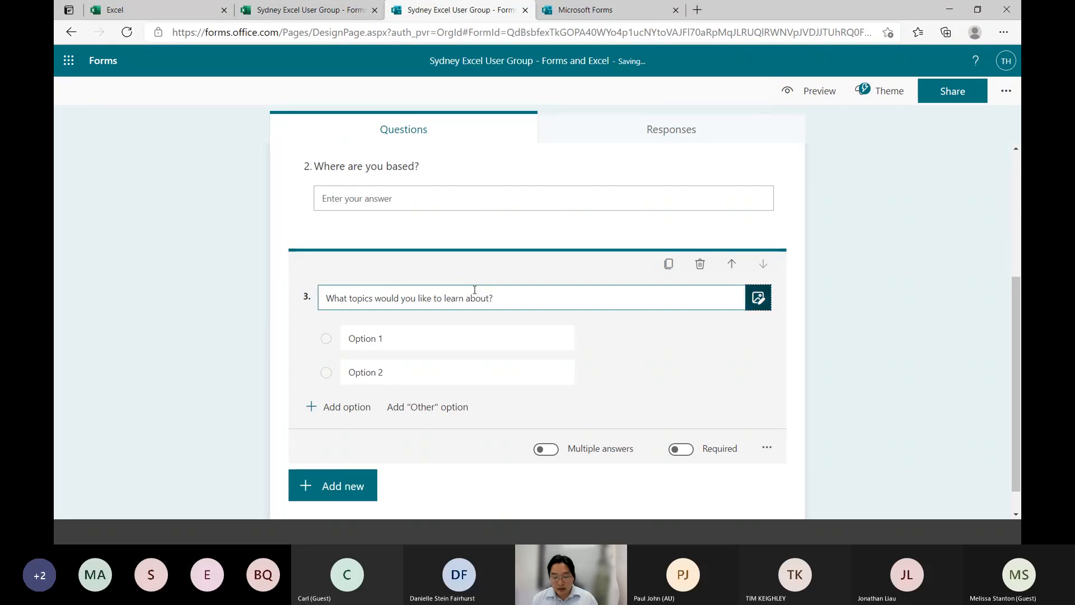
key(Tab)
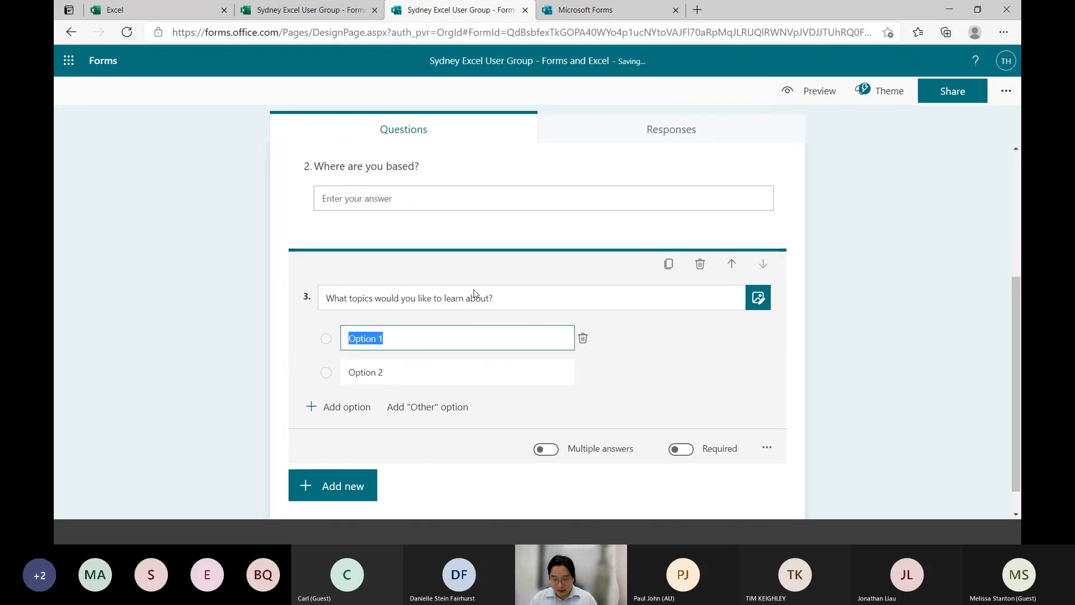
text(Power Query)
key(Tab)
key(Tab)
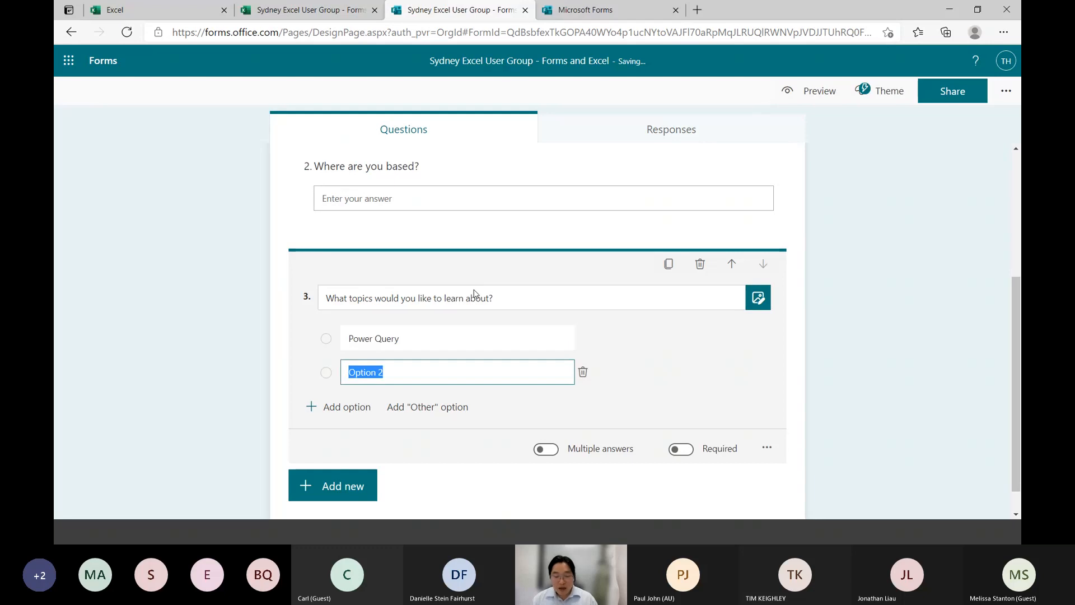
text(Power Pivot)
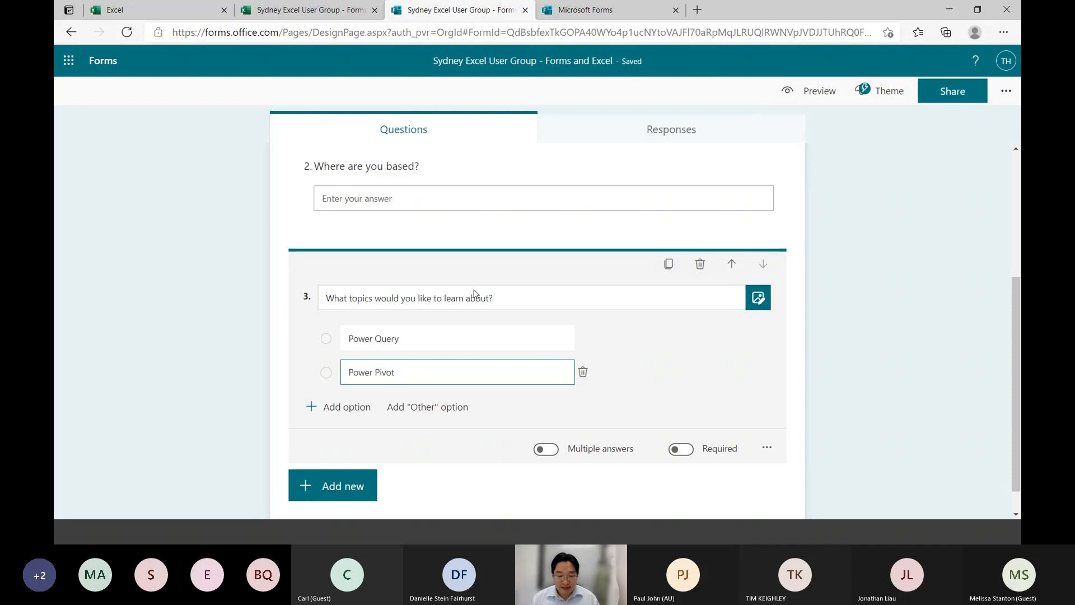
Add two more answer options to the topics question: "Tables (and related features)" and "Efficiency / Best Practice"
click(329, 408)
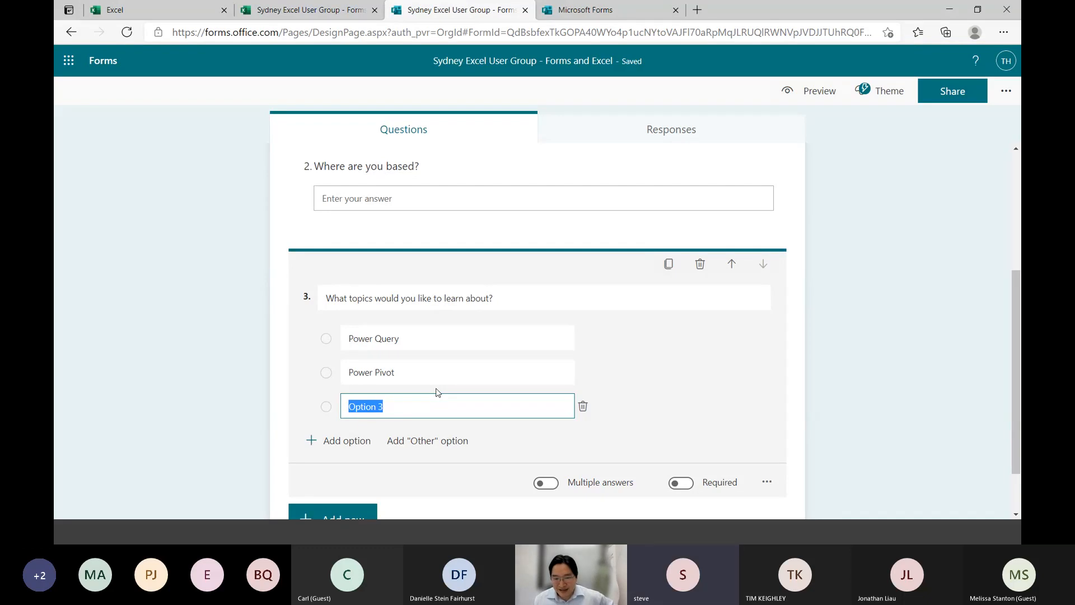
text(Tables)
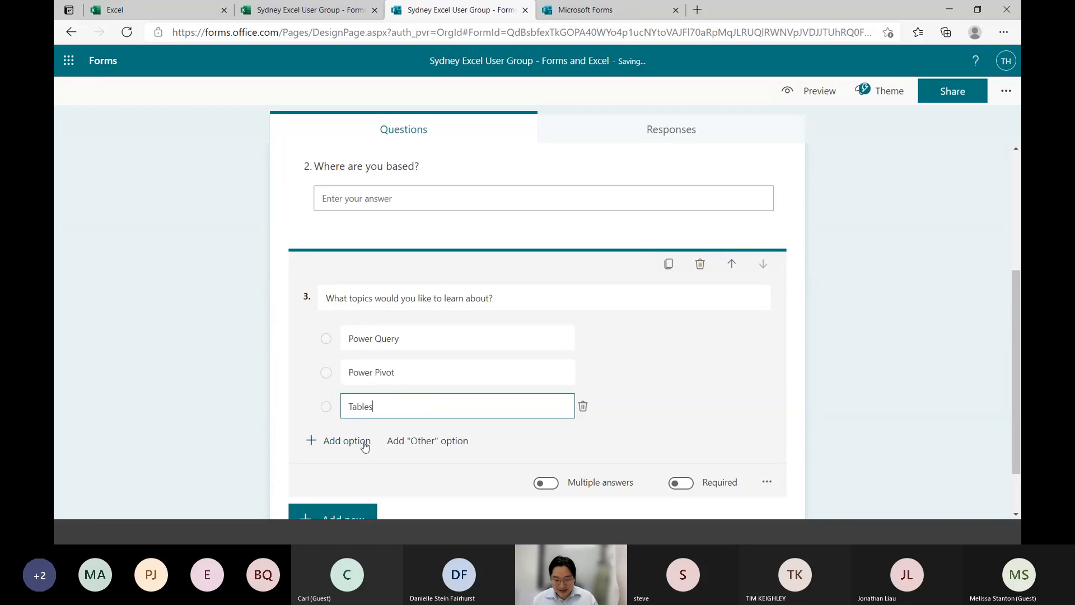
text( (and related features))
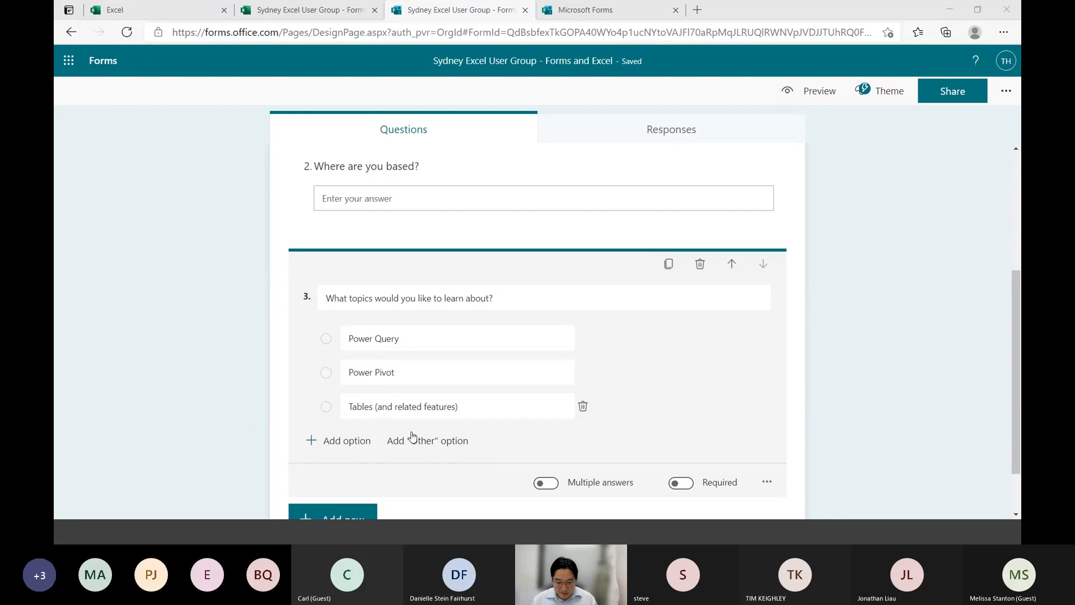
click(335, 441)
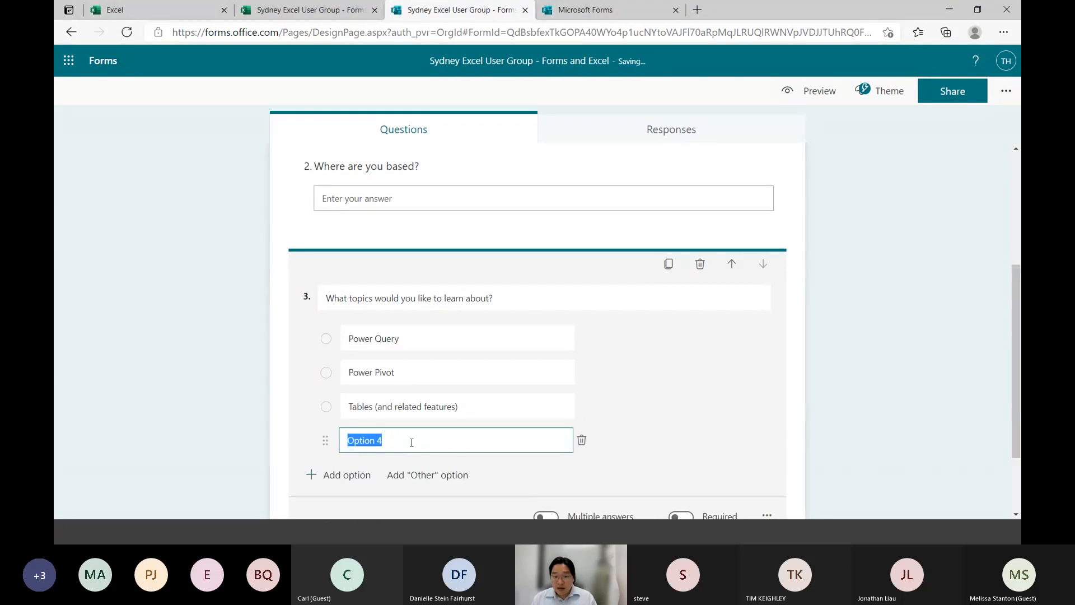
text(Efficiency)
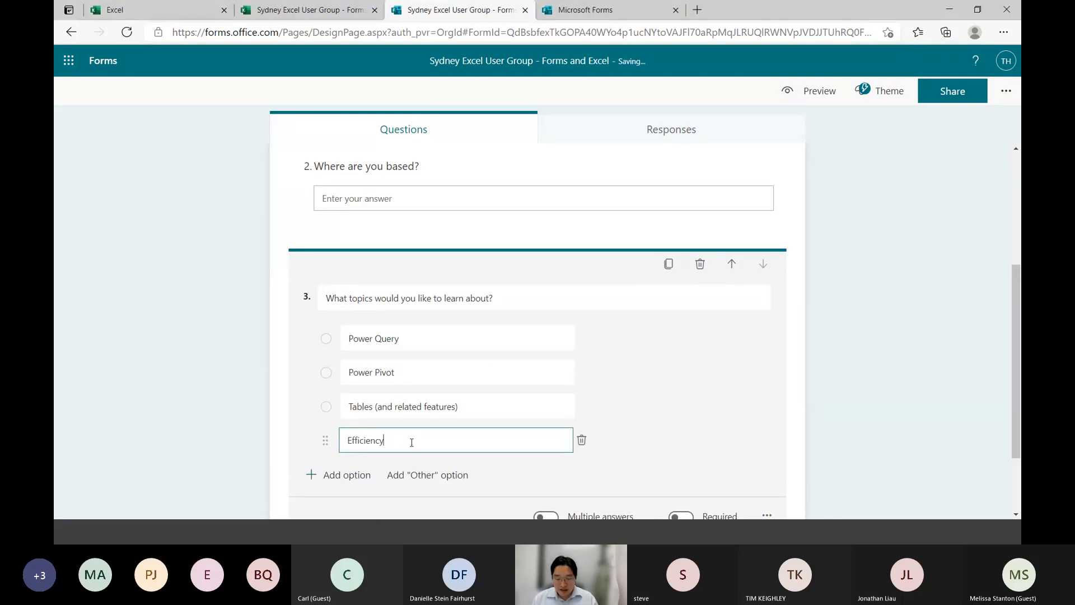
text( / Best Practice)
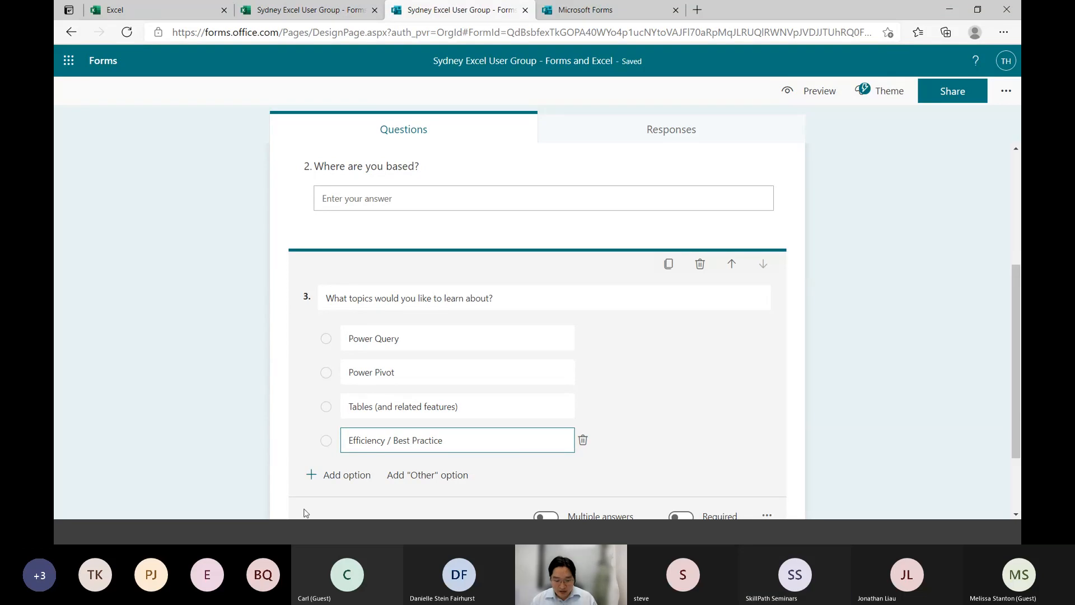
Add the answer option "Future updates / new features" to the topics question
click(320, 476)
text(Futur)
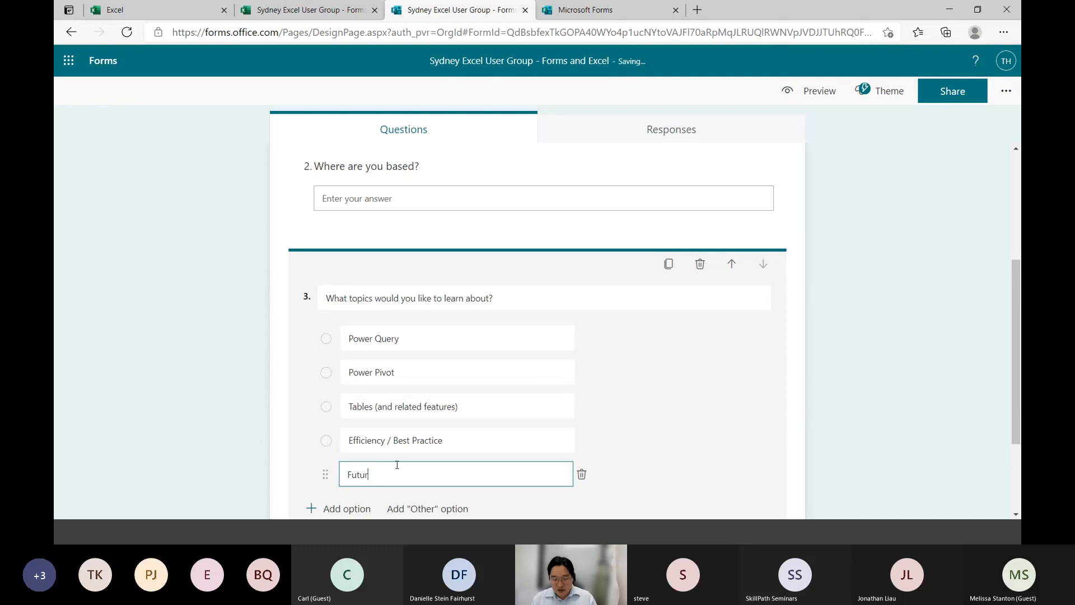
text(e updates / new )
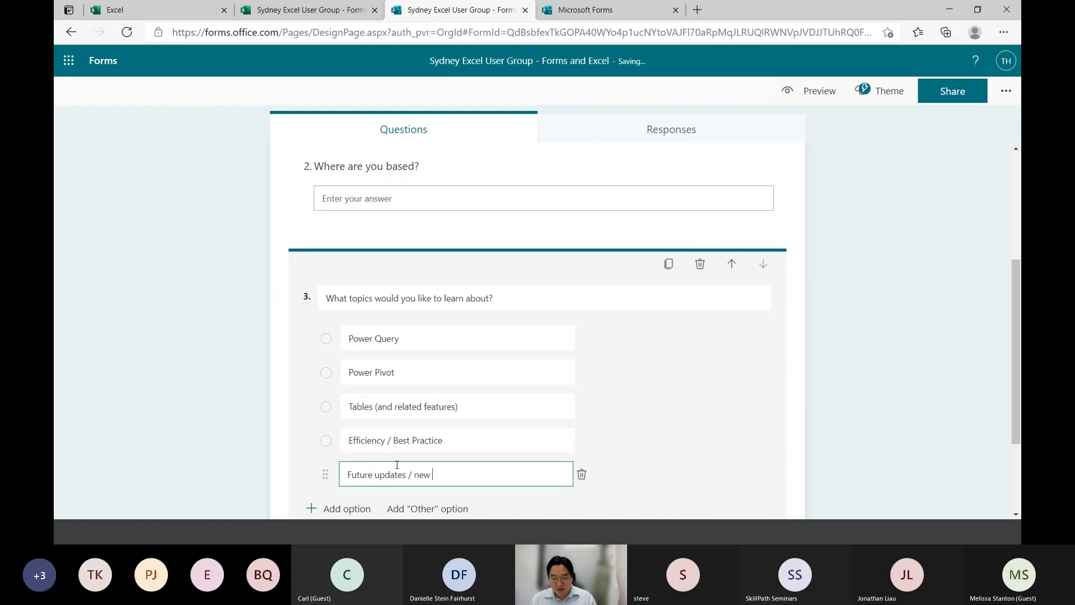
text(features)
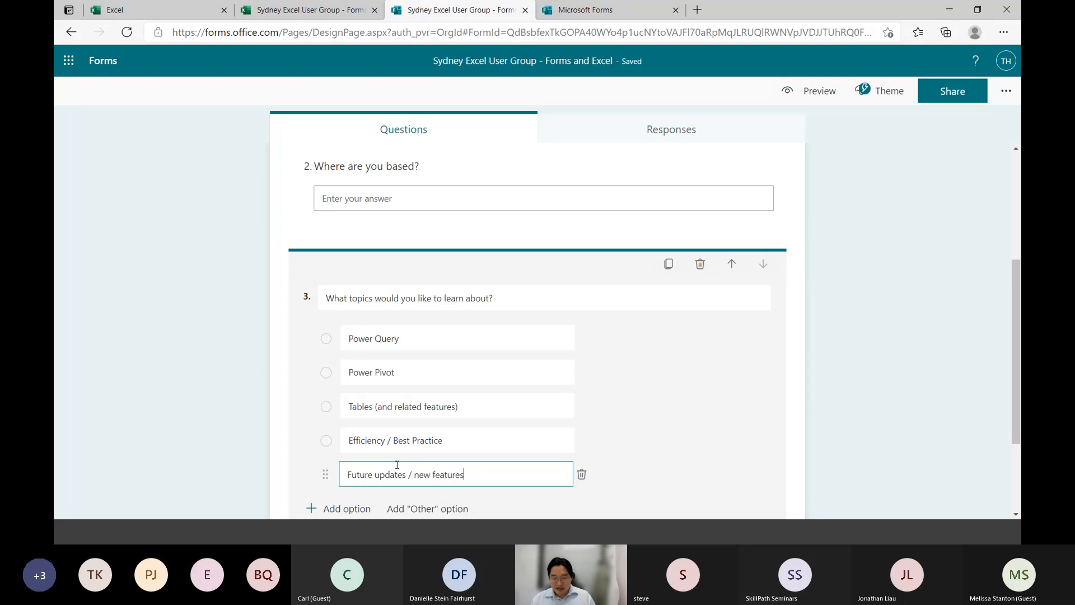
Add a sixth answer option to the topics question and name it "Forecasts / modelling"
key(Tab)
key(Tab)
key(Return)
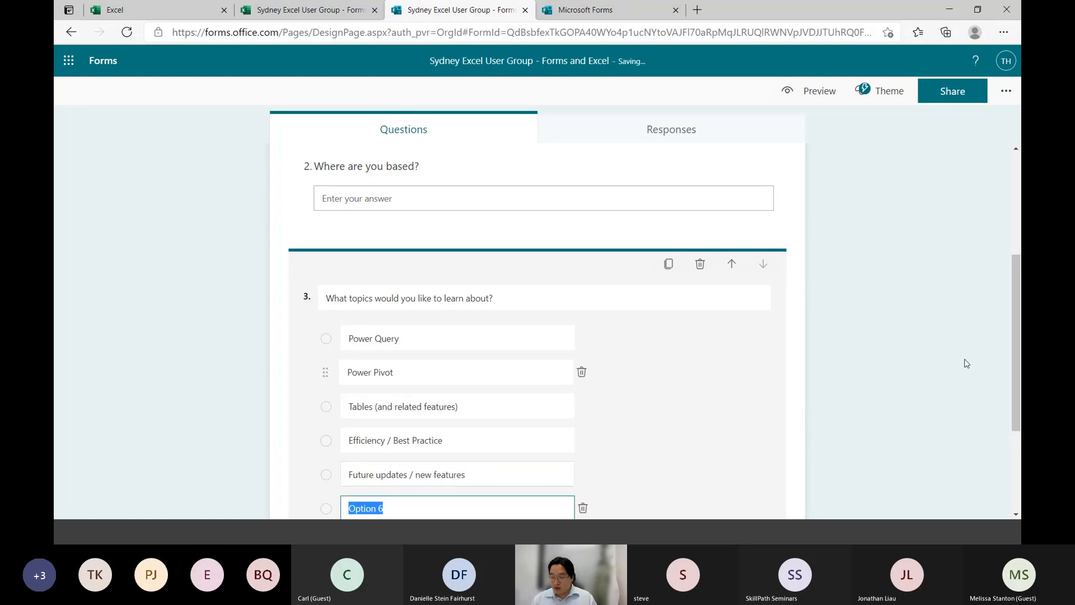
click(1010, 339)
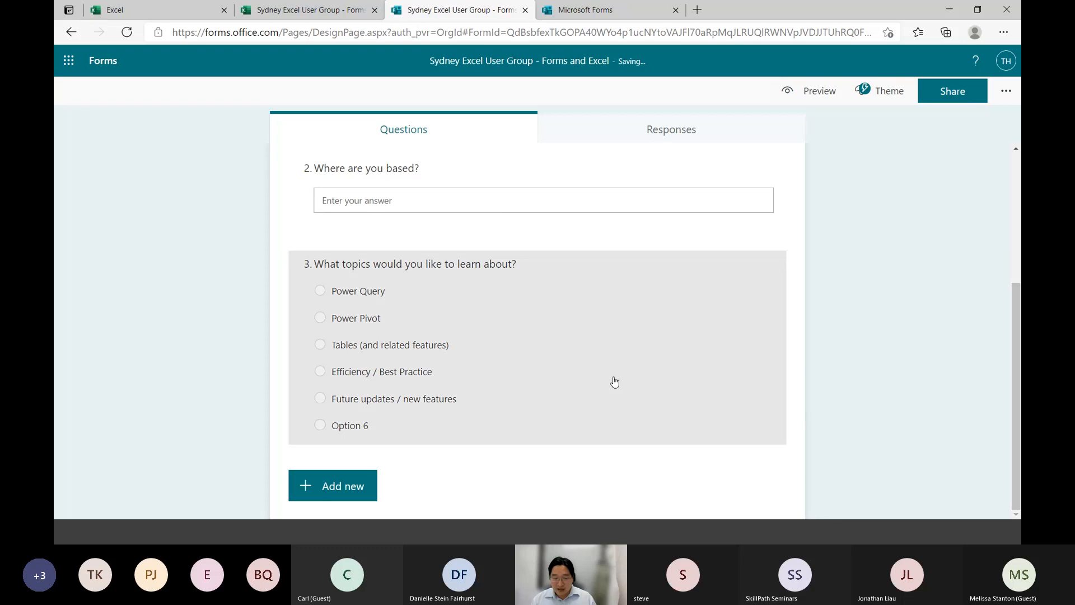
click(419, 430)
click(396, 414)
mouse_move(396, 413)
mouse_down()
mouse_move(347, 406)
mouse_move(396, 408)
mouse_up()
text(Forec)
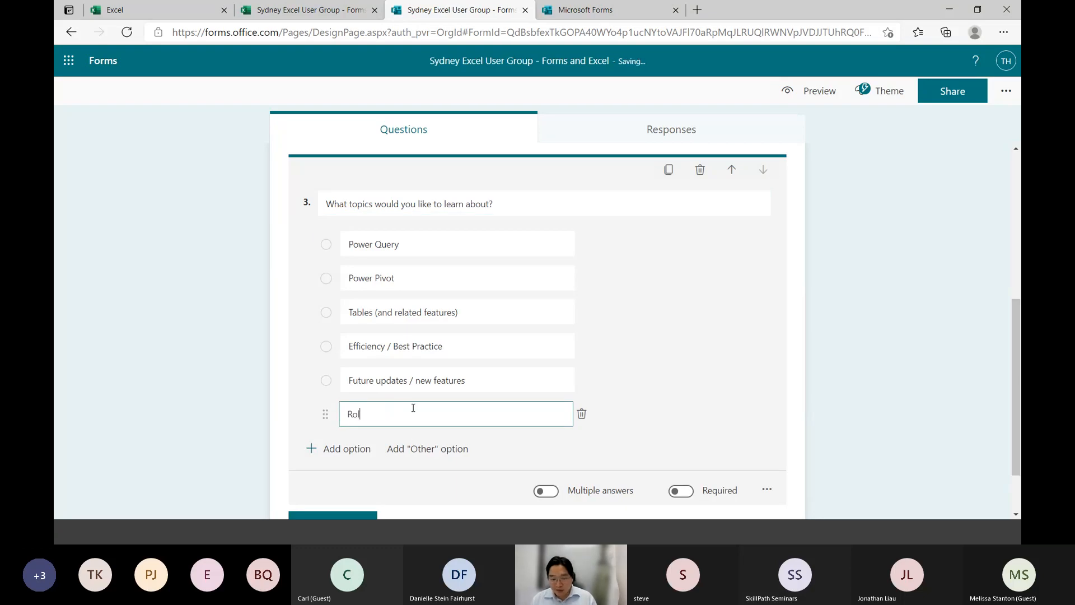
text(asts / modelling)
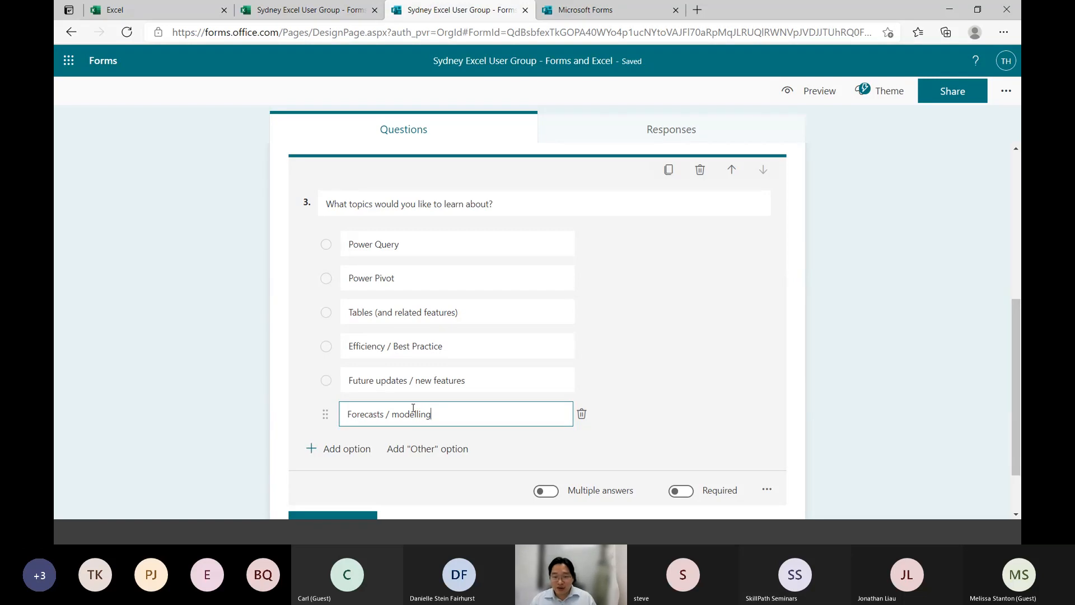
Add a seventh answer option to the topics question reading ""Hidden gems" in Excel (little understood features)"
click(325, 451)
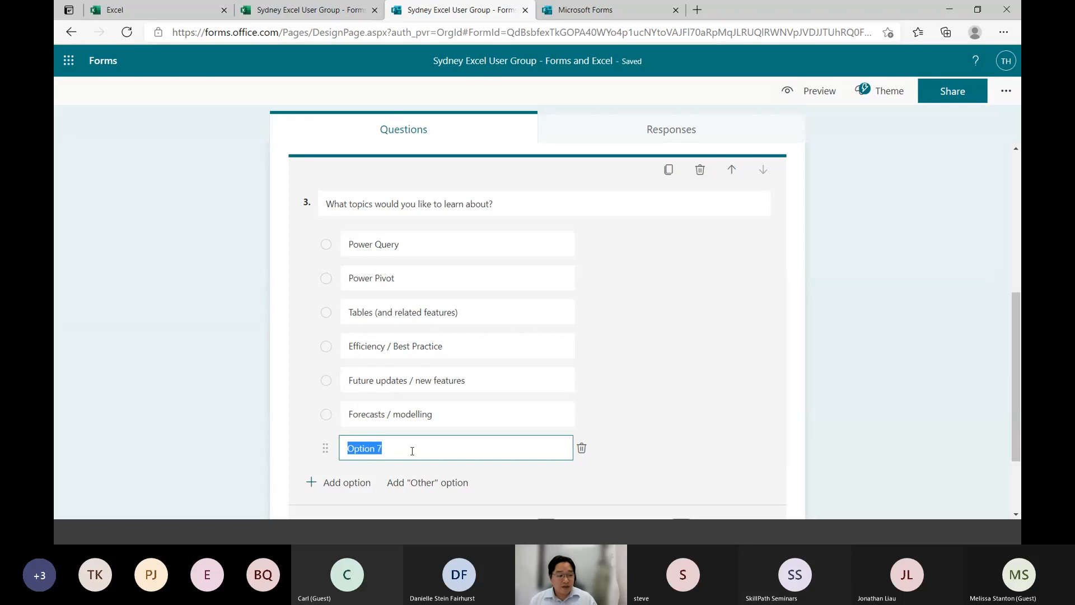
text(D)
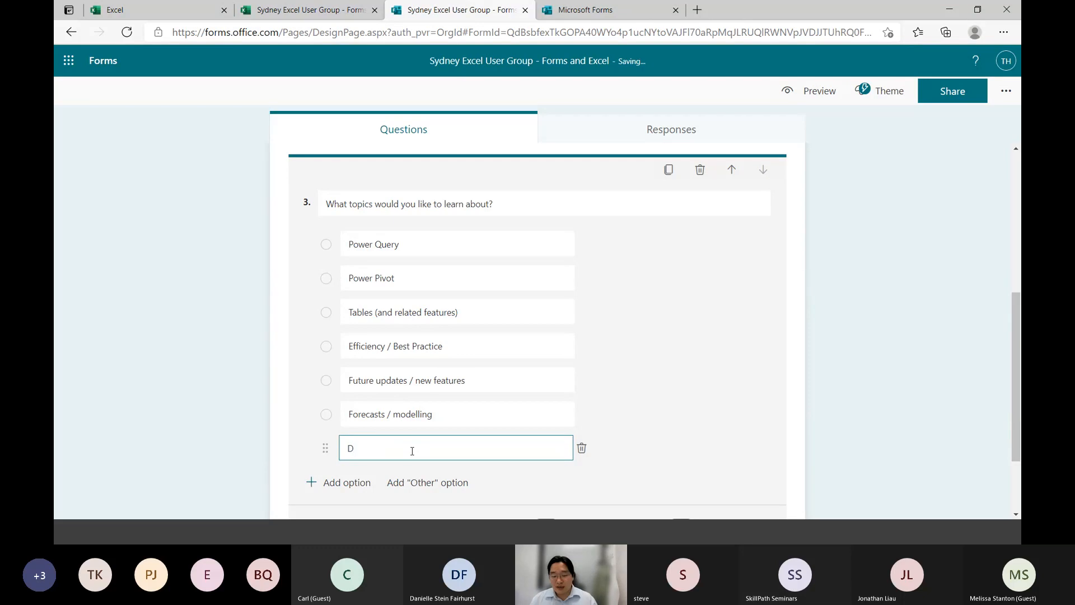
key(BackSpace)
text(Hidden gem)
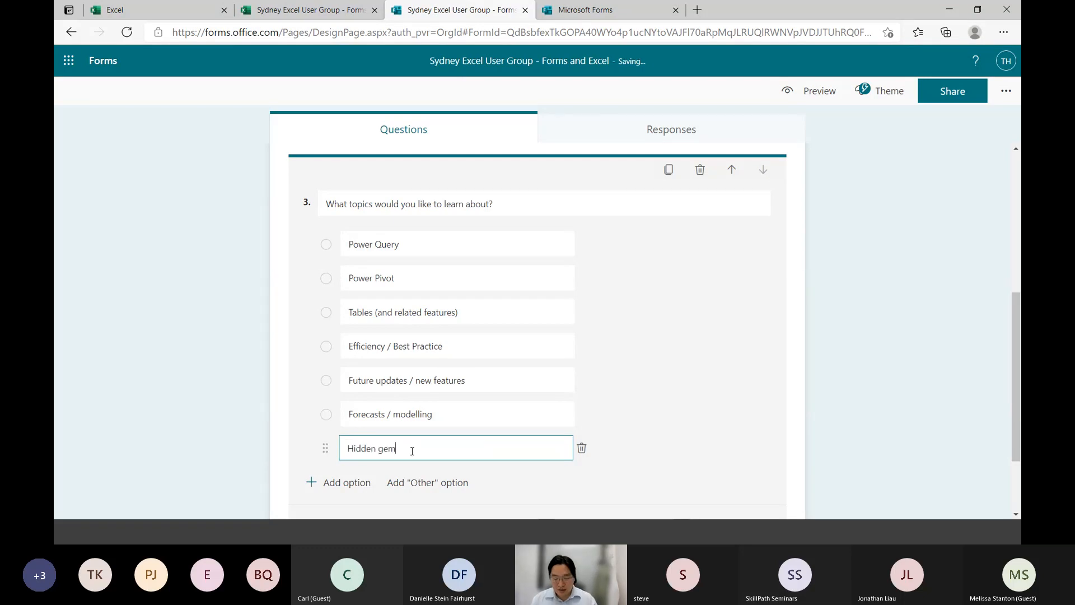
text(s")
key(Home)
text(" )
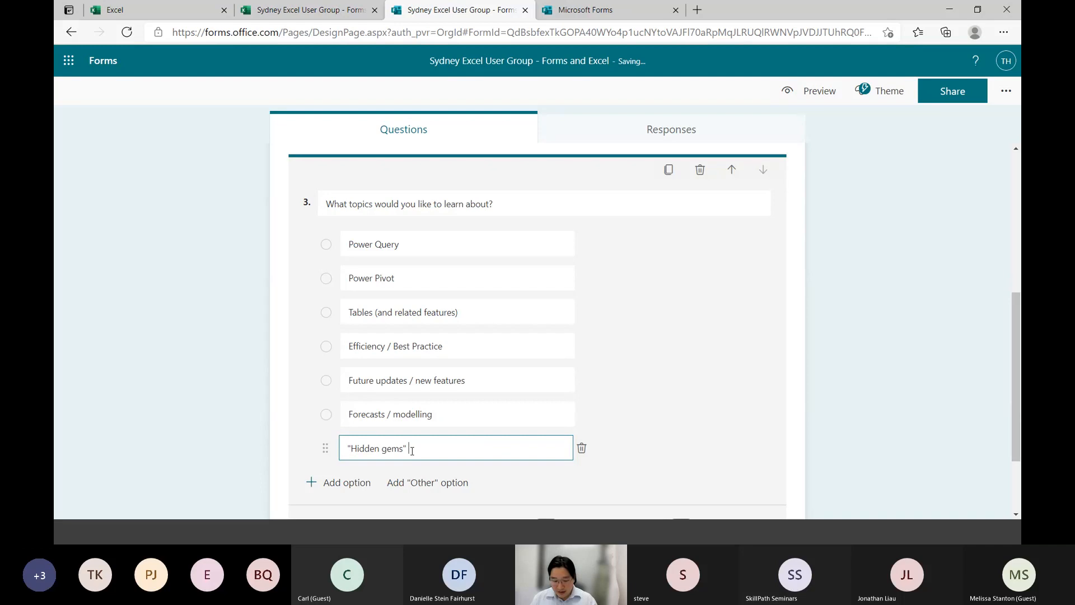
text(in Excel)
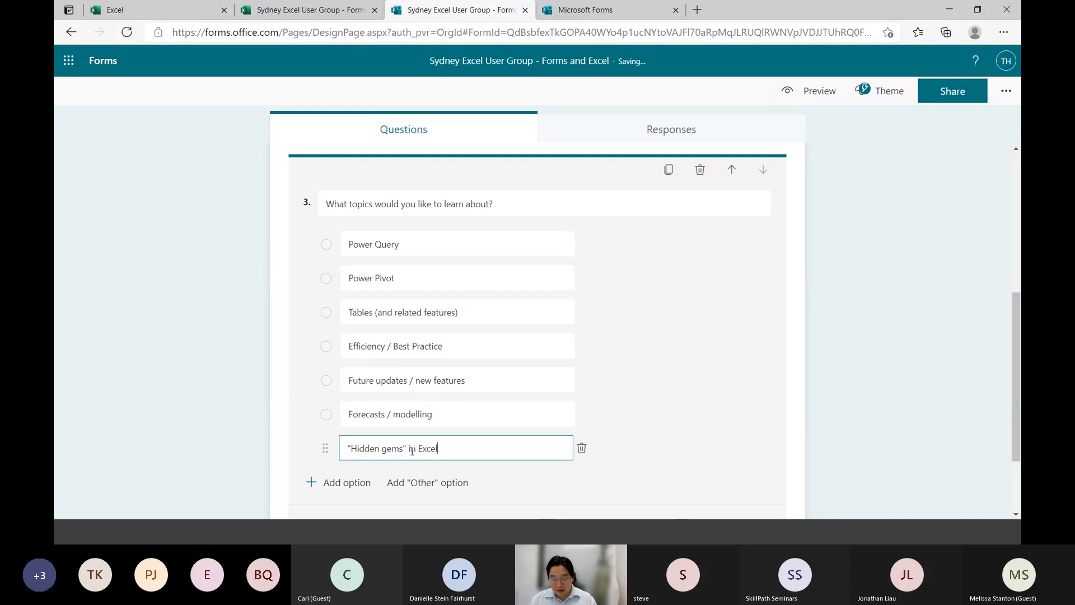
text( (little understood)
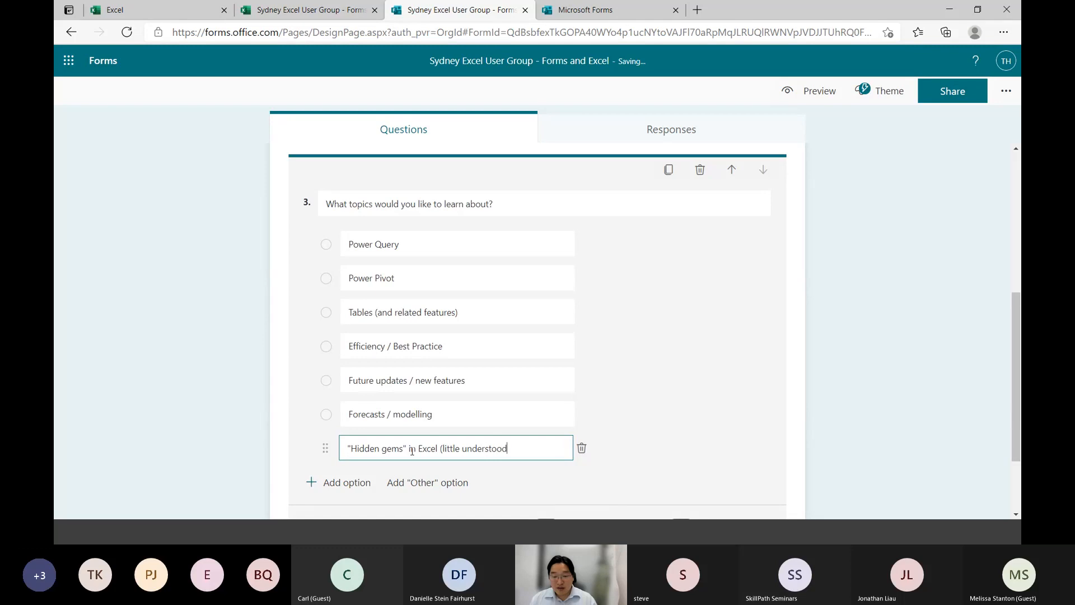
text( features))
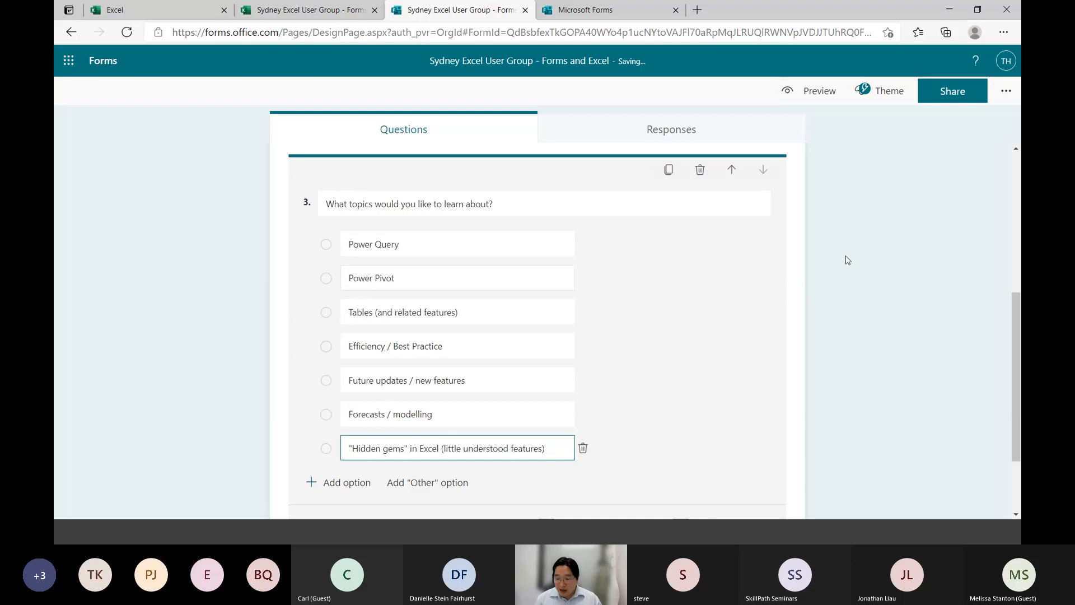
Add a new blank Choice question below the topics question
drag(1016, 330, 1015, 361)
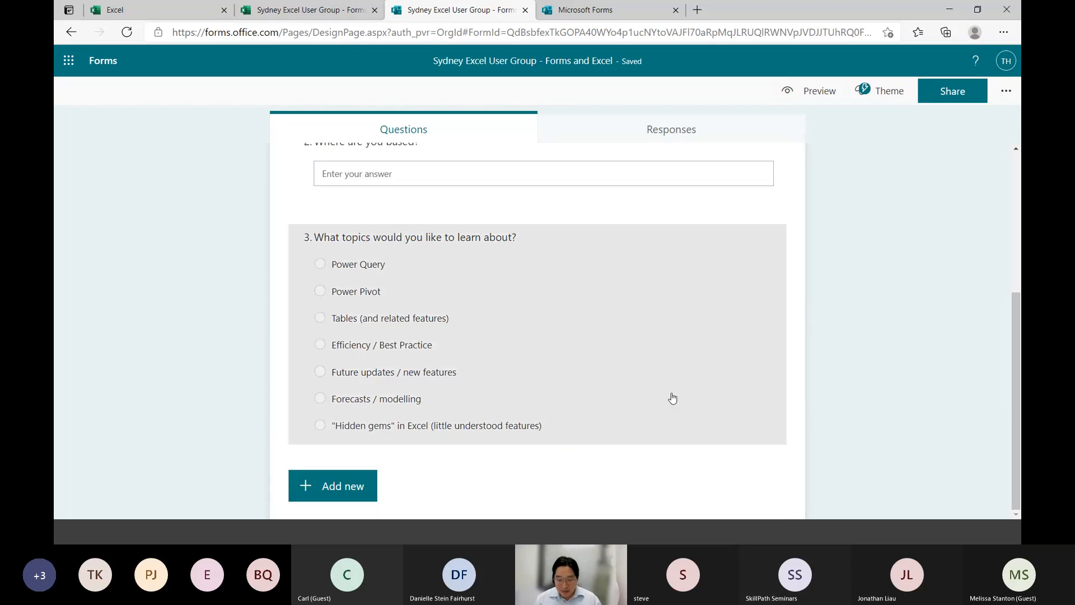
click(672, 398)
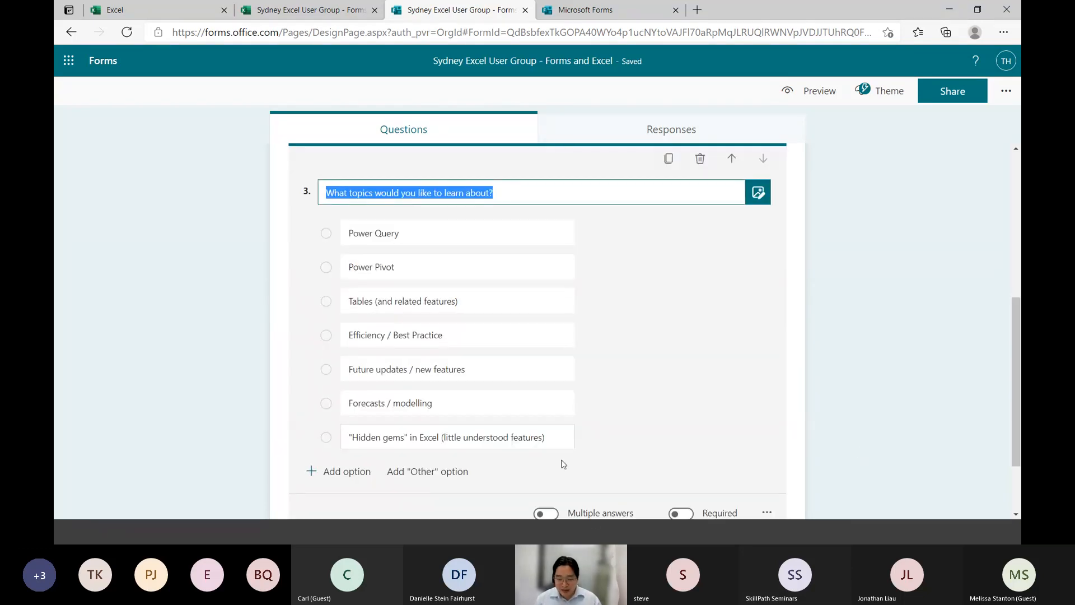
click(1019, 367)
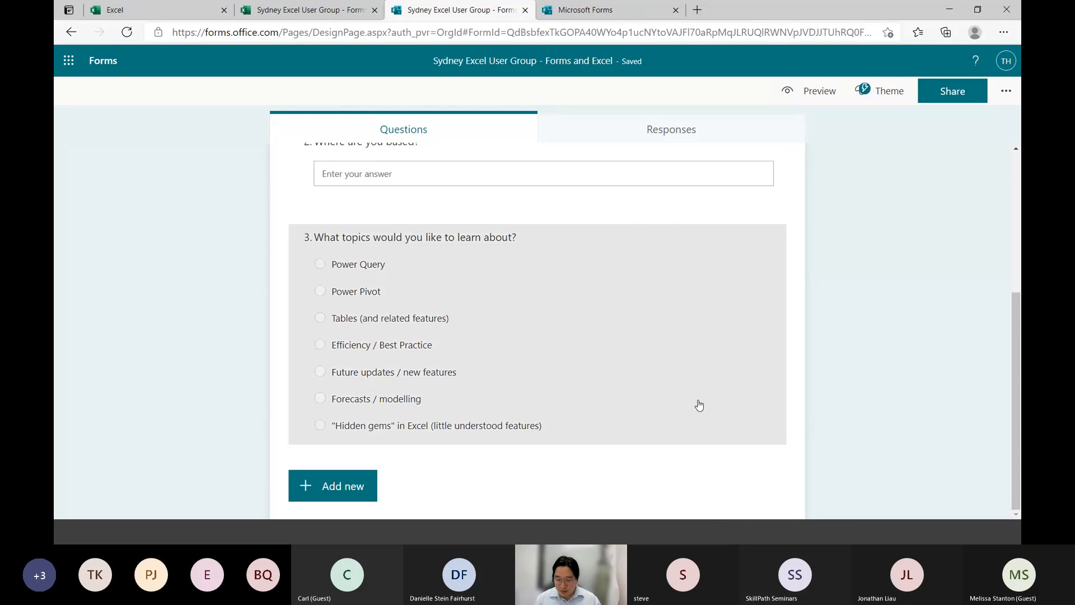
click(698, 404)
click(1016, 437)
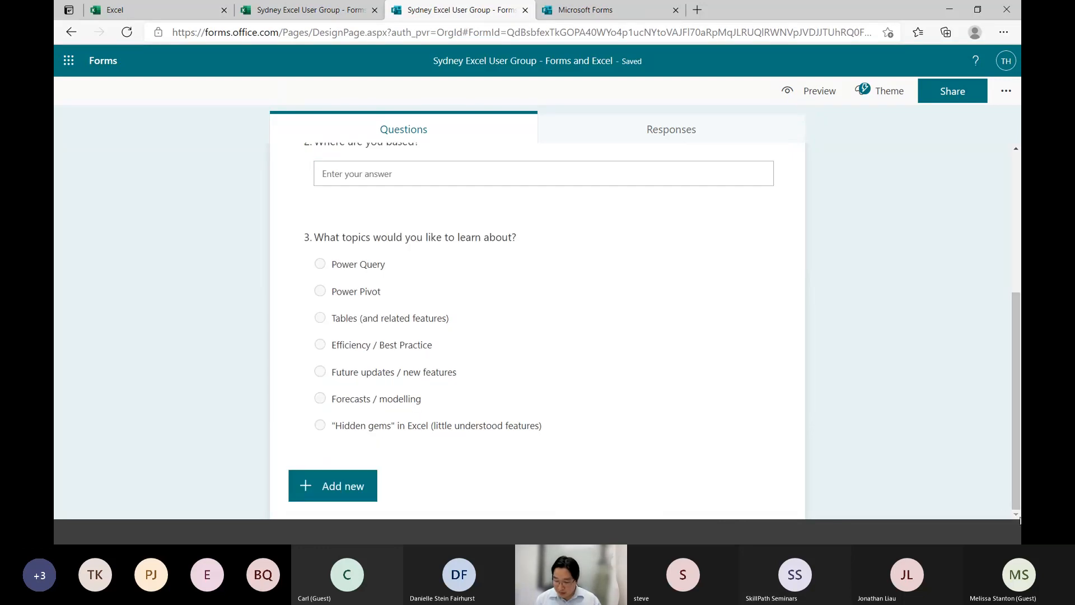
click(338, 487)
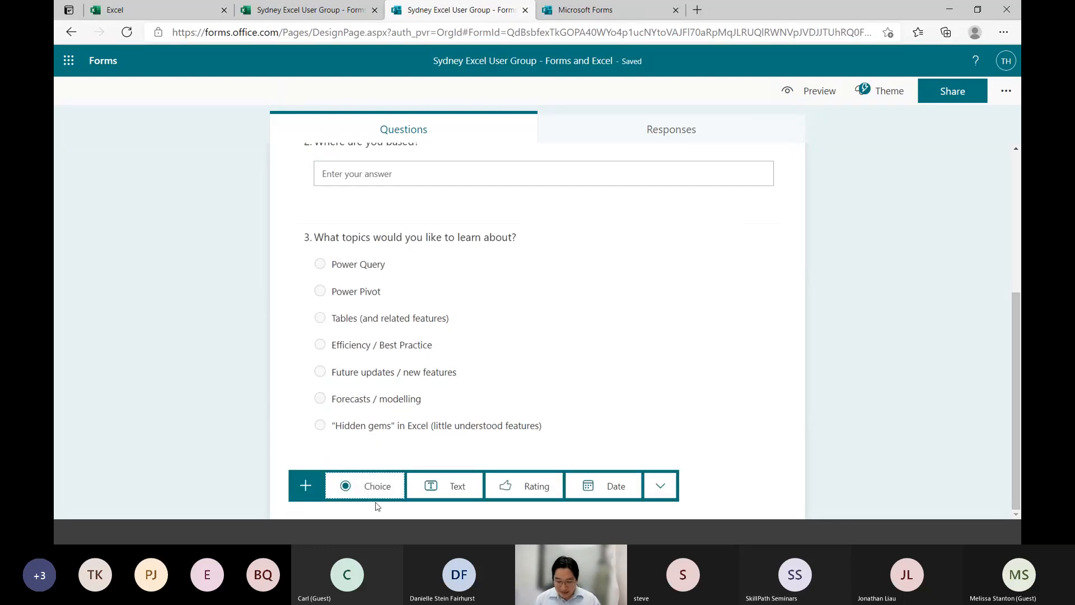
click(372, 486)
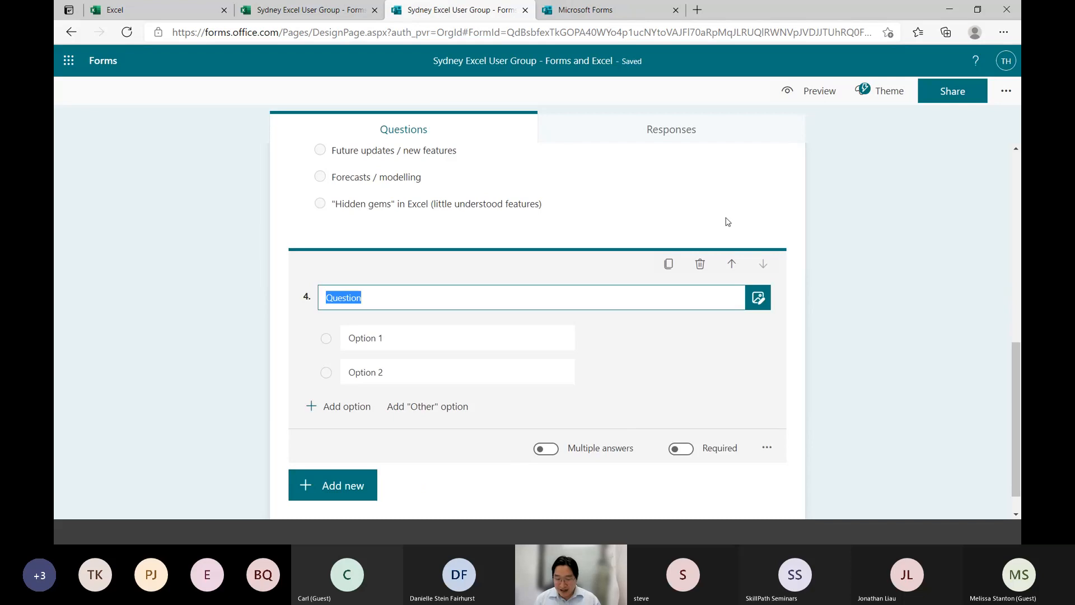
Allow multiple answers on the topics question and give it an "Other" option
click(636, 202)
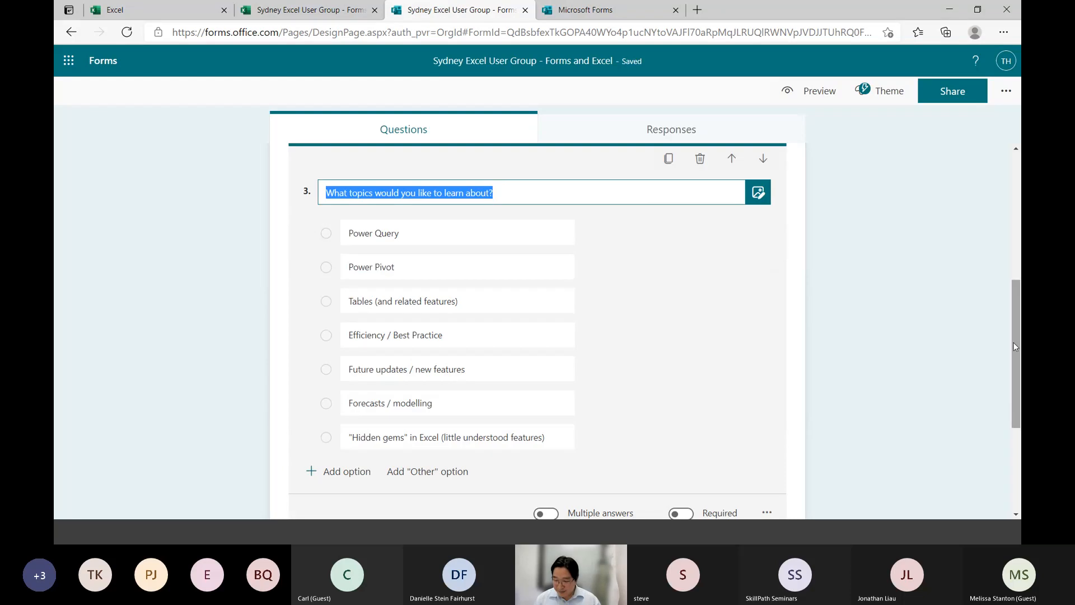
drag(1014, 342, 1017, 377)
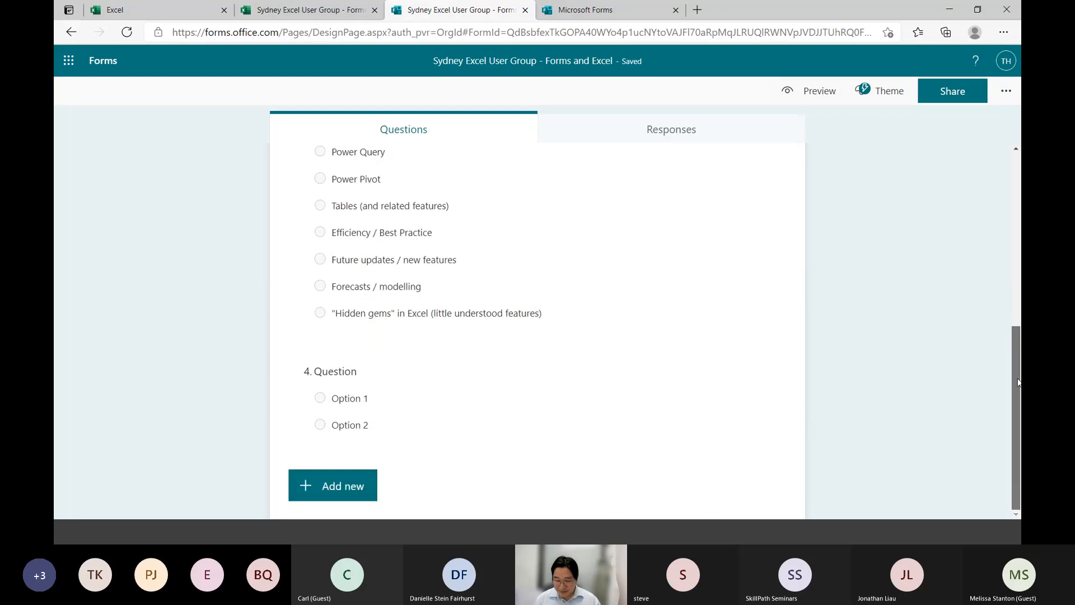
click(619, 343)
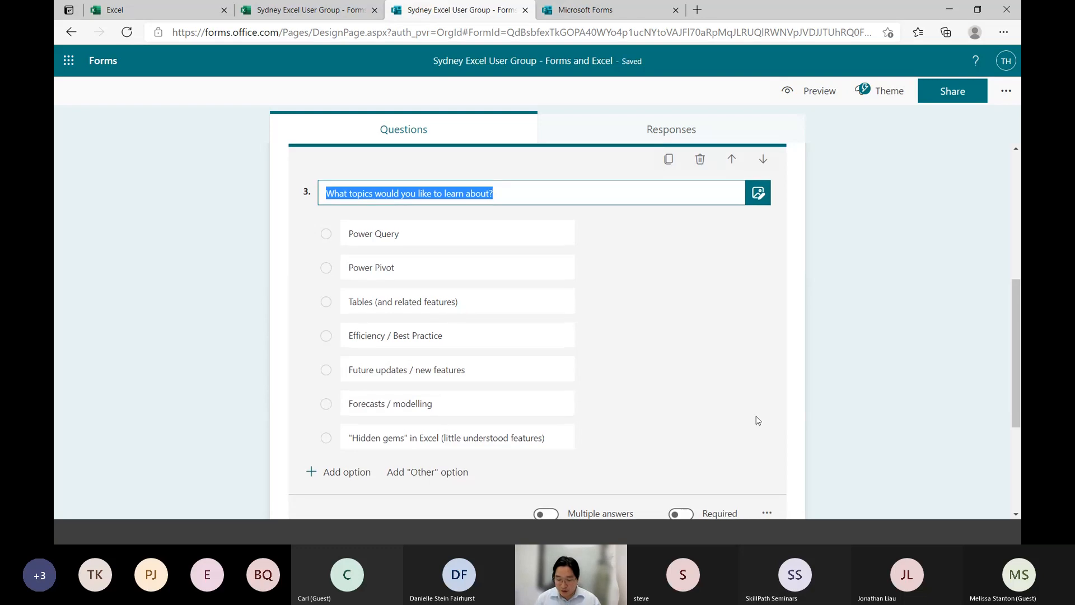
scroll(757, 420, up, 1)
scroll(758, 421, down, 1)
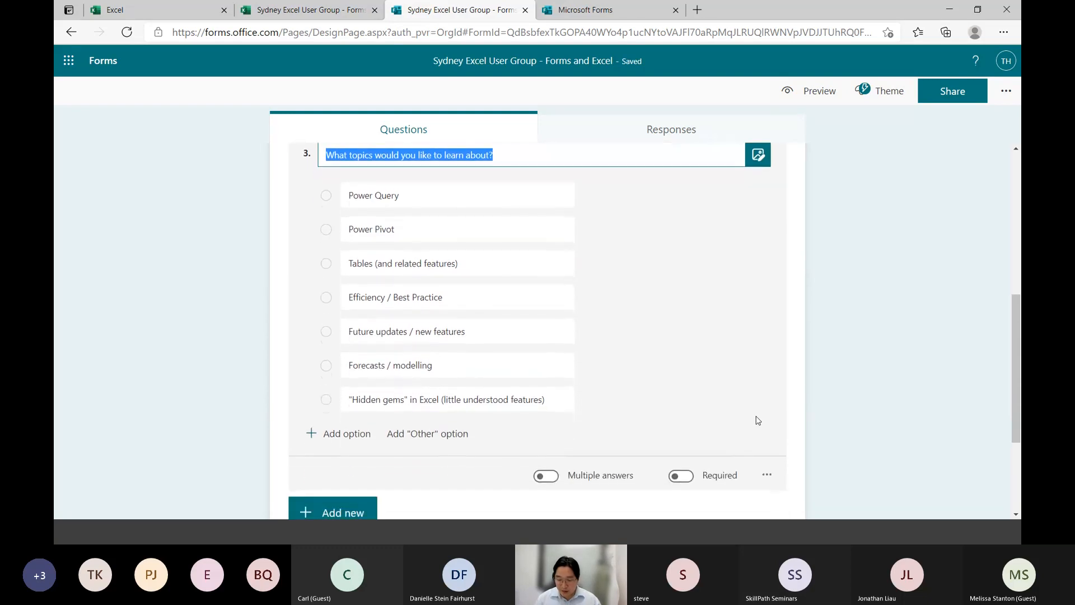
click(546, 476)
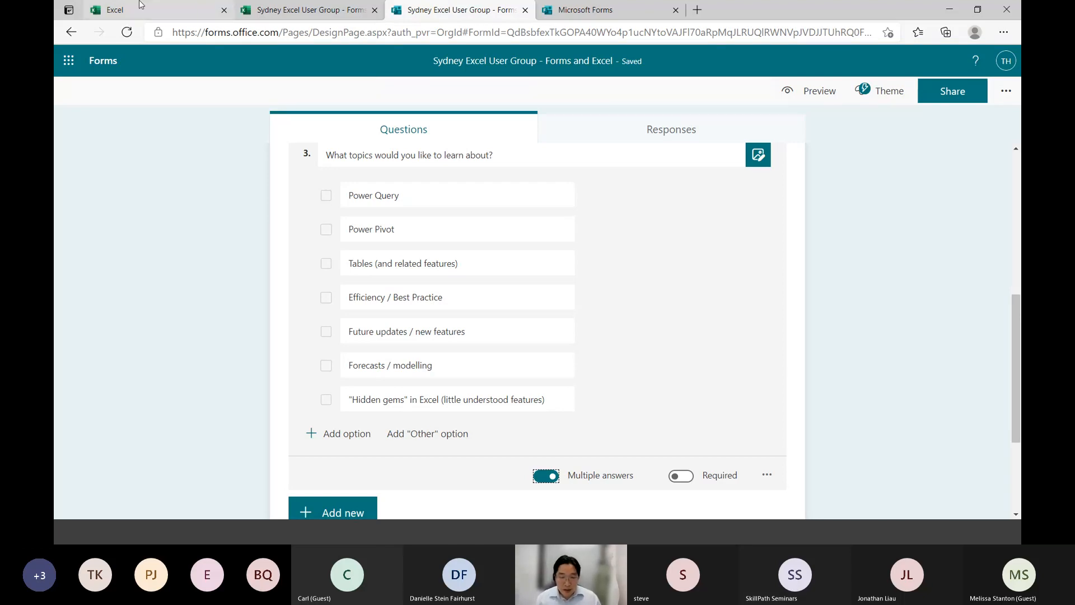
click(412, 435)
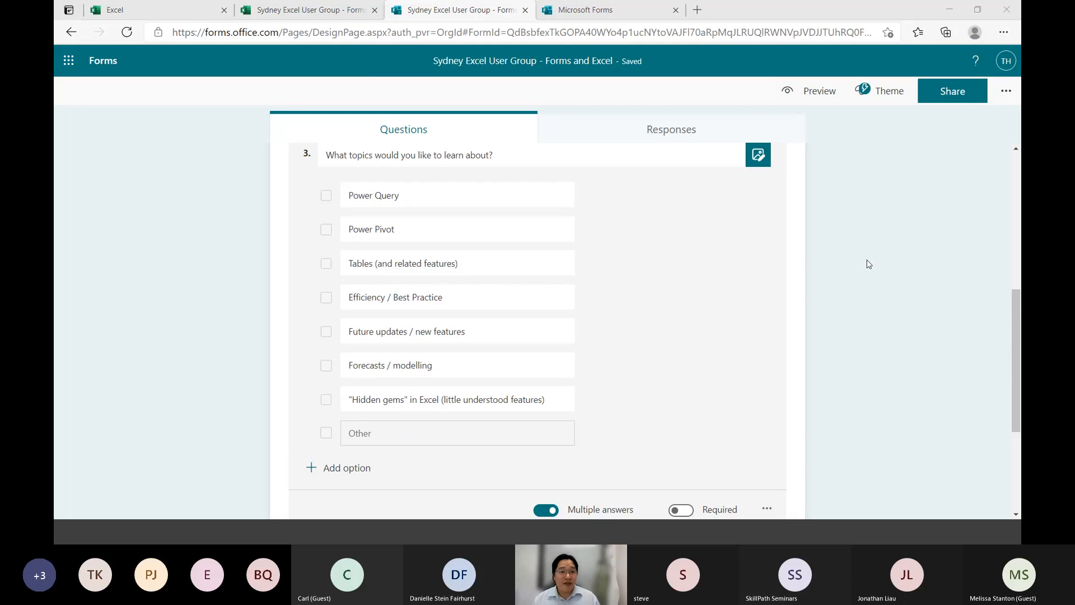
Switch to the Excel workbook and examine the question columns in the Form1 sheet's response table
key(alt+Tab)
key(ctrl+shift+Tab)
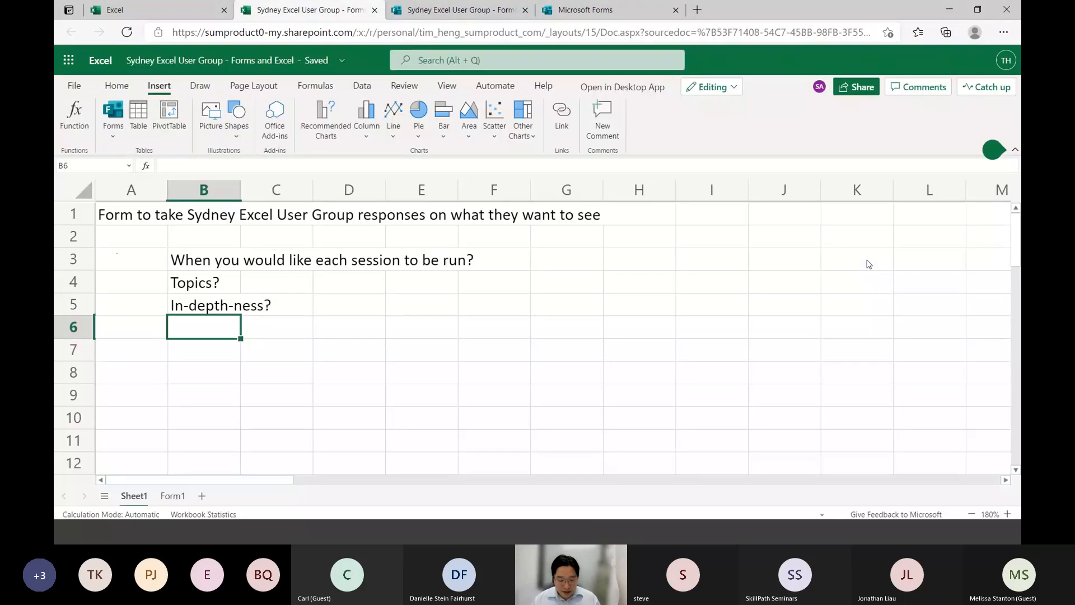
click(173, 496)
key(Right)
key(Right)
key(Right)
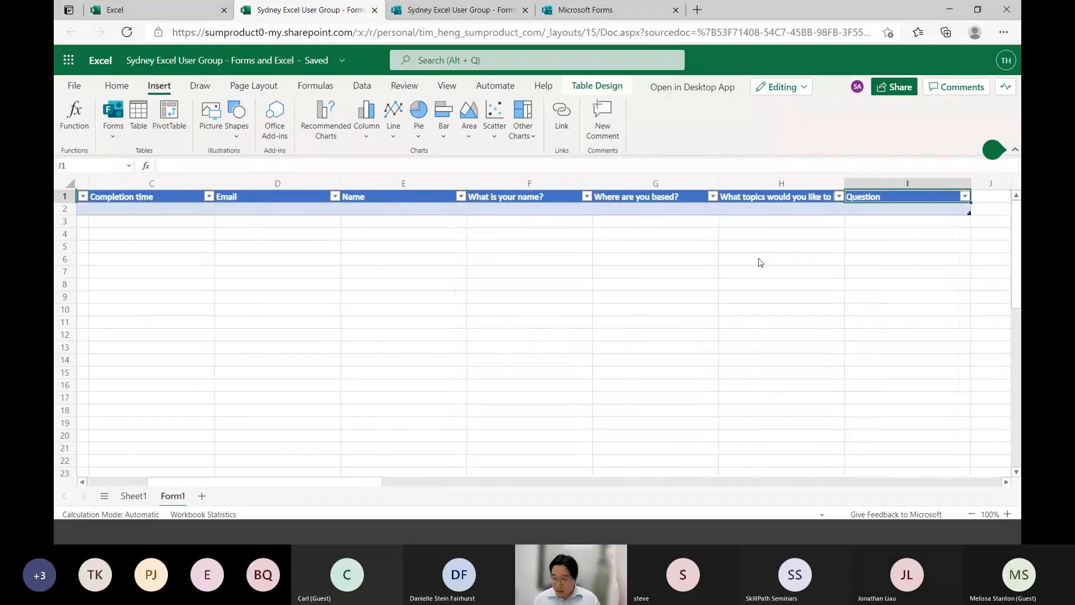
key(Left)
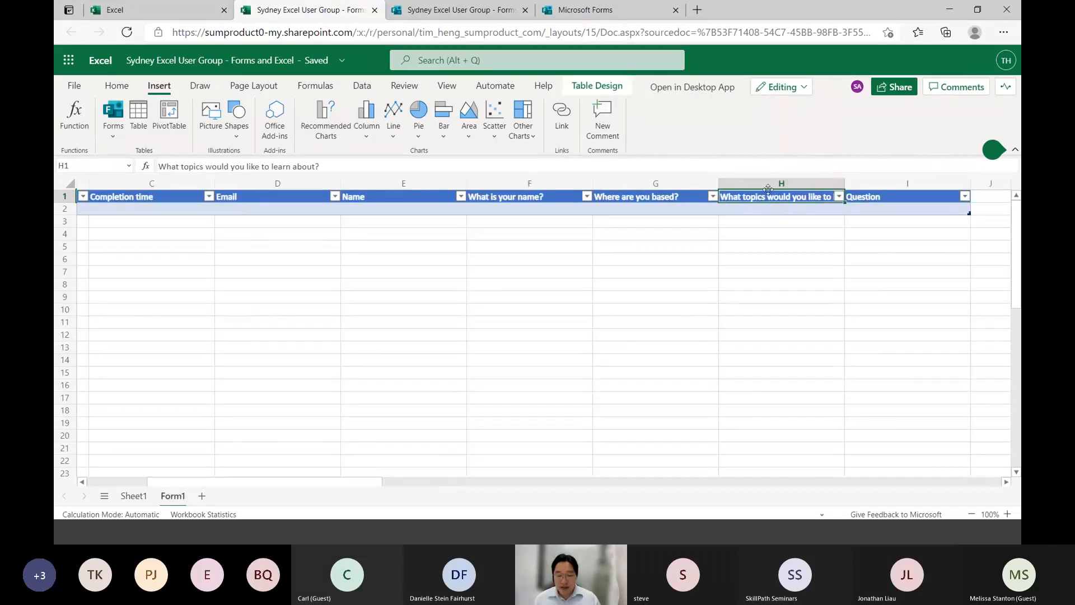
click(804, 213)
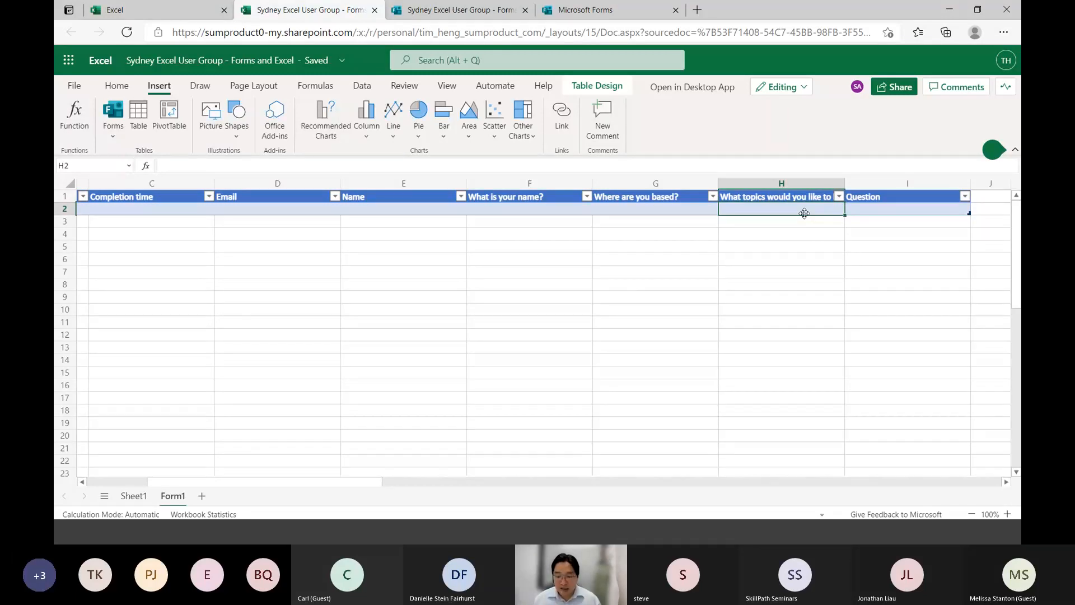
Clear the "Topics?" entry from cell B4 on Sheet1
click(133, 496)
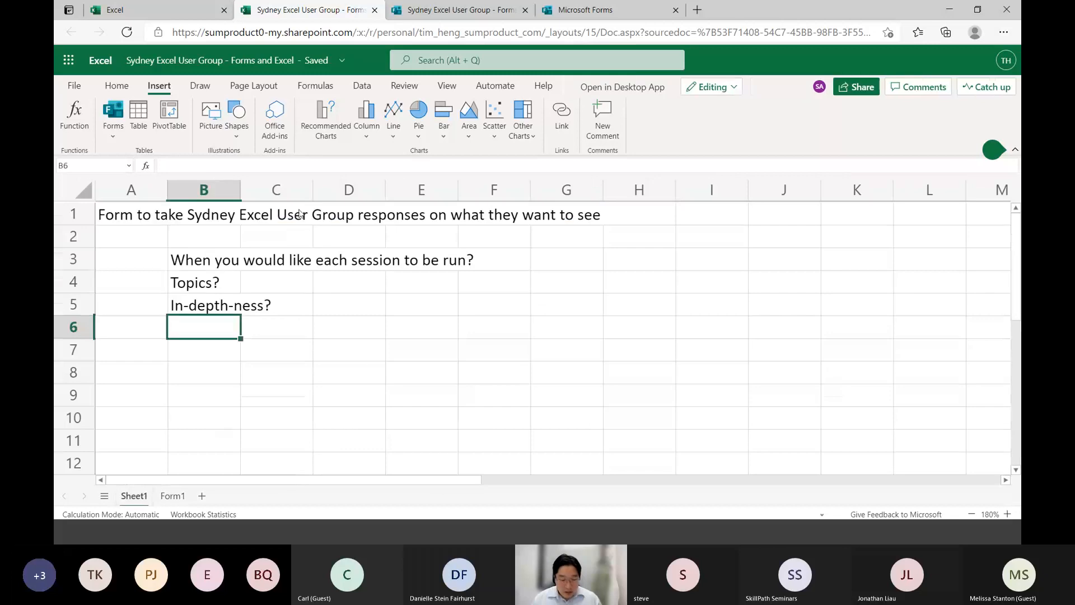
click(210, 281)
key(Delete)
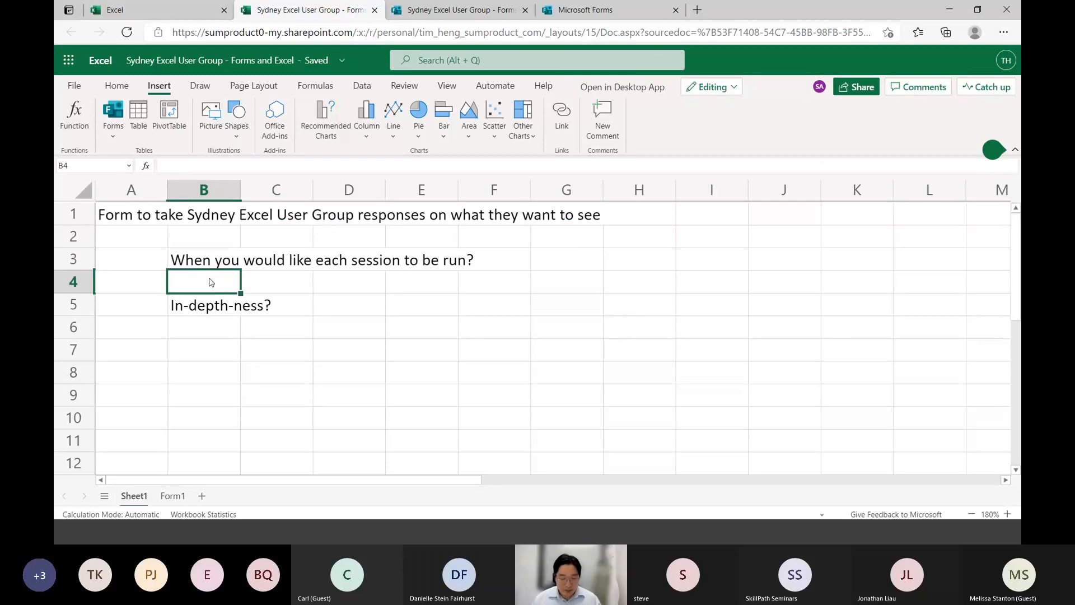
key(Down)
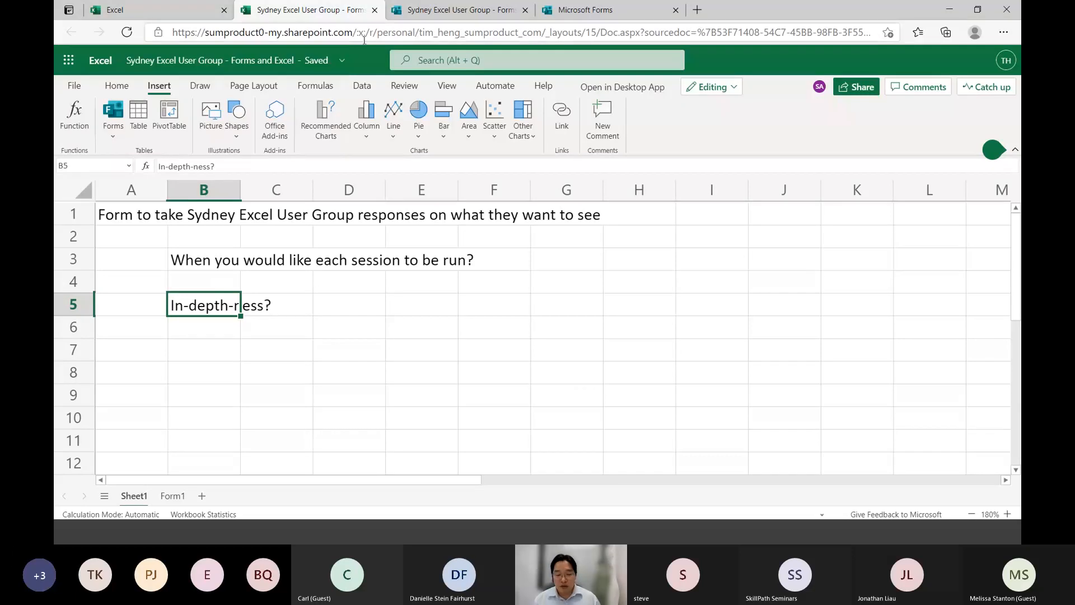
Switch to the survey's form editor and title question 4 "How detailed do you want presentations to be?"
click(468, 8)
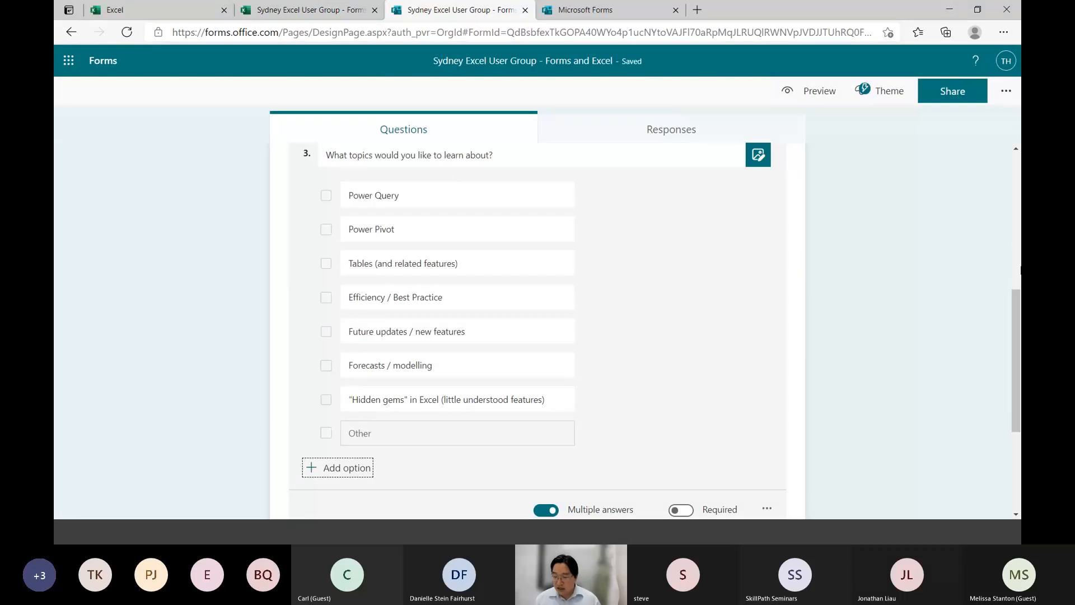
drag(1019, 414, 1020, 338)
scroll(1016, 359, down, 6)
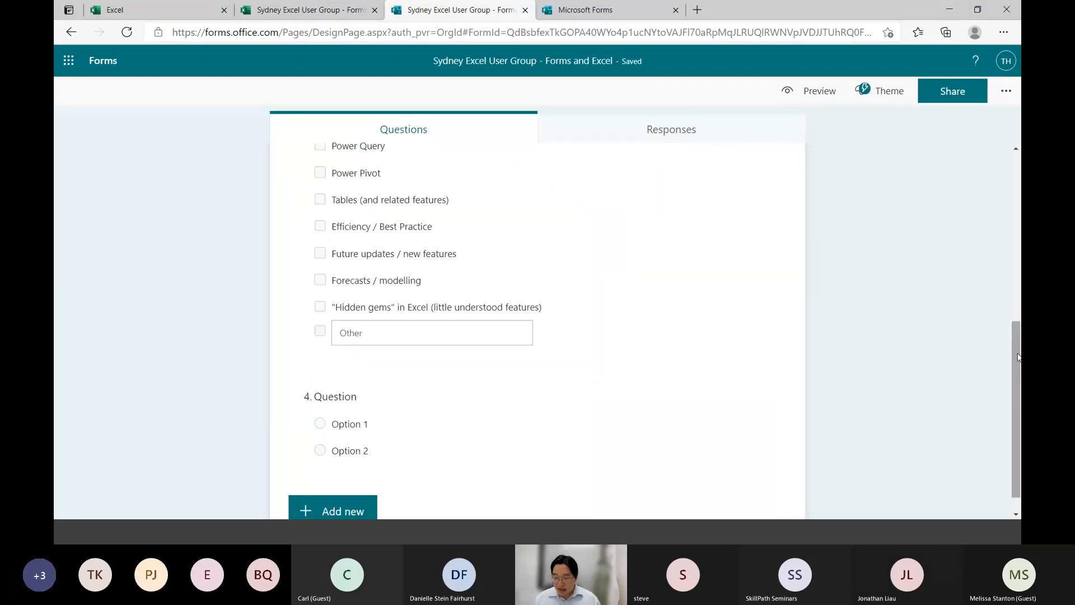
click(418, 416)
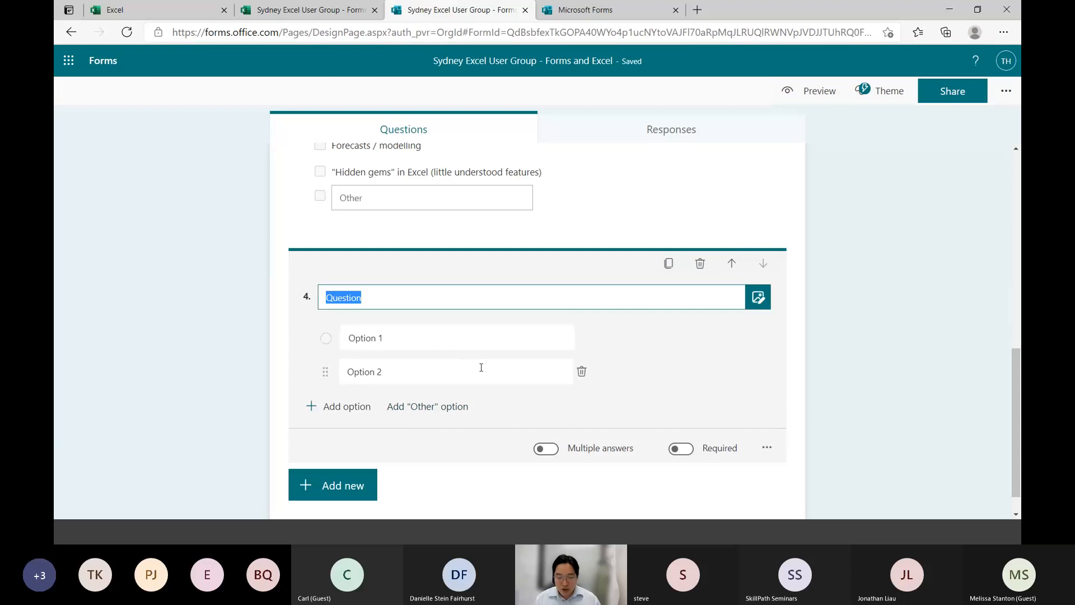
text(How detailed )
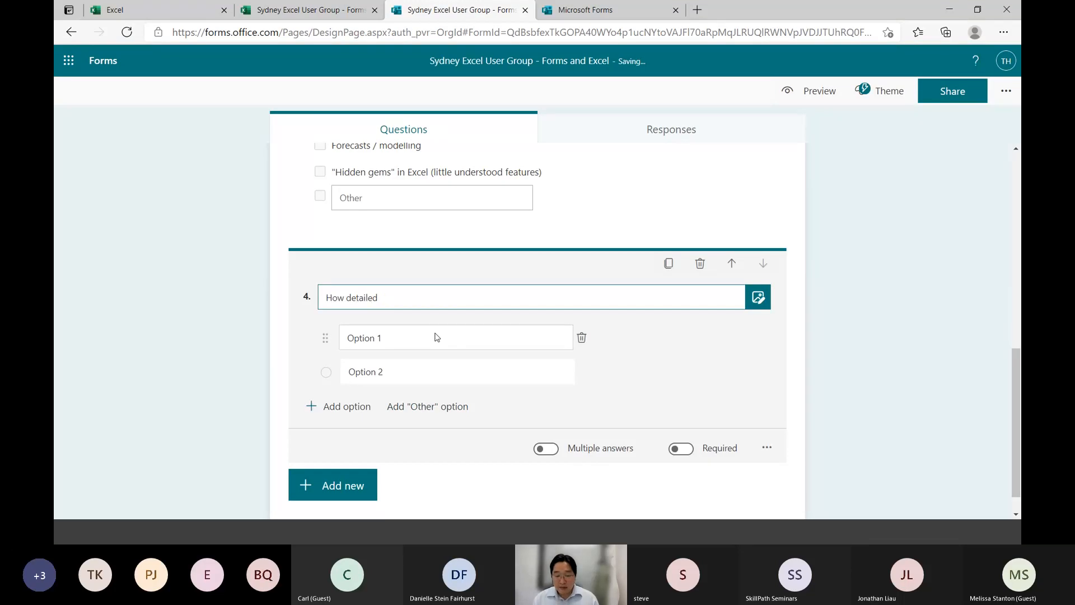
text(do you want presentations to be?)
Set the first answer option of question 4 to "Deep dives / very detailed"
click(436, 334)
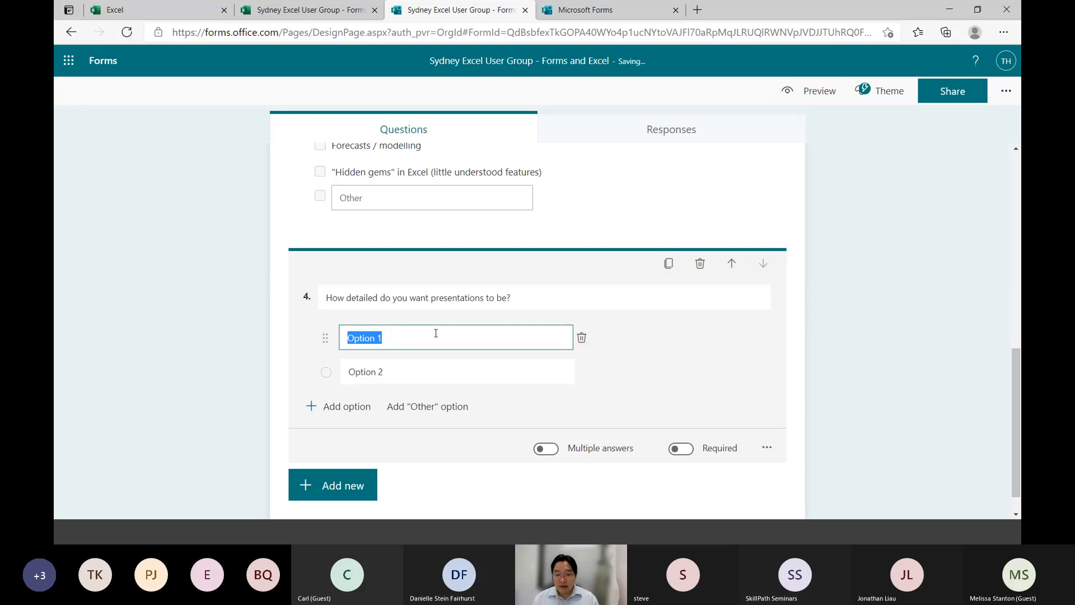
text(De)
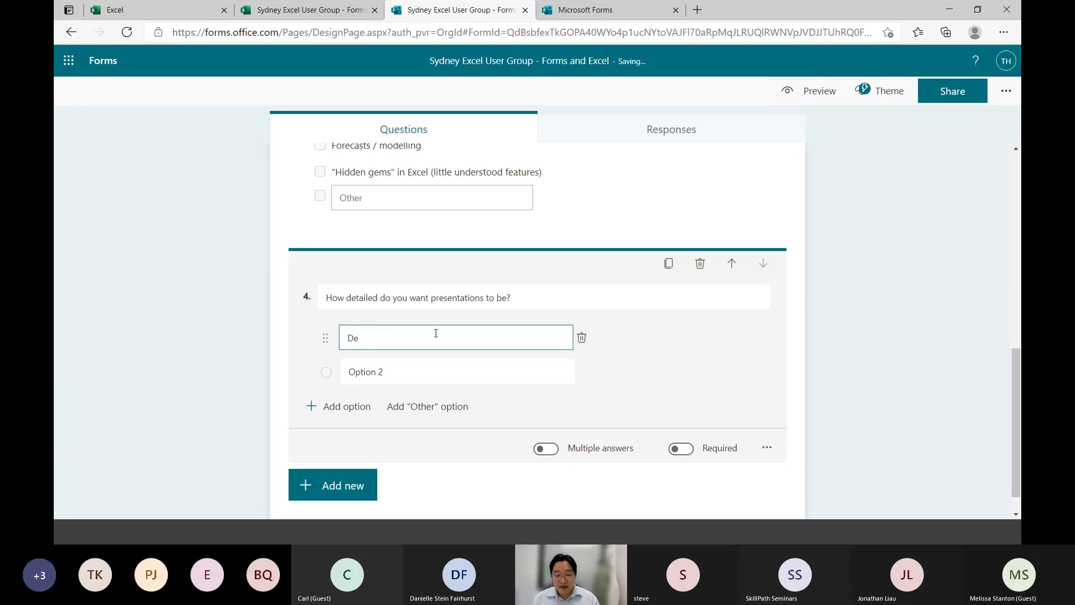
text(ep dives / very detailed)
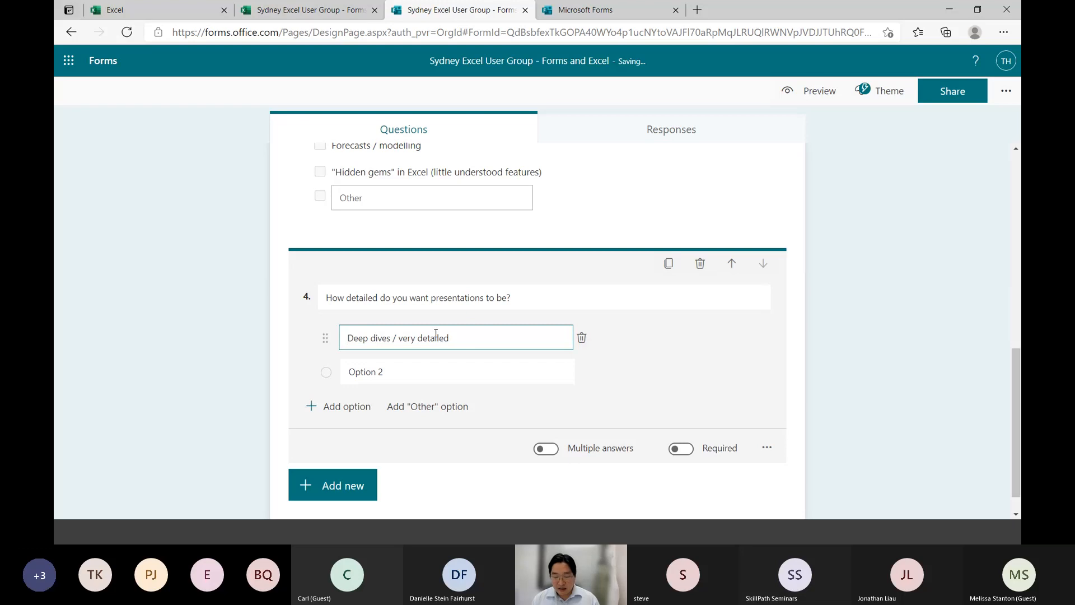
Set the second answer option of question 4 to "Moderately detailed / introductory level of explanation"
key(Tab)
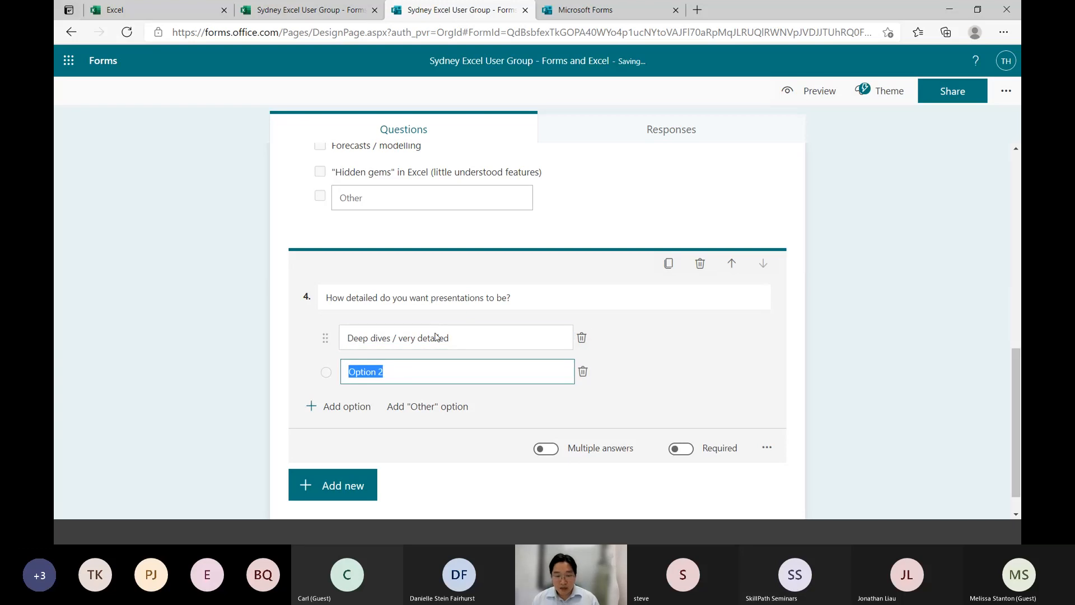
text(Moderately deta)
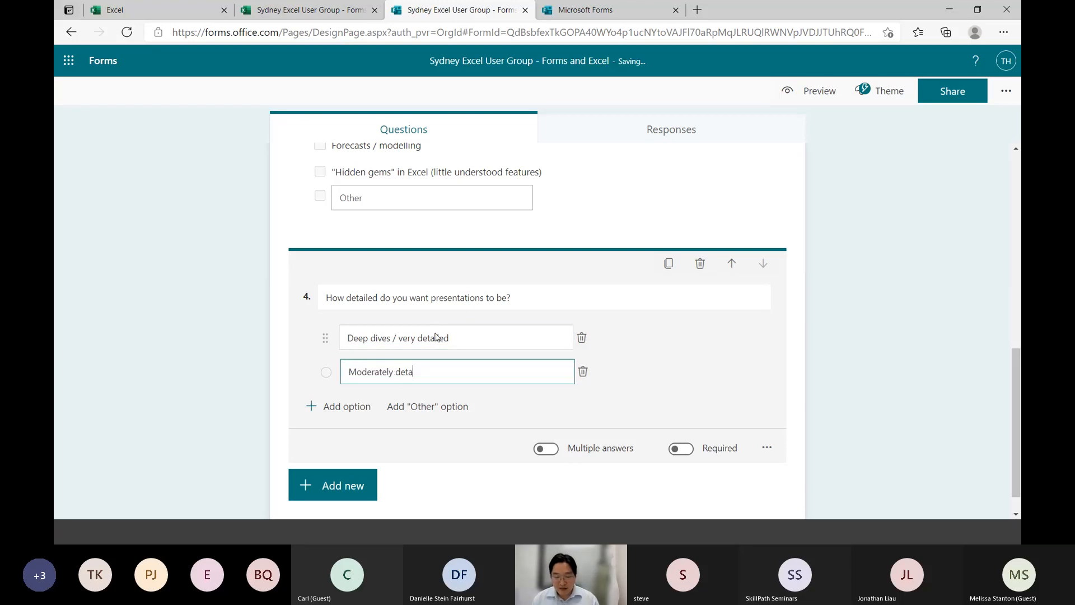
text(iled / introductory level o)
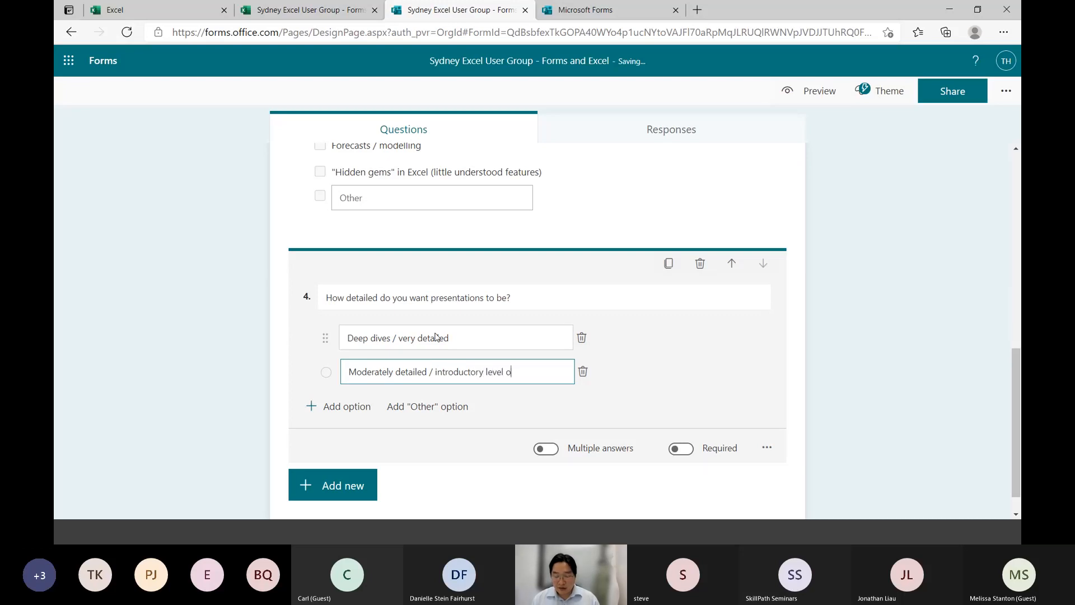
text(f explanation)
Add a third answer option to question 4 reading "High level overview / conceptual introductoin"
key(Tab)
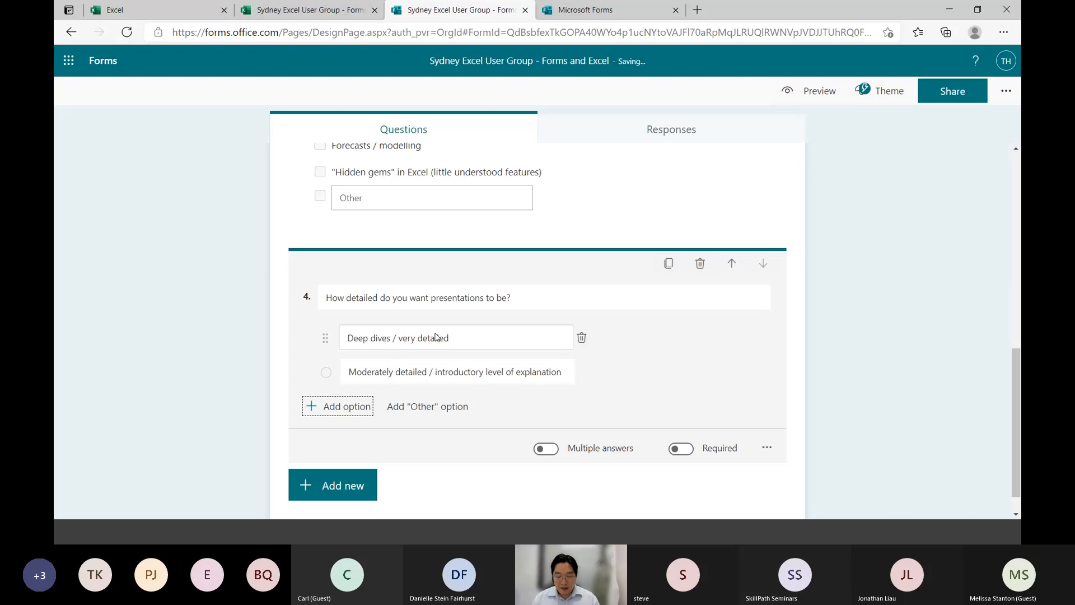
key(Return)
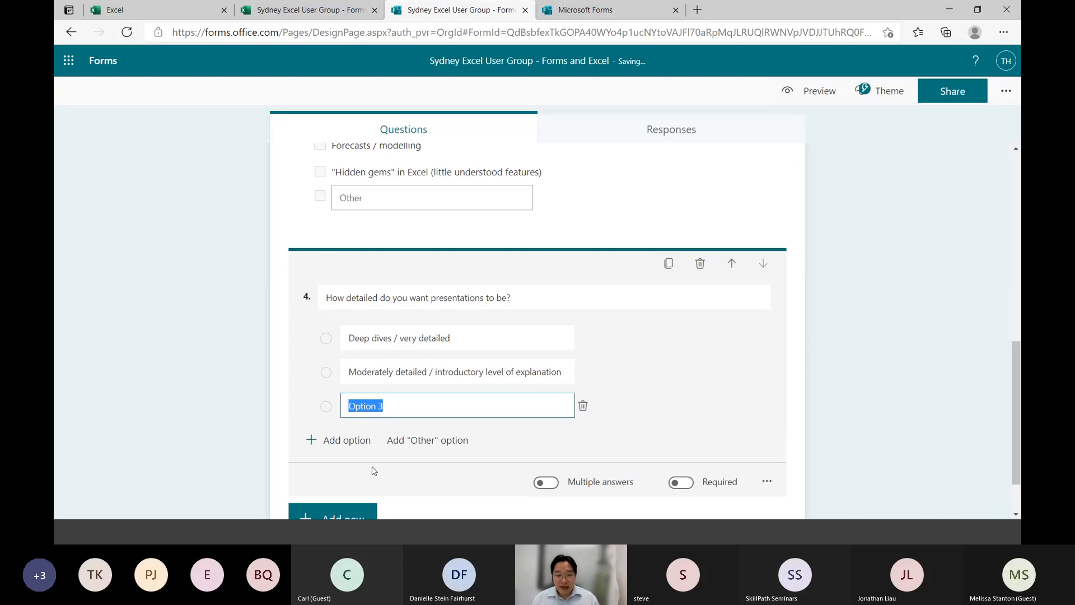
text(H)
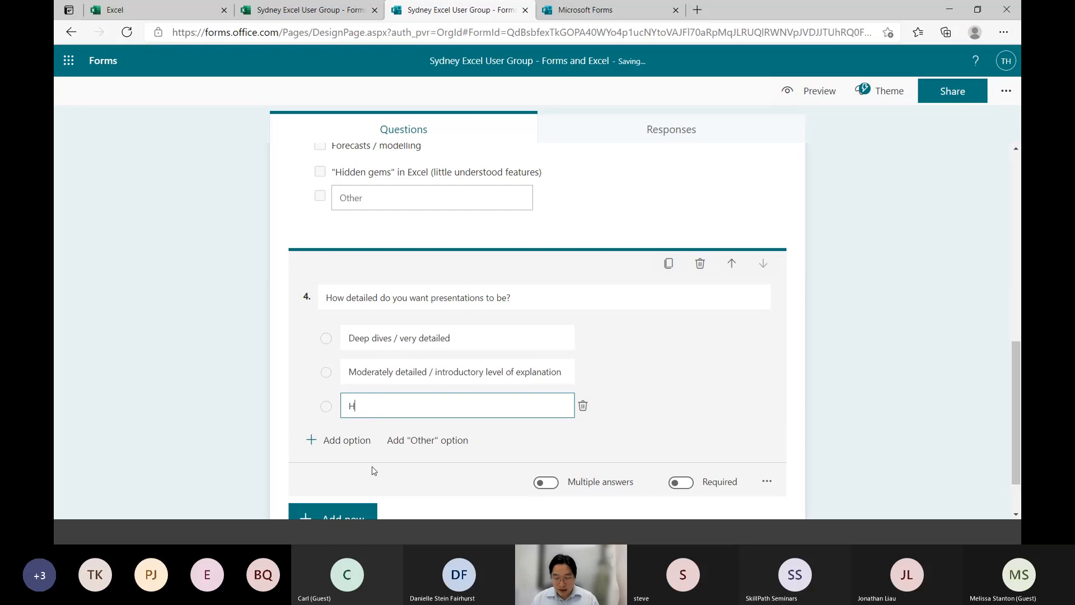
text(igh level overview)
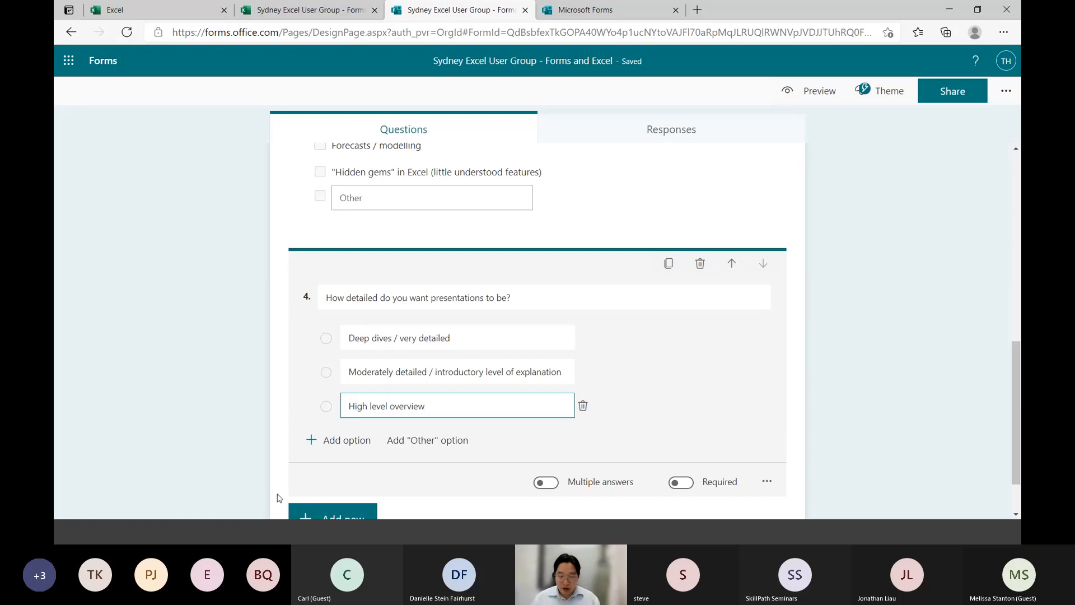
text(/ conceptual it)
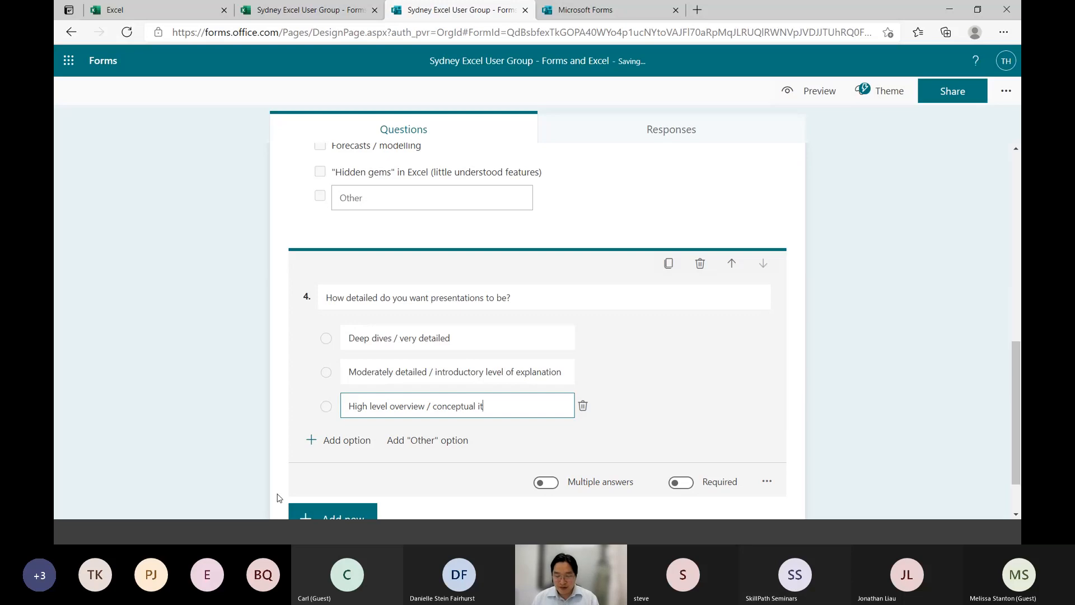
key(BackSpace)
text(ntroductoin)
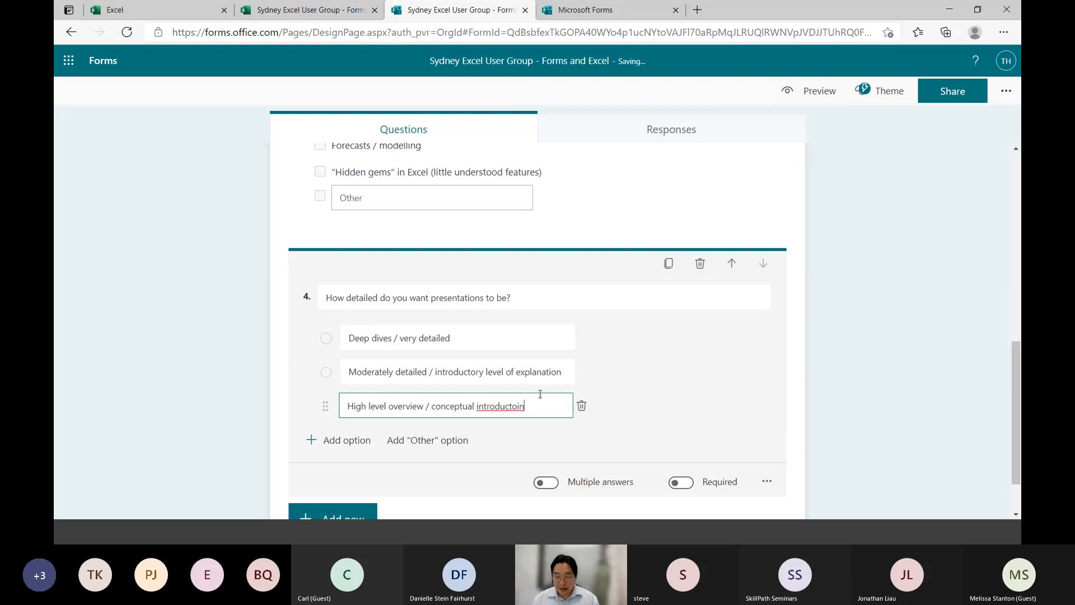
Reword the second option of question 4 as "Moderately detailed / introductory how-to"
triple_click(520, 372)
click(521, 373)
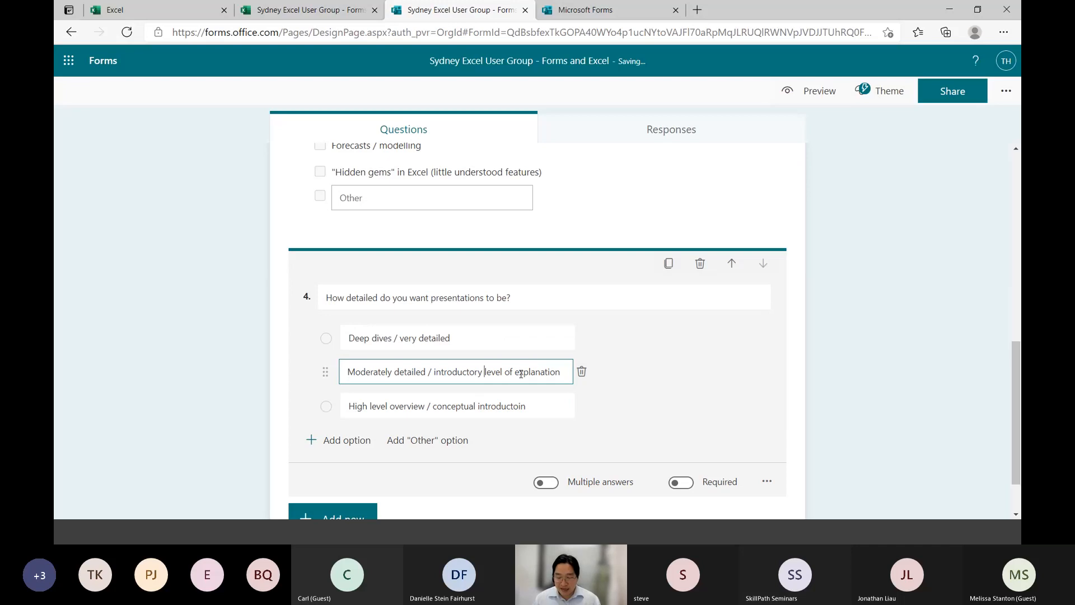
key(ctrl+shift+Right)
key(ctrl+shift+Right)
key(ctrl+shift+Right)
text(how-to)
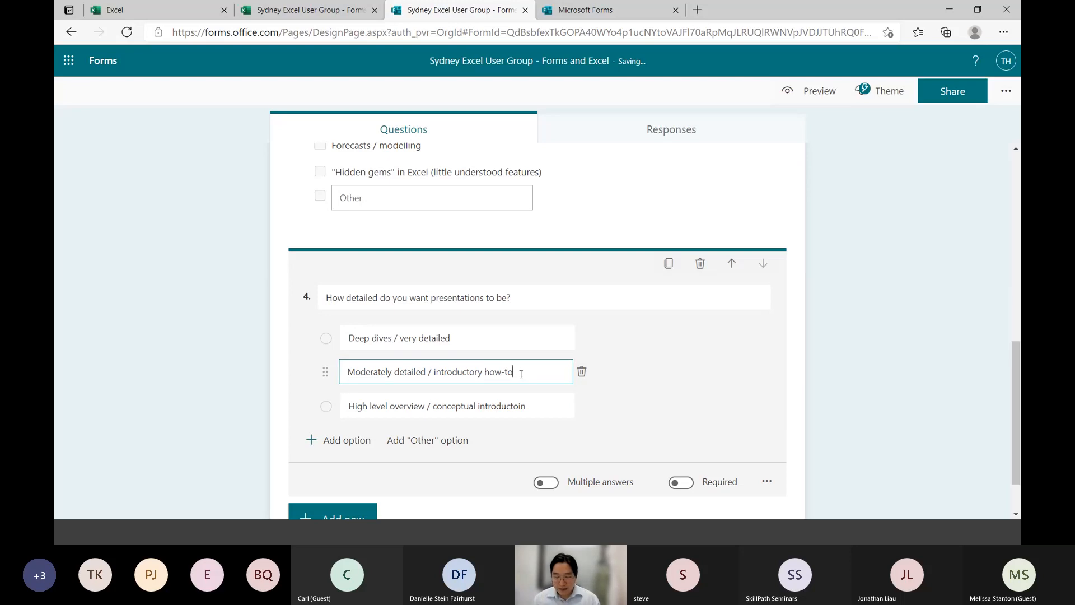
click(286, 356)
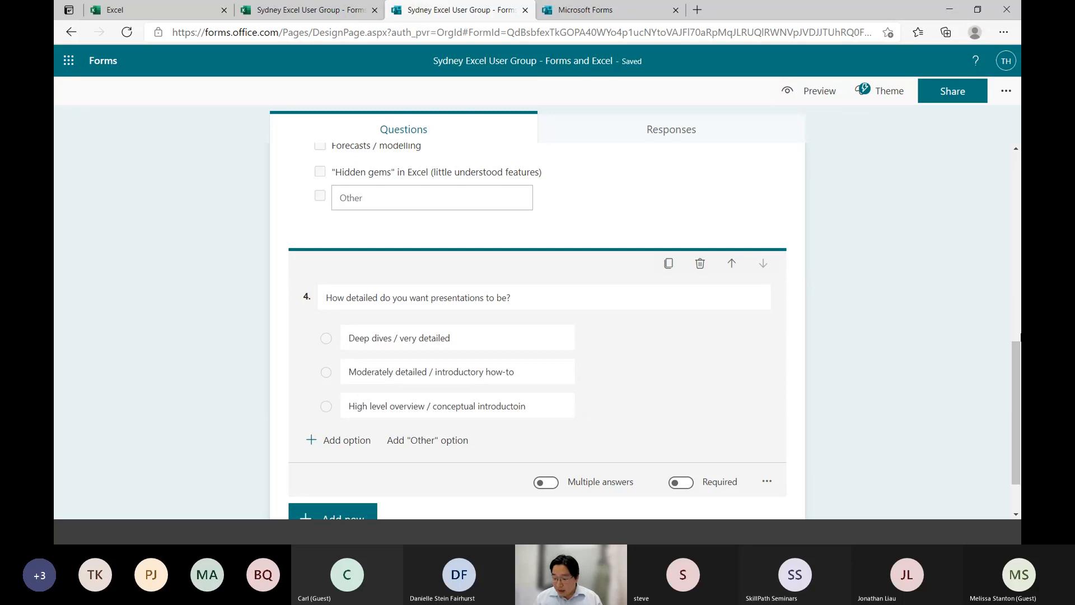
Add a new blank Choice question below the presentation detail question
click(1013, 352)
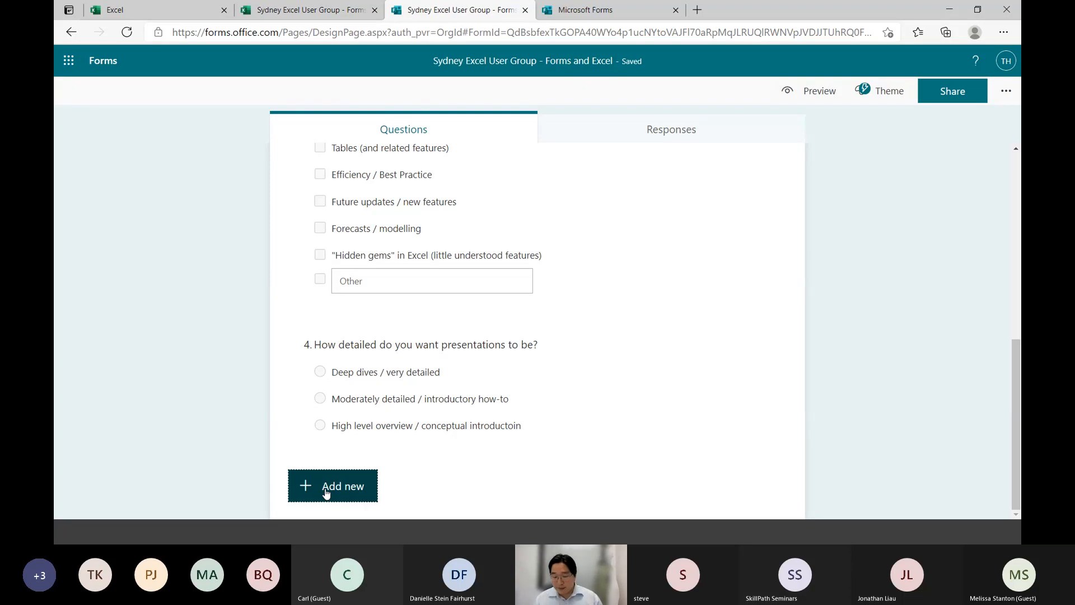
click(327, 492)
click(384, 481)
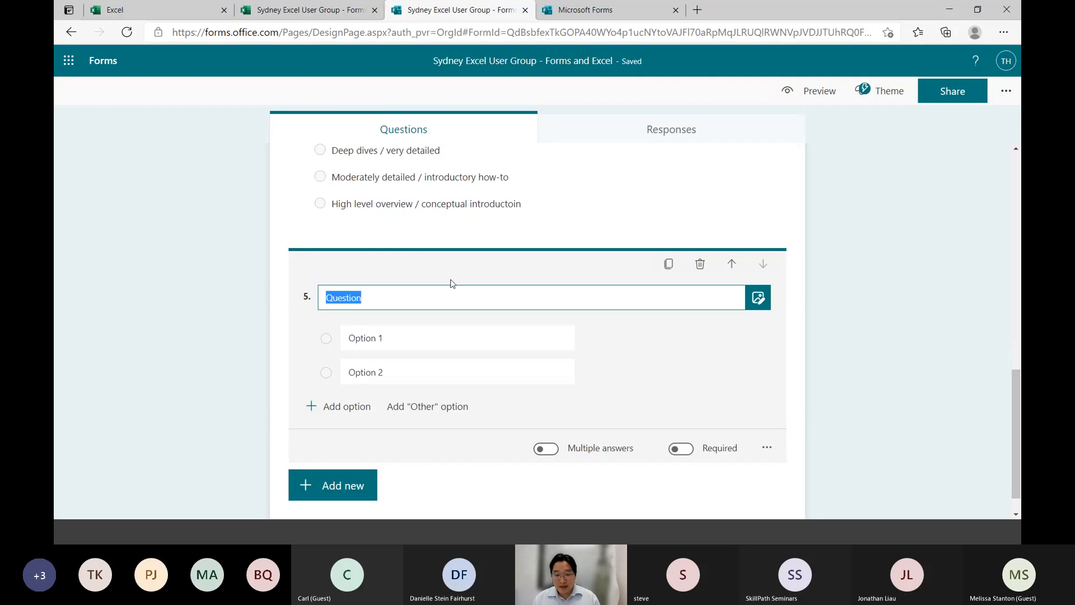
Correct the last word of question 4's third option so it reads "High level overview / conceptual introduction"
click(501, 216)
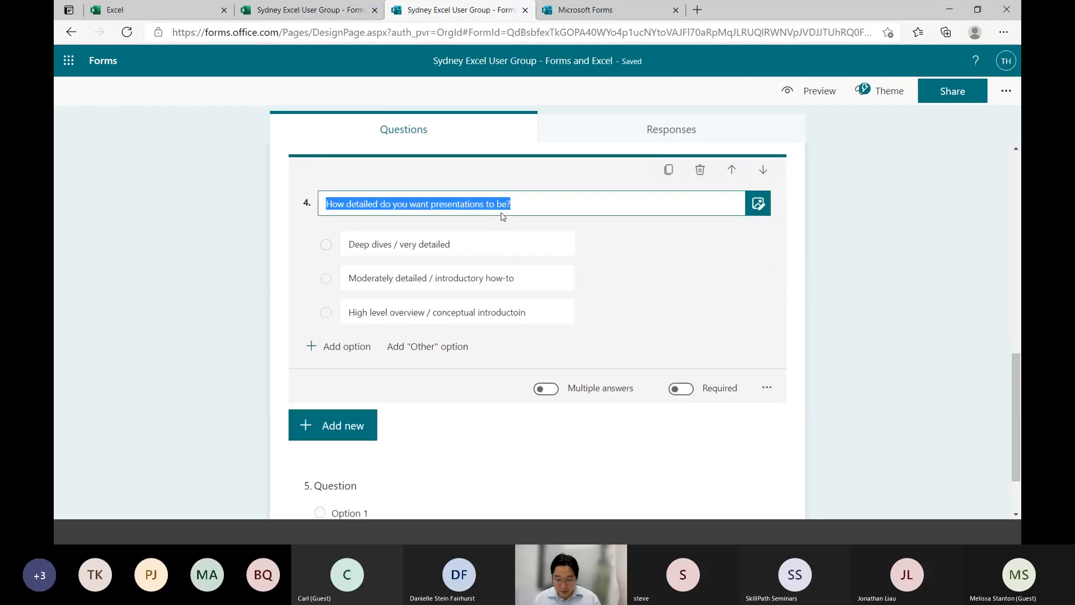
click(538, 314)
click(537, 313)
key(BackSpace)
key(BackSpace)
key(BackSpace)
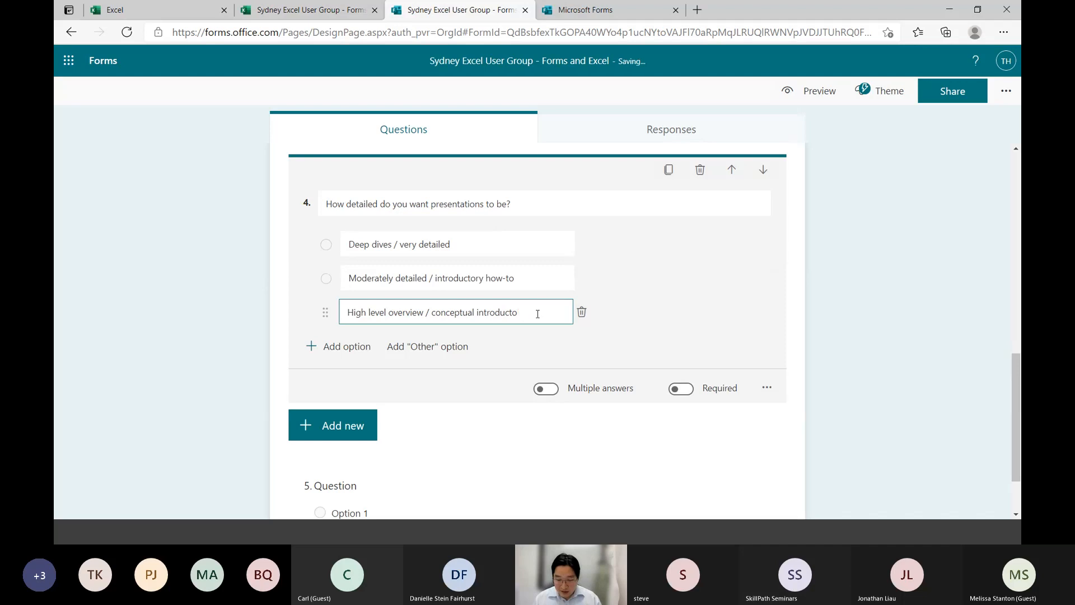
text(ion)
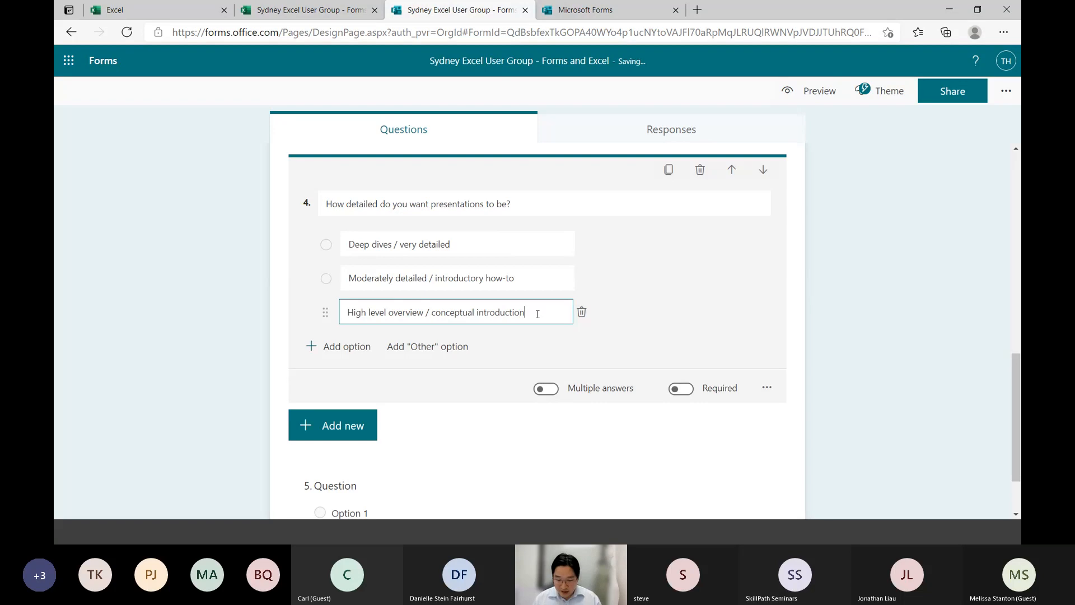
Title question 5 "Preferred time of day?"
click(482, 445)
click(401, 494)
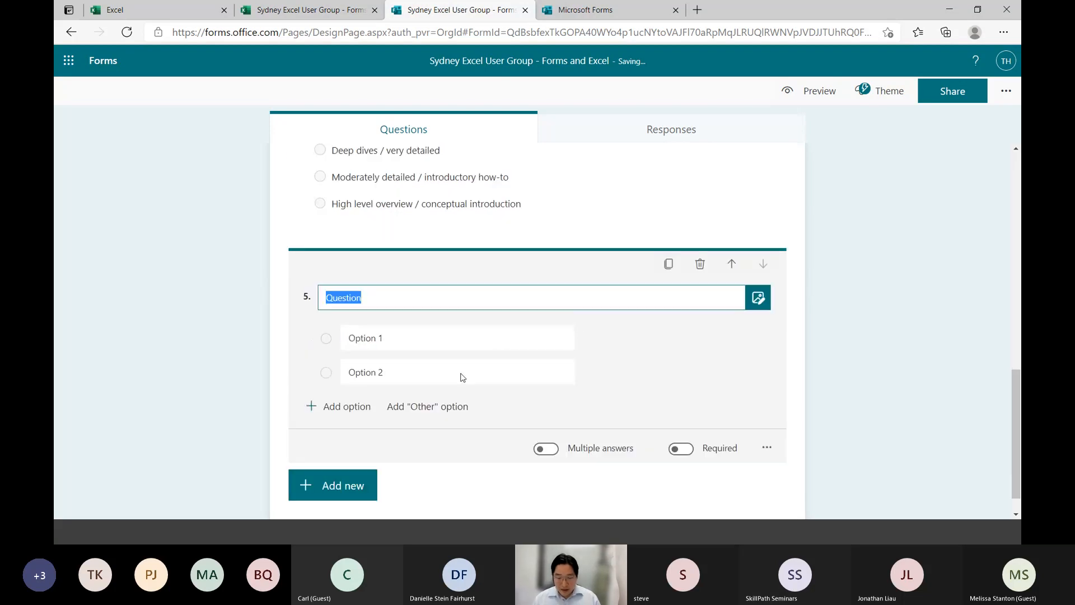
text(Time of)
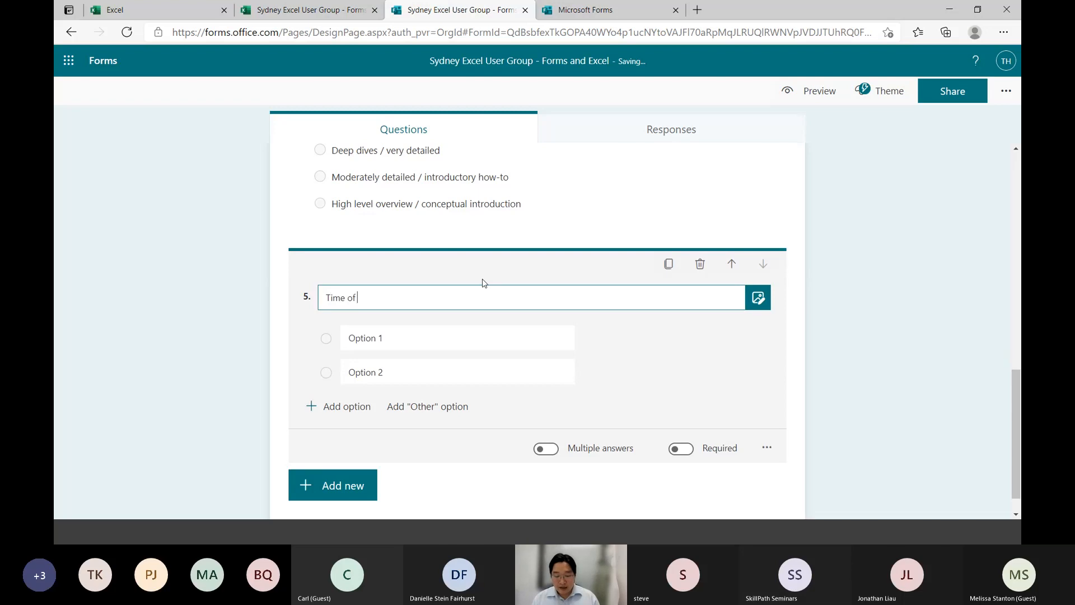
key(ctrl+a)
text(Preferred time of day?)
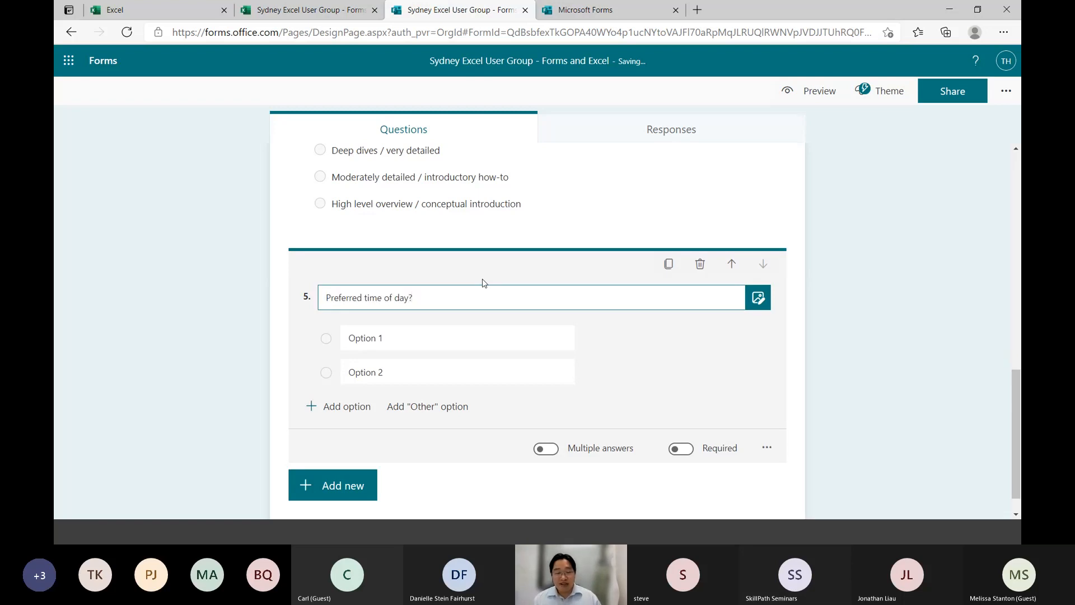
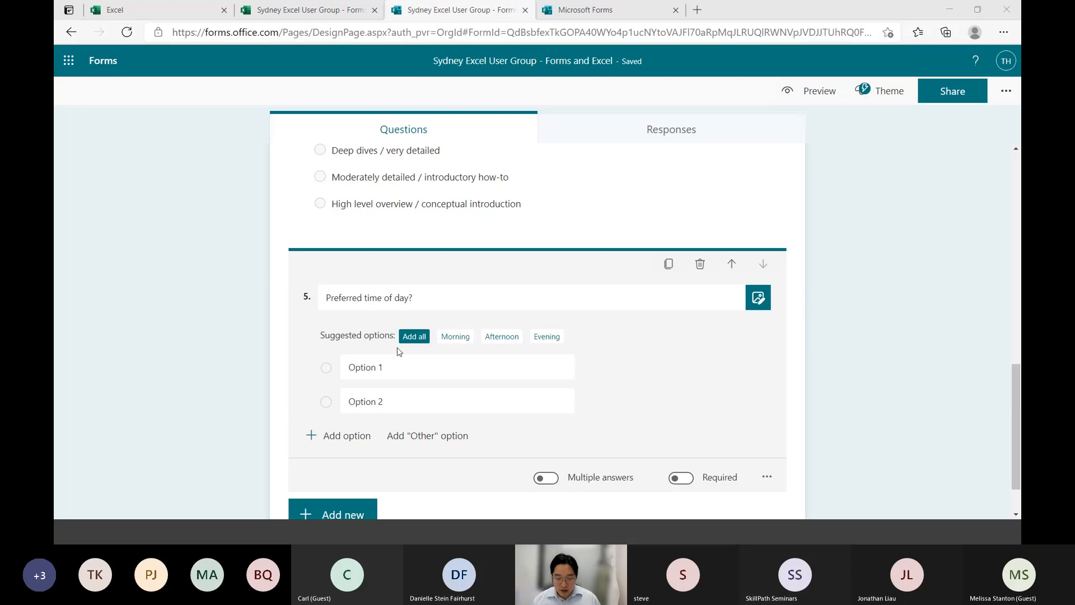
Fill the first two options of question 5 with "Morning (7am - 9am)" and "Lunch (12pm-2pm)"
click(402, 367)
text(Morn)
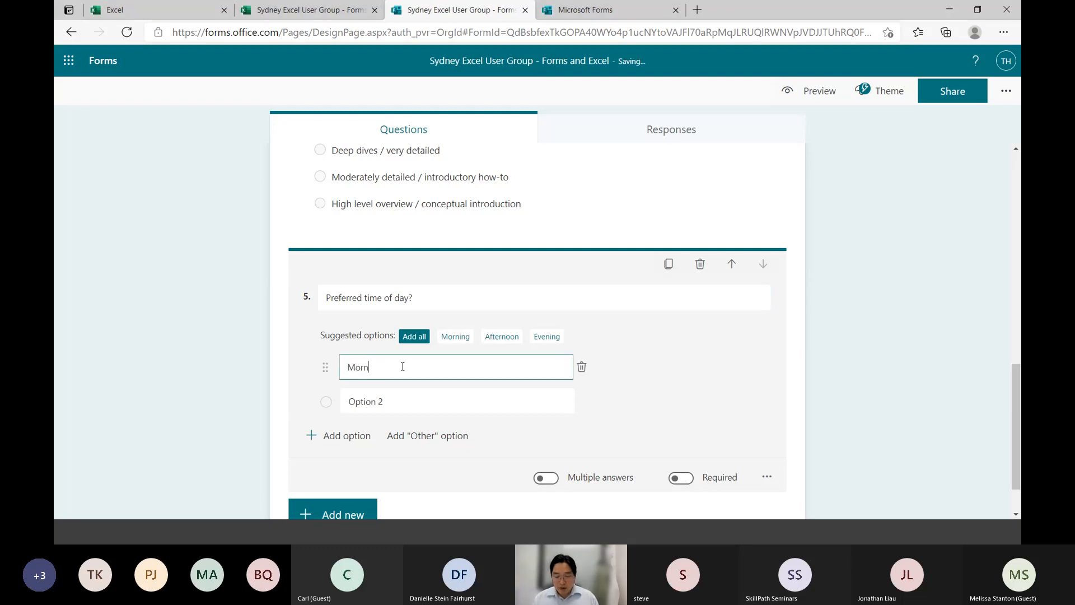
text(ing (7am)
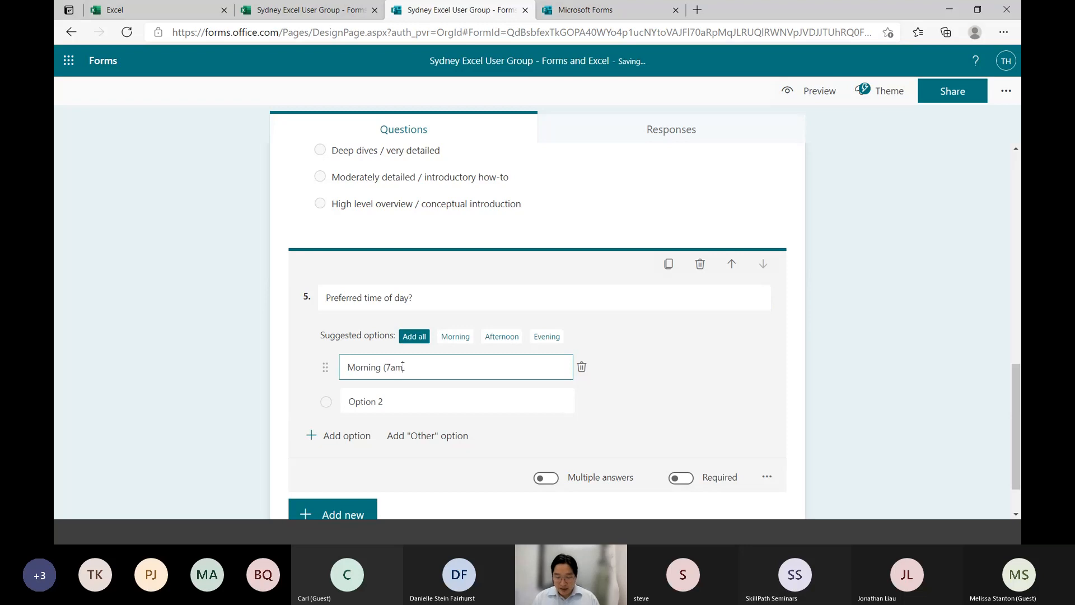
text( - 9am))
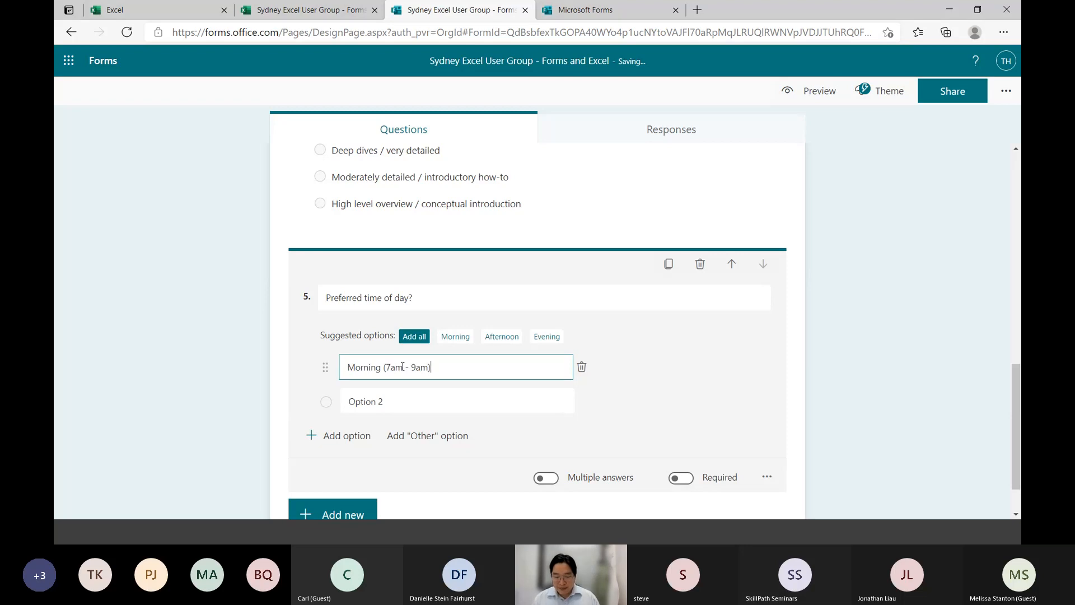
key(Tab)
key(Tab)
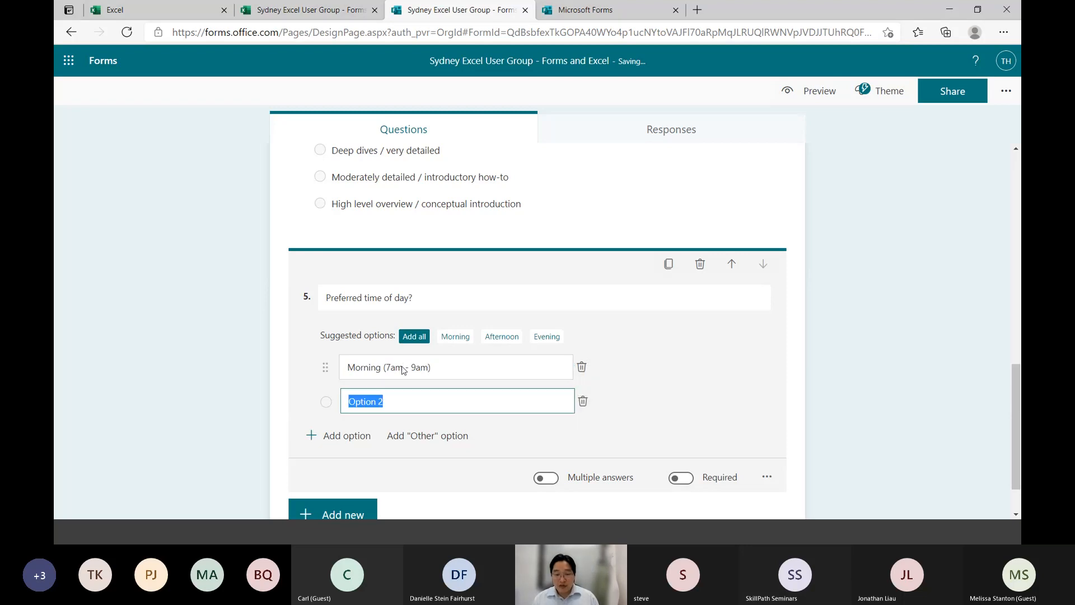
text(Lunch (12)
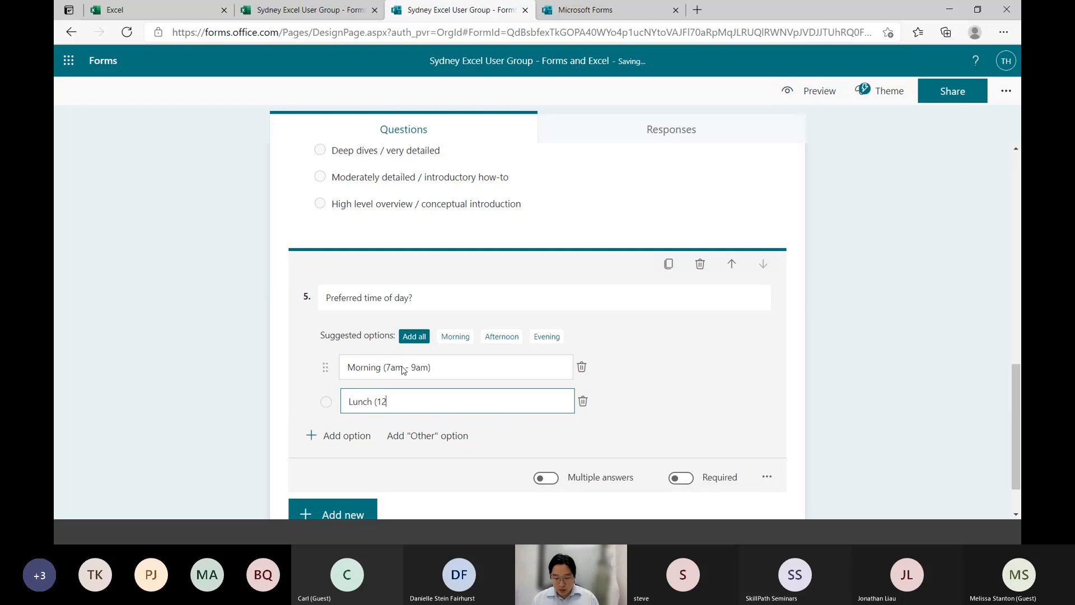
text(pm-2pm))
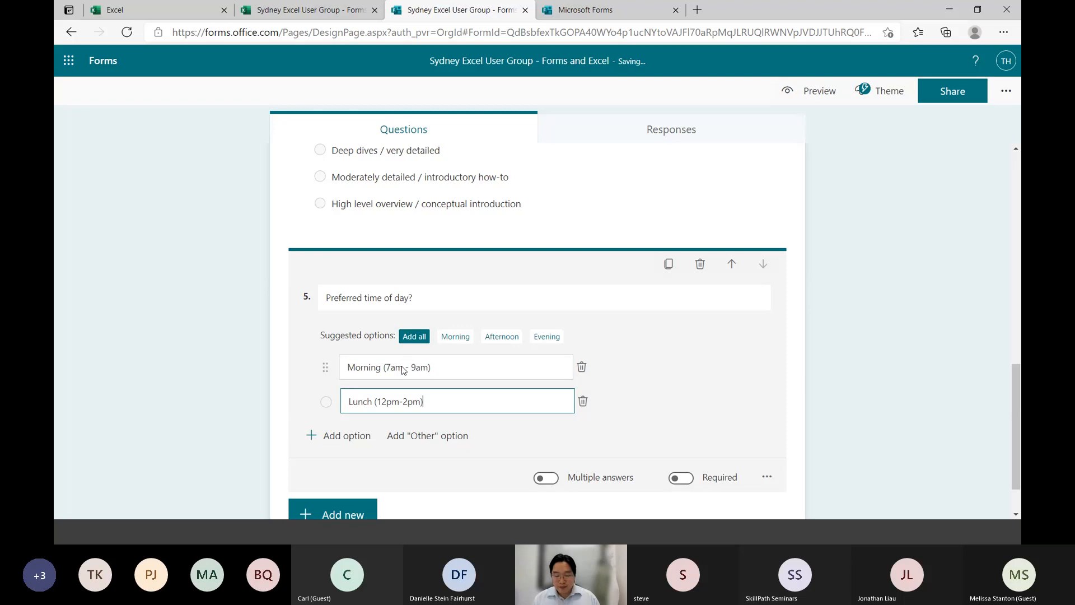
Add a third option to question 5 reading "Early evening (5pm-7pm)"
key(Tab)
key(Tab)
key(Return)
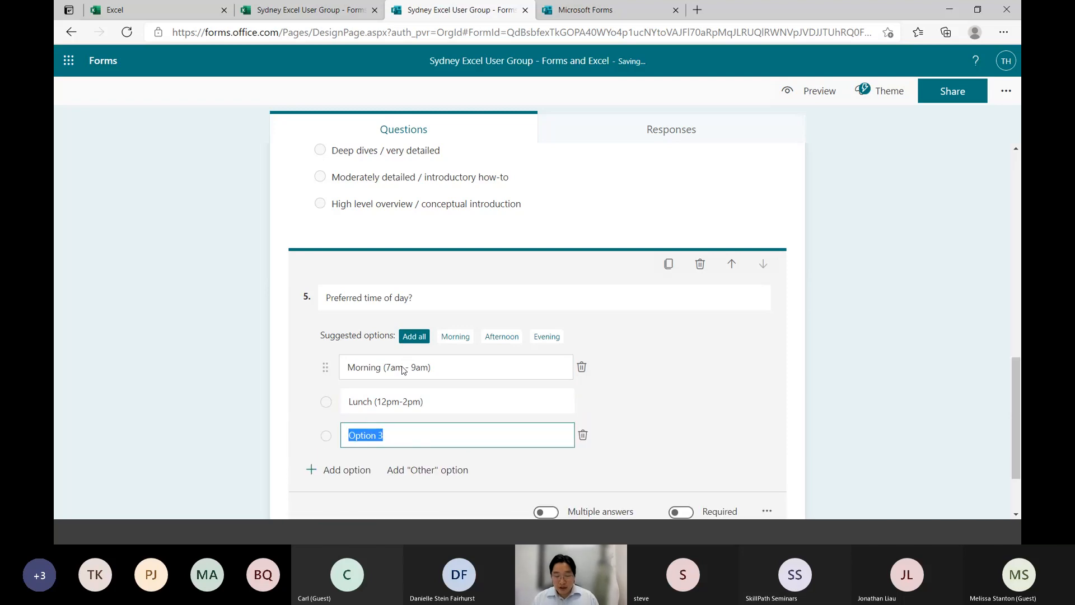
text(Early even)
key(BackSpace)
key(BackSpace)
key(BackSpace)
text(en)
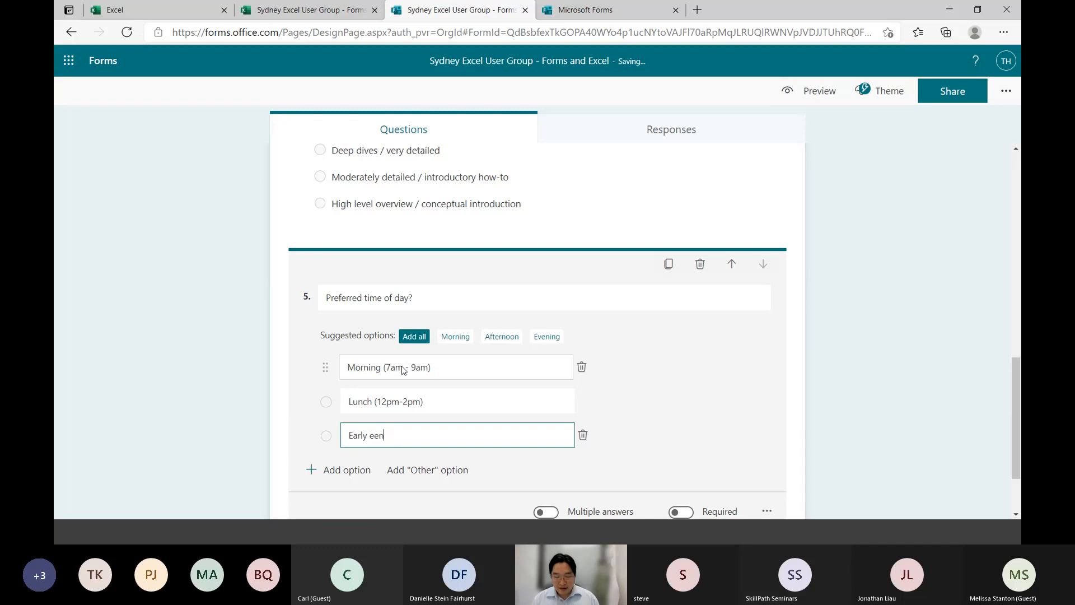
key(BackSpace)
key(BackSpace)
text(vening ()
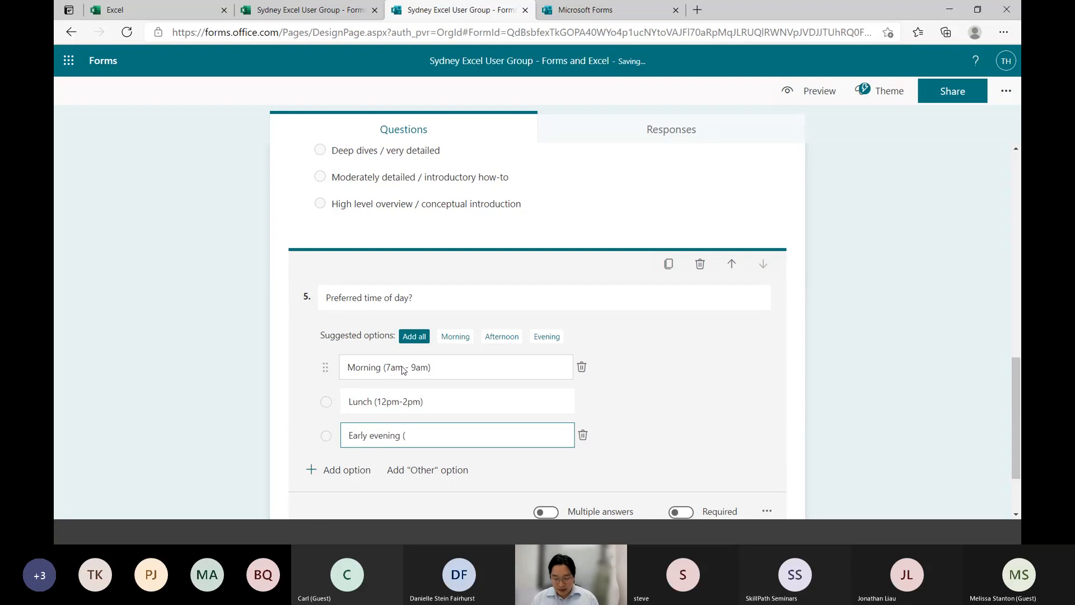
text(5p)
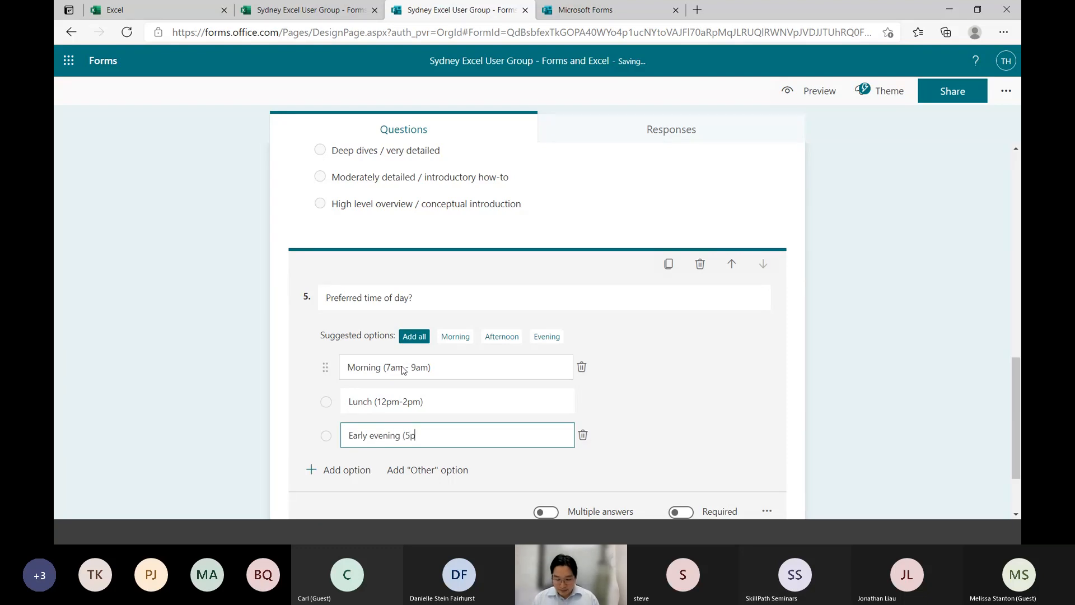
text(m-7pm))
Add a fourth option to question 5 reading "Late evening (8pm-10pm)"
key(Tab)
key(Tab)
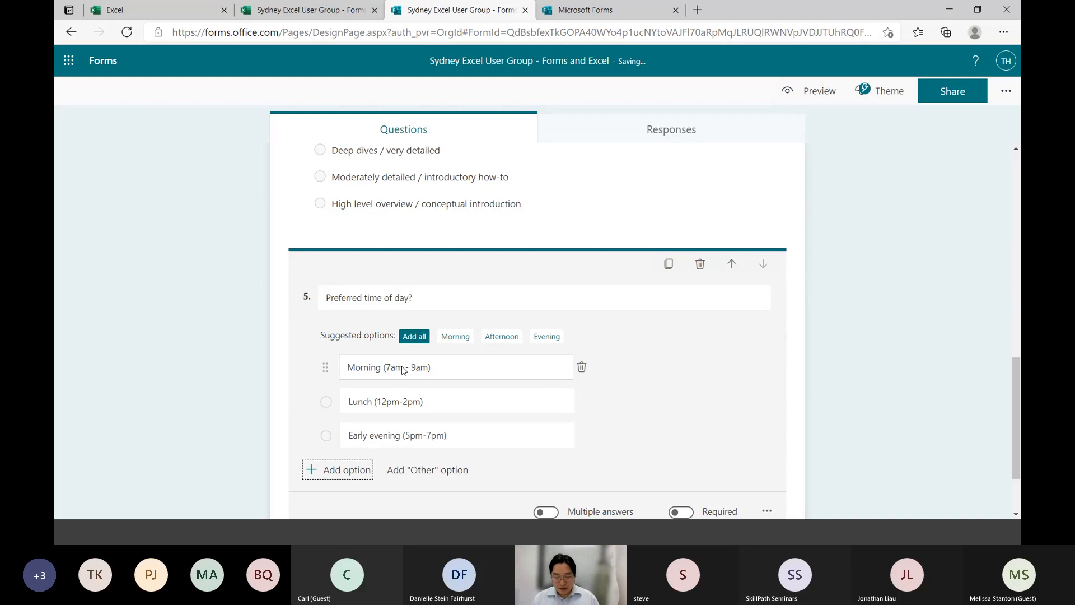
key(Return)
text(Late evening)
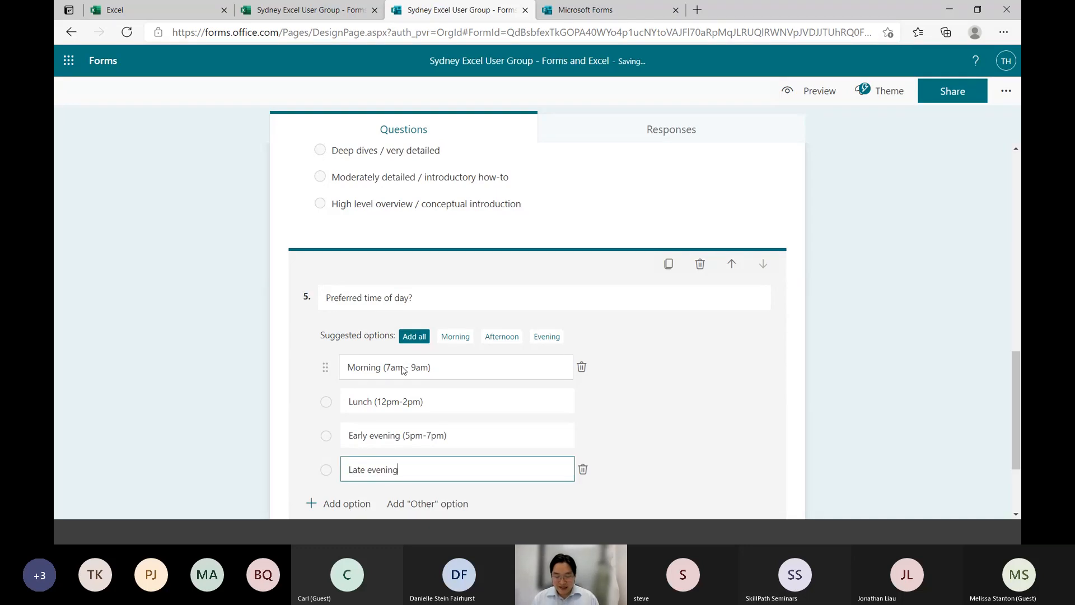
text( (8pm-10pm))
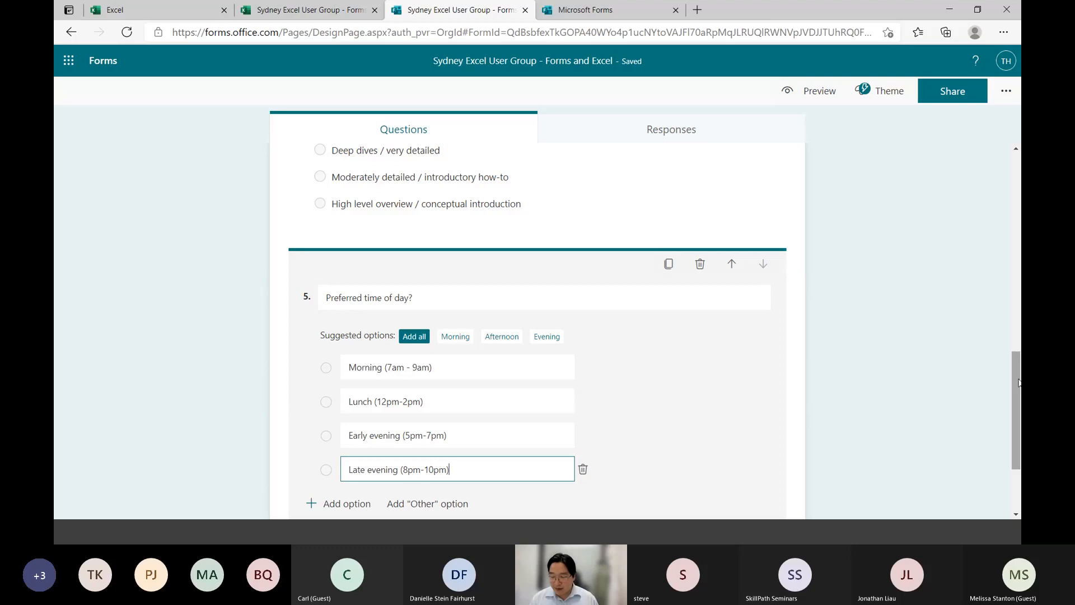
Add a new Choice question below question 5 and title it "How do you want to attend sessions?"
click(1020, 413)
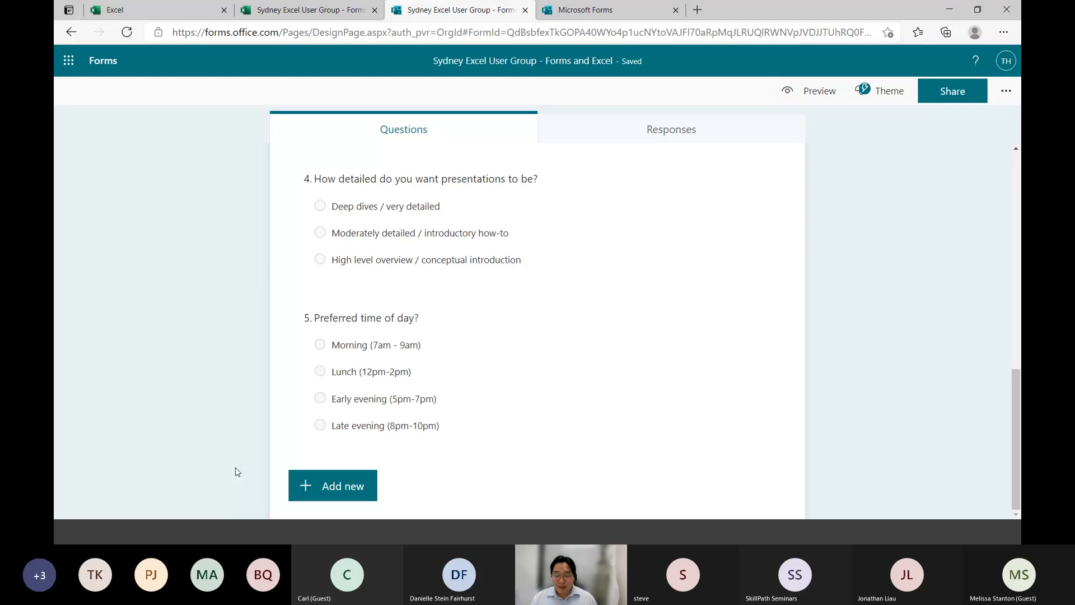
click(339, 495)
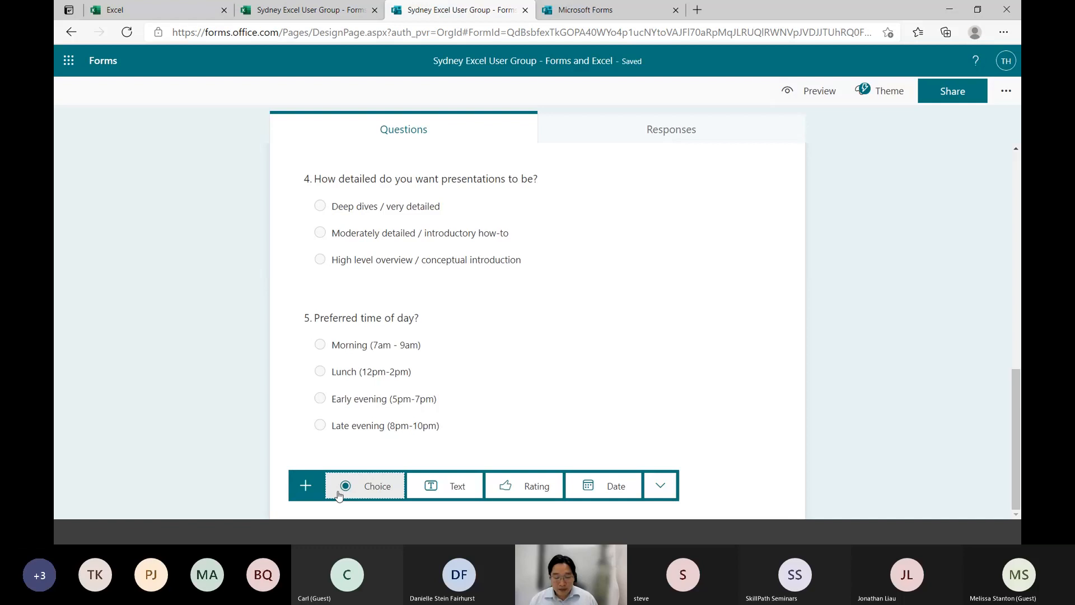
click(378, 492)
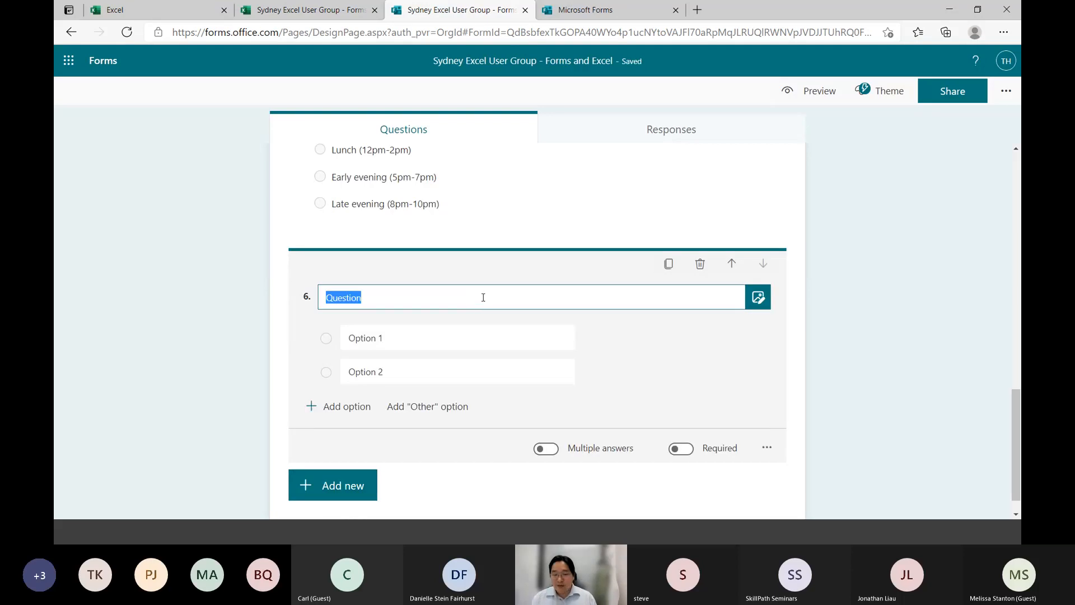
text(How )
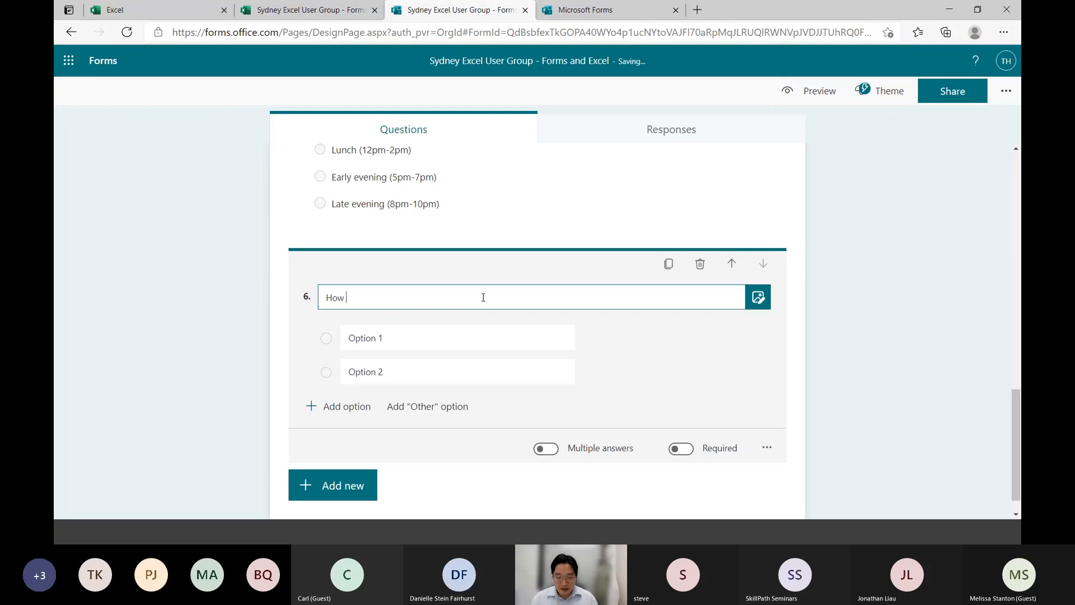
text(do you want)
key(BackSpace)
key(BackSpace)
key(BackSpace)
key(BackSpace)
key(BackSpace)
key(BackSpace)
text(u )
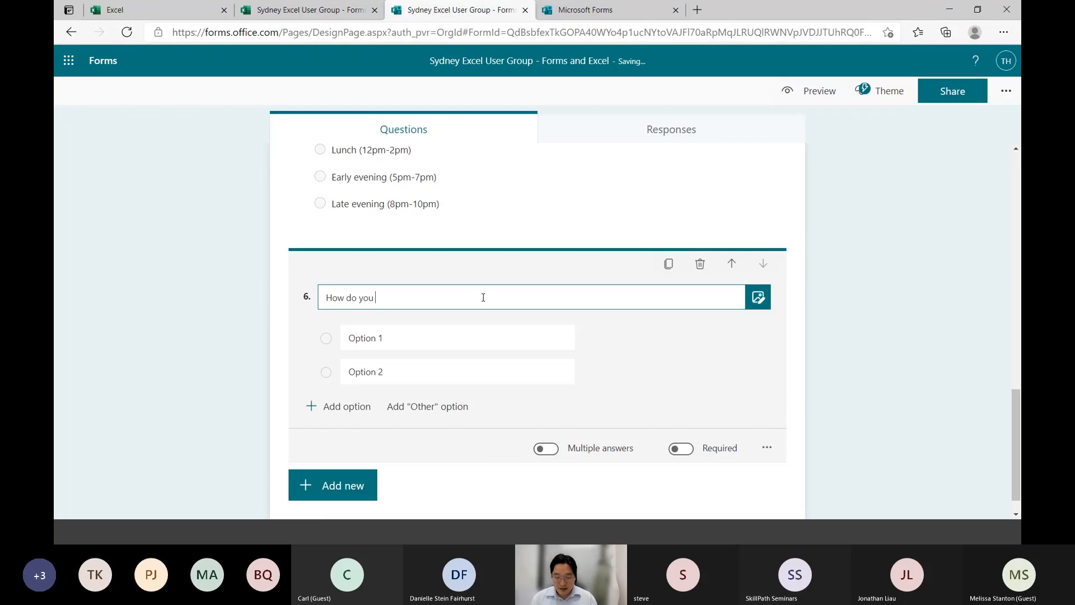
text(want to )
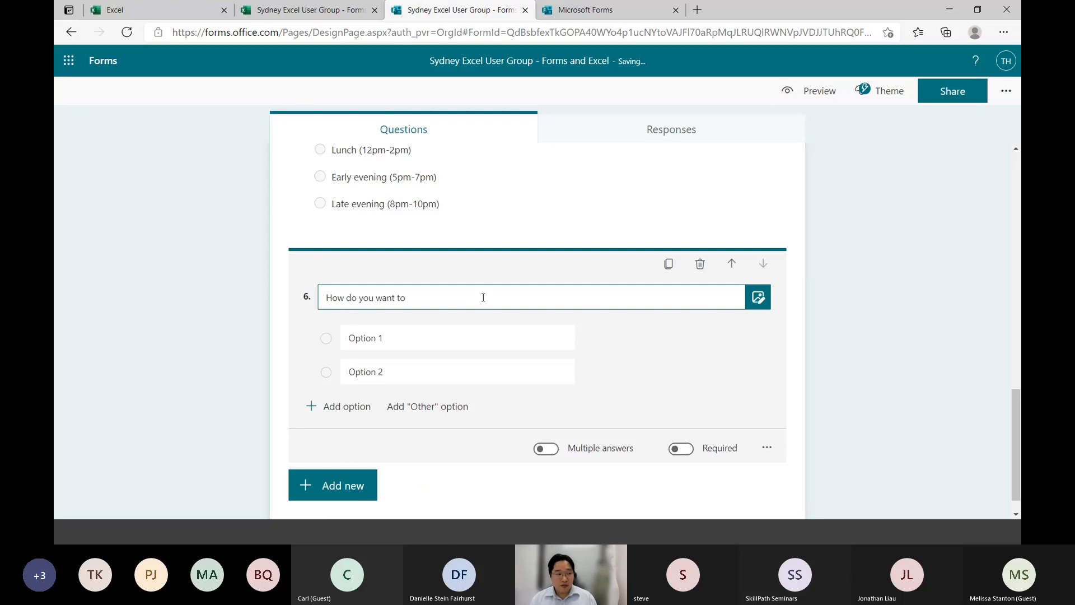
text(att)
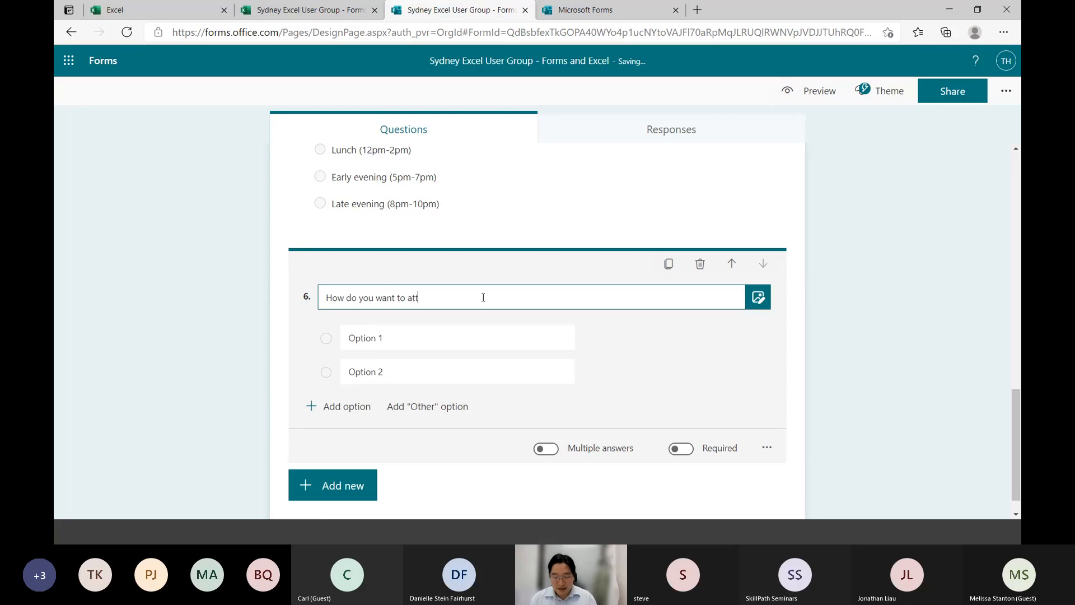
text(end sessions?)
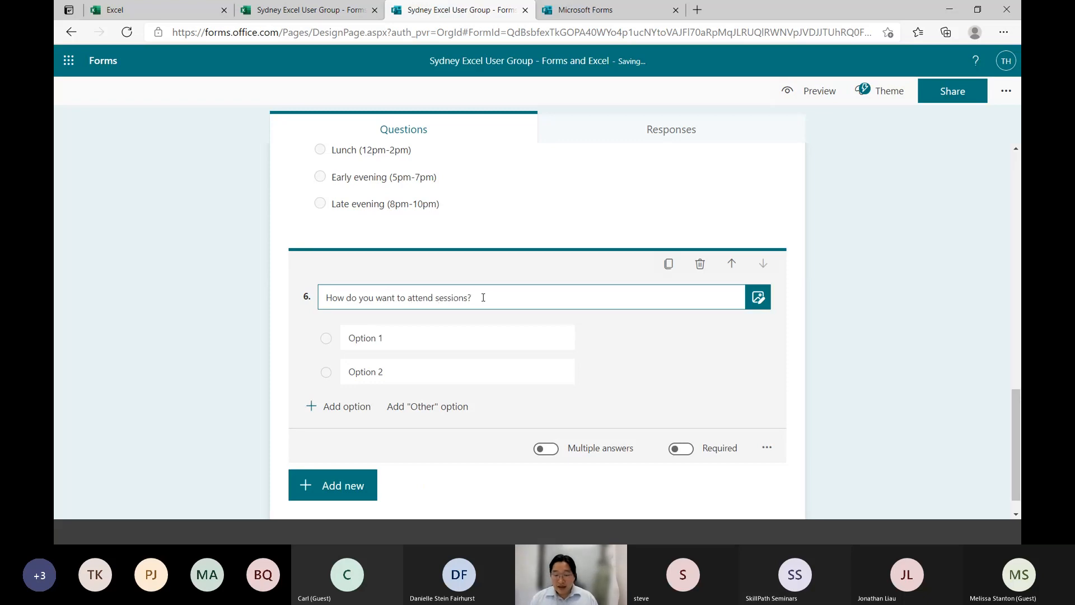
Fill the first two options of question 6 with "Face-to-face" and "Hybrid (some face-to-face, some virtual)"
key(Tab)
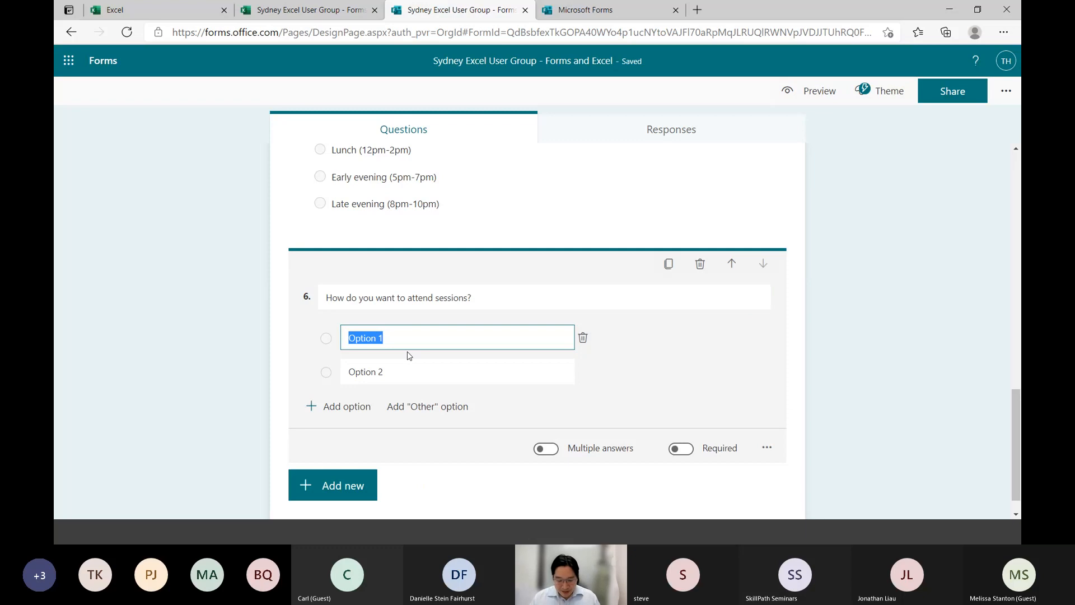
text(Face-to-face)
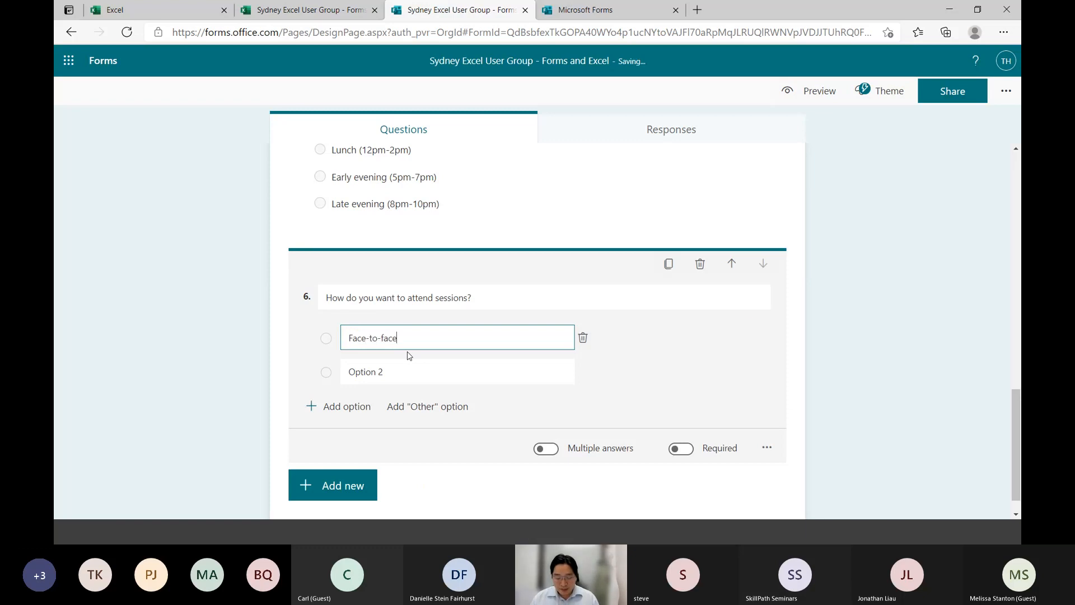
key(Tab)
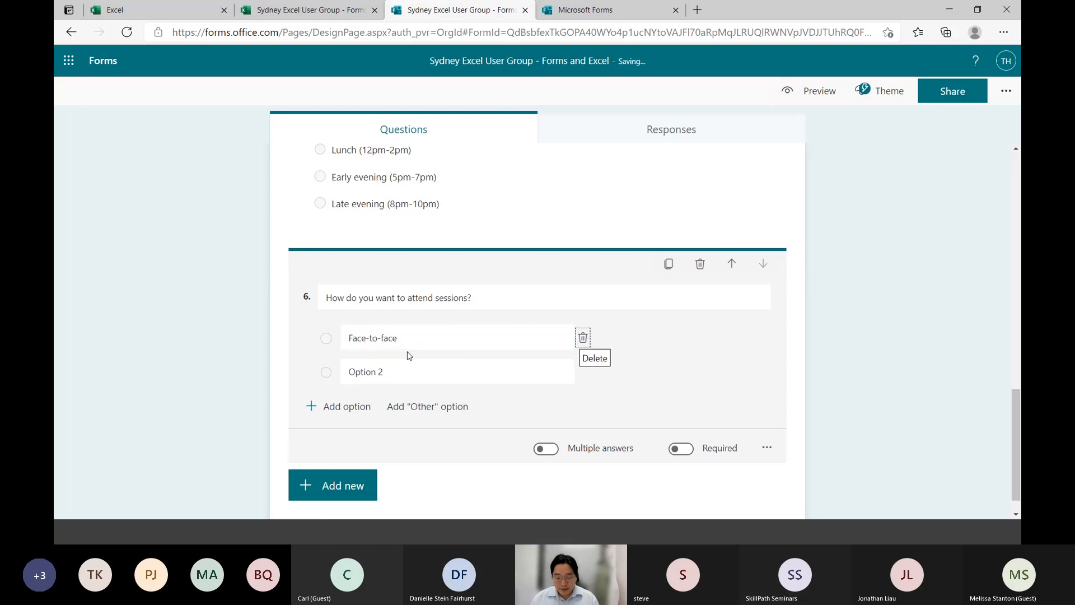
key(Tab)
text(Hybrid)
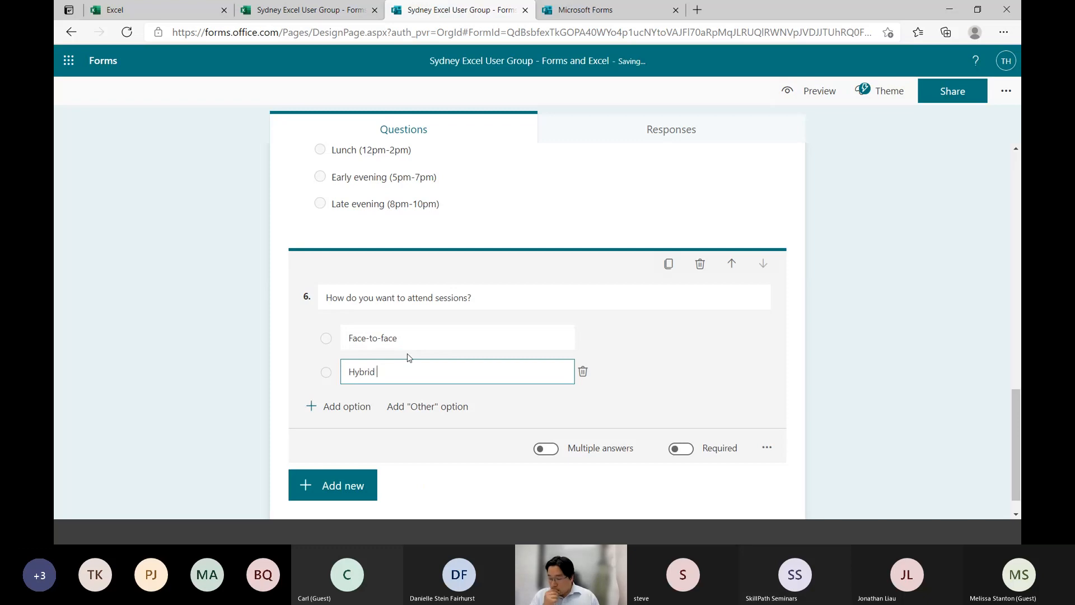
text( ()
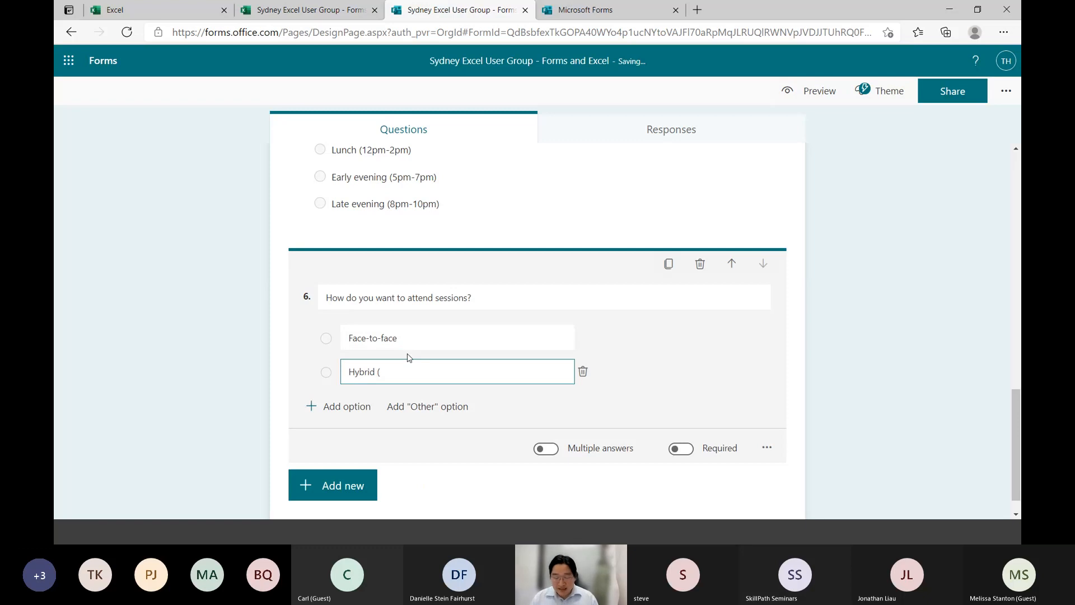
text(saome f)
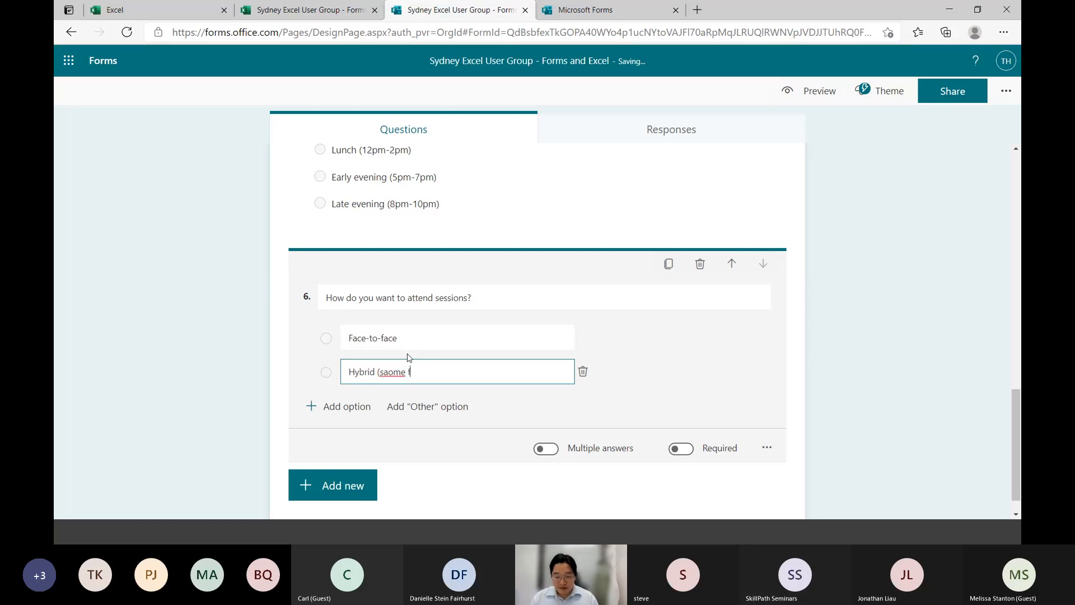
key(BackSpace)
key(BackSpace)
key(BackSpace)
key(BackSpace)
key(BackSpace)
key(BackSpace)
text(ome face-to-face, )
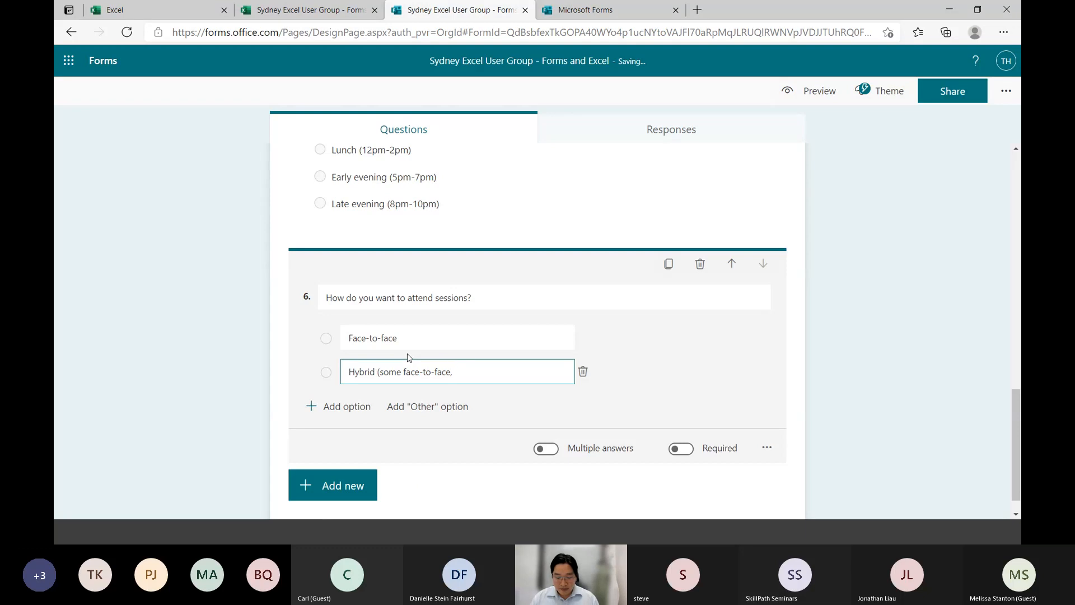
text(some virtual))
Add a third option to question 6 reading "Virtual only"
key(Tab)
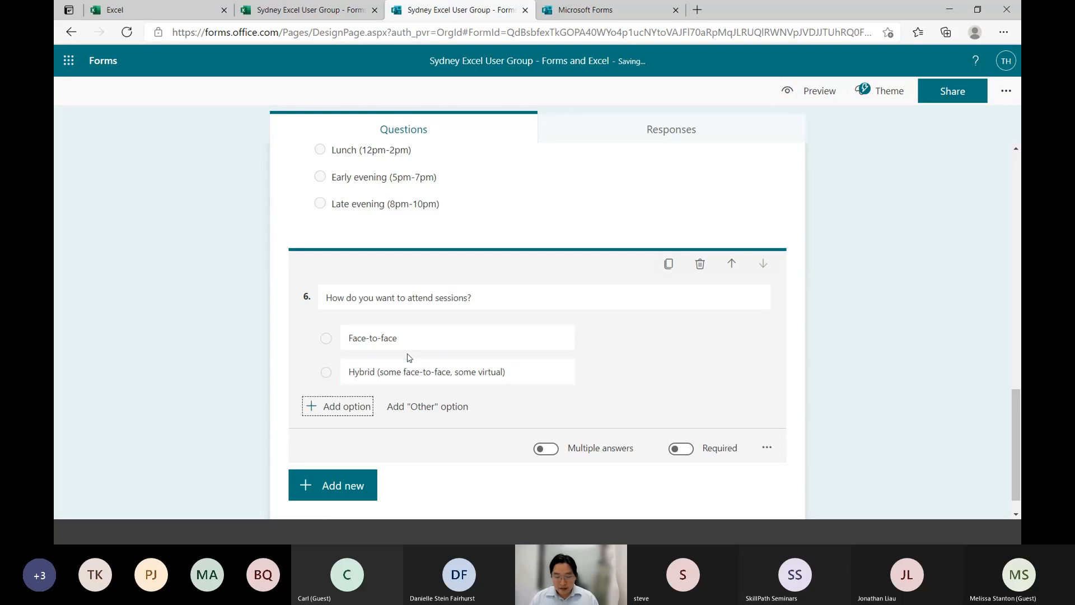
key(Return)
text(Virtual onl)
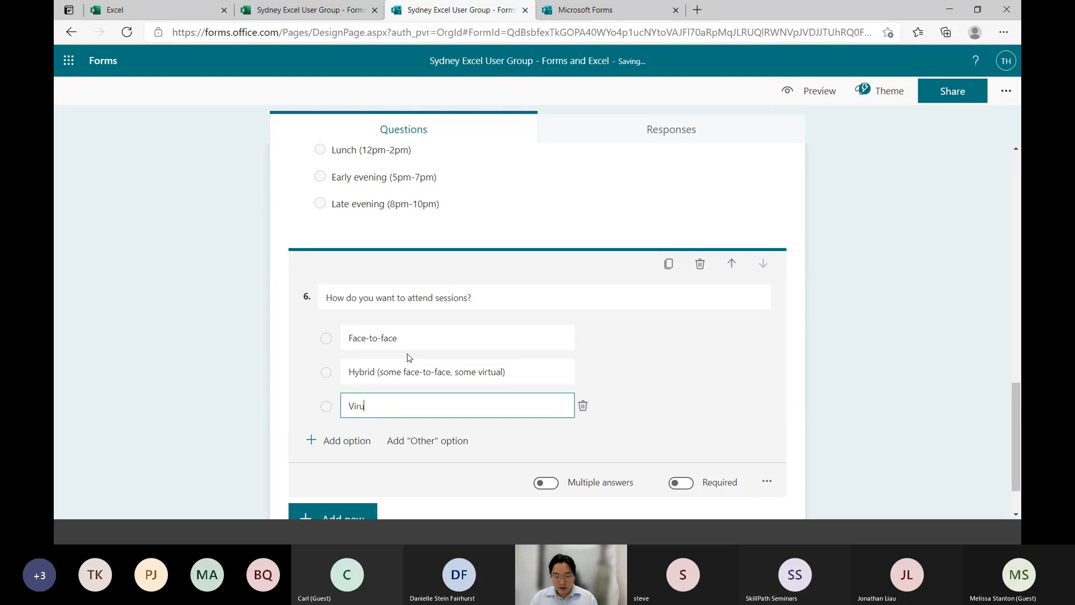
text(y)
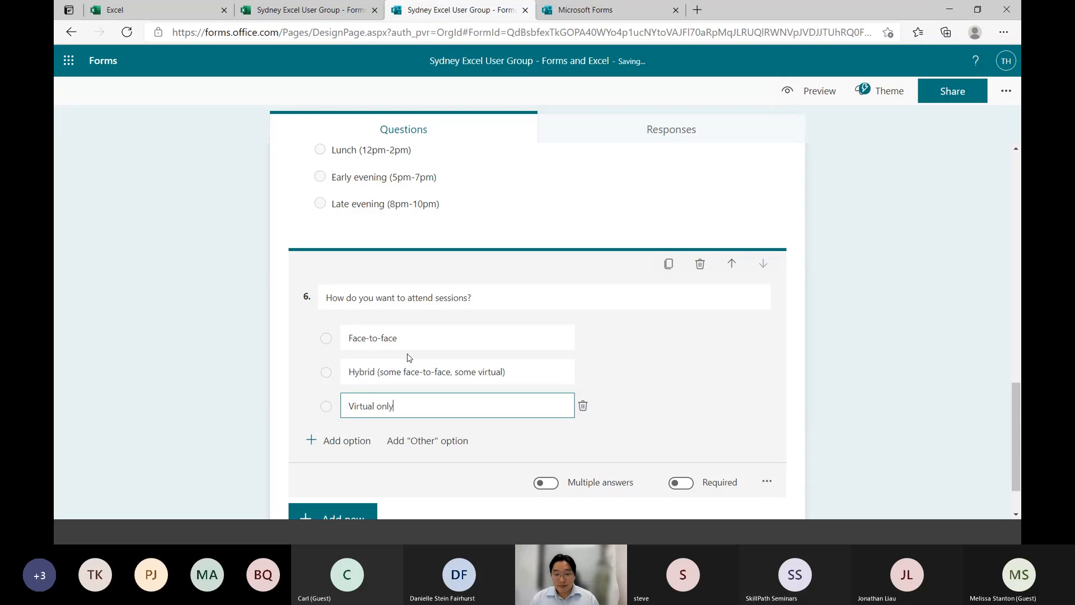
Allow multiple answers for the preferred time of day question
click(403, 162)
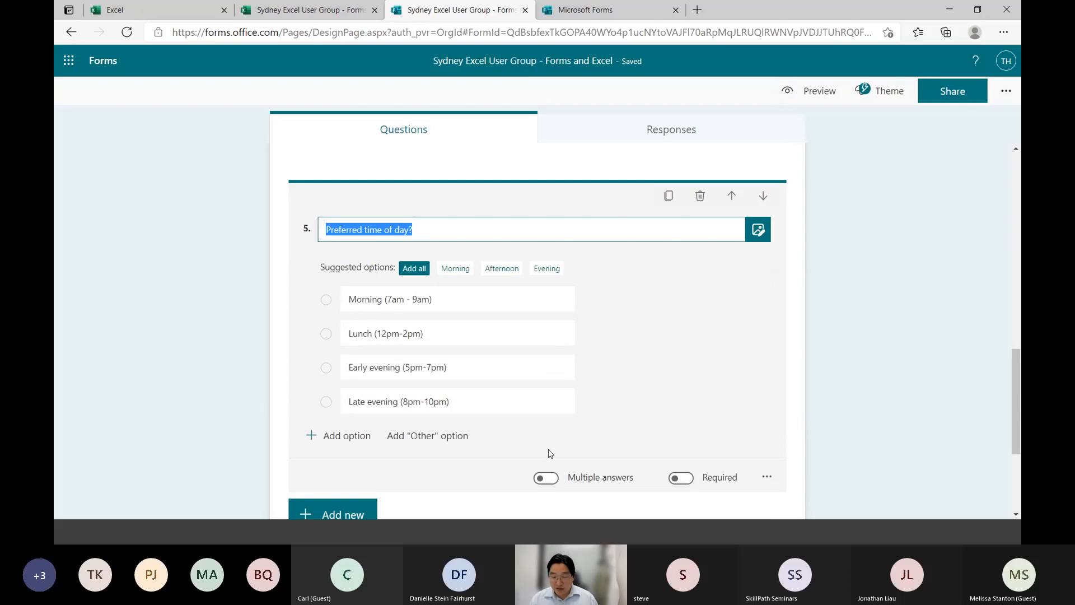
click(547, 479)
click(245, 428)
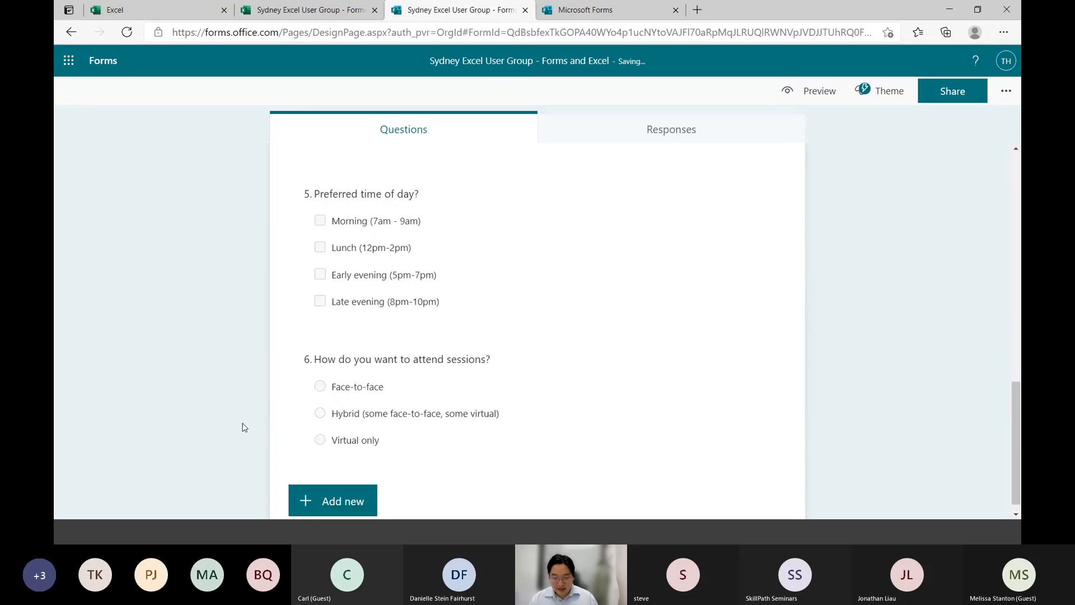
Retitle question 6 as "How should we run these sessions?"
click(502, 365)
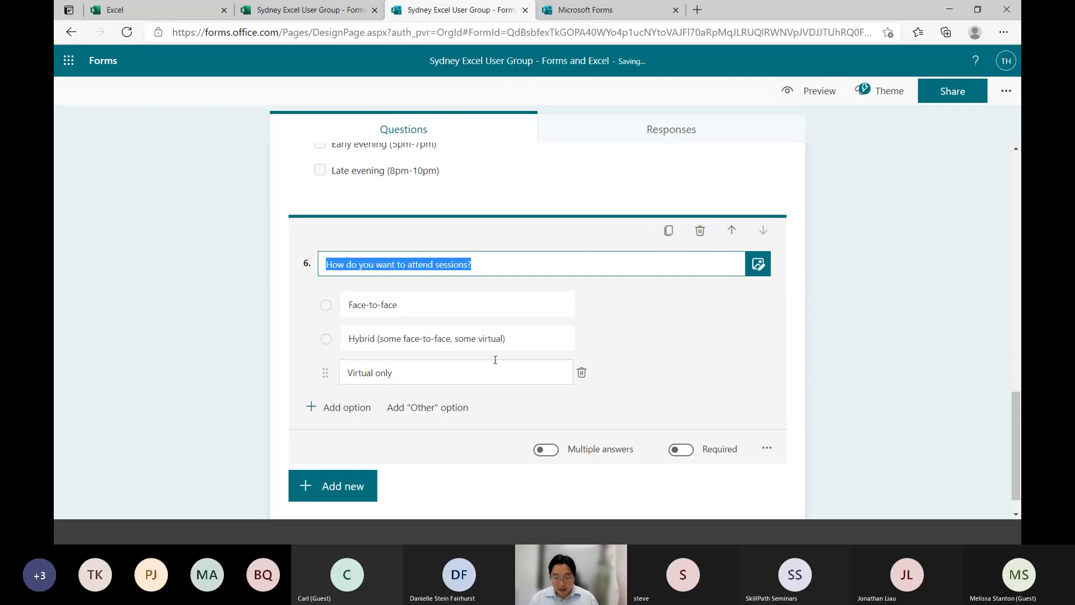
click(504, 265)
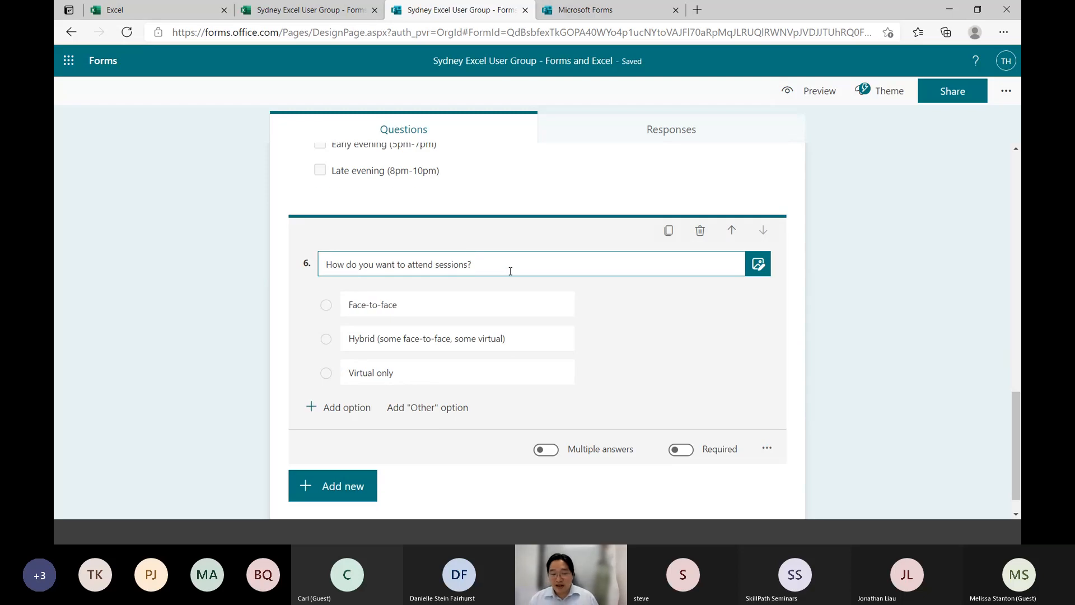
drag(511, 271, 232, 263)
text(H)
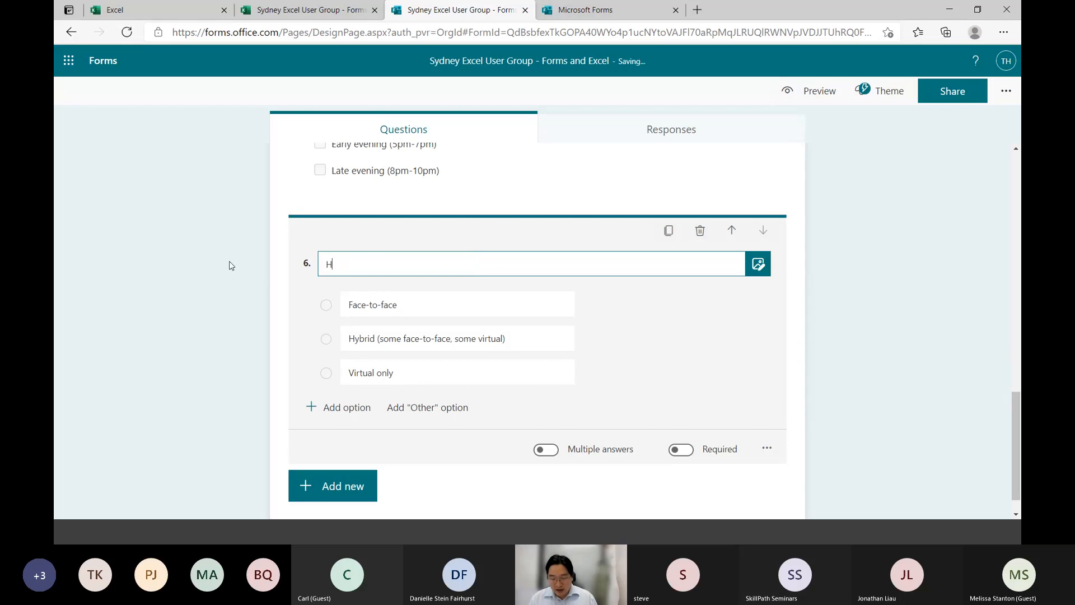
text(ow should we reun)
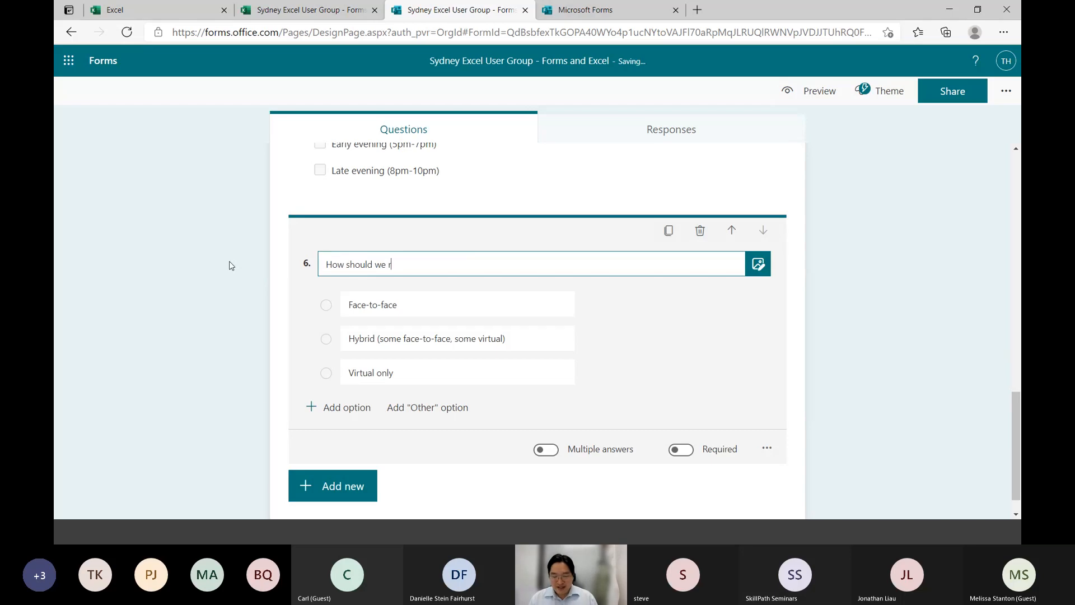
key(BackSpace)
key(BackSpace)
key(BackSpace)
key(BackSpace)
text(un these sessions?)
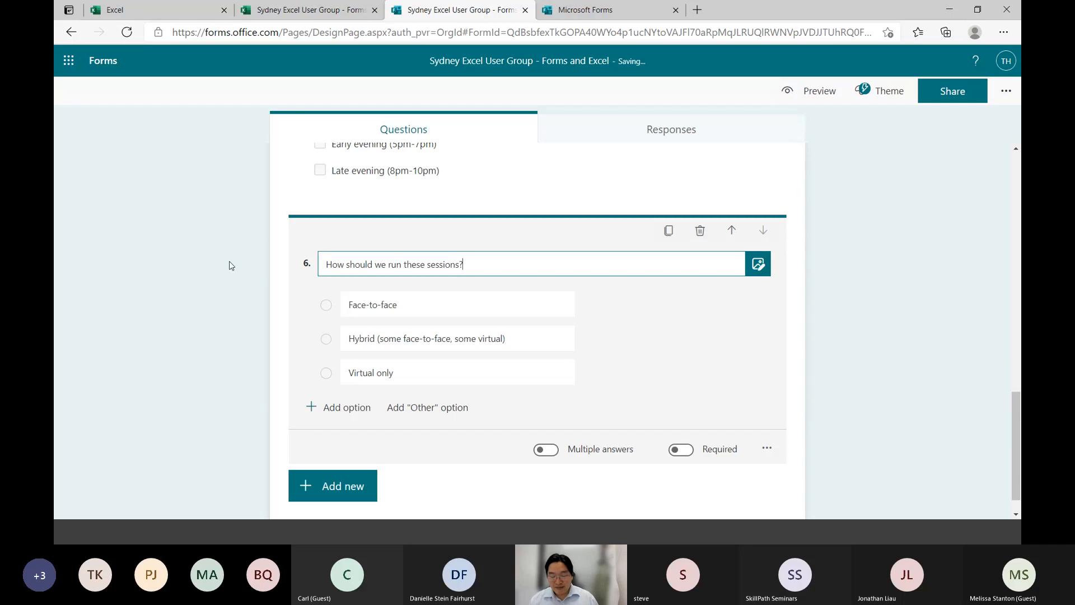
key(Return)
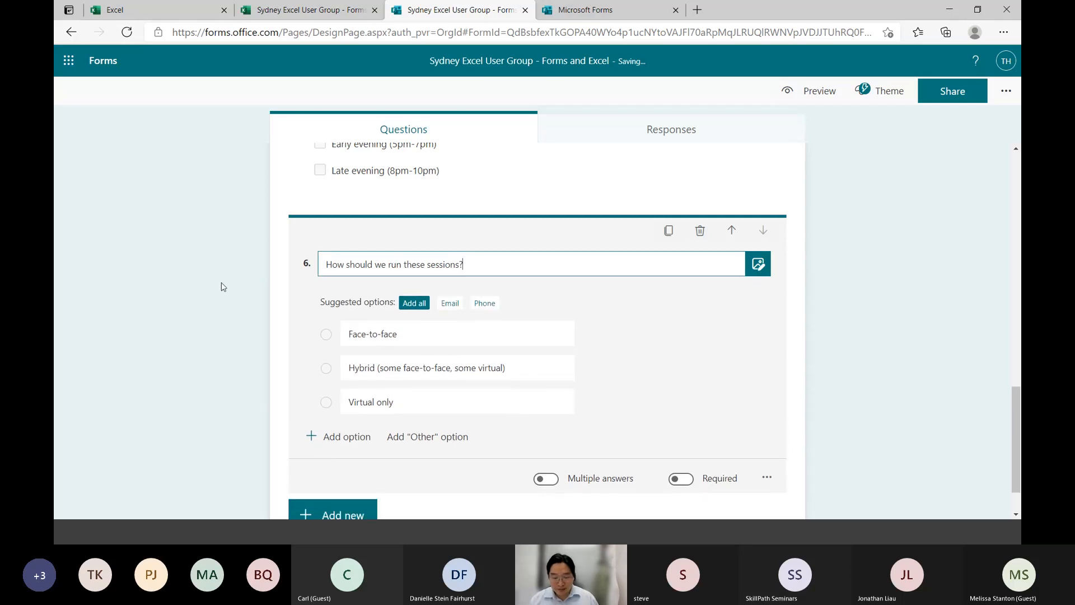
click(224, 287)
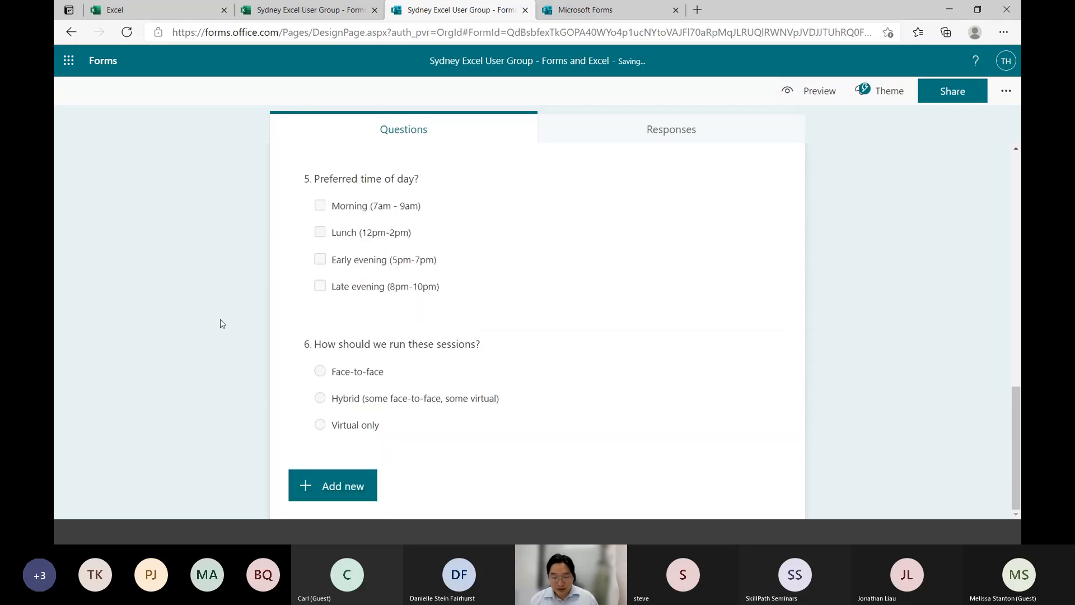
Reword question 6's first two options as "Face-to-face only" and "Hybrid (face-to-face, but also streamed online)"
click(439, 378)
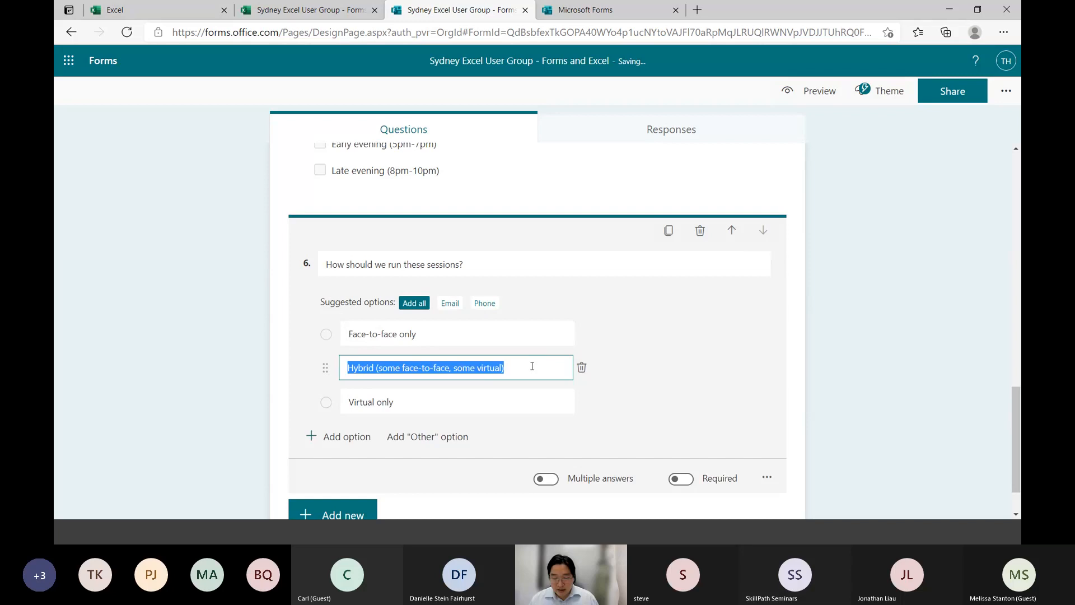
click(532, 366)
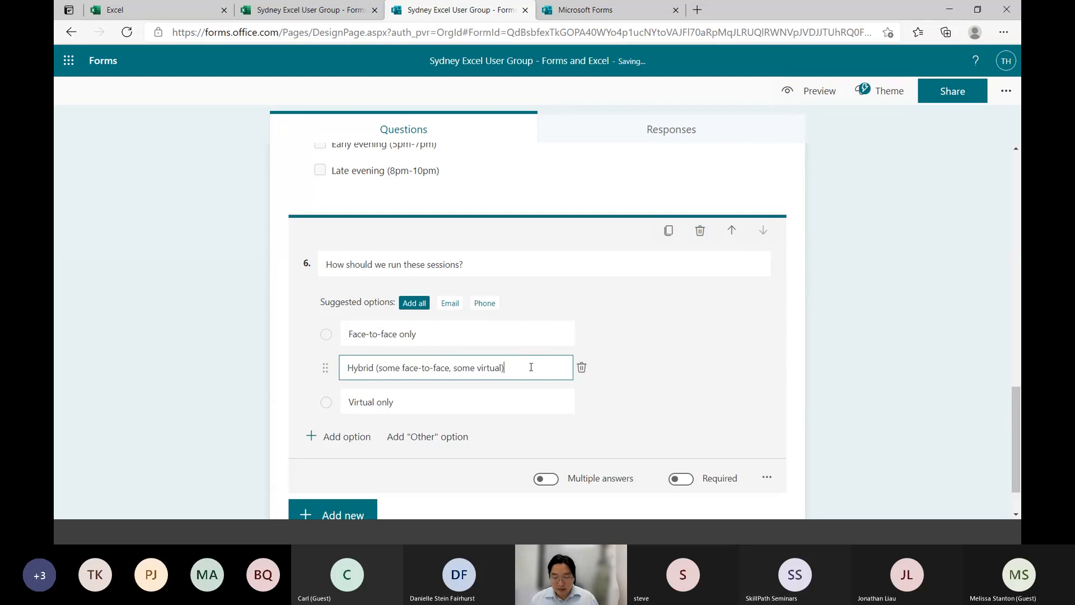
drag(379, 364, 509, 365)
text((fa)
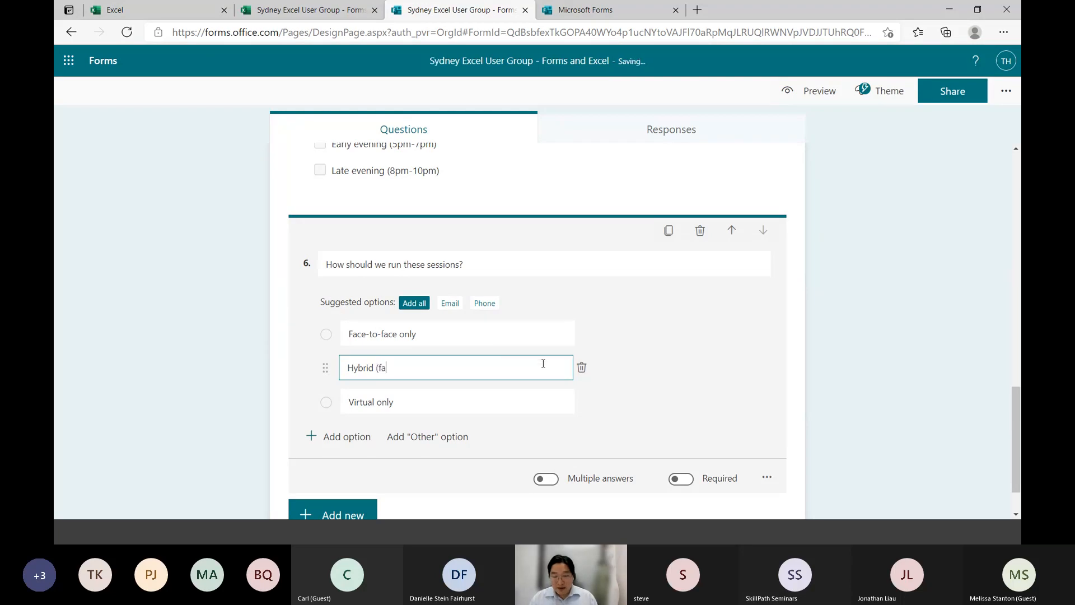
text(ce-to-face, )
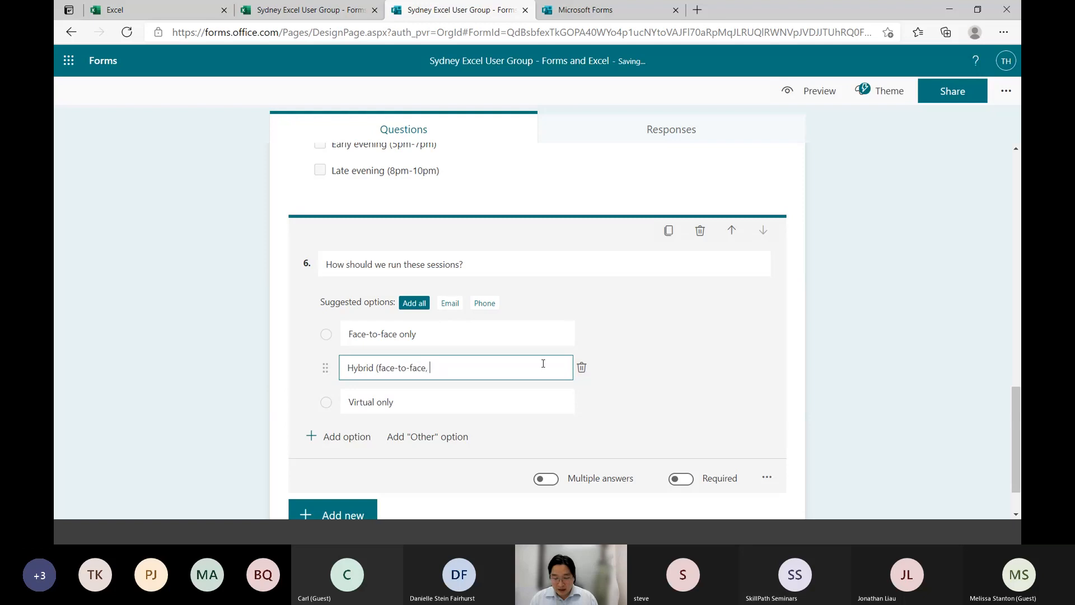
text(but also streamed online)
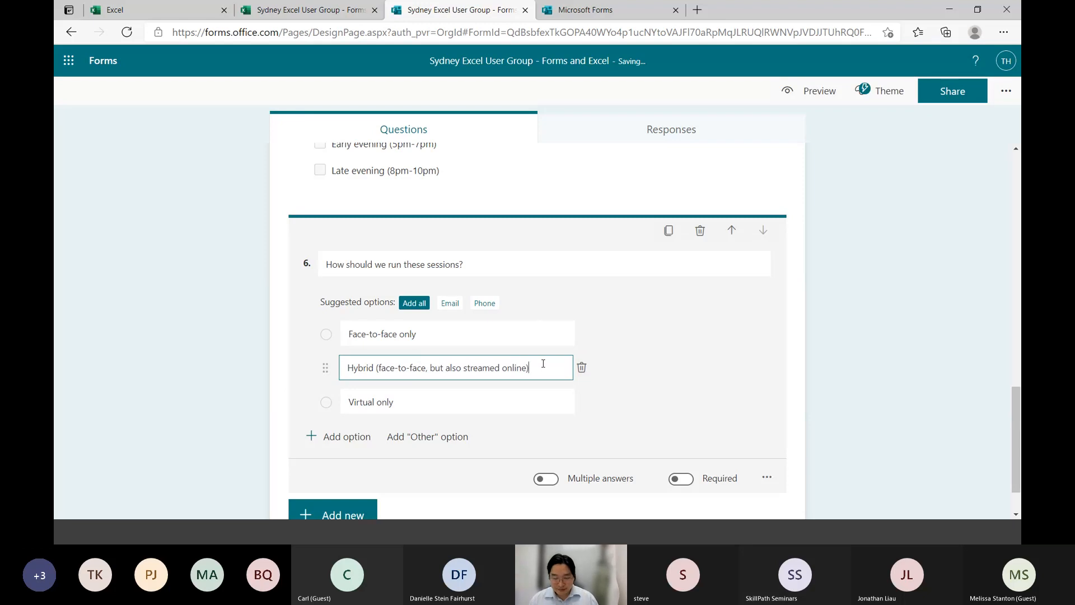
text())
click(267, 396)
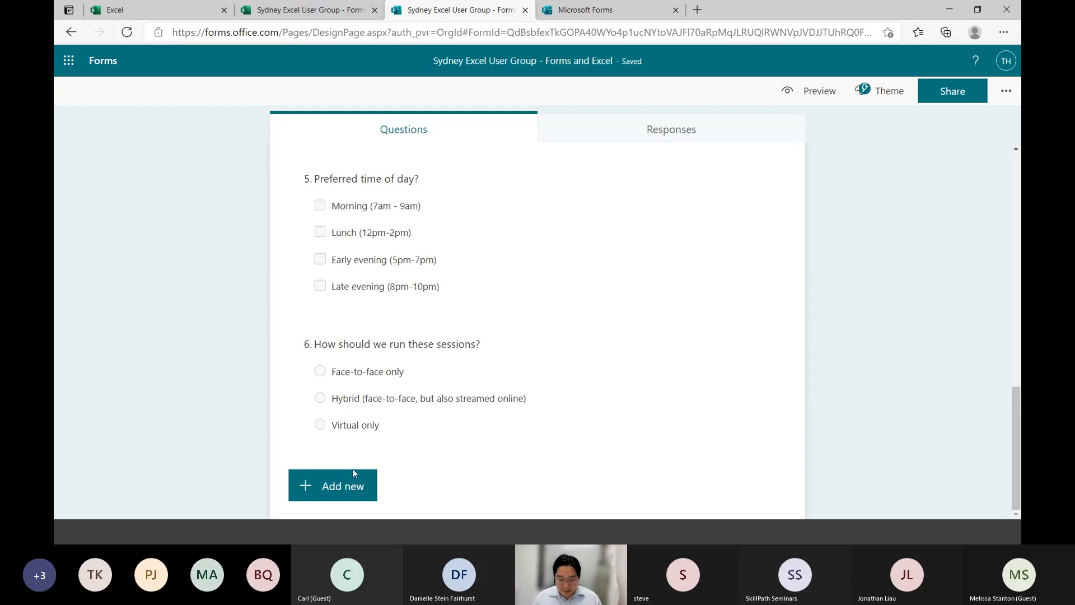
Add a Text question below question 6 titled "Who do you think we should invite to present?"
click(336, 497)
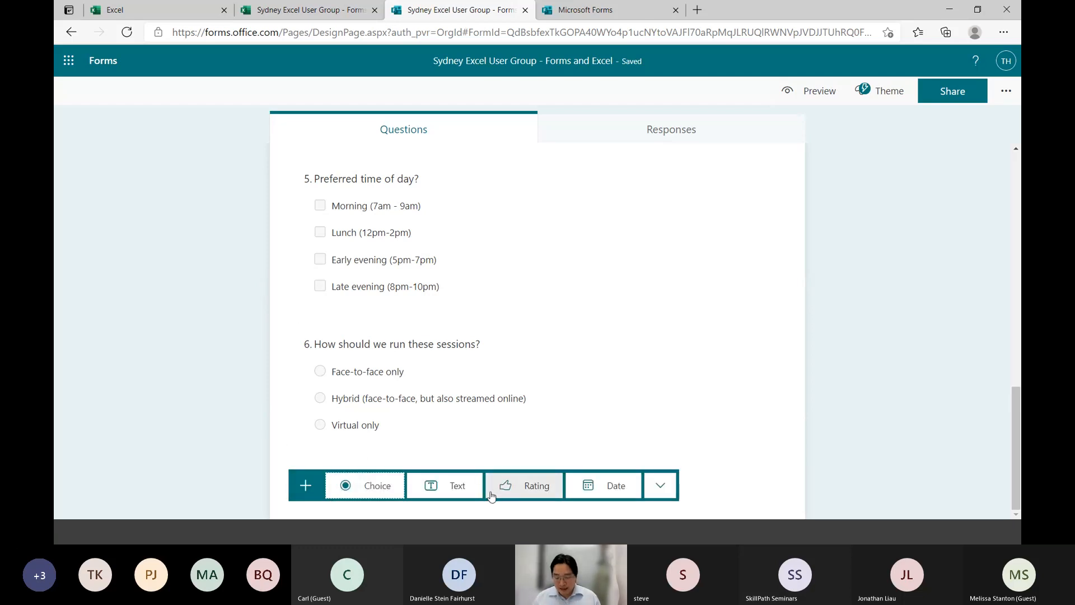
click(445, 493)
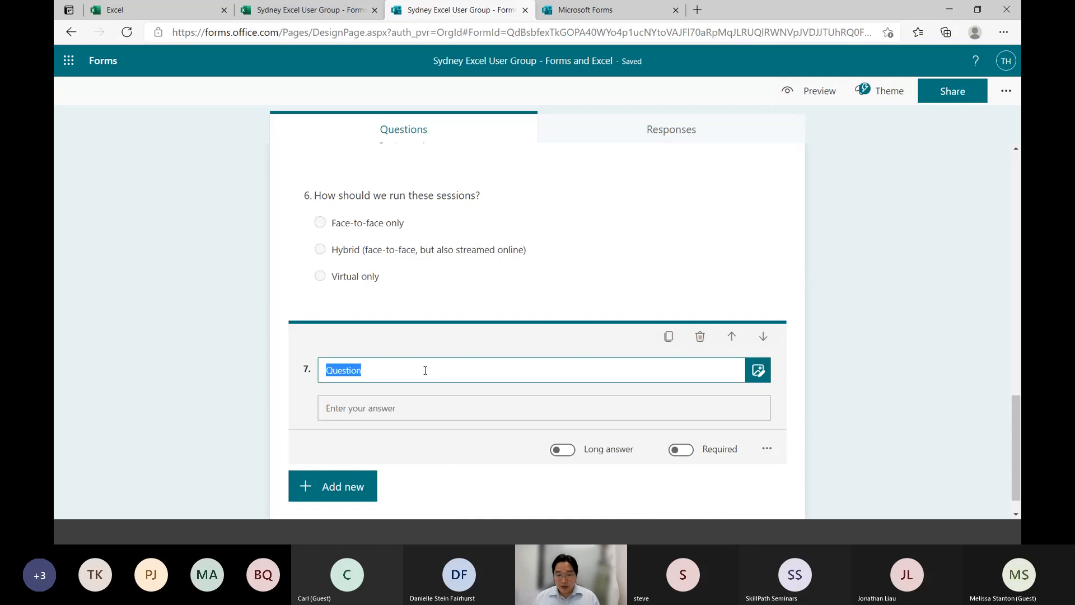
text(Who do )
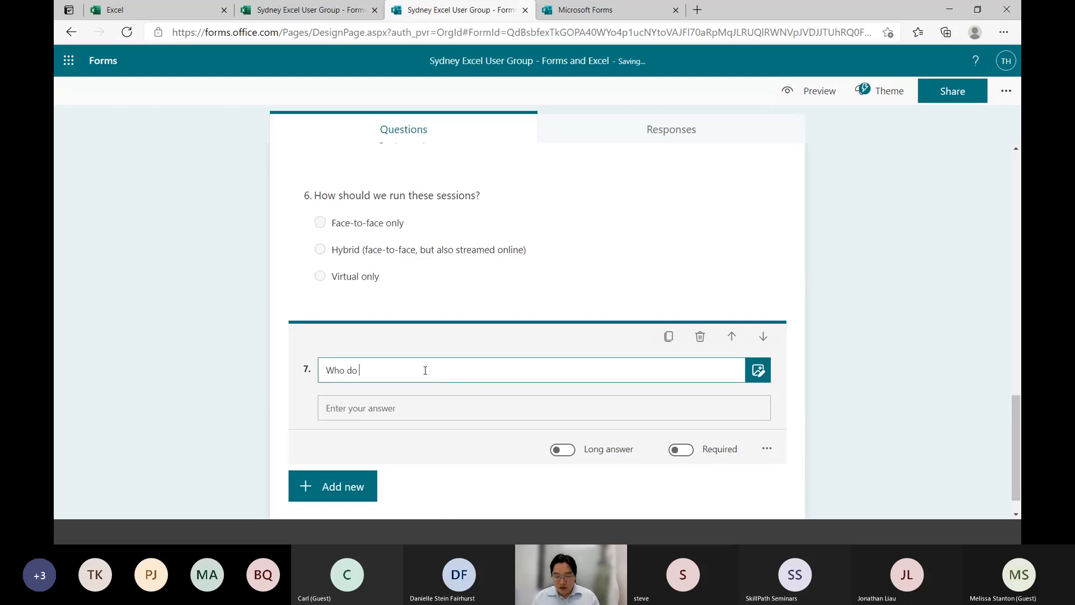
text(you think we should in)
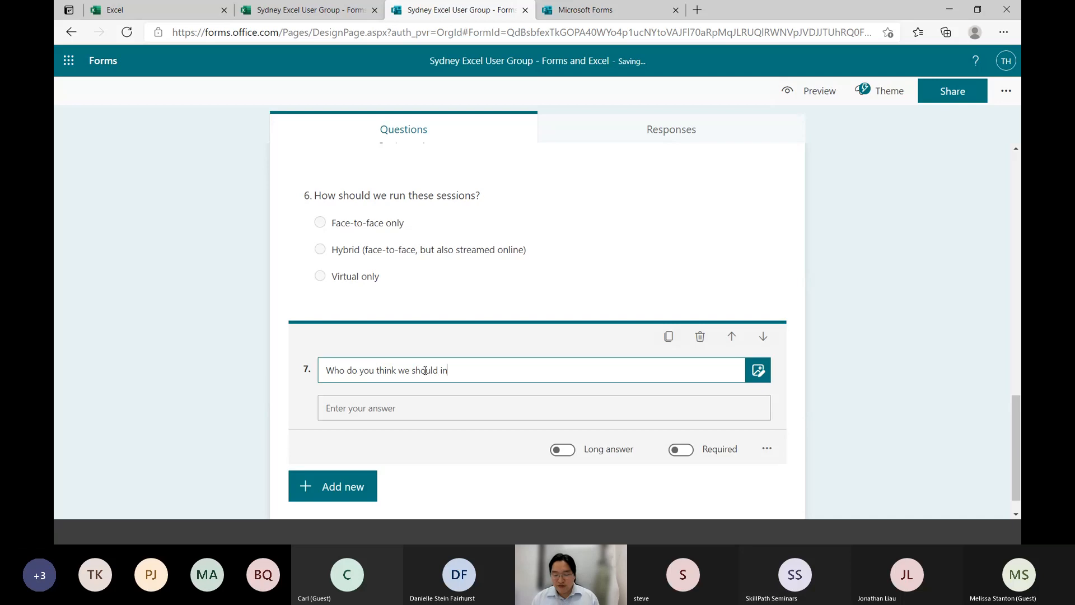
text(vite to present?)
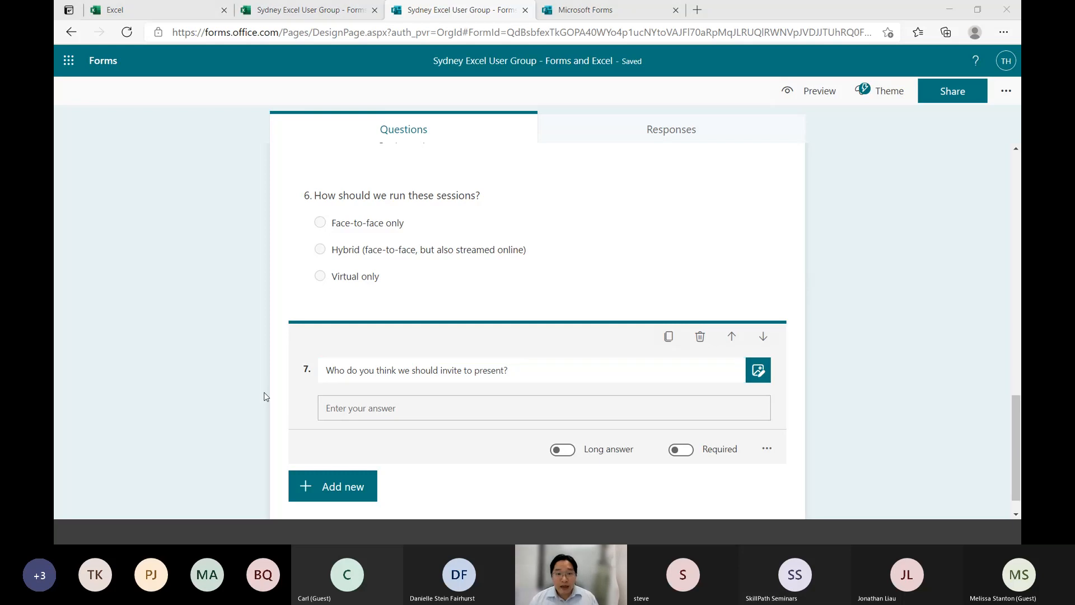
key(alt+Tab)
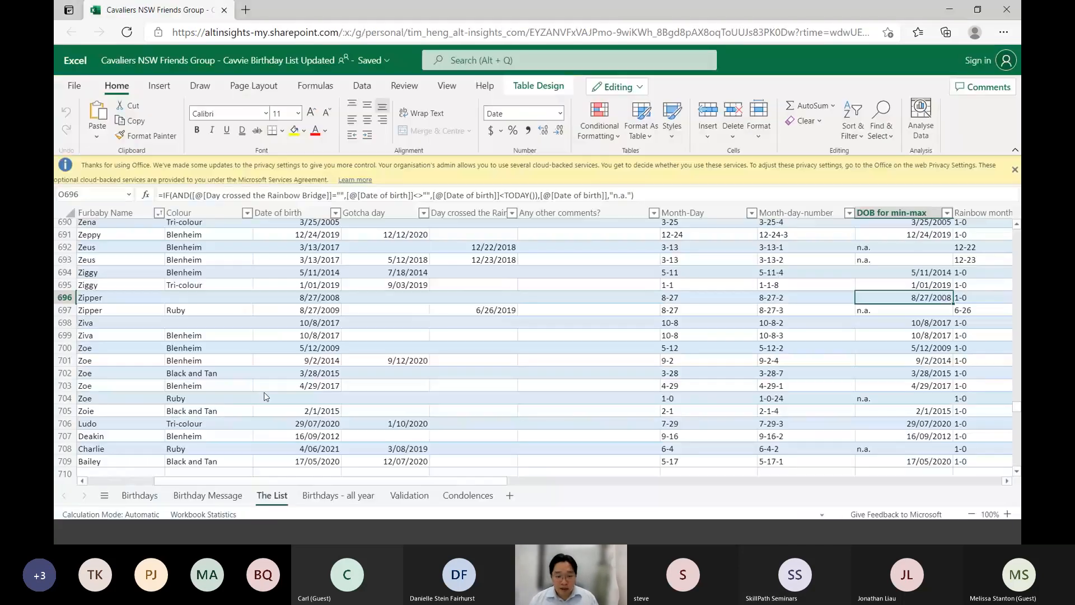
key(alt)
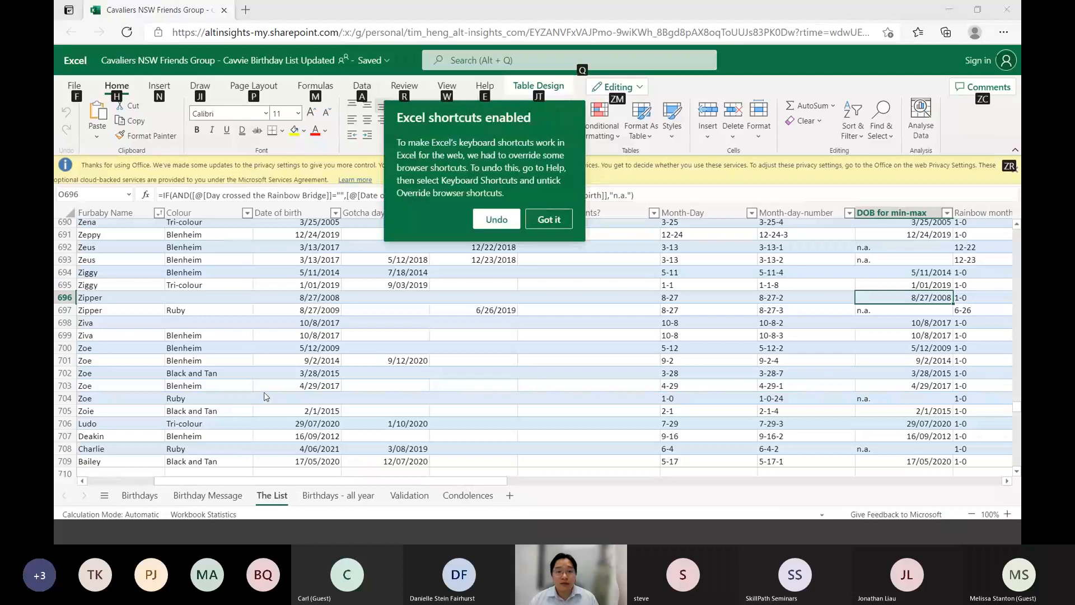
key(alt+Tab)
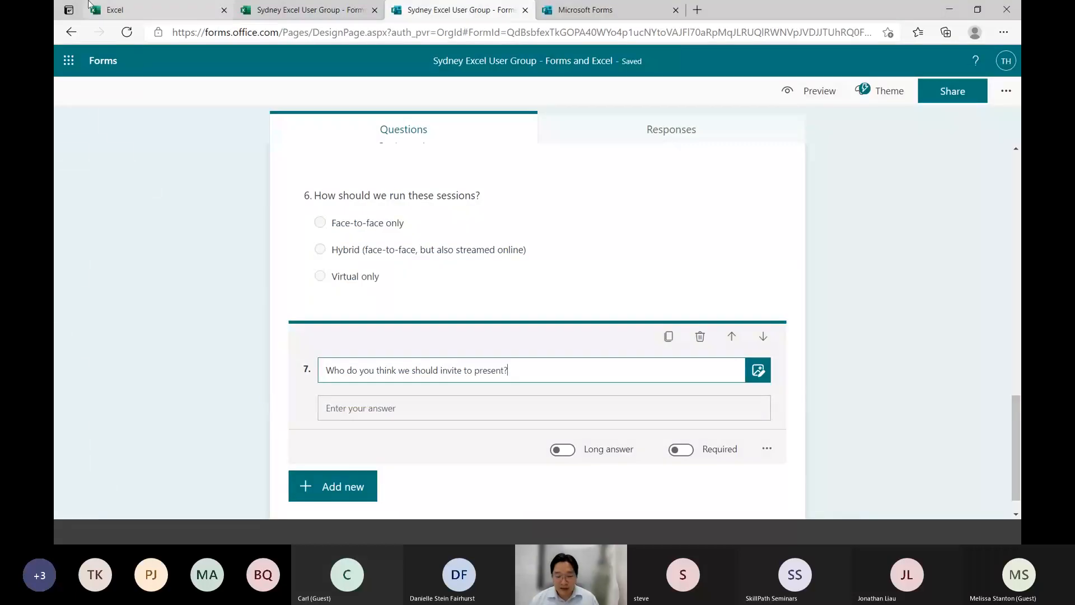
Switch to the linked Excel workbook and examine the response table's columns on the Form1 sheet, including Email and Name
key(ctrl+shift+Tab)
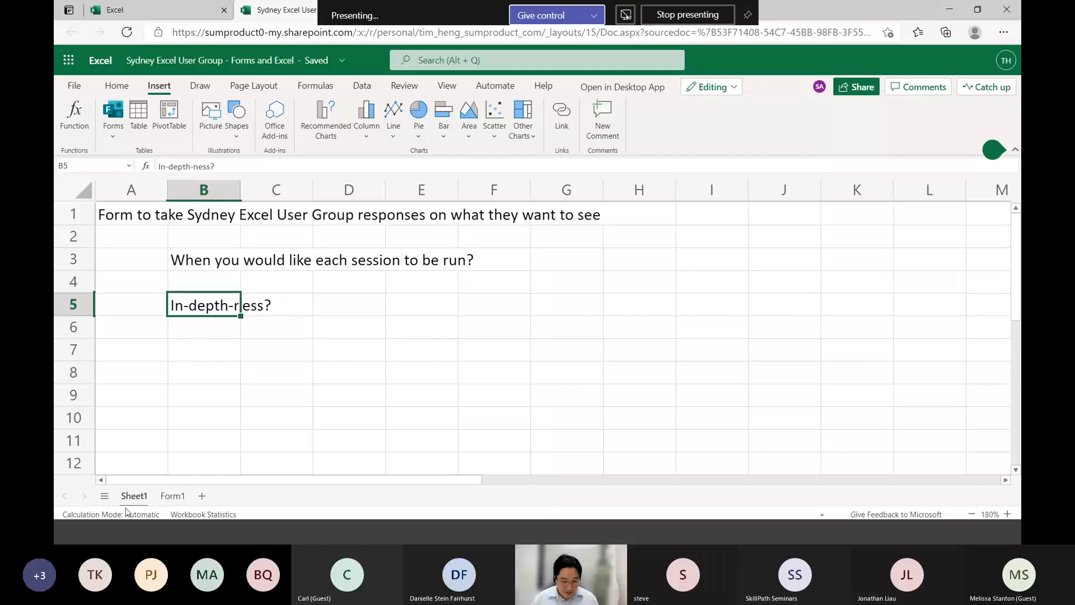
click(173, 496)
click(233, 391)
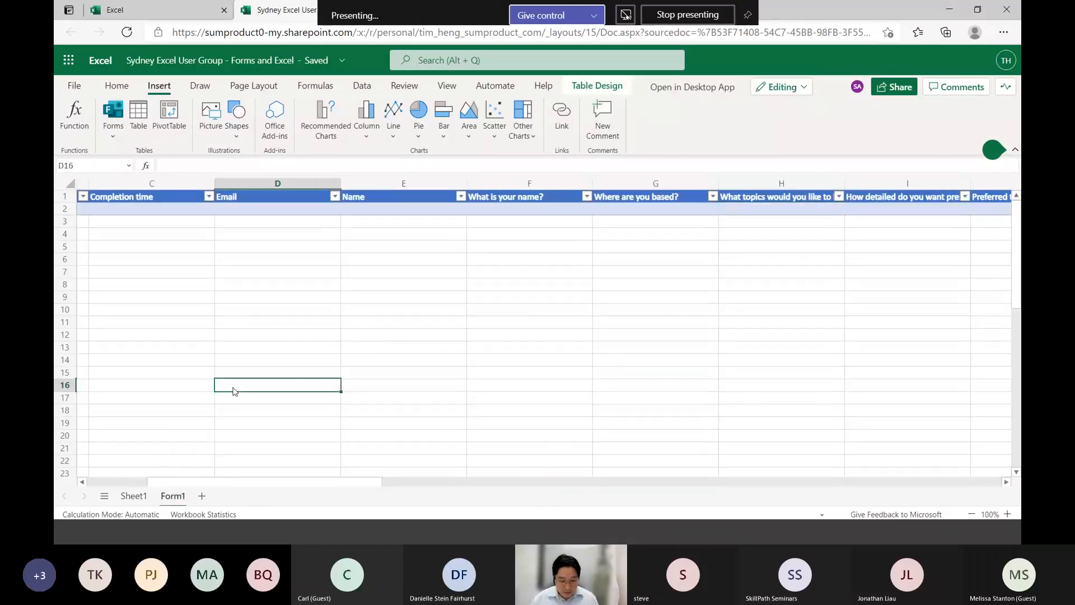
key(ctrl+Home)
key(Down)
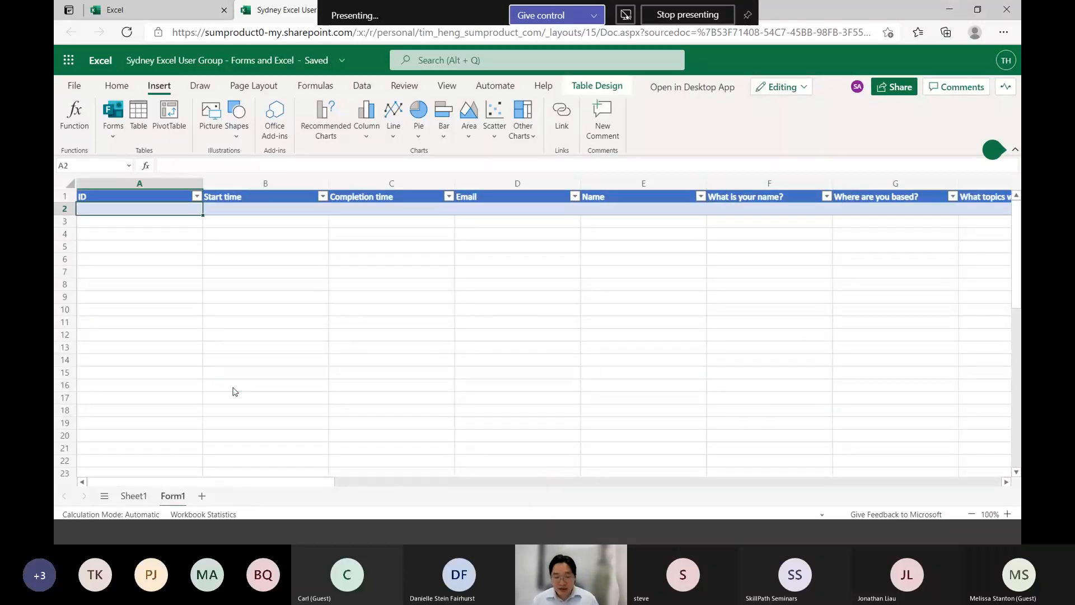
key(Right)
key(Right)
key(Right)
key(Right)
key(shift+Left)
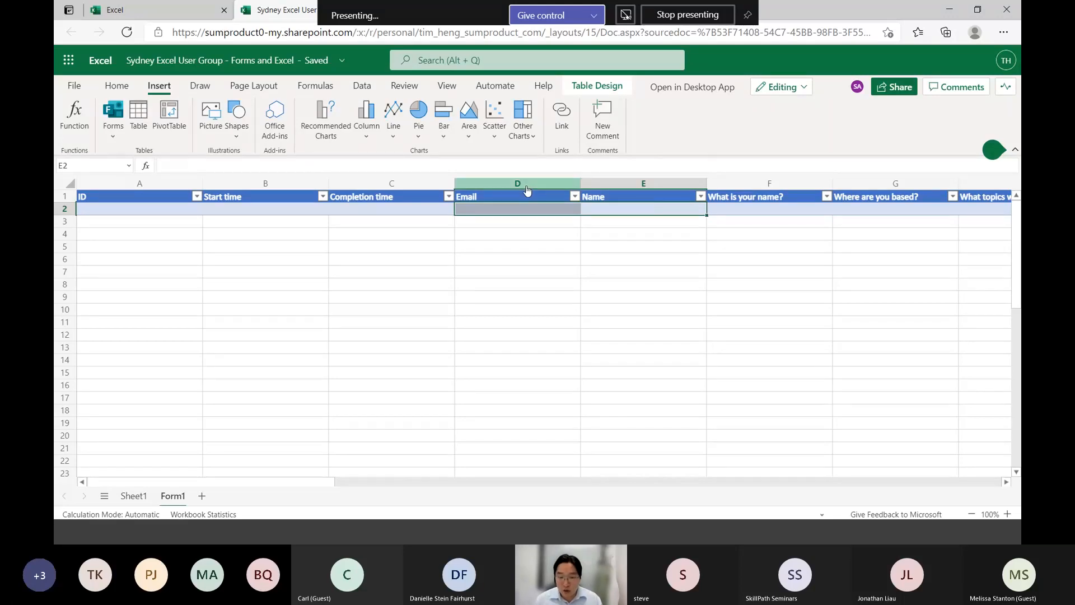
Switch back to the survey in Microsoft Forms and examine its options for sharing and collecting responses
key(ctrl+Tab)
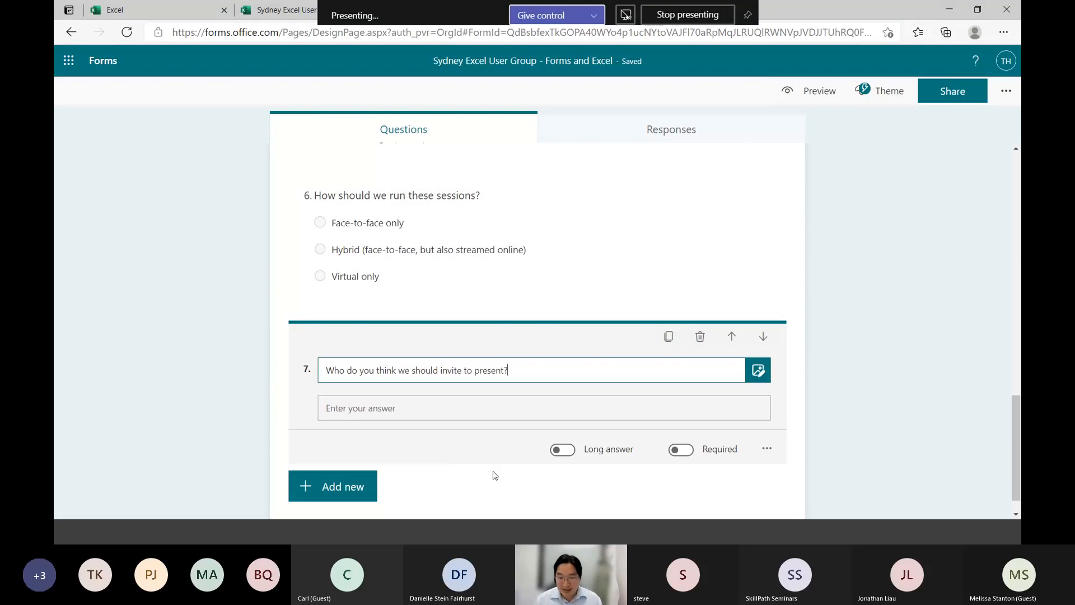
click(228, 405)
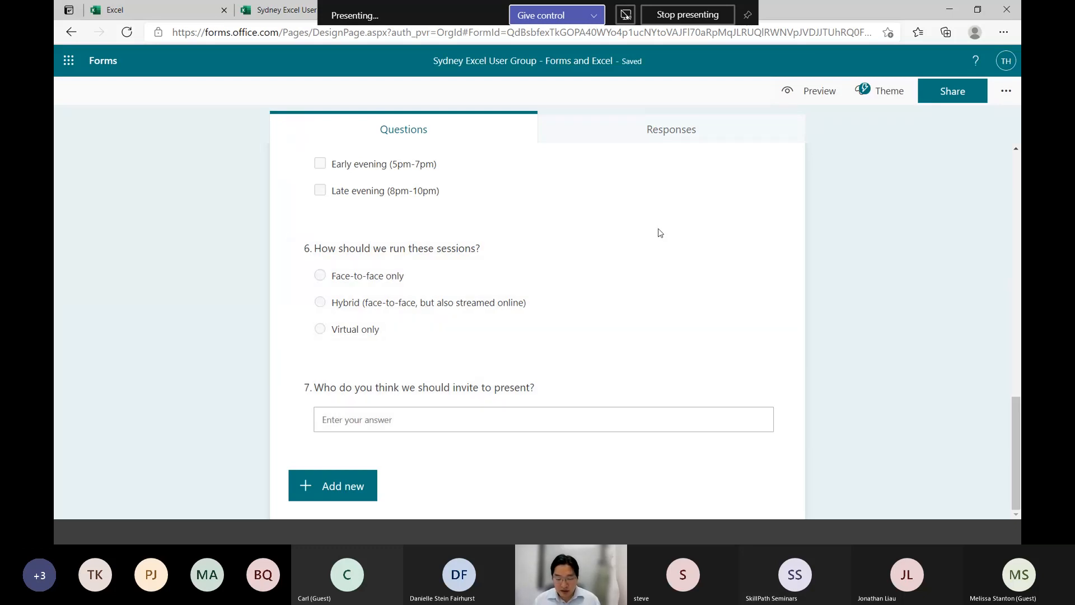
drag(1017, 419, 990, 251)
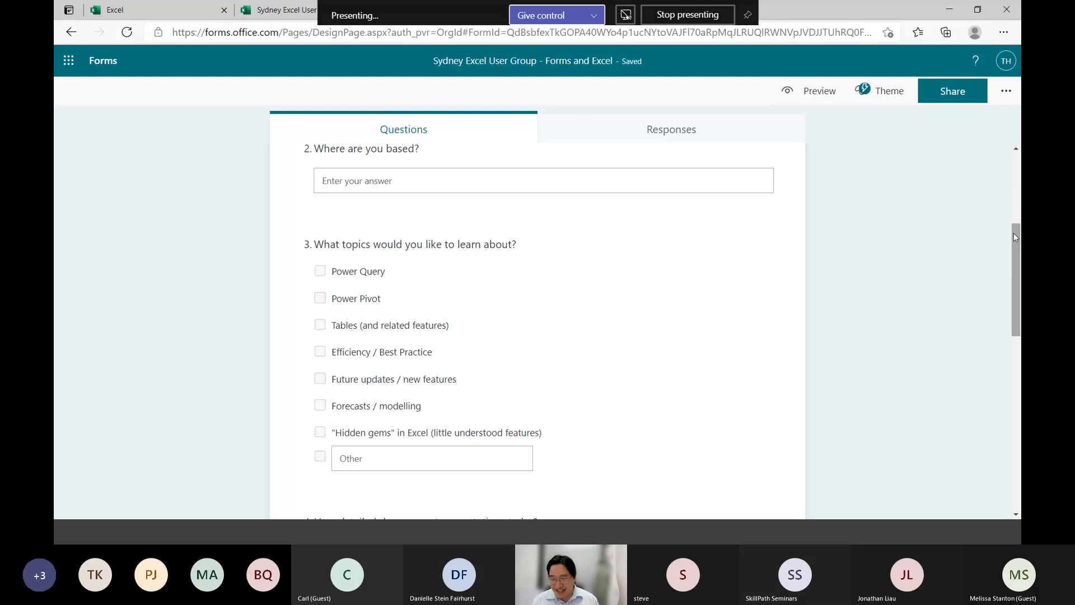
drag(1014, 233, 1014, 233)
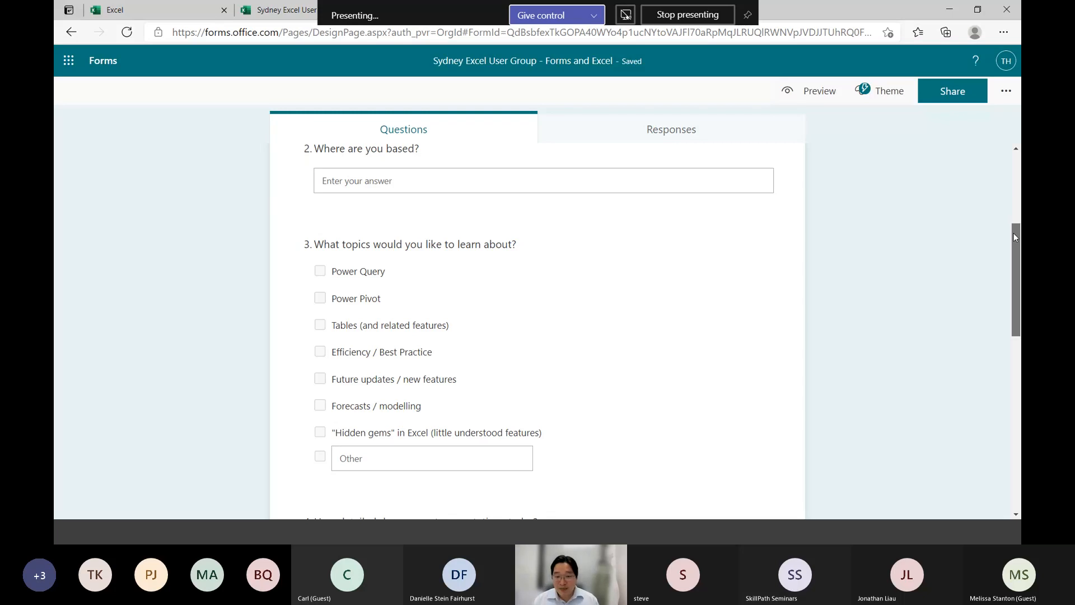
drag(1014, 233, 1014, 233)
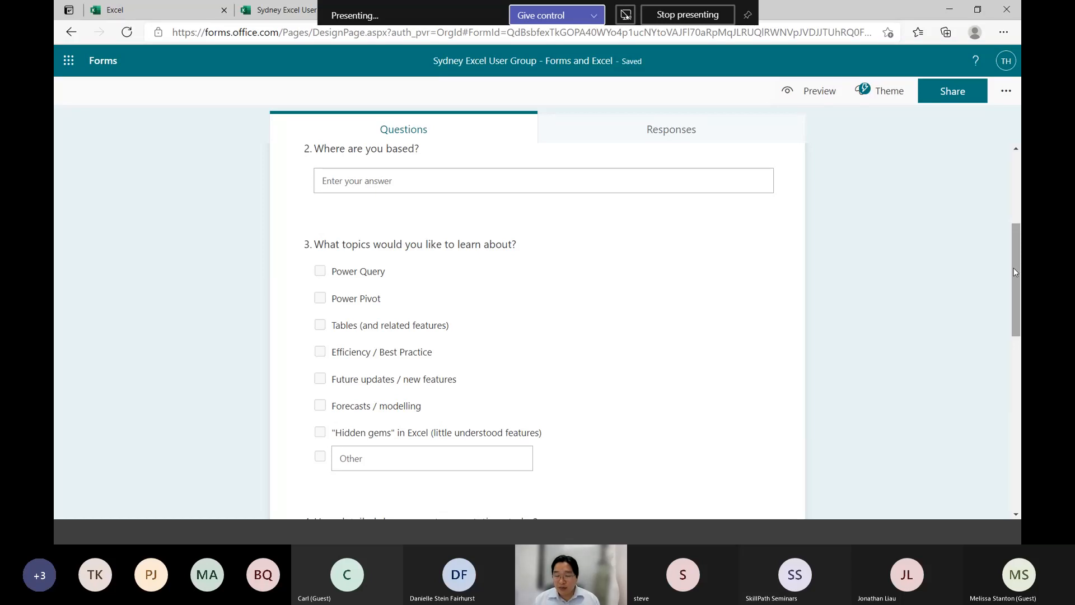
click(1007, 91)
click(953, 93)
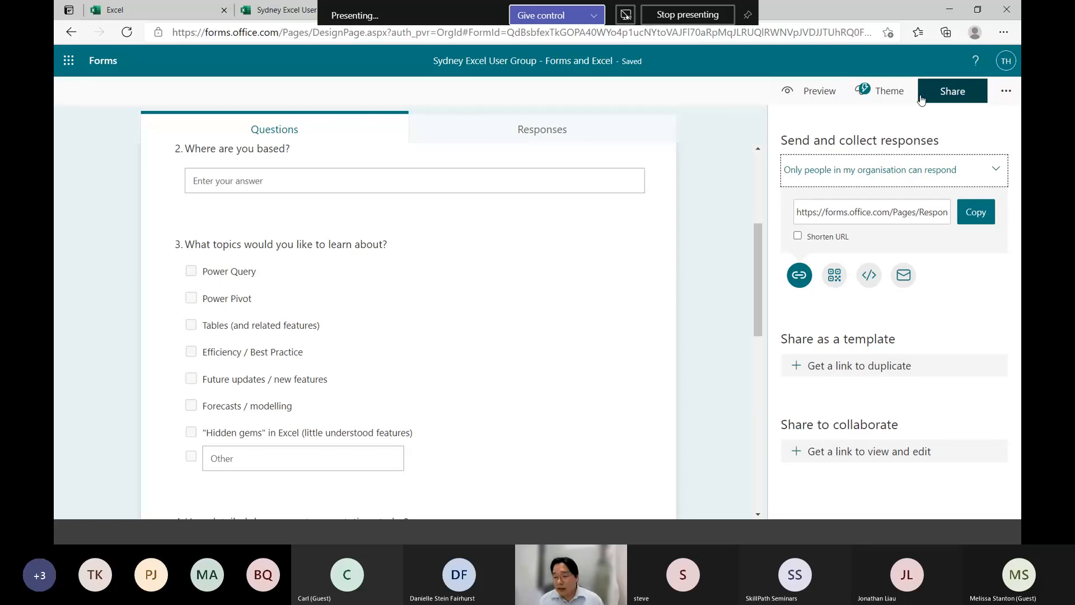
click(716, 192)
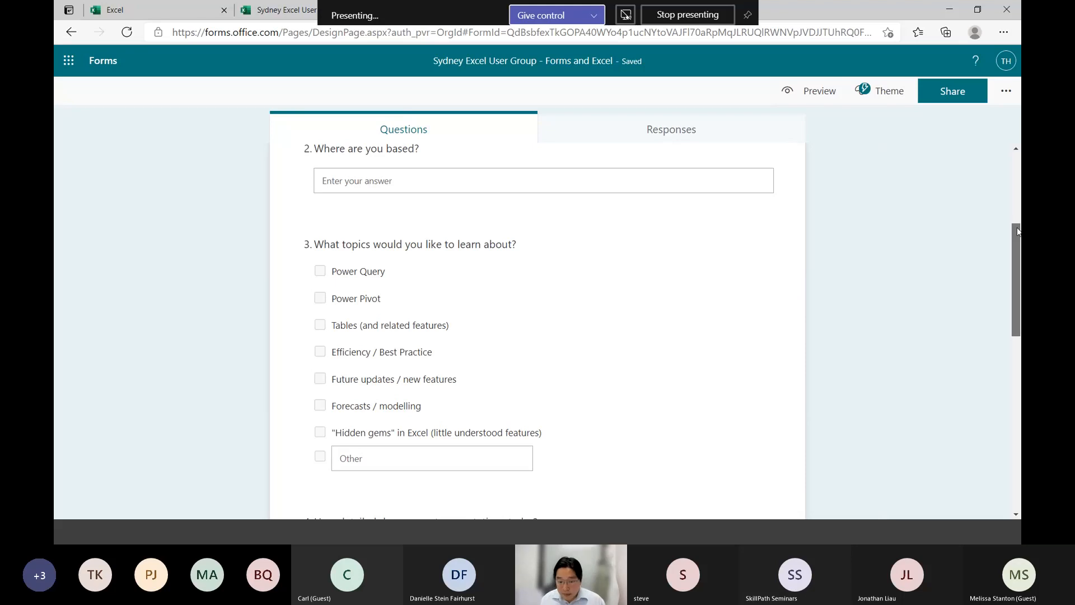
Add the form description "This is a form to help understand what people are looking for in our User Group presentations!"
drag(1018, 232, 1008, 141)
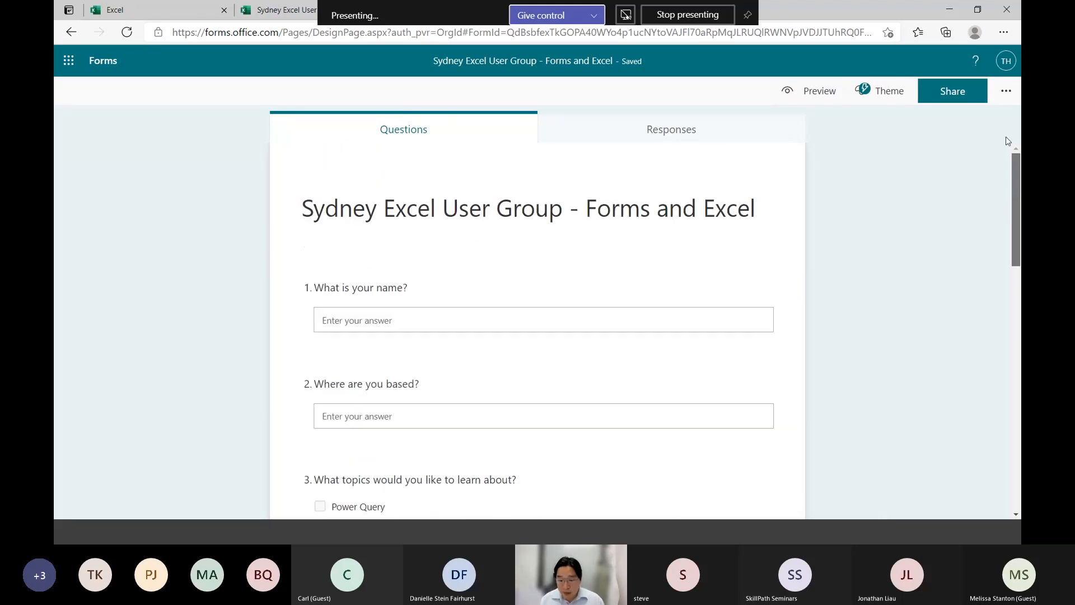
click(684, 233)
click(513, 236)
text(This)
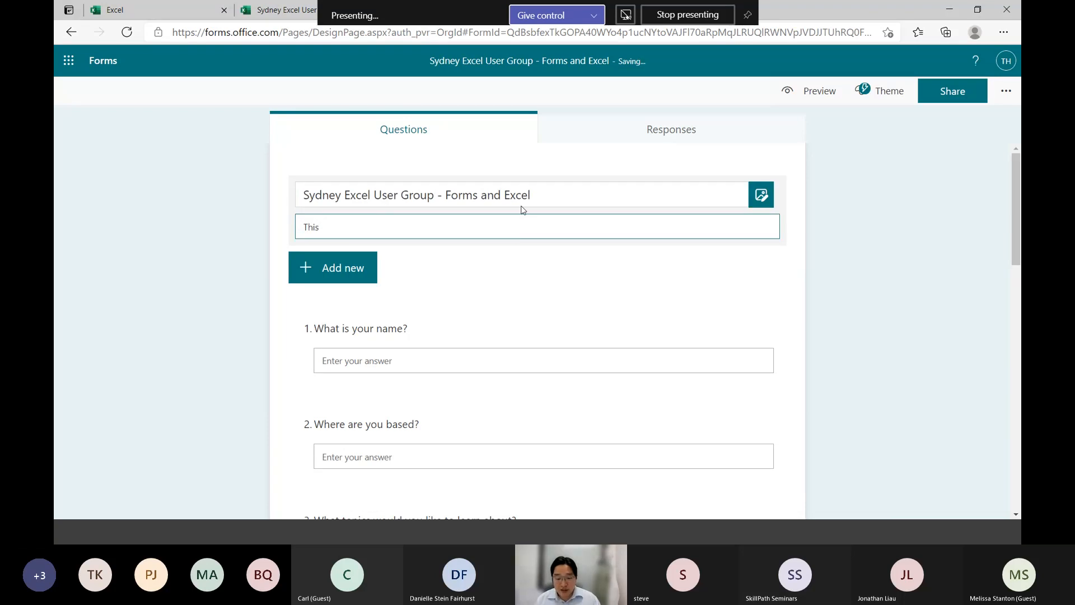
text( is a form to help under)
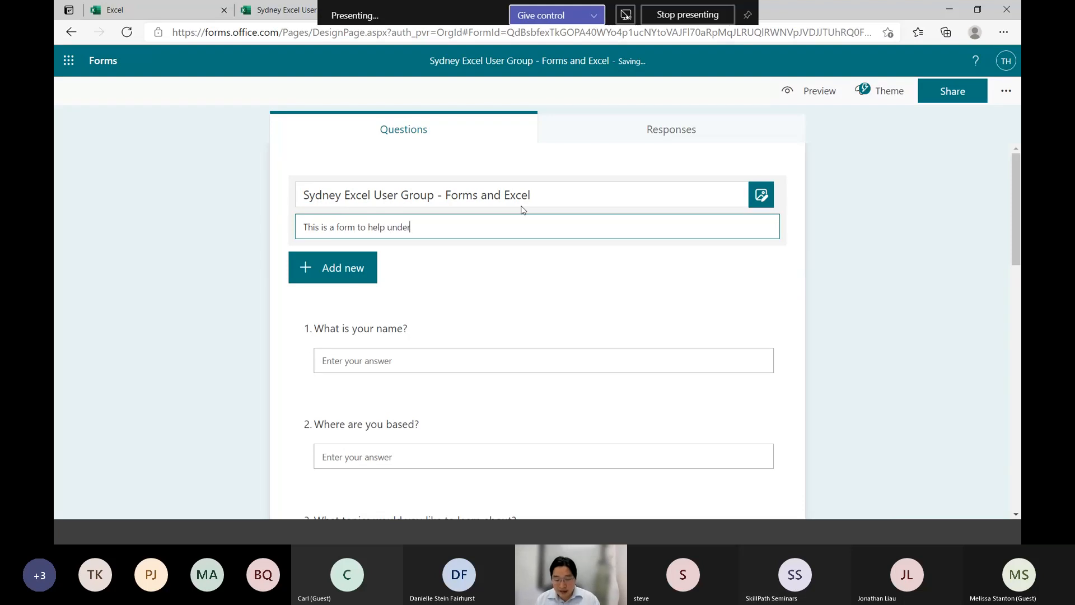
text(stand what people are looking for i)
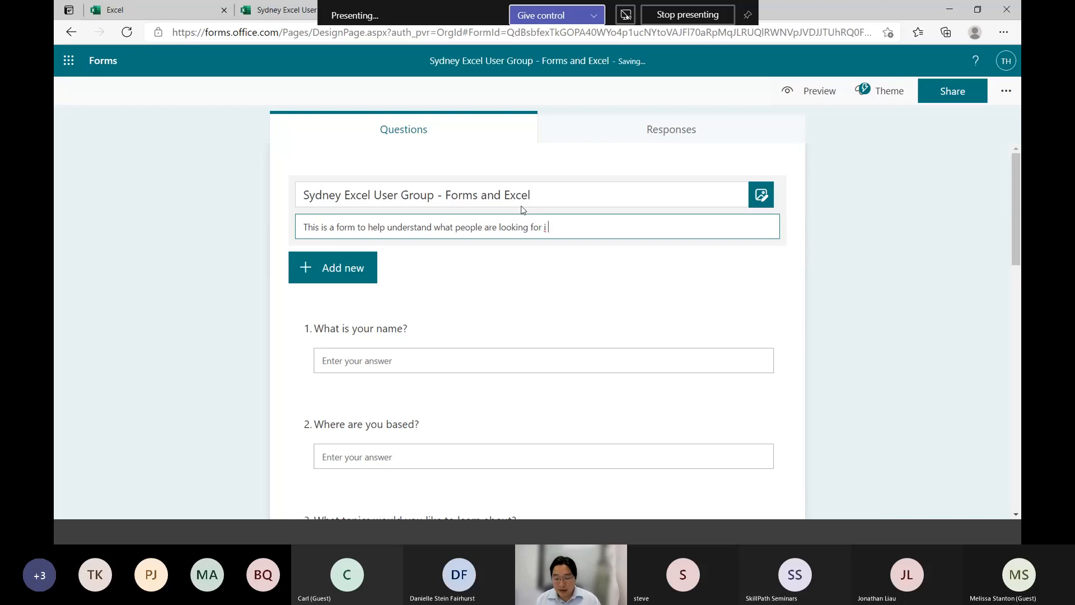
text(n our User Group presentations)
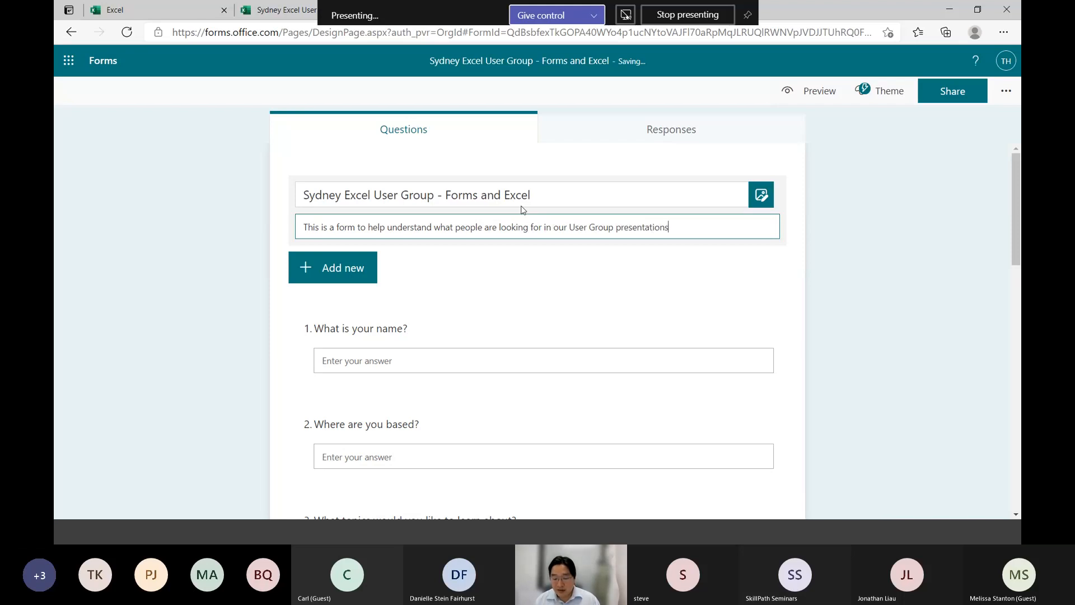
text(!  Your responses)
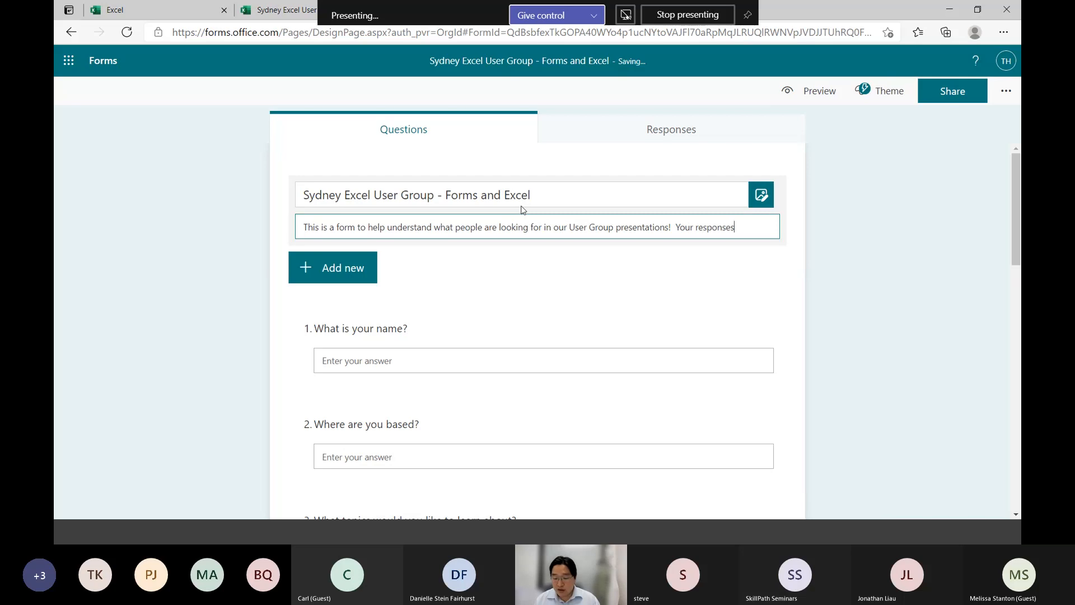
text( will help guide t)
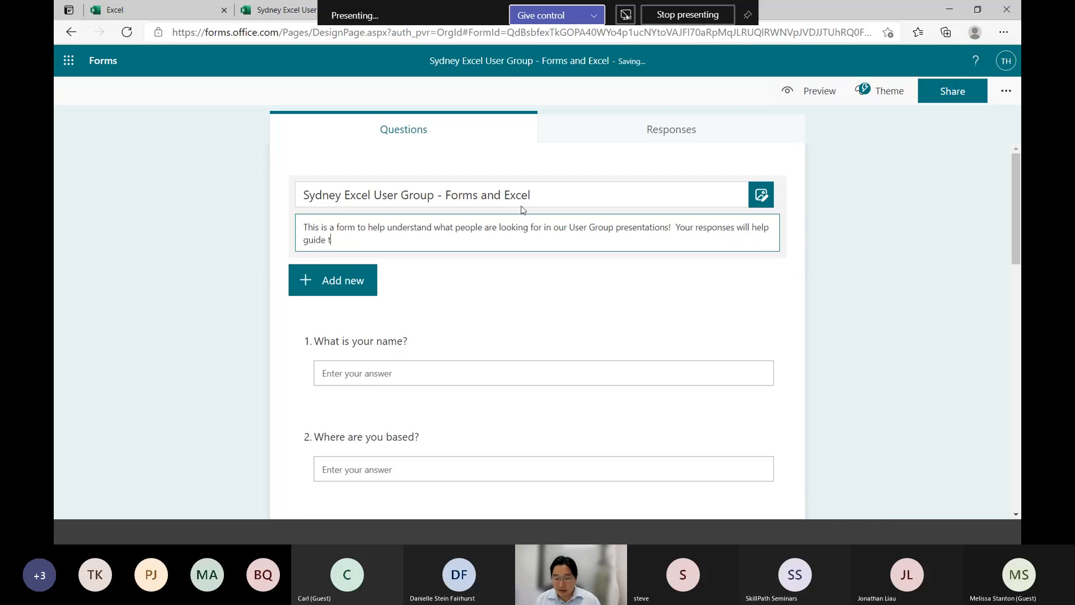
text(he future of our presentations)
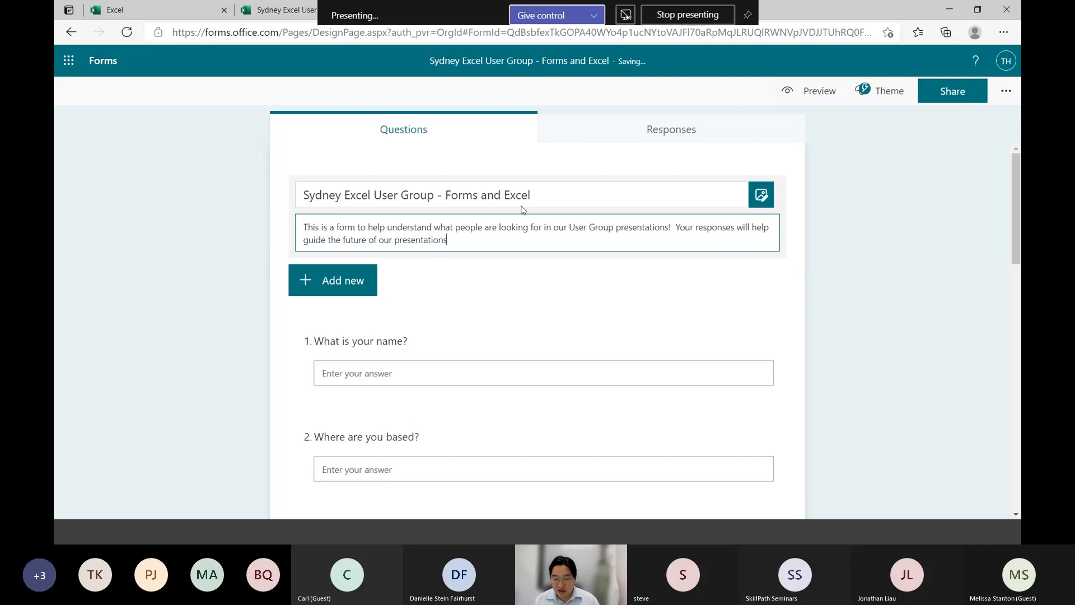
text( and help us )
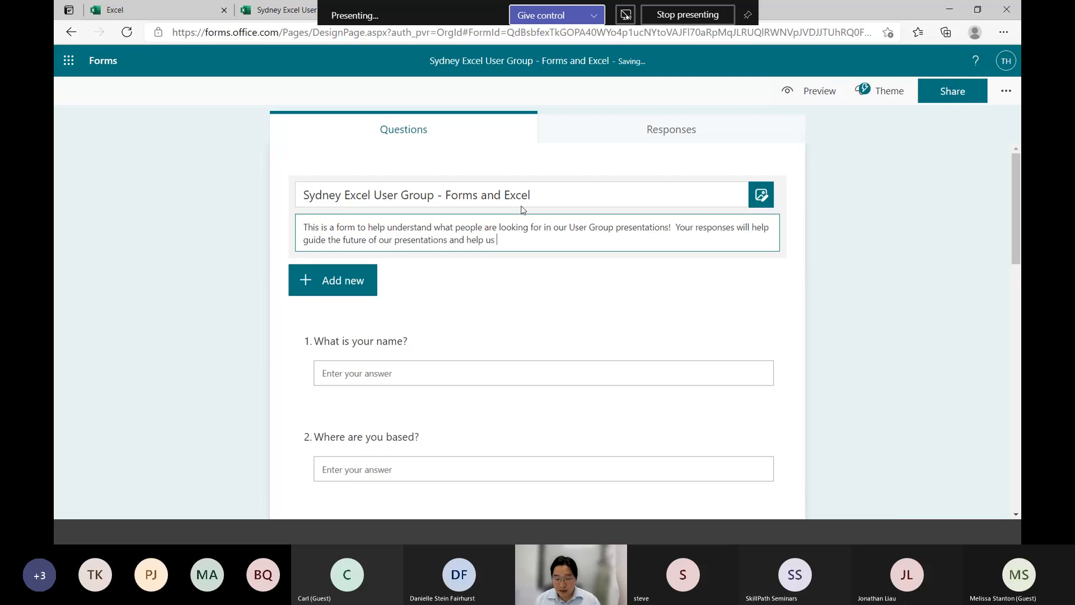
text(tailor our sessions to be b)
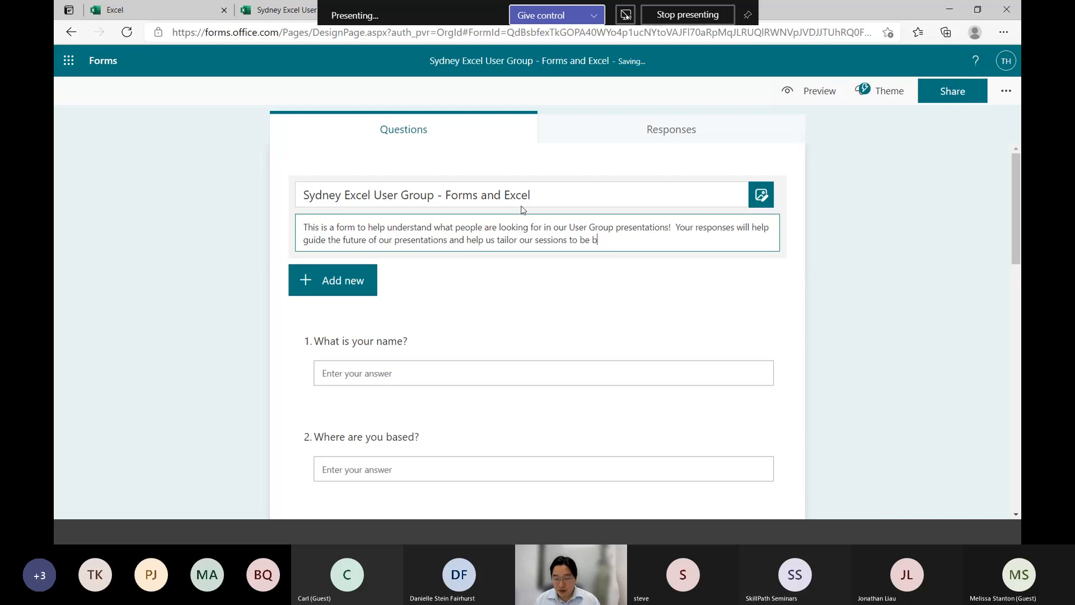
key(BackSpace)
text(on items that yo uare)
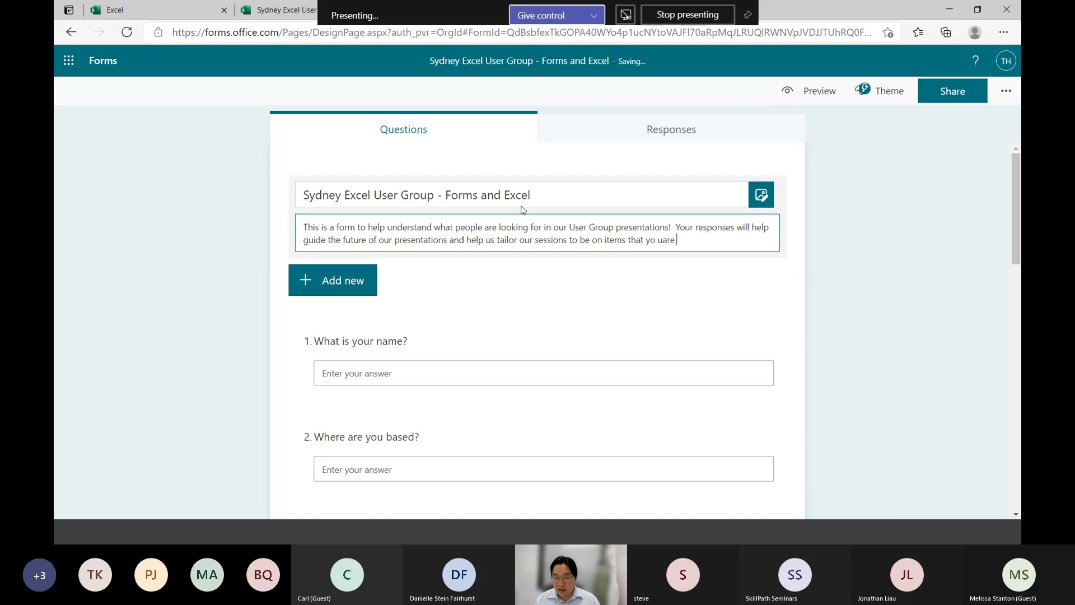
Extend the description: "Your responses will help guide the future of our presentations and help us tailor our sessions to be on items that you are interested in."
key(BackSpace)
key(BackSpace)
key(BackSpace)
key(BackSpace)
key(BackSpace)
text(u)
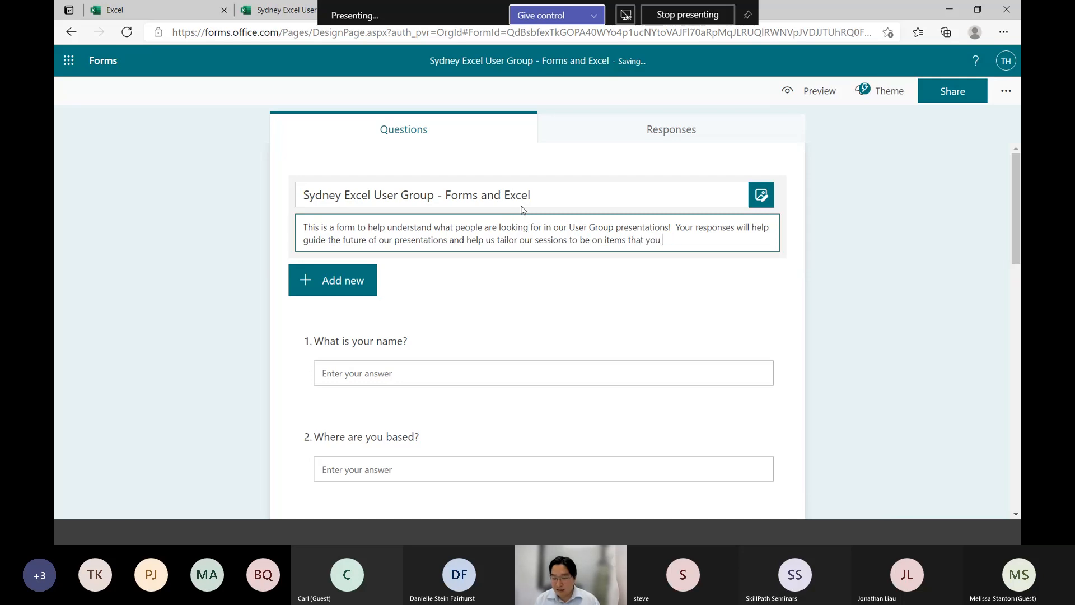
text( are interested in.)
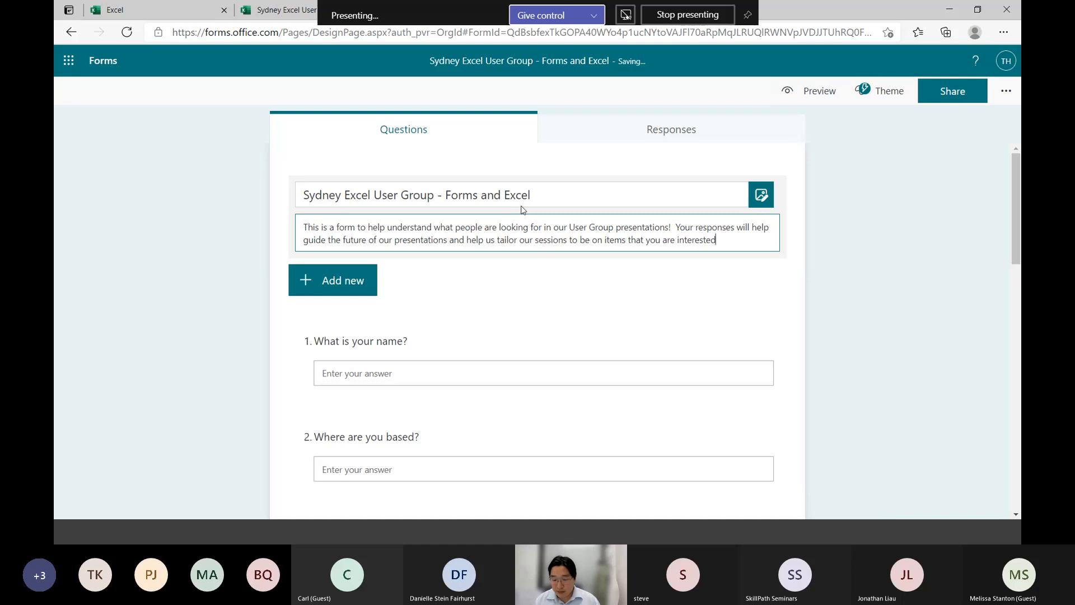
click(830, 284)
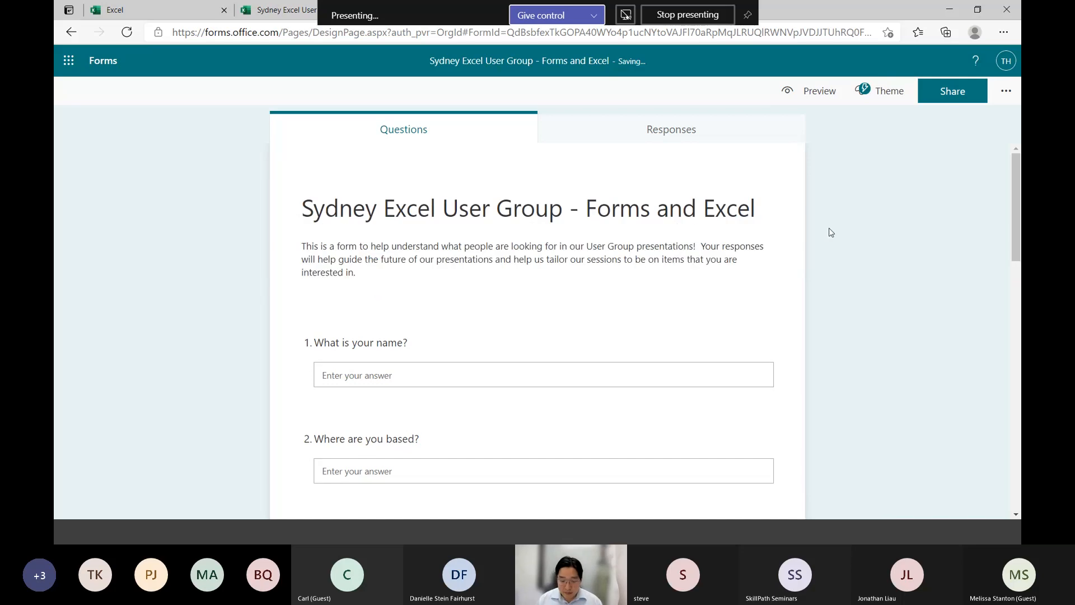
Add a Text question below question 7 titled "Do you have any other comments you would like to add?"
scroll(831, 232, down, 15)
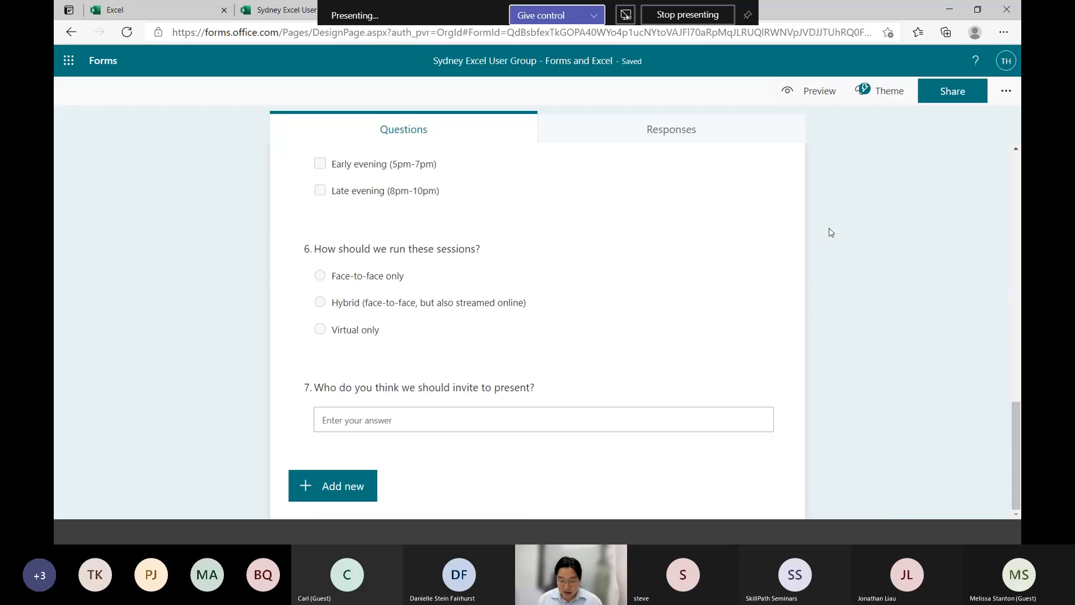
click(341, 494)
click(460, 486)
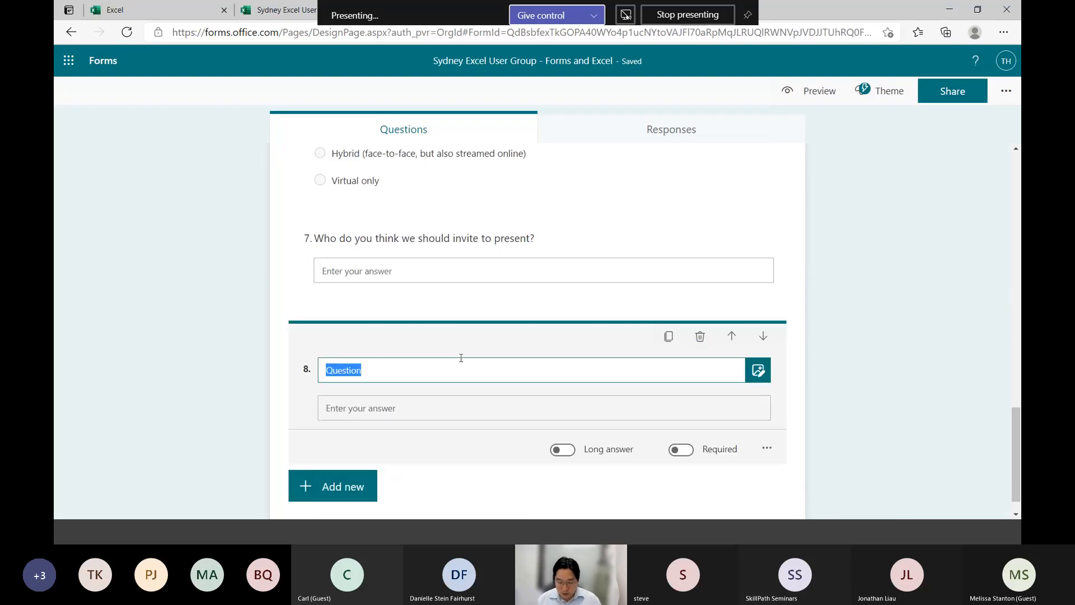
text(Do you have any q)
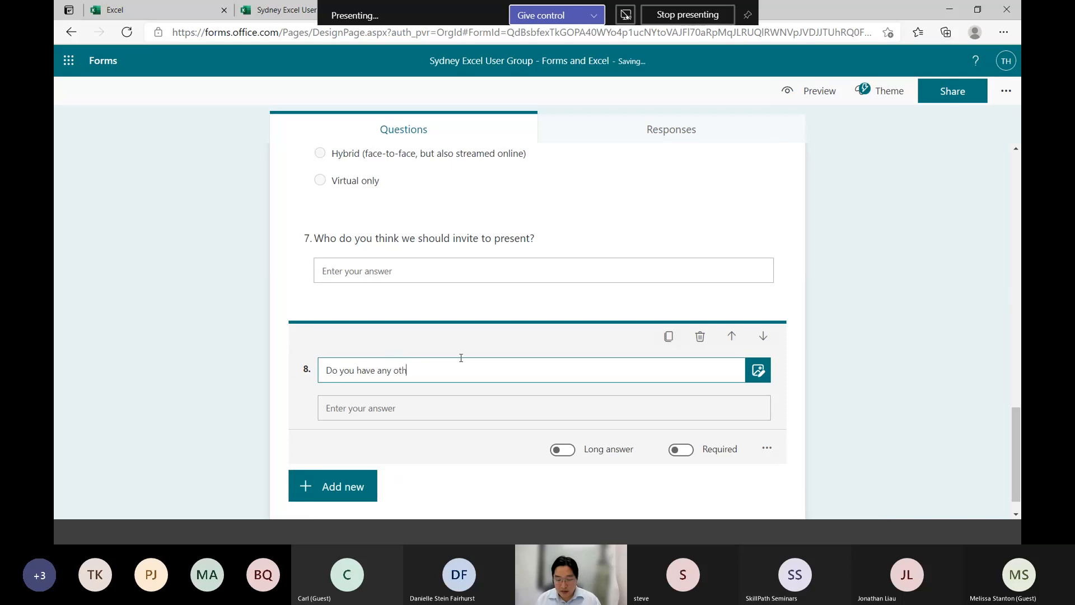
text(uestions)
key(ctrl+shift+Left)
text(o)
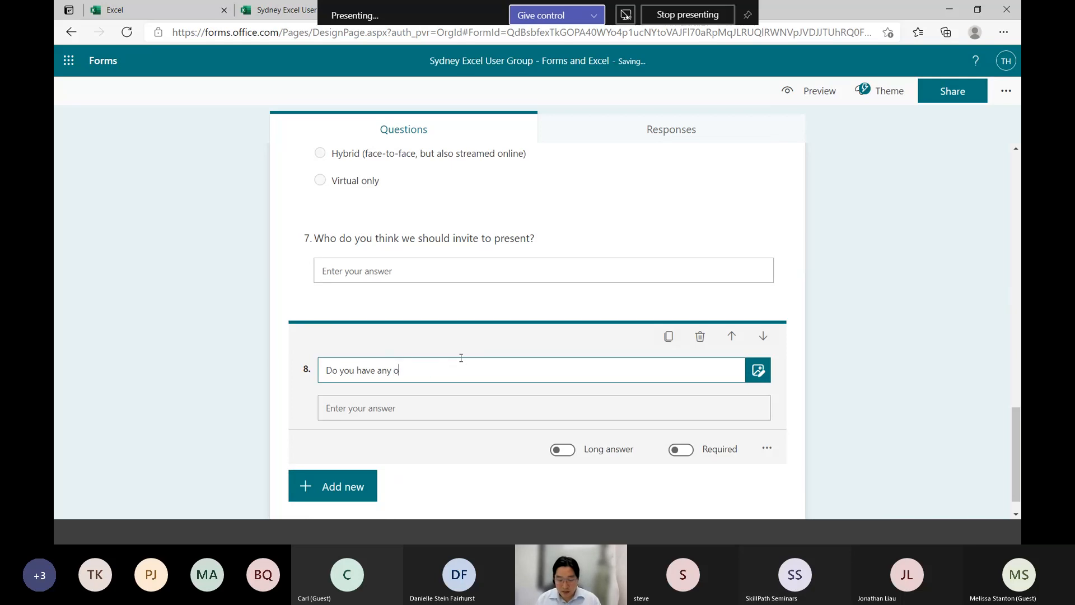
text(ther comments you would like to add?)
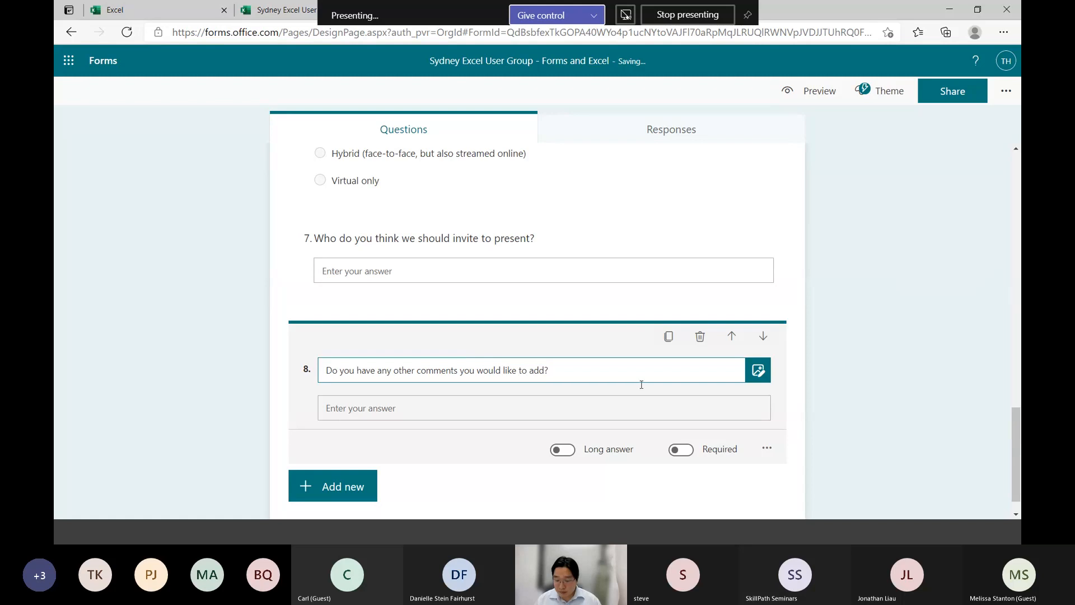
click(821, 423)
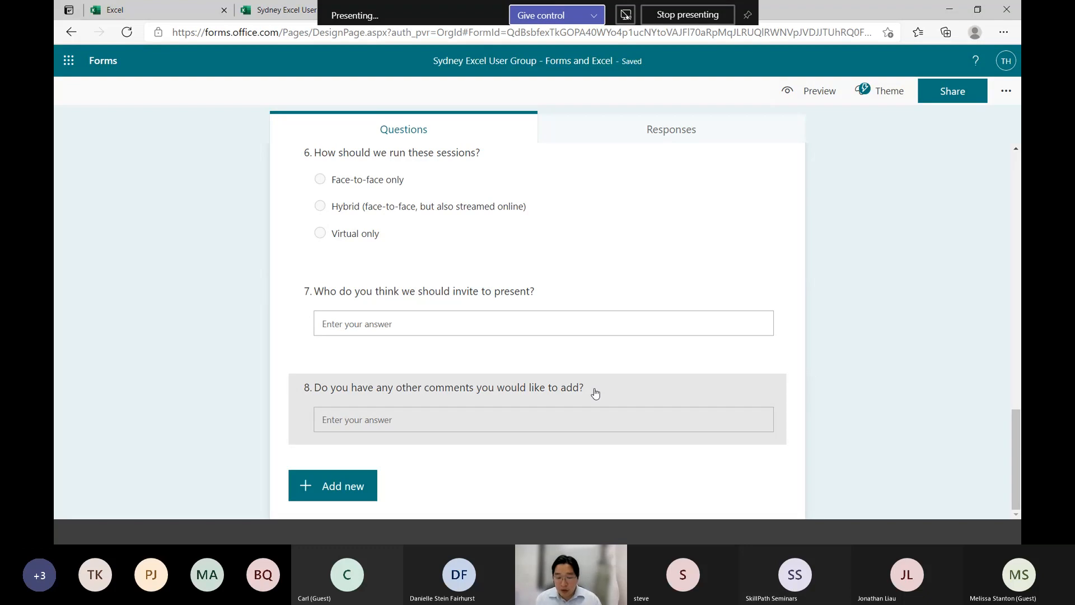
Examine question 3 about learning topics, including its answer options and its Multiple answers and Required settings
scroll(595, 393, up, 10)
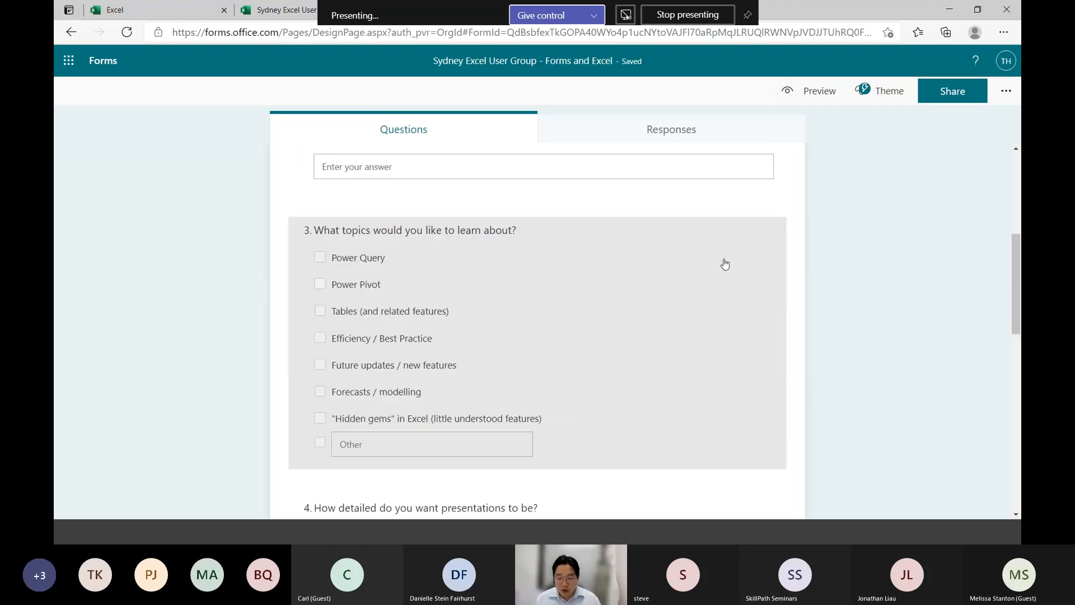
click(710, 242)
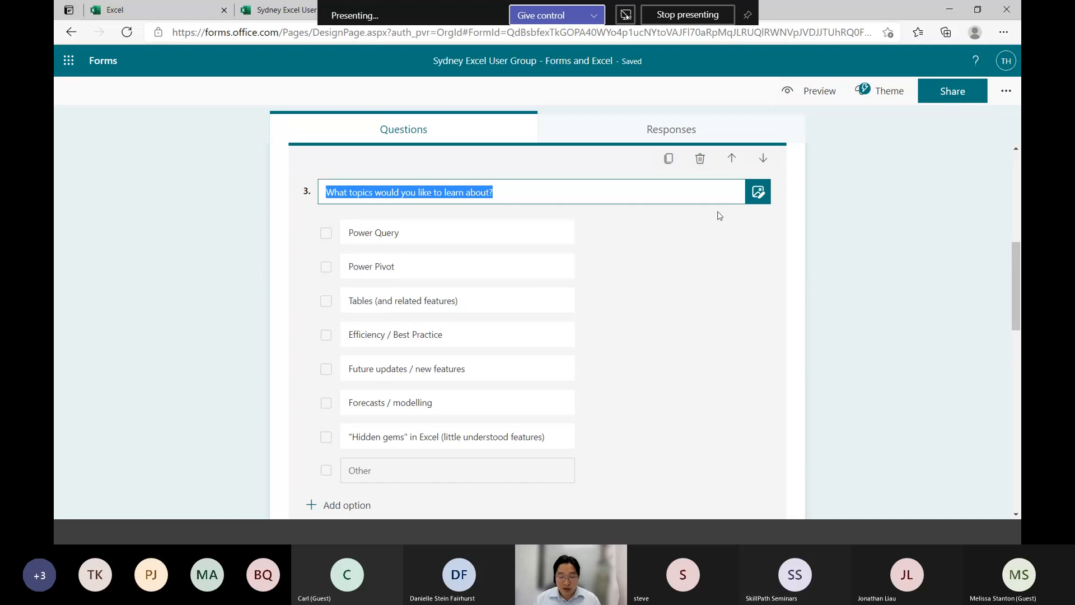
scroll(811, 363, down, 2)
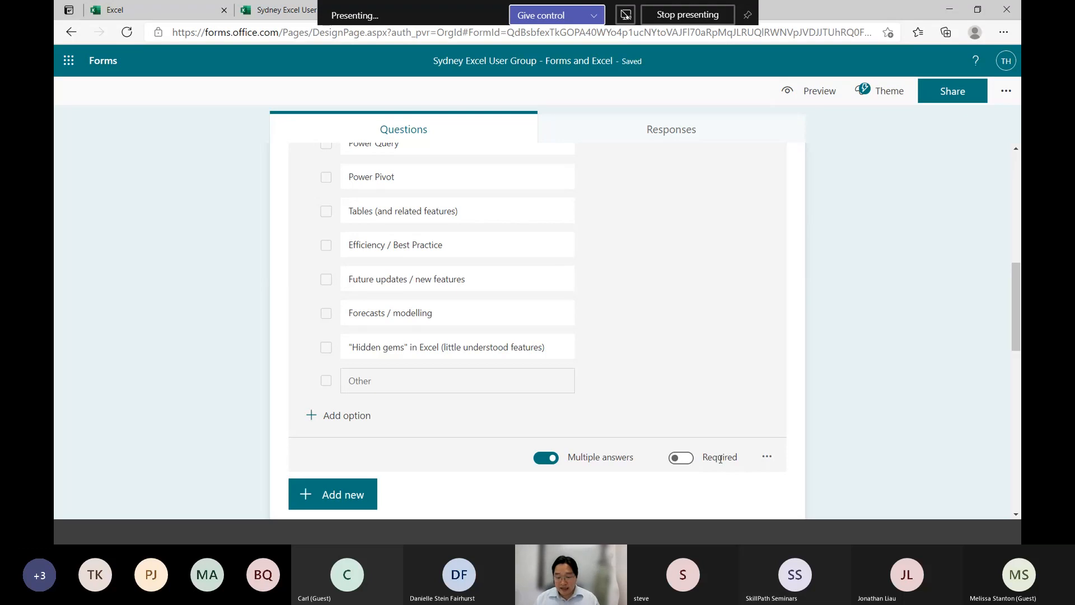
click(860, 427)
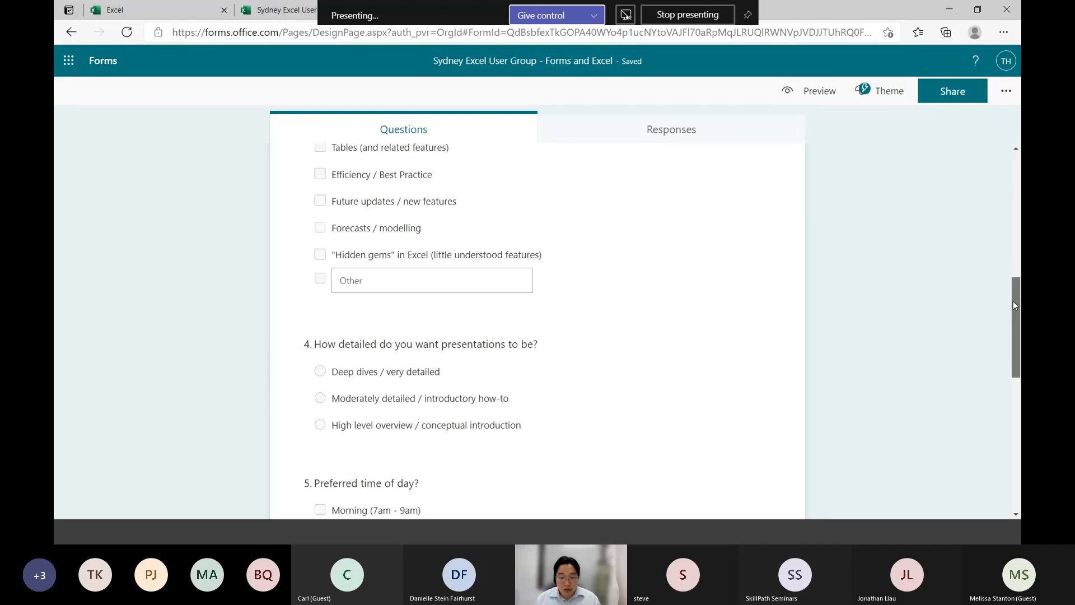
drag(1013, 300, 979, 255)
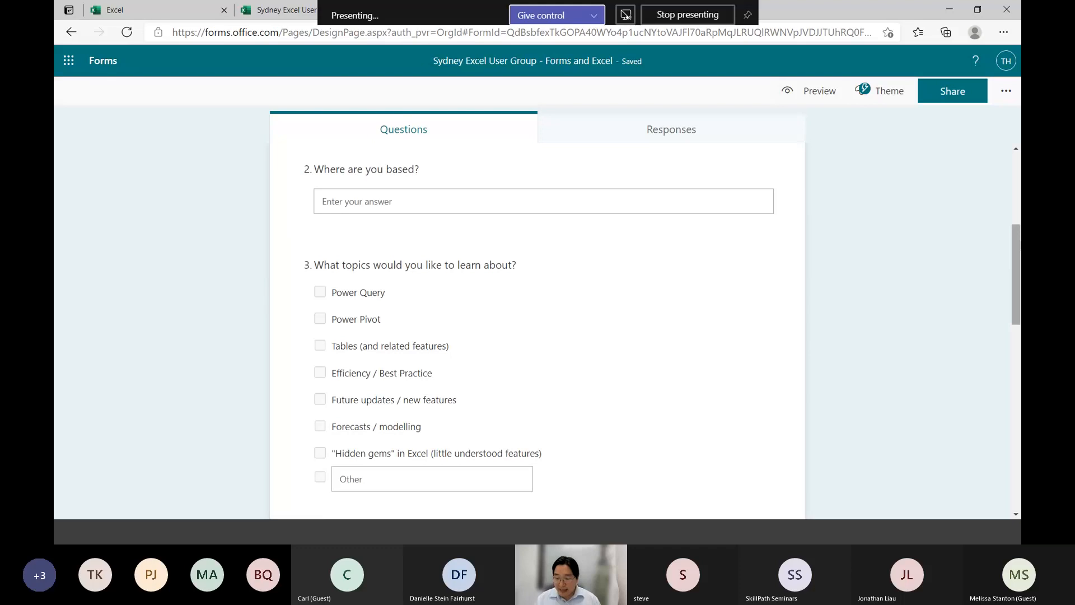
Add a new section below question 8 and title it "Page 2 of my form"
drag(1015, 263, 1019, 497)
click(325, 485)
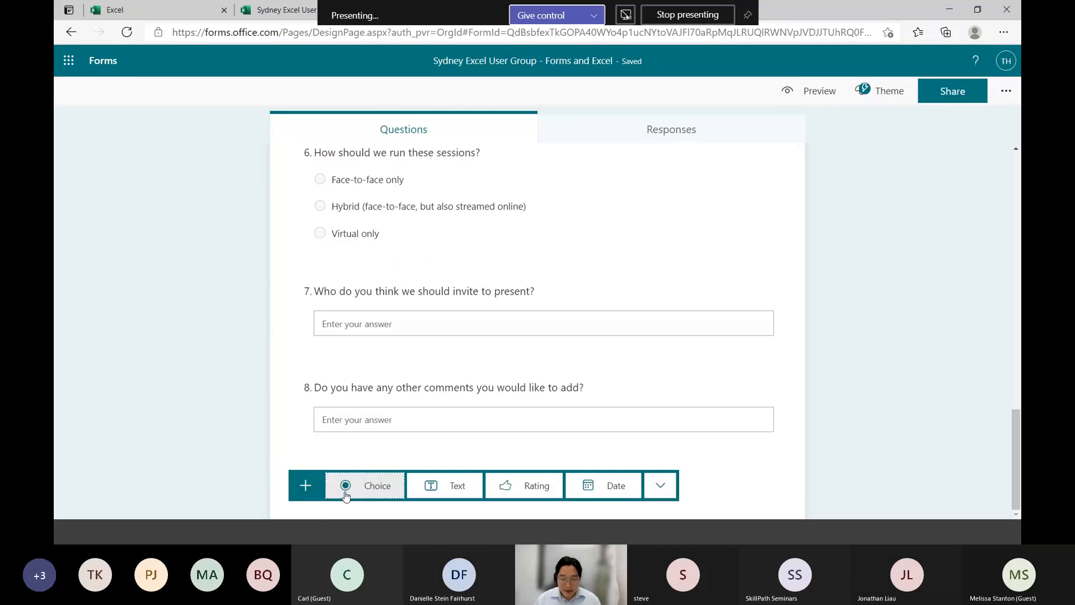
click(669, 488)
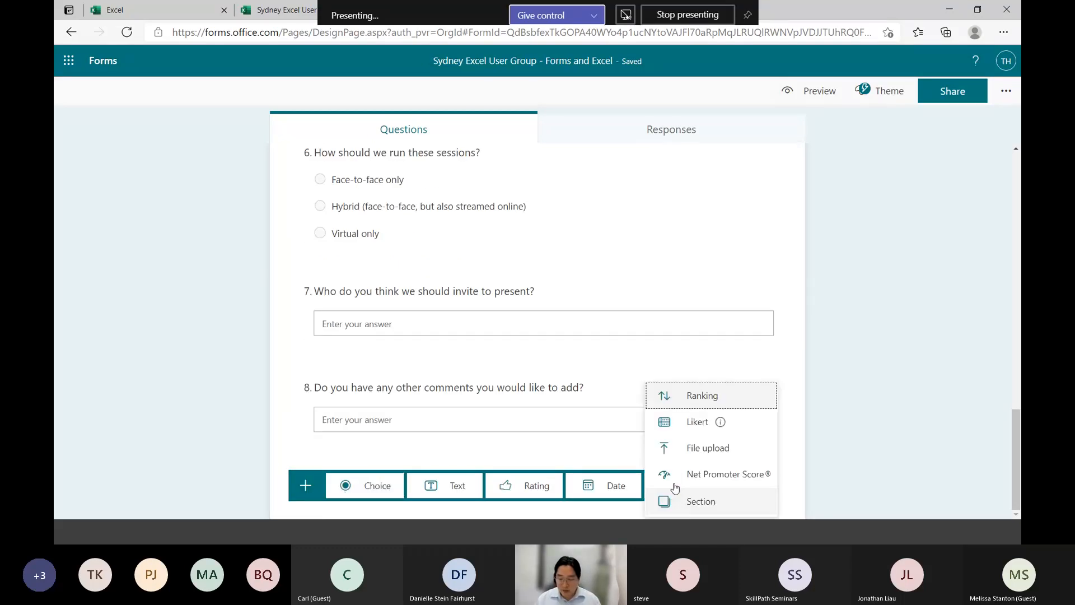
click(723, 505)
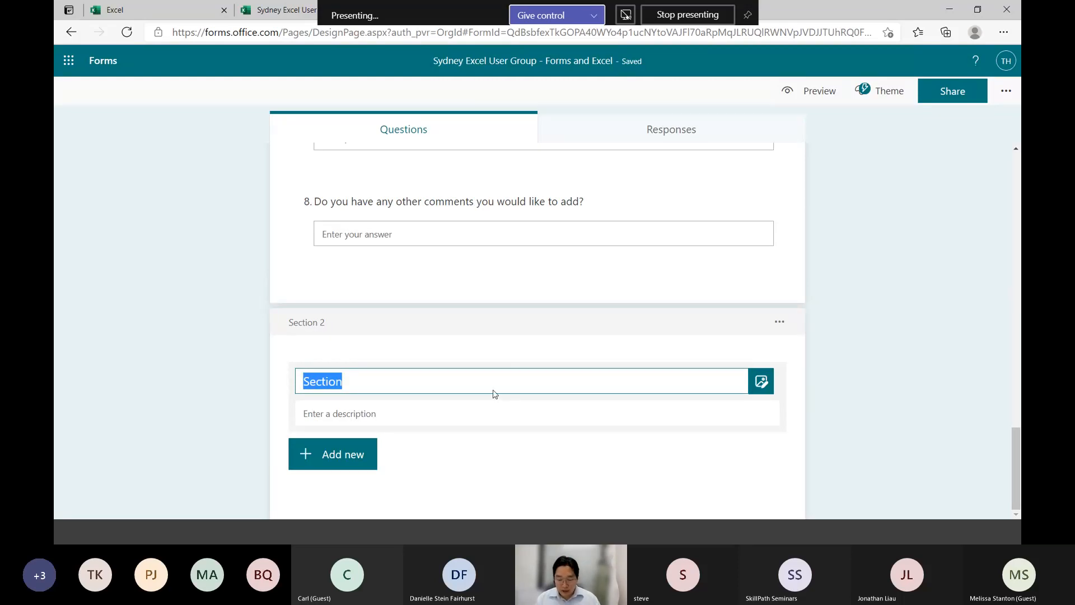
text(Page 2 of my form)
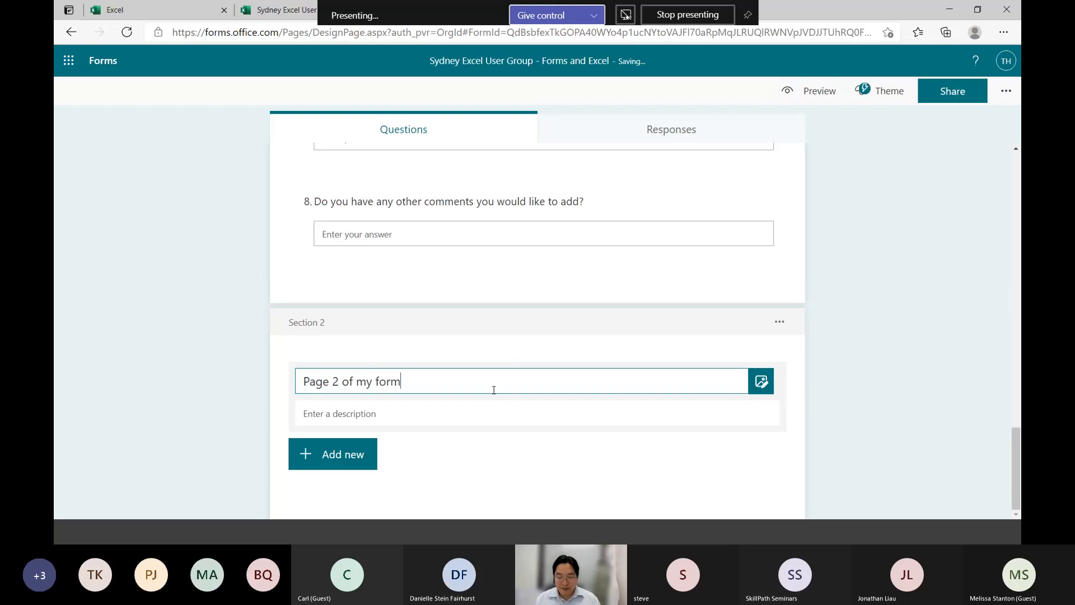
key(Tab)
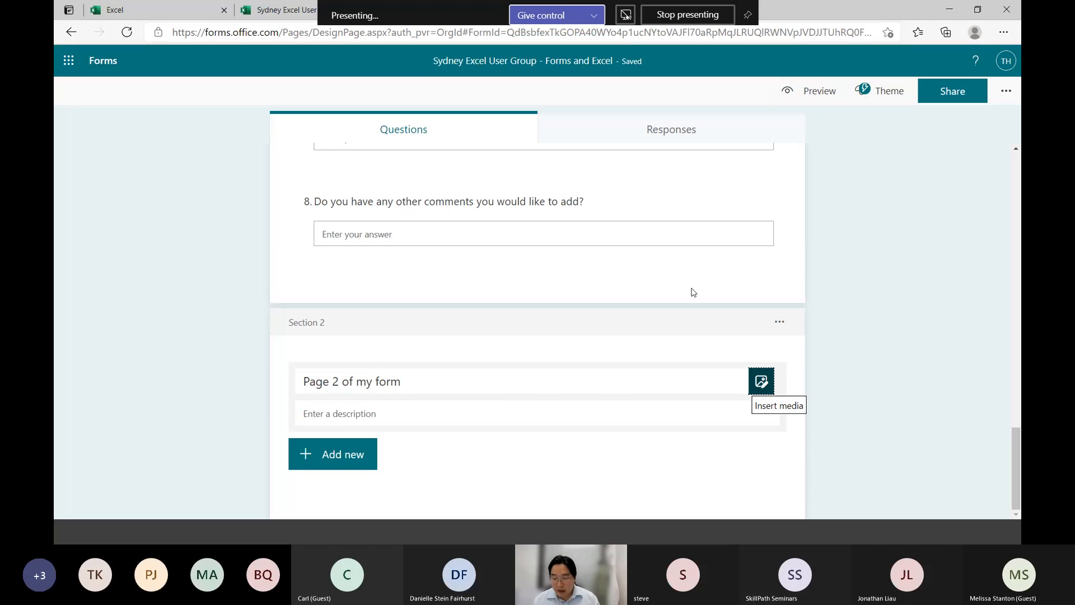
Review the options of the "Page 2 of my form" section and open the form's branching settings
click(777, 324)
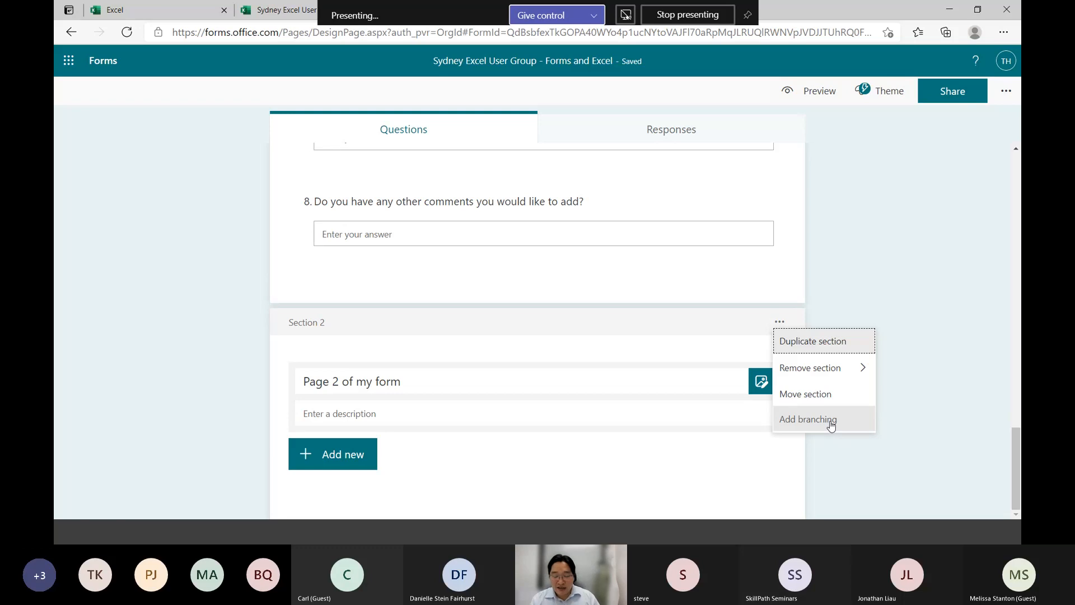
scroll(872, 271, up, 6)
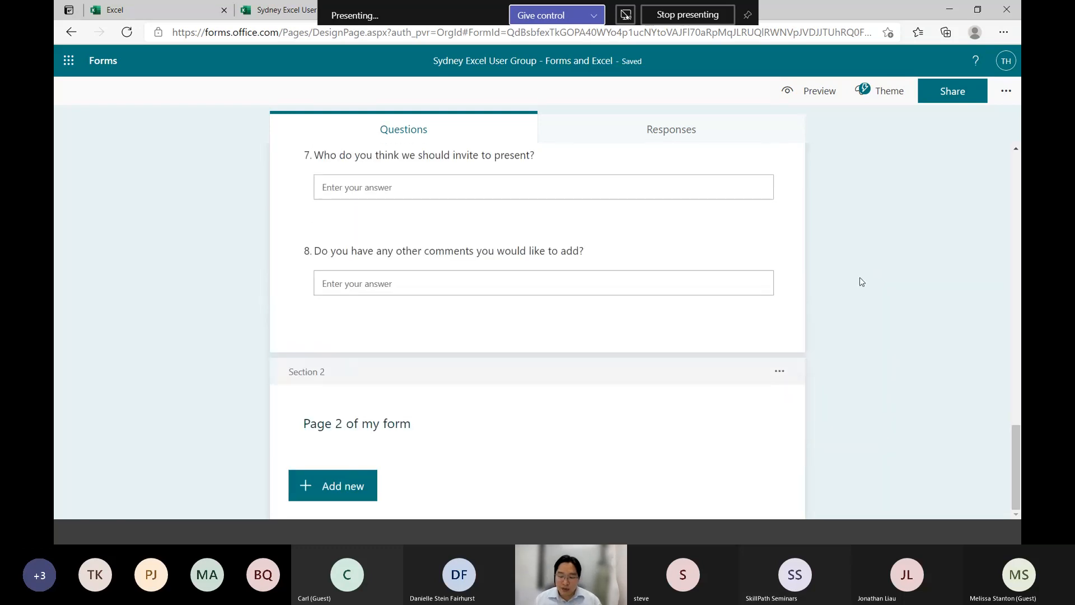
scroll(862, 281, up, 5)
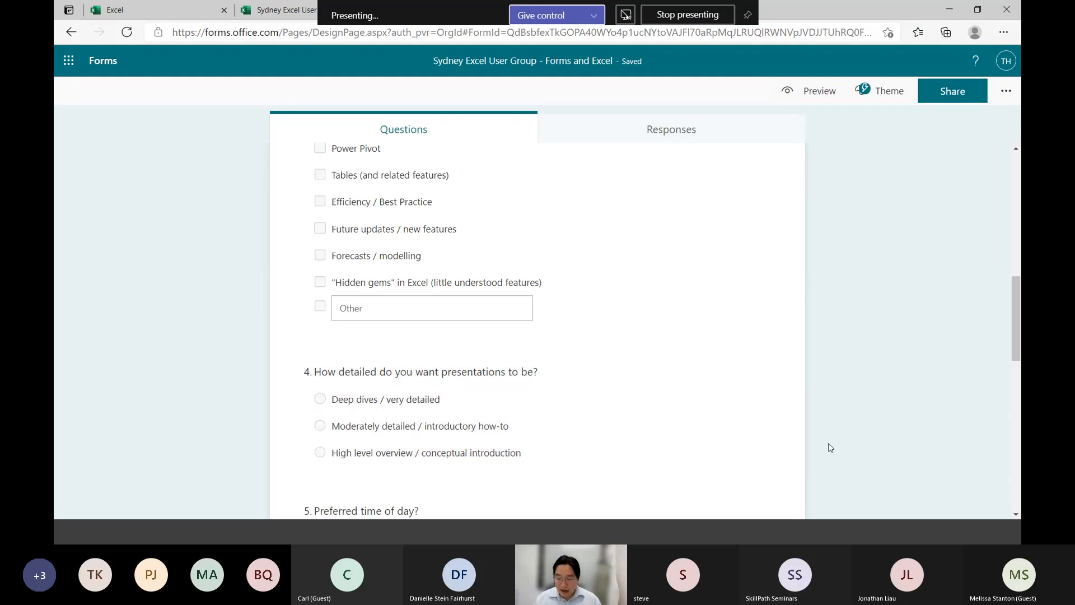
scroll(830, 446, down, 10)
click(780, 372)
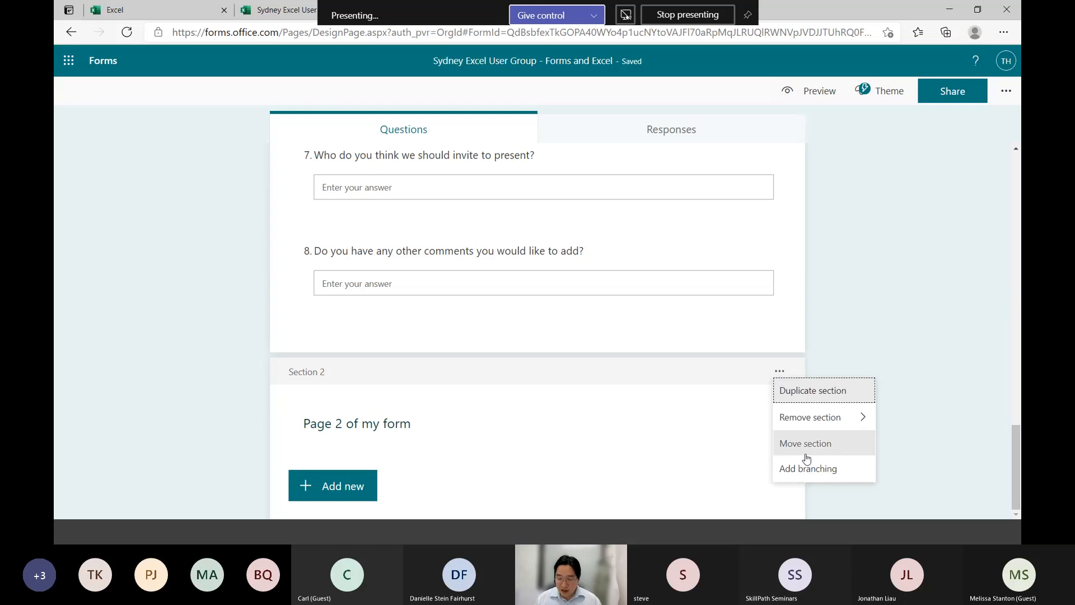
click(805, 469)
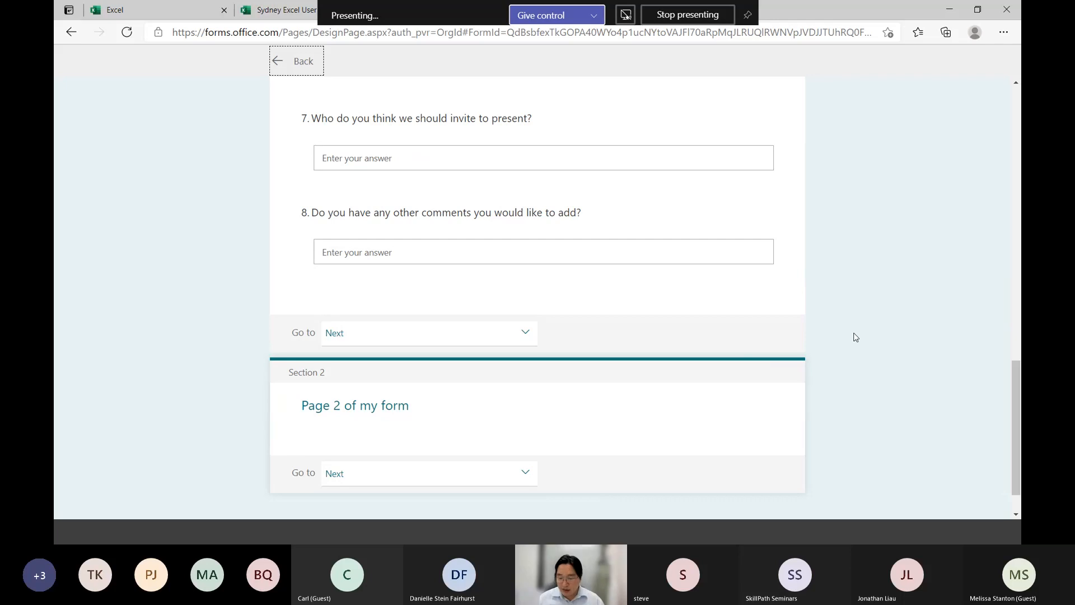
Examine the branching destinations offered for question 4's "Deep dives / very detailed" answer and review the "Page 2 of my form" section
scroll(848, 322, up, 7)
scroll(849, 323, down, 7)
scroll(850, 323, up, 7)
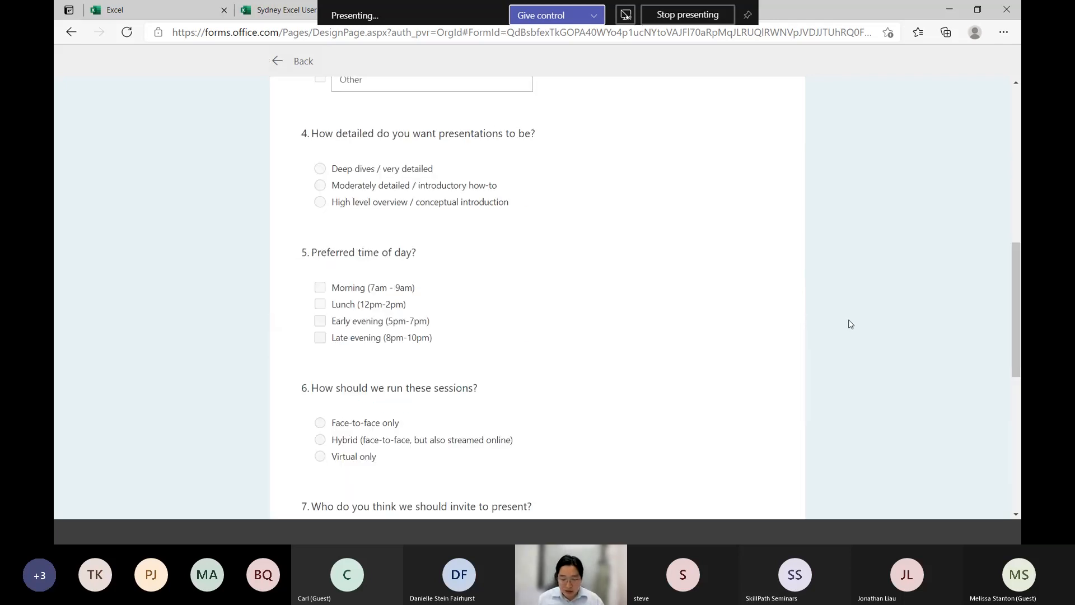
click(762, 217)
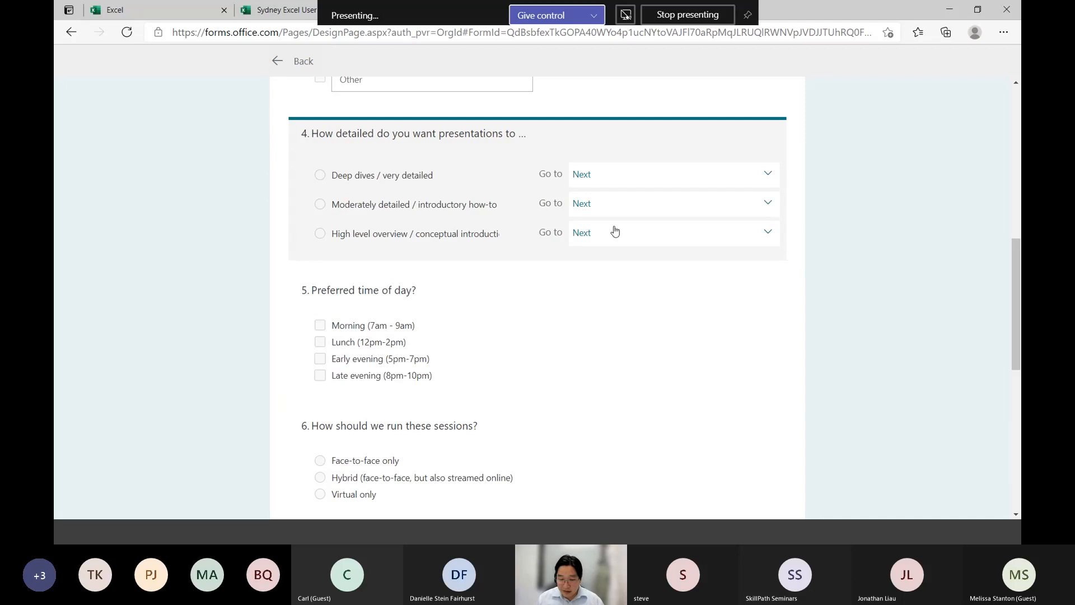
click(618, 175)
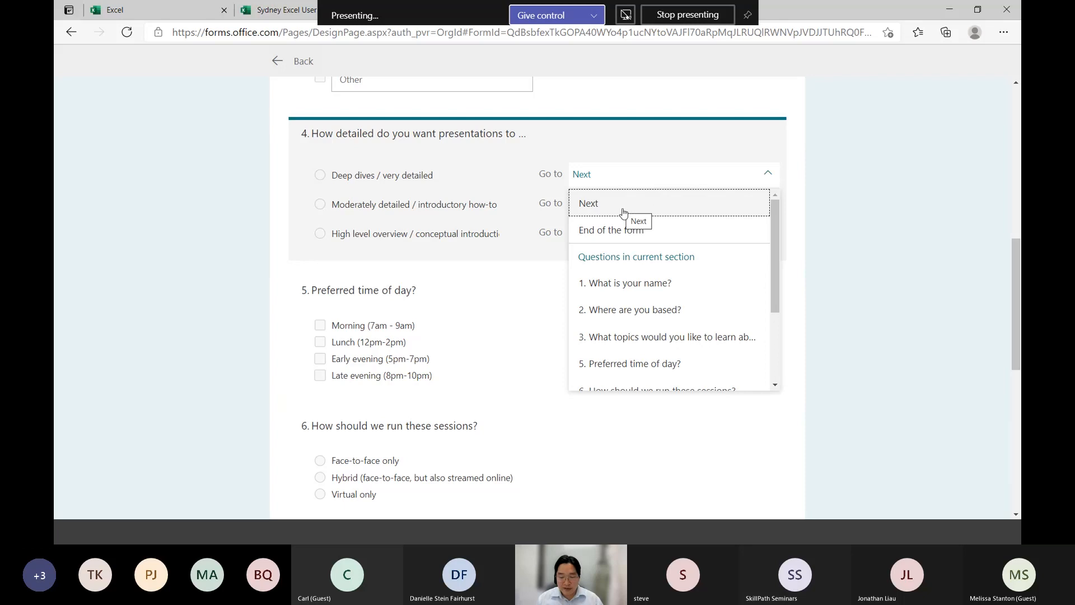
click(605, 209)
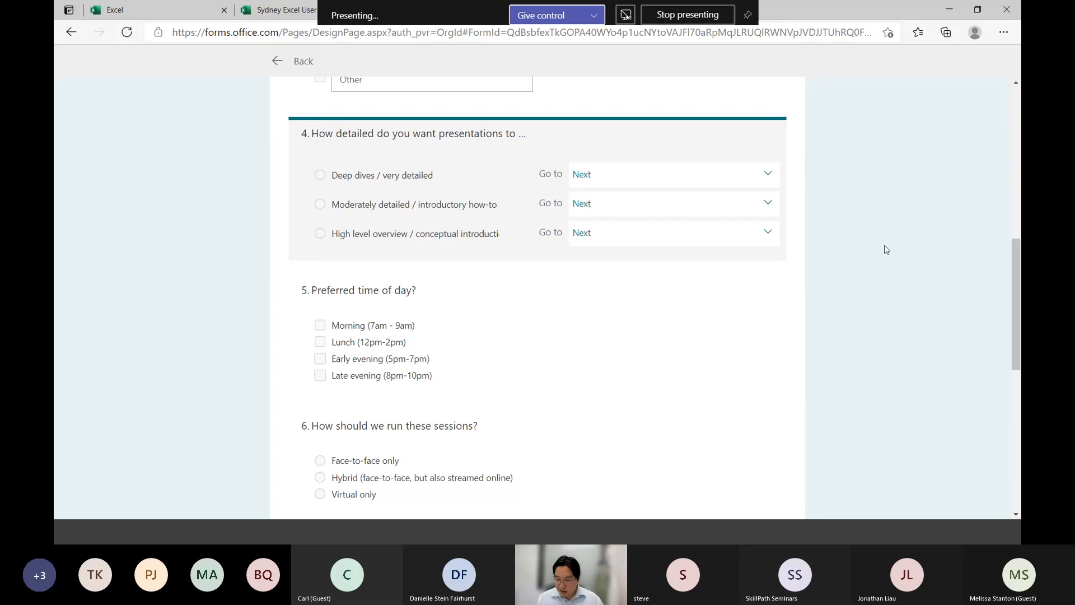
scroll(884, 244, down, 10)
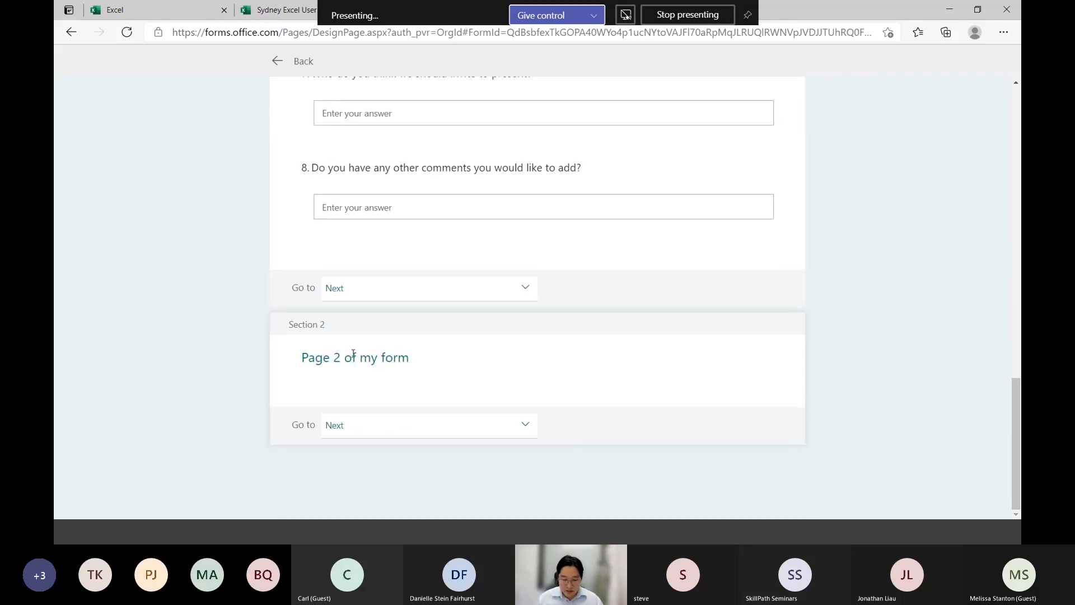
drag(298, 324, 394, 359)
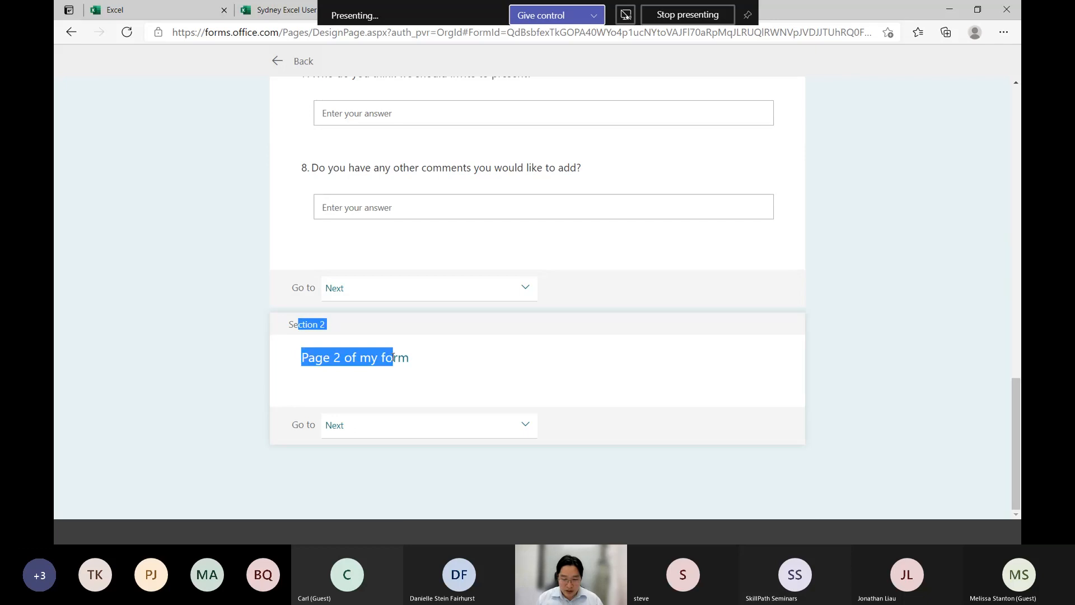
click(427, 375)
triple_click(359, 360)
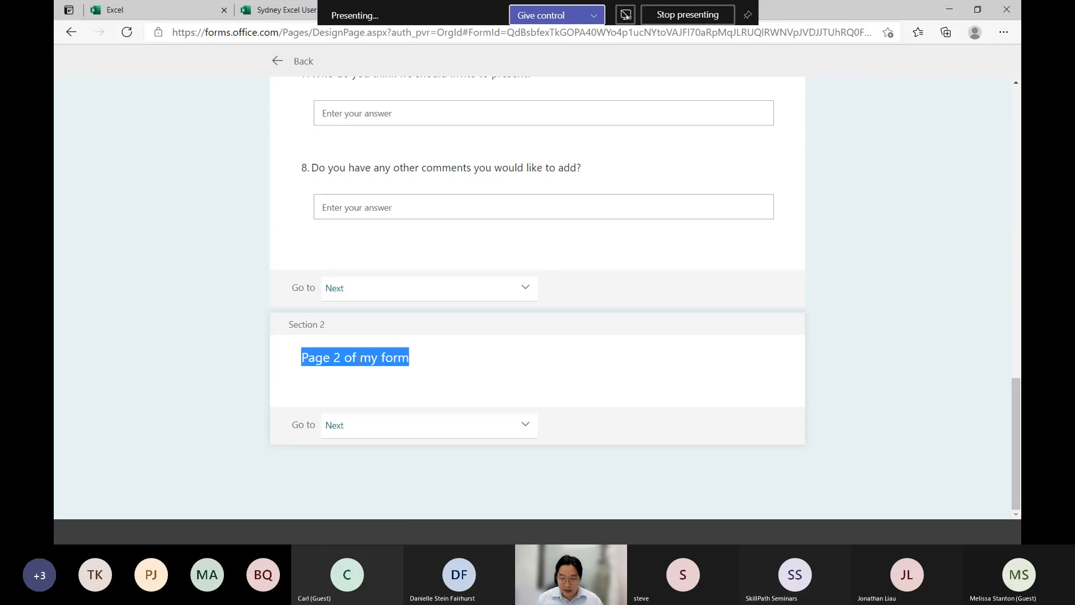
click(914, 297)
scroll(914, 296, up, 10)
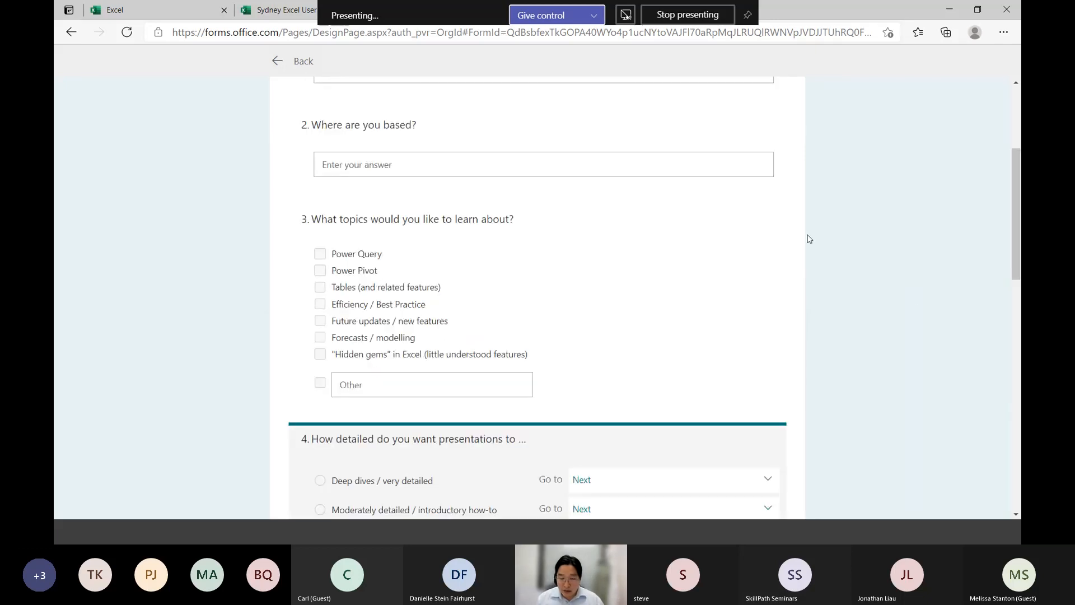
Return to the form's questions and add a new section after "Page 2 of my form", titled "Page 3"
click(298, 61)
scroll(196, 208, down, 15)
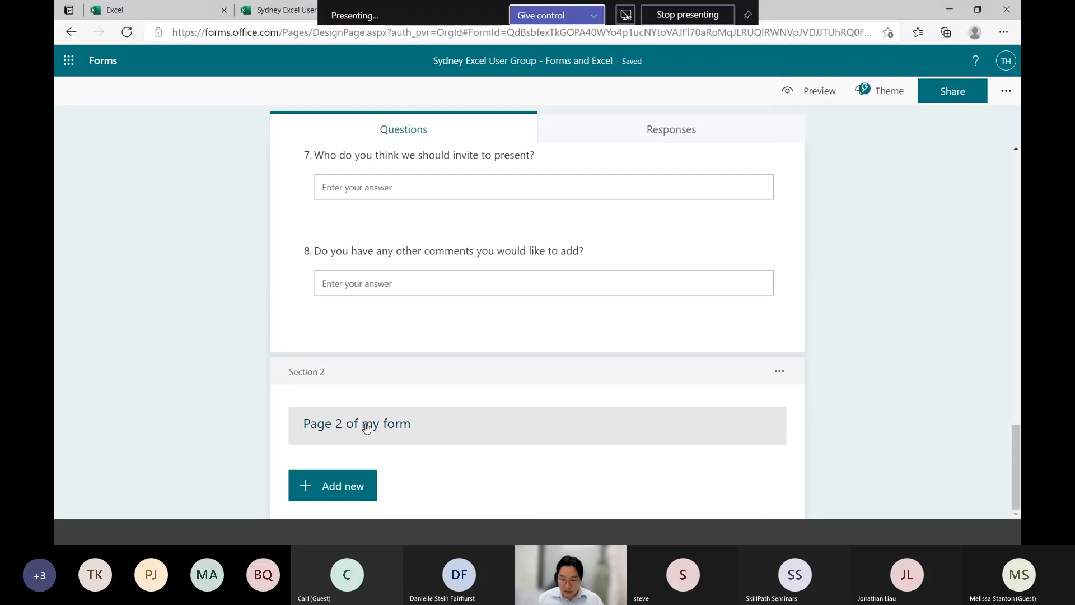
click(353, 487)
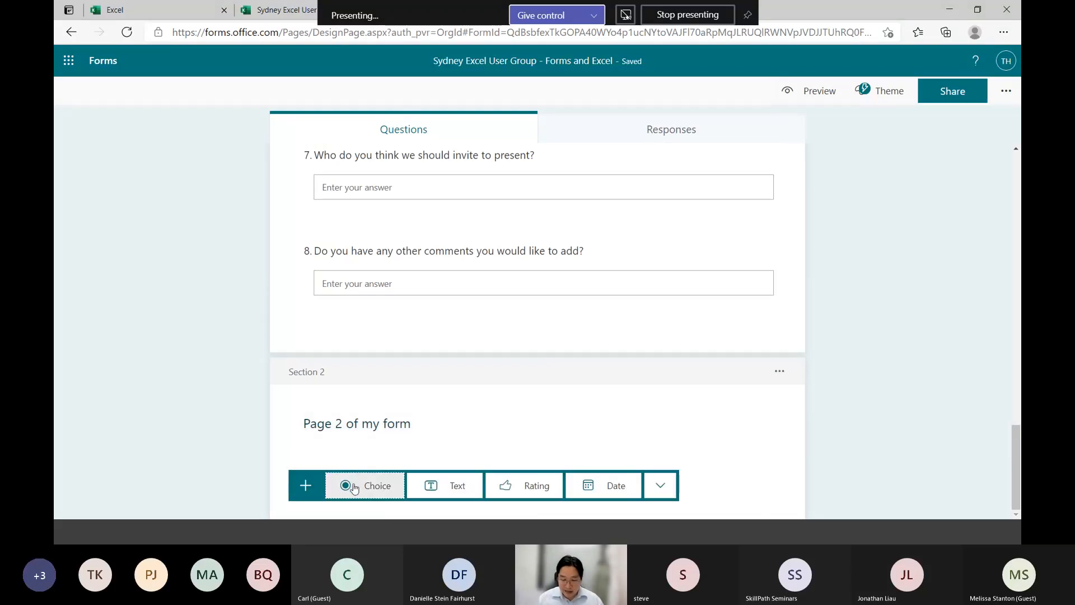
click(661, 485)
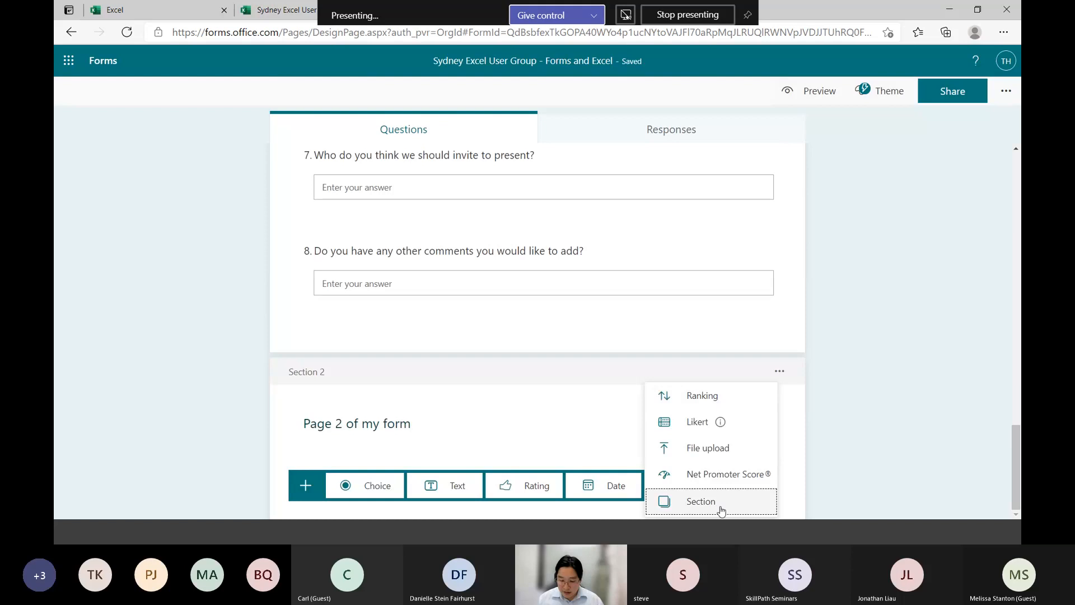
click(696, 502)
text(Page 3)
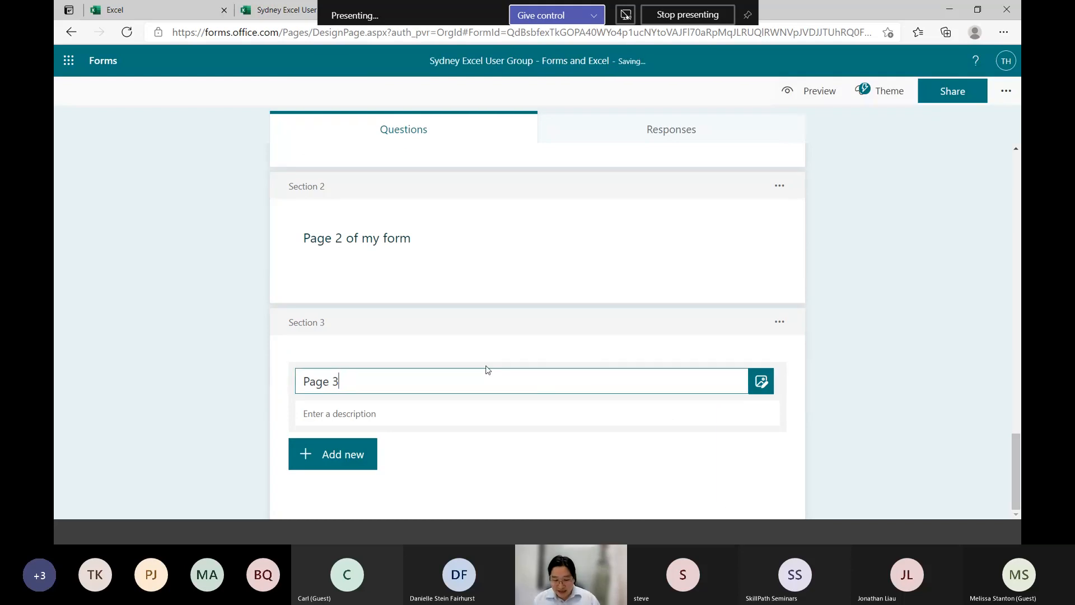
Rename the "Page 2 of my form" section as "Specific Deep Dive Questions"
click(485, 253)
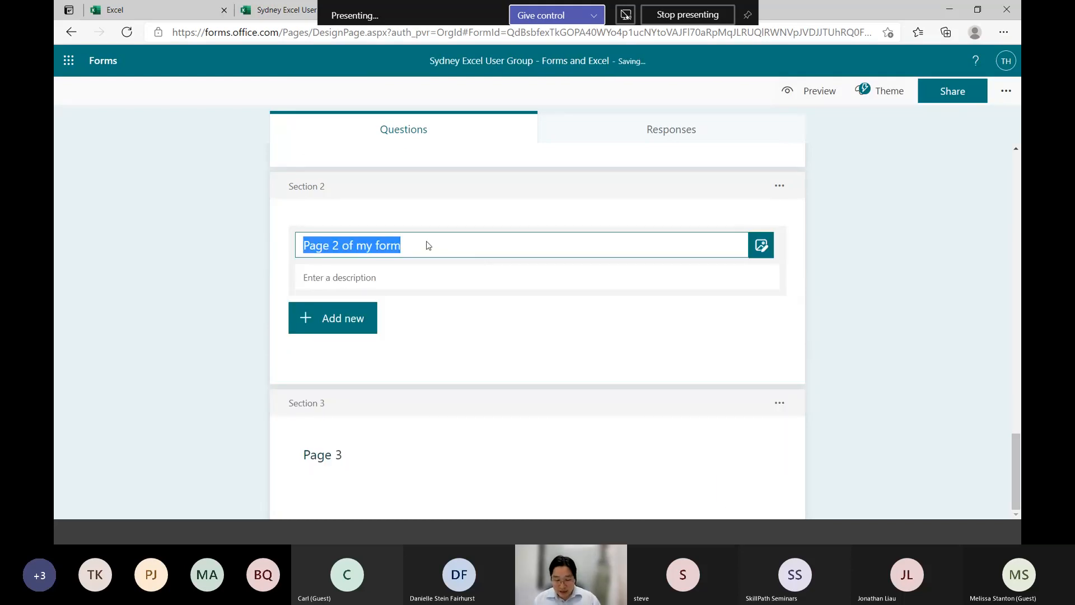
text(Sp)
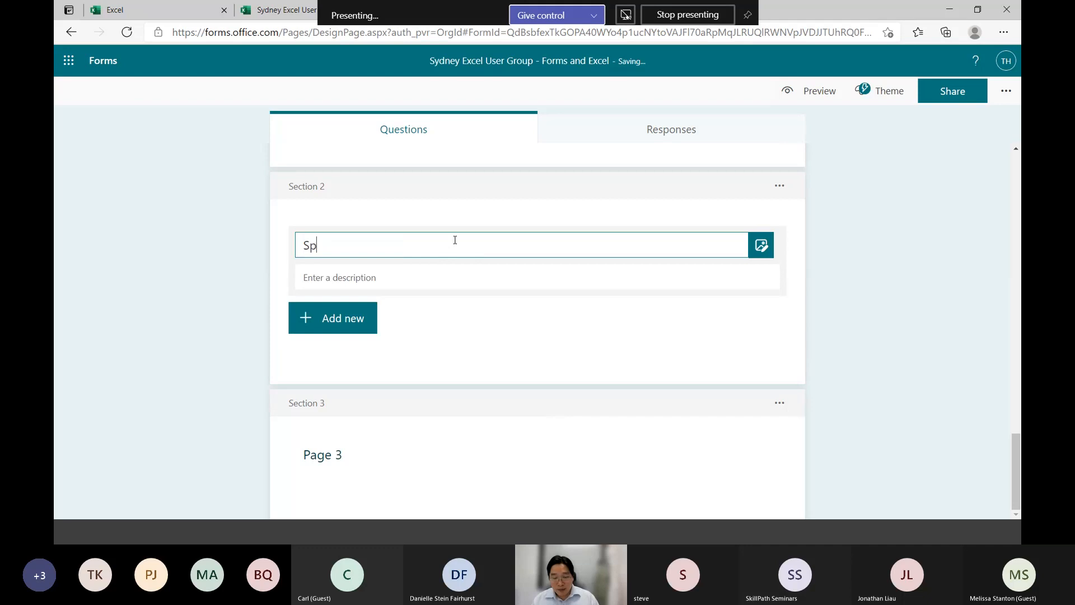
text(ecific Deep Dive Questions)
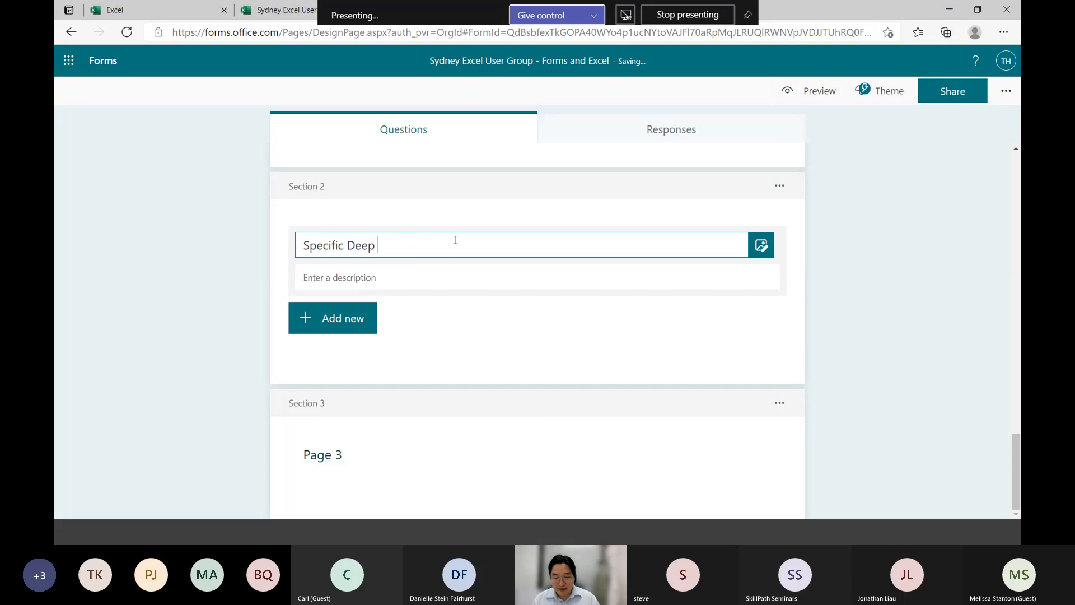
Add a Choice question to the "Specific Deep Dive Questions" section, titled "What level of detail do you want?"
click(358, 325)
click(370, 315)
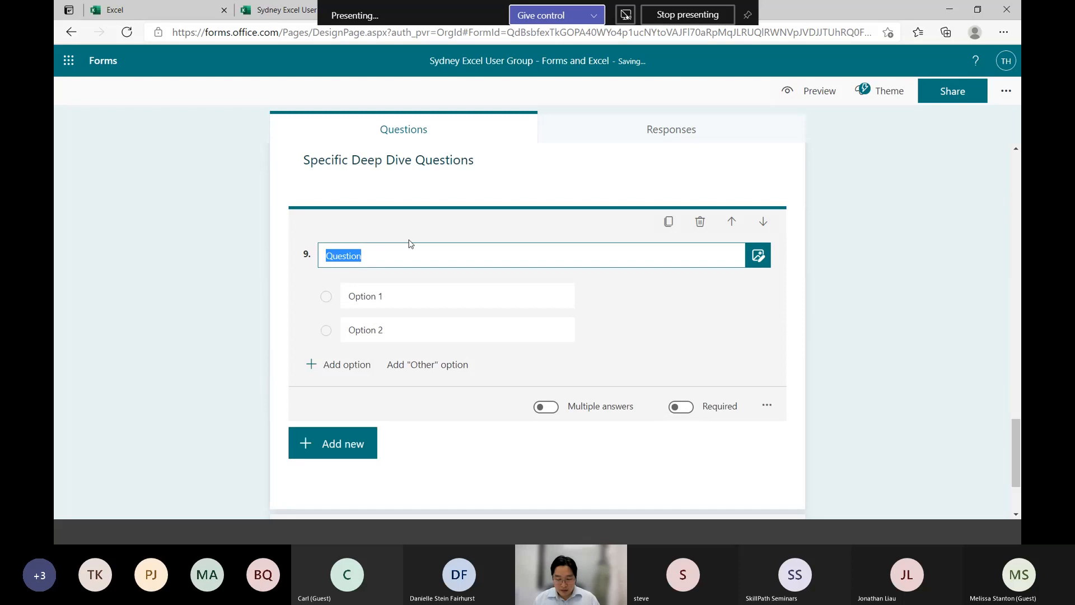
text(What level of detail do yo uwant?)
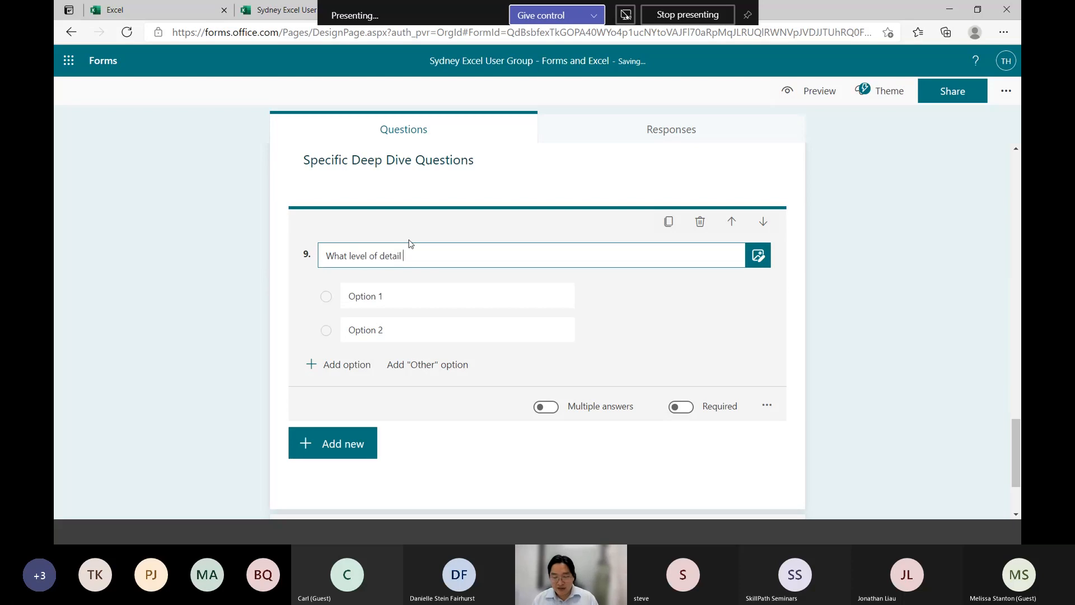
key(Left)
key(Left)
key(Left)
key(Left)
key(Left)
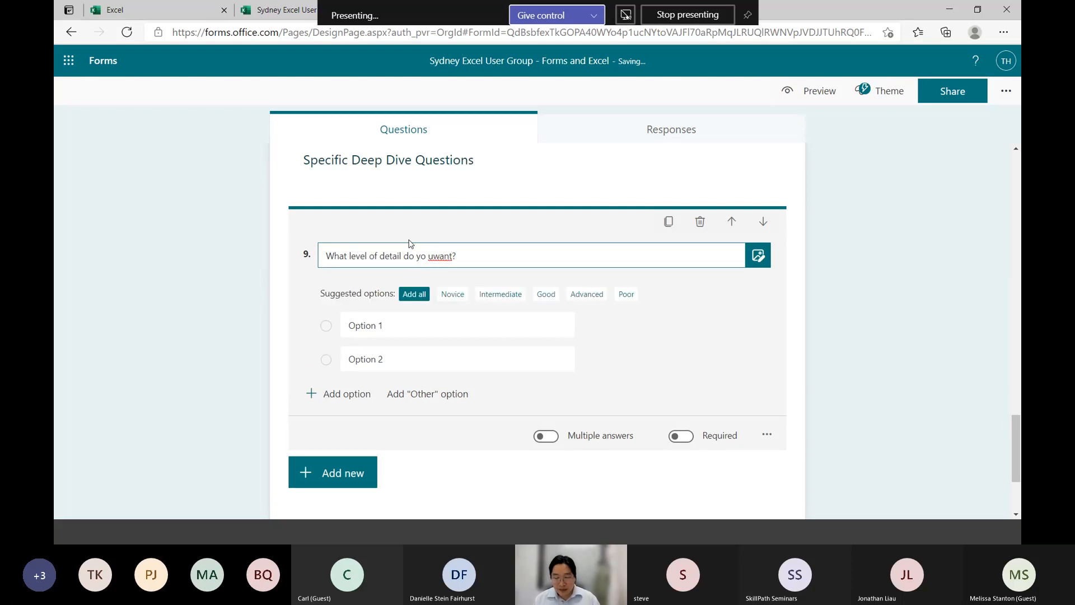
key(BackSpace)
key(Right)
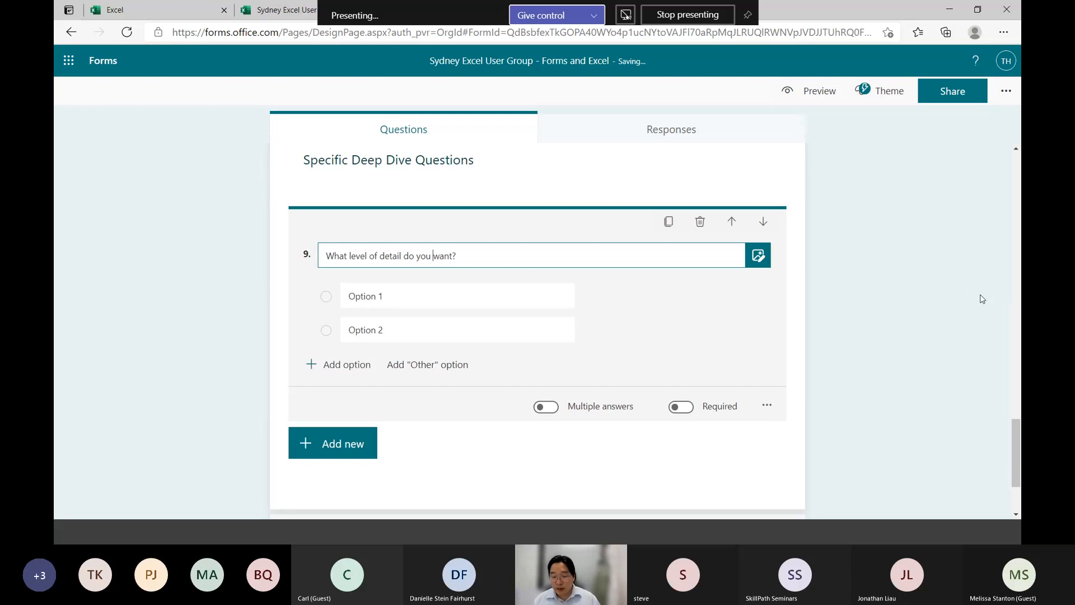
click(868, 297)
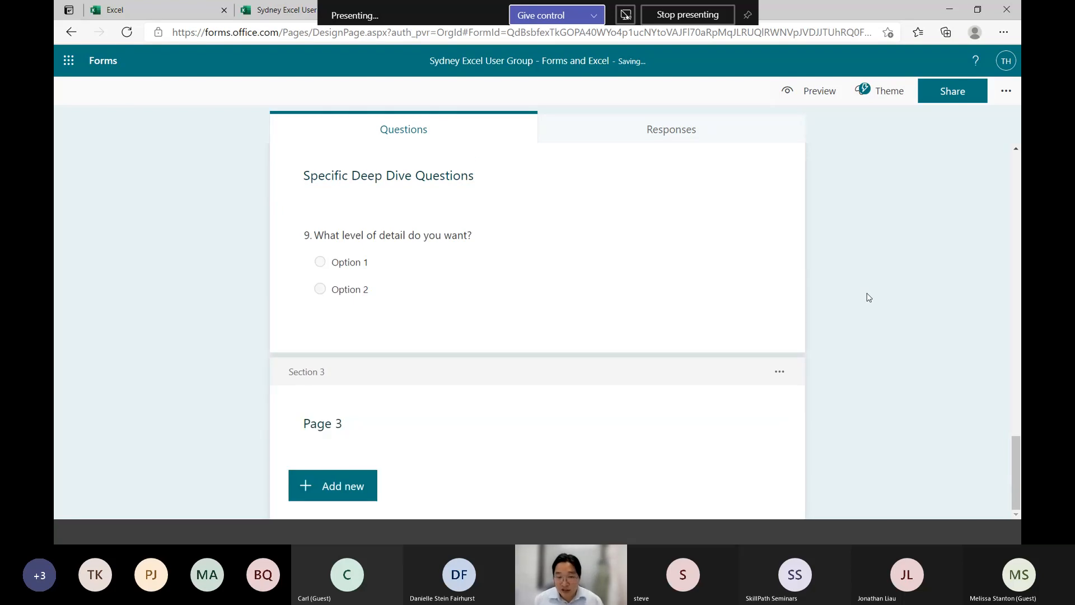
Add branching to question 4 so the "Deep dives / very detailed" answer goes to "Section 2. Specific Deep Dive Questions"
scroll(869, 297, up, 5)
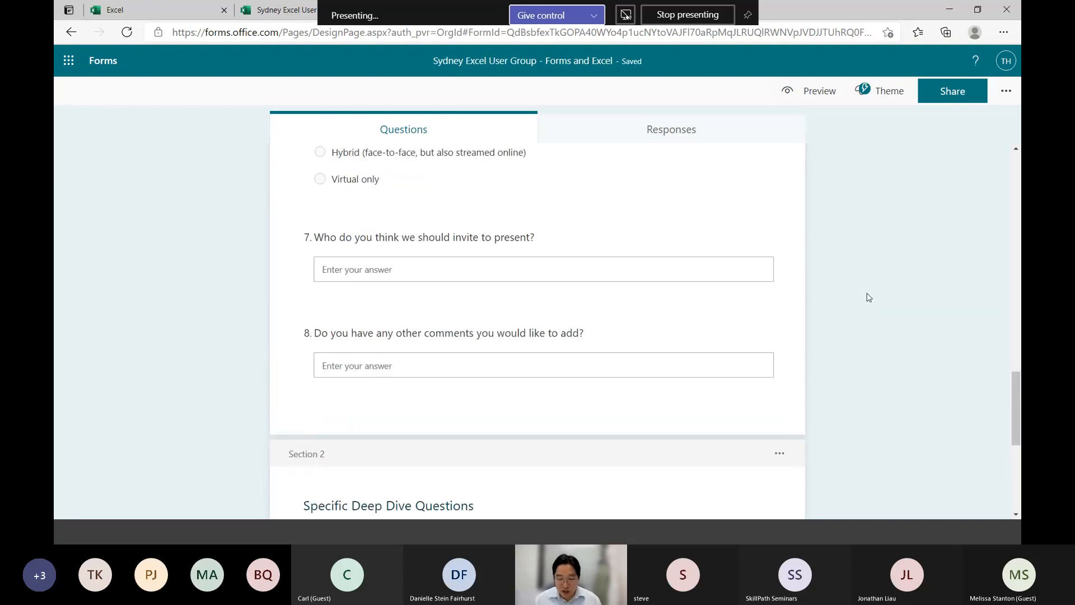
scroll(868, 297, up, 5)
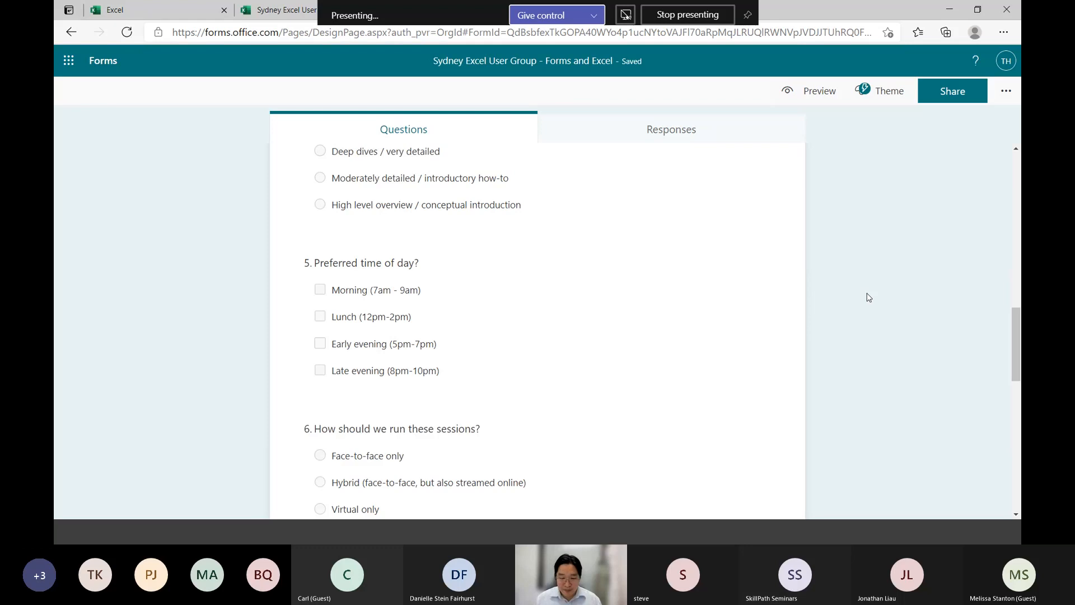
scroll(869, 297, up, 5)
scroll(868, 297, down, 2)
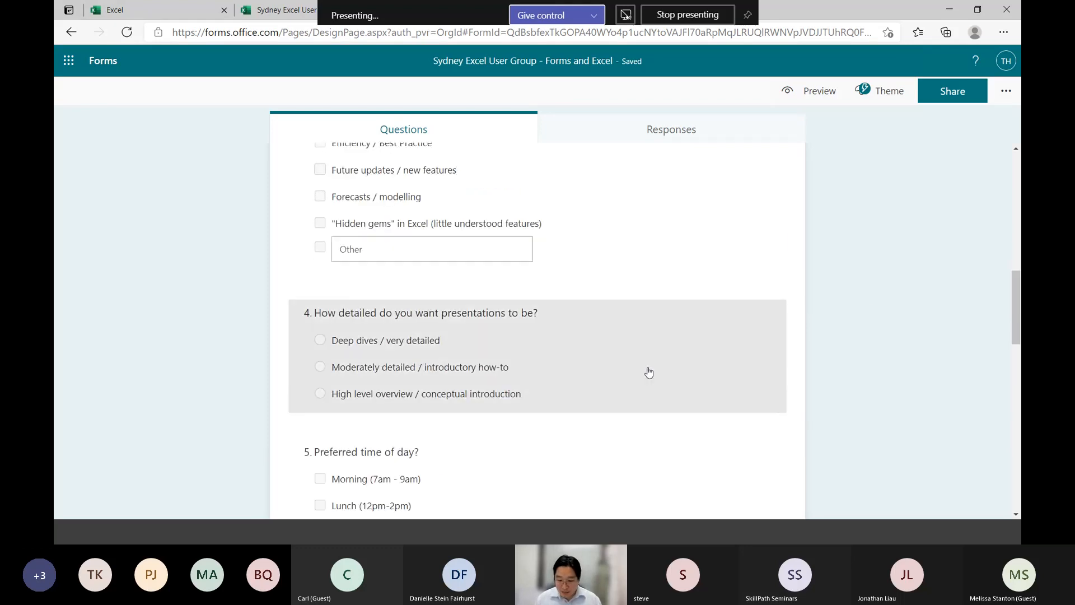
click(764, 359)
click(767, 448)
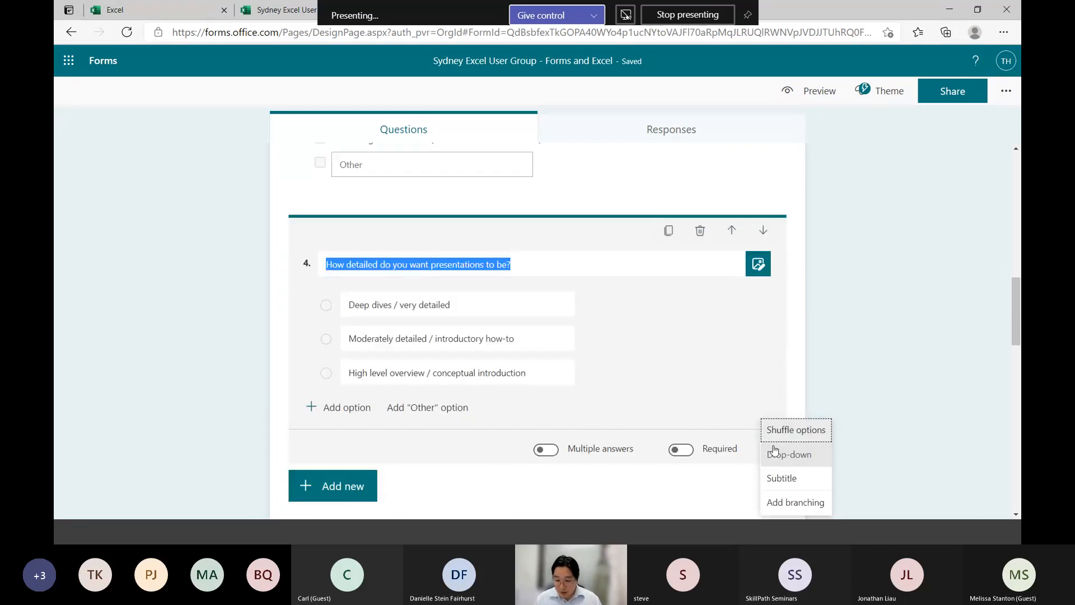
click(806, 502)
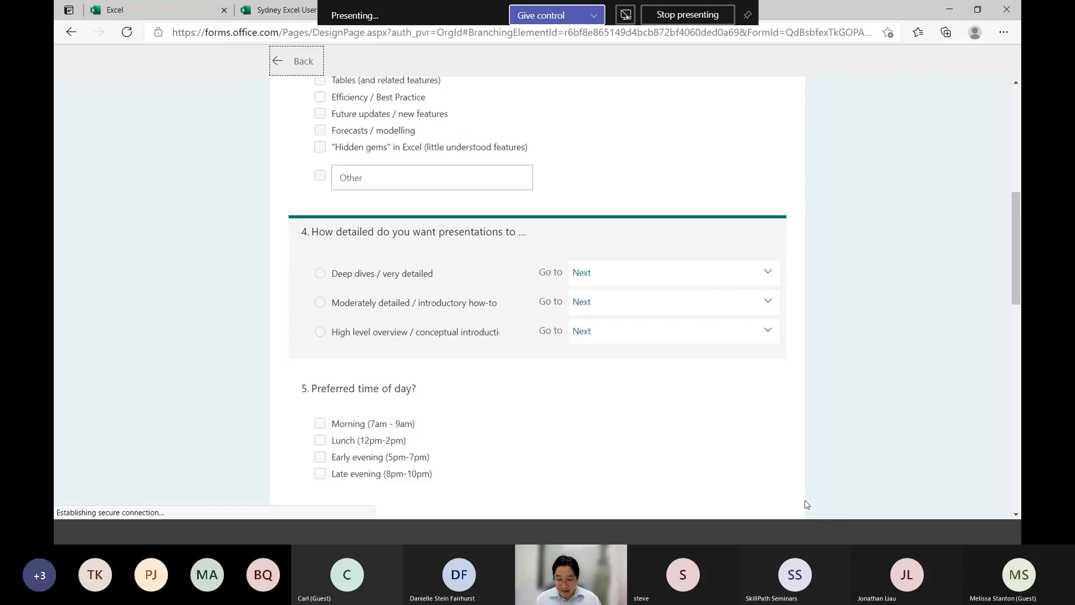
click(734, 283)
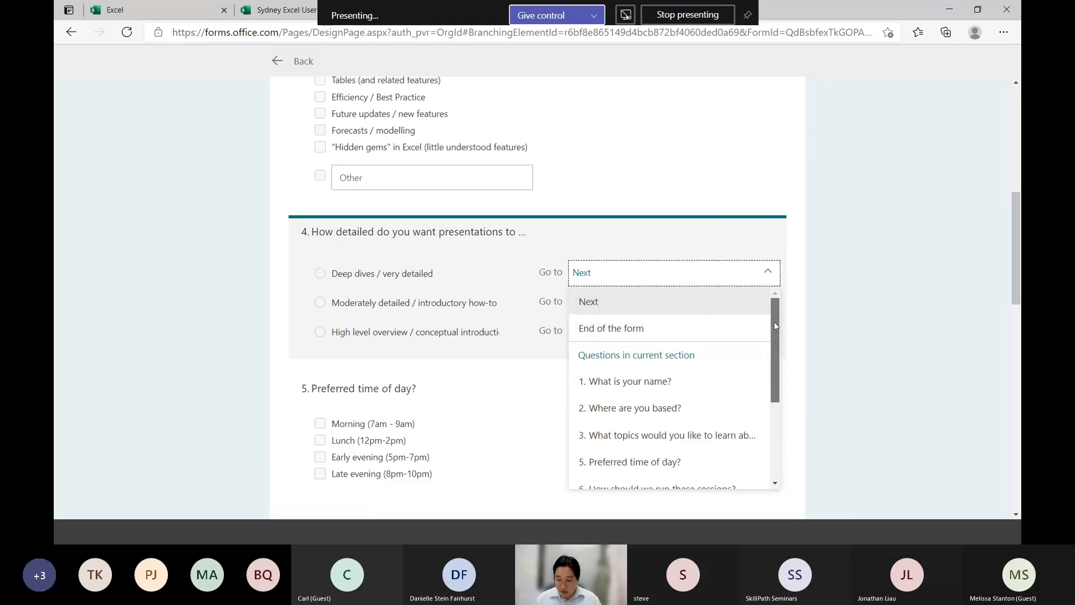
drag(775, 361, 774, 437)
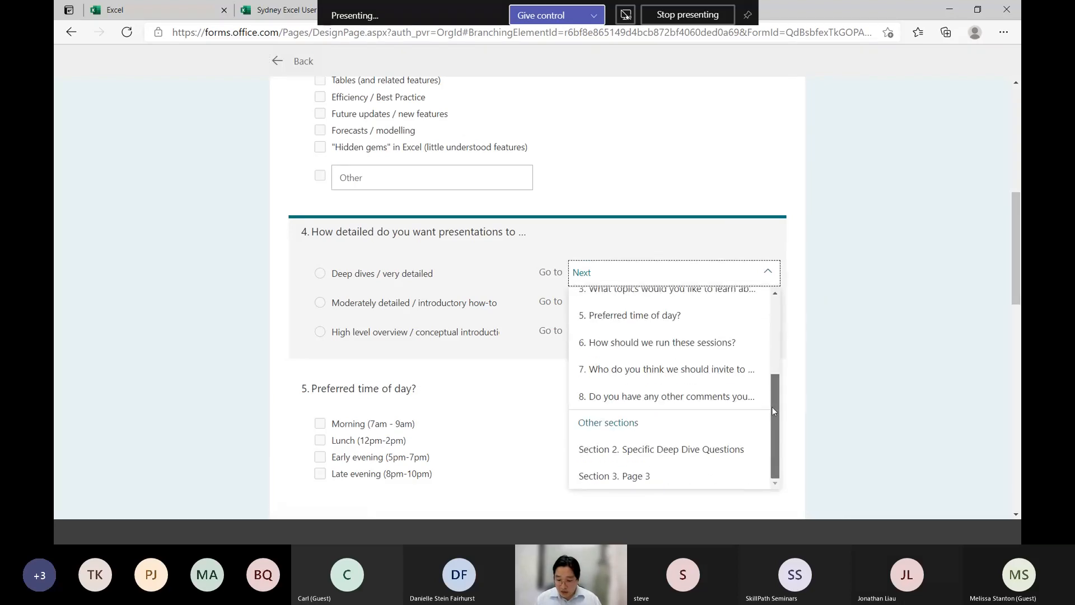
click(658, 452)
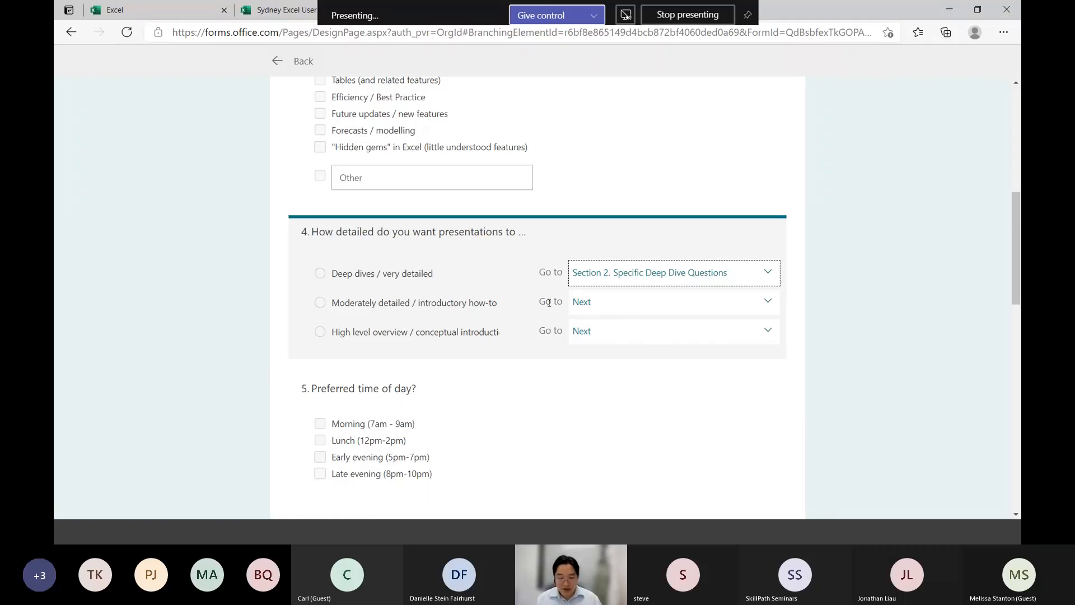
click(857, 352)
Set the first section, ending with question 8, to go to "Section 3. Page 3", and return to the form's questions
scroll(855, 352, down, 10)
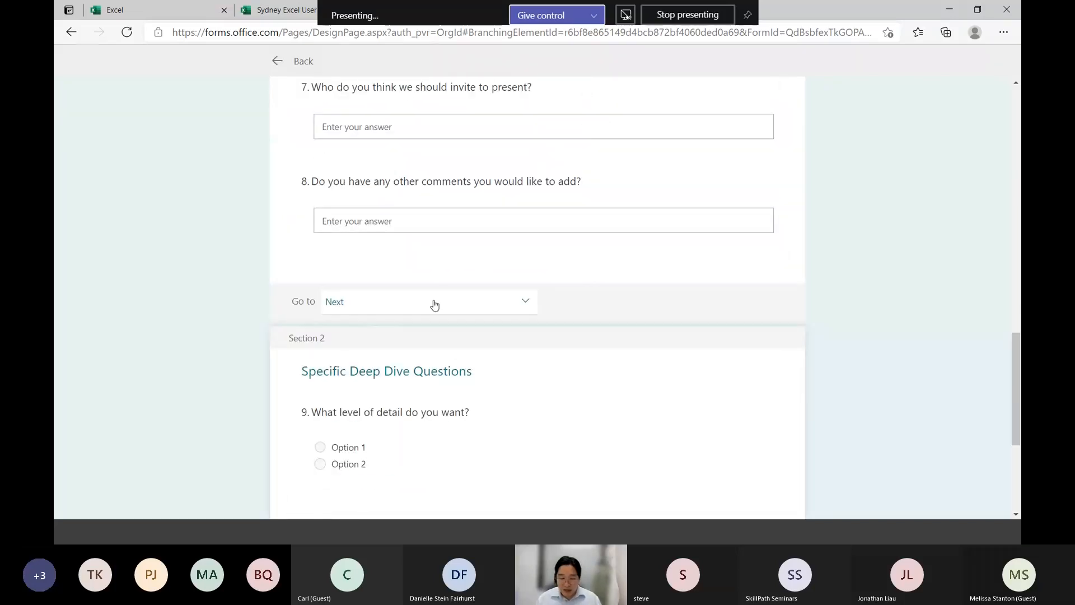
click(434, 305)
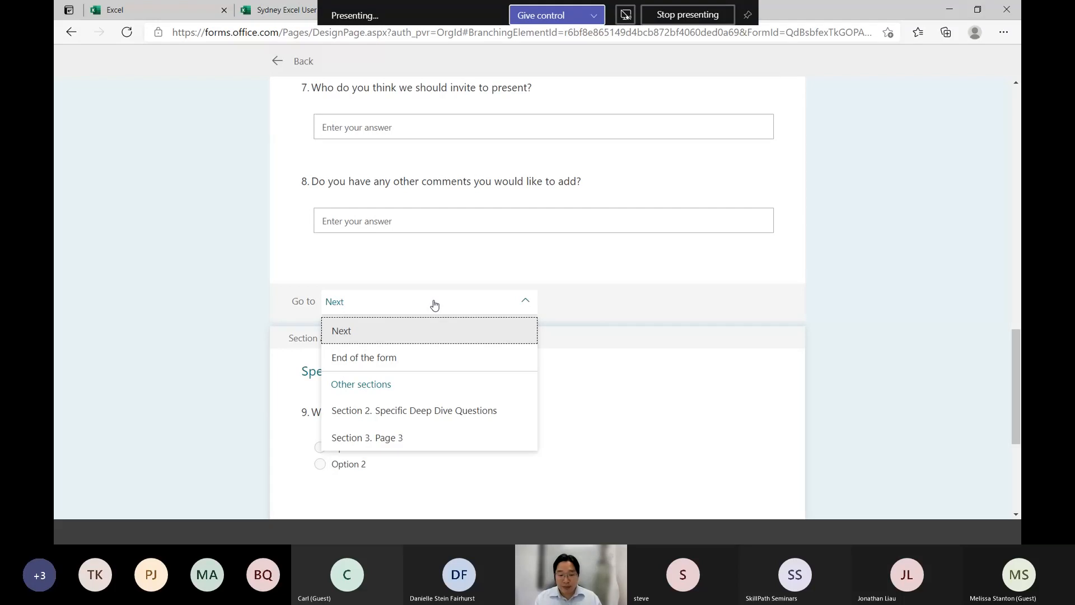
click(416, 436)
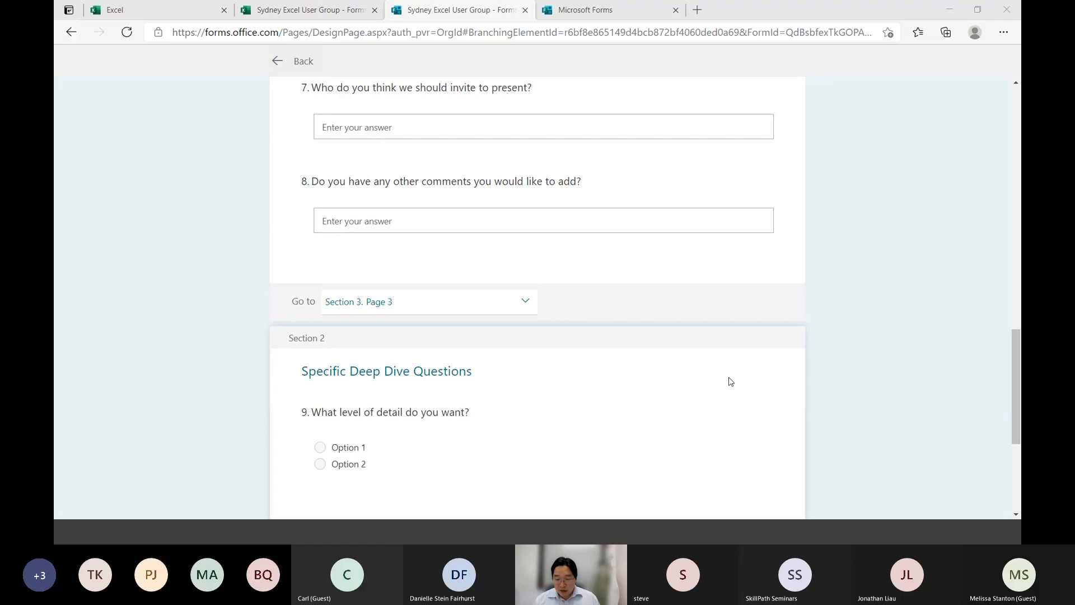
click(757, 334)
scroll(1012, 330, down, 5)
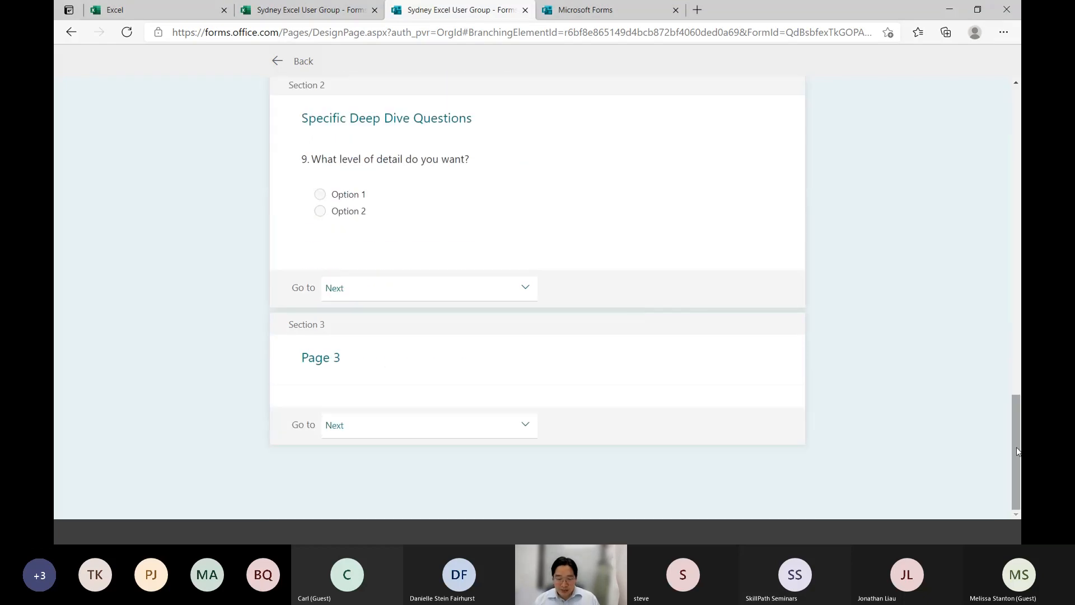
click(296, 61)
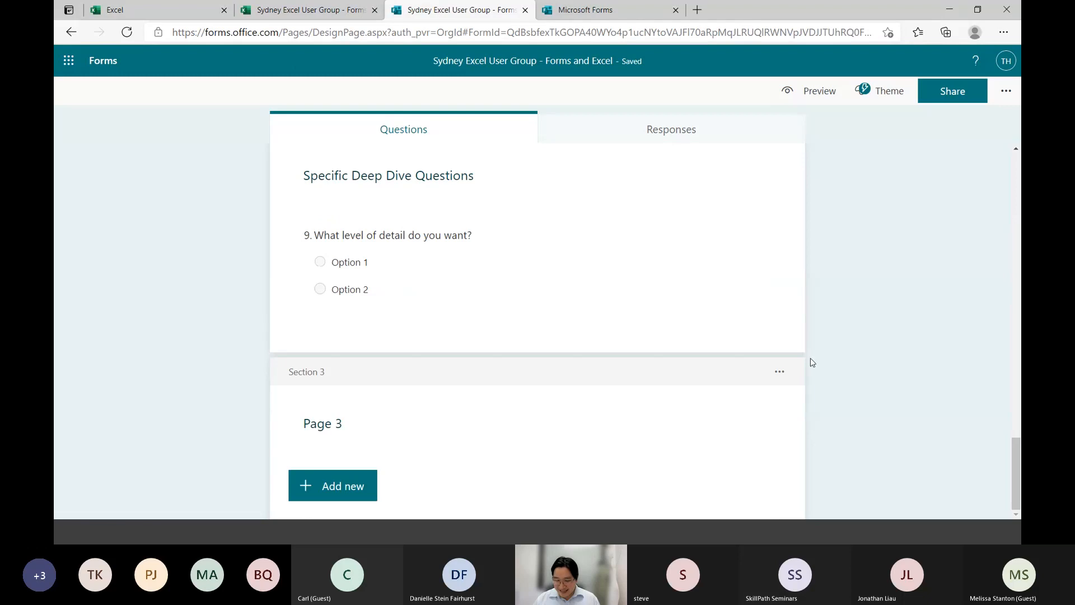
Remove the "Page 3" section from the form
click(780, 371)
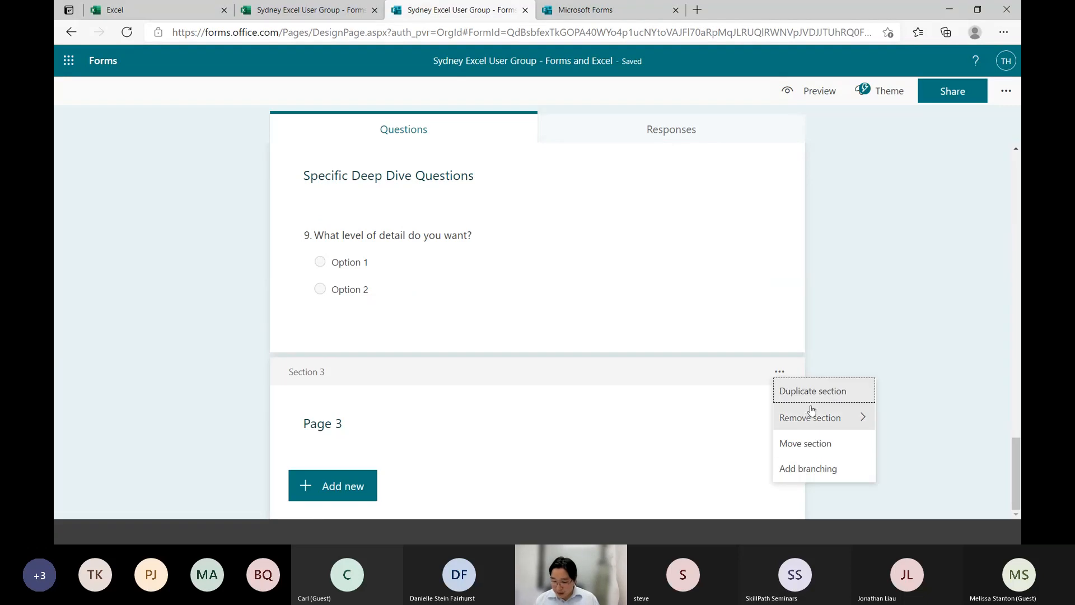
click(812, 418)
click(894, 423)
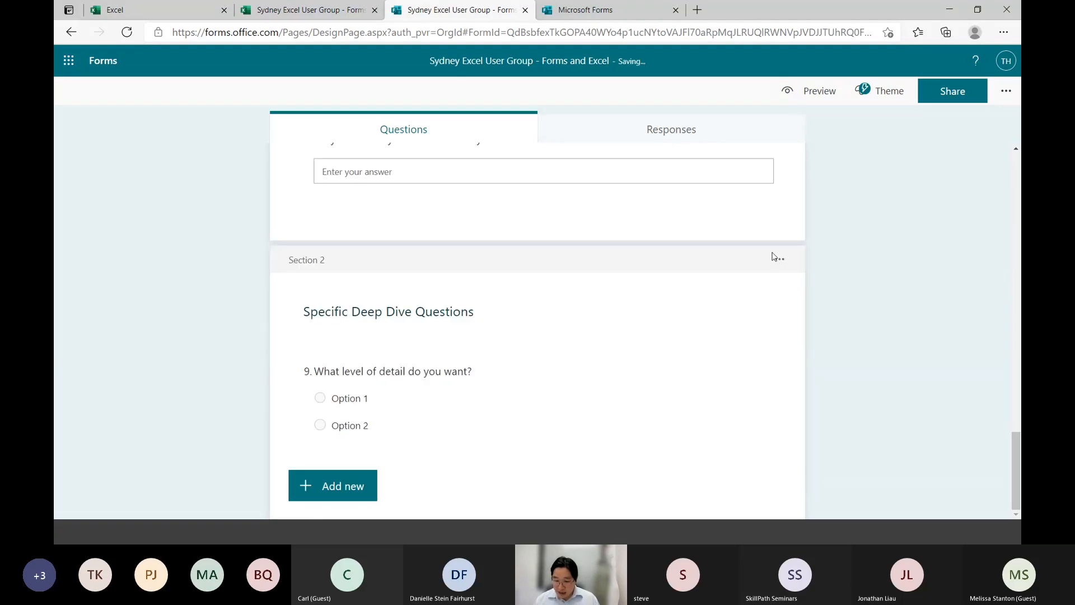
Remove only the "Specific Deep Dive Questions" section, keeping its question in the form
click(780, 259)
click(811, 305)
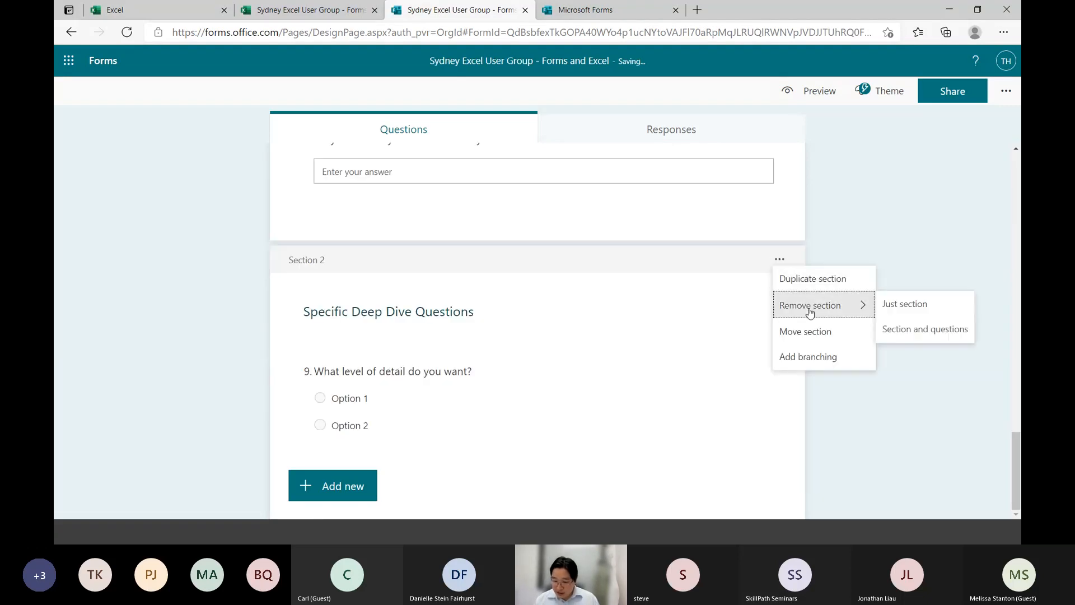
click(920, 312)
Check the branching destinations of question 4, "How detailed do you want presentations to be?", and return to the form's questions
scroll(919, 314, up, 20)
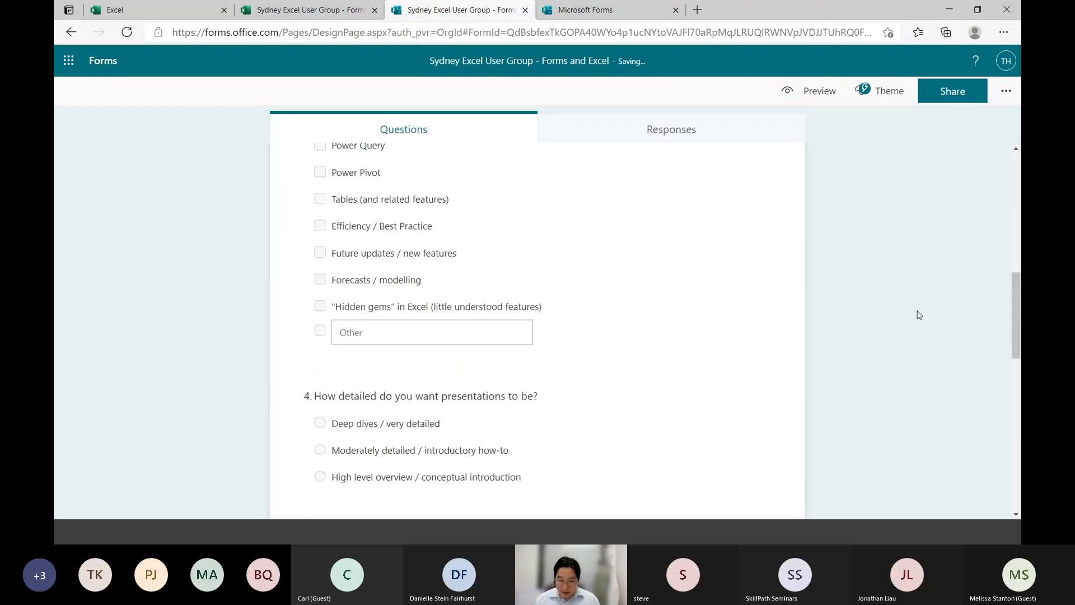
scroll(919, 315, down, 6)
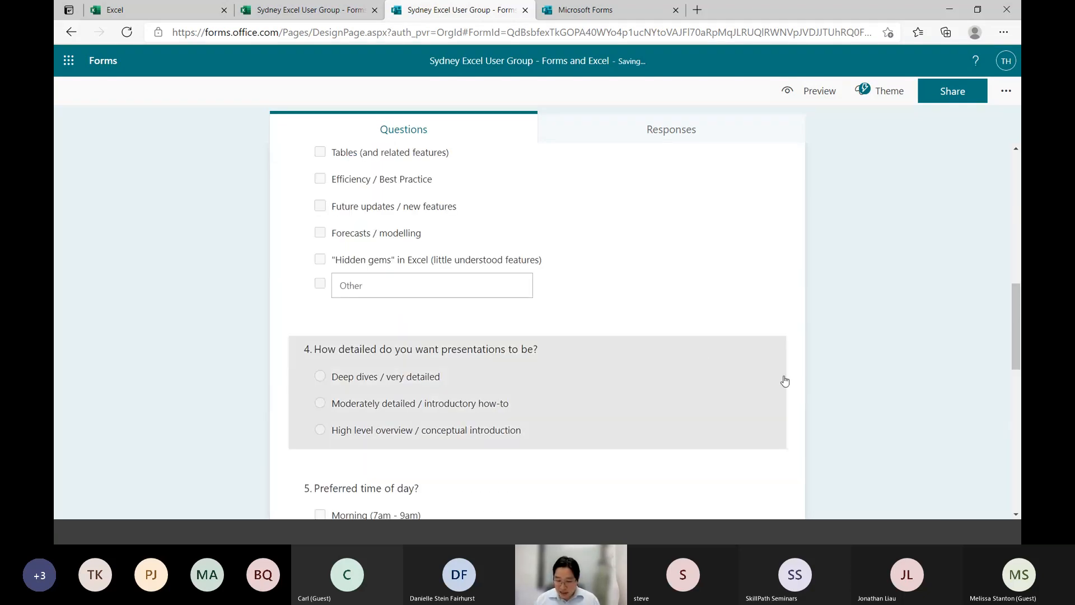
click(778, 376)
click(767, 448)
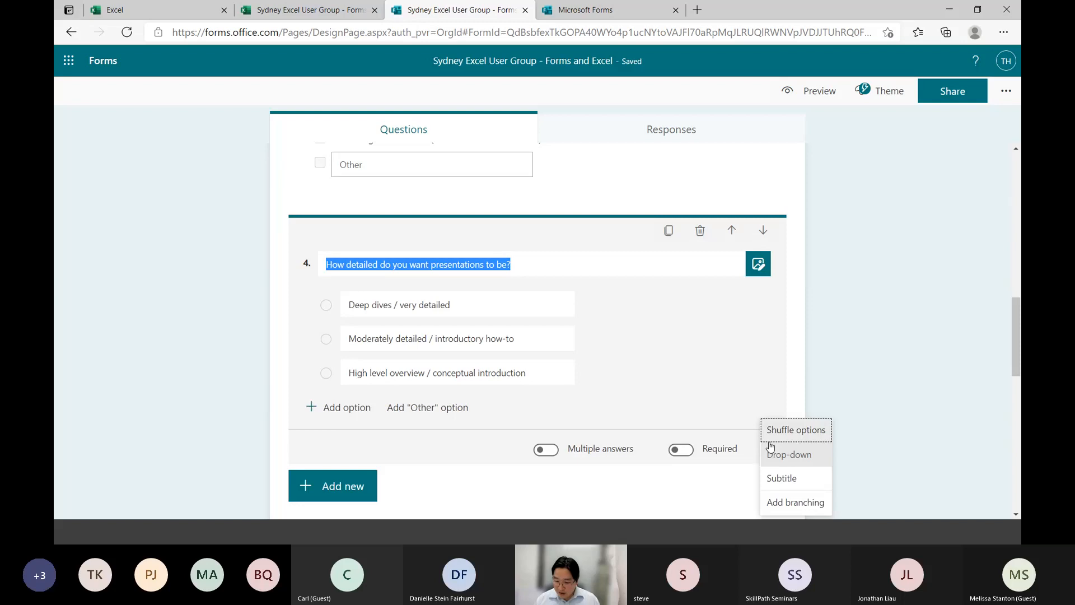
click(786, 502)
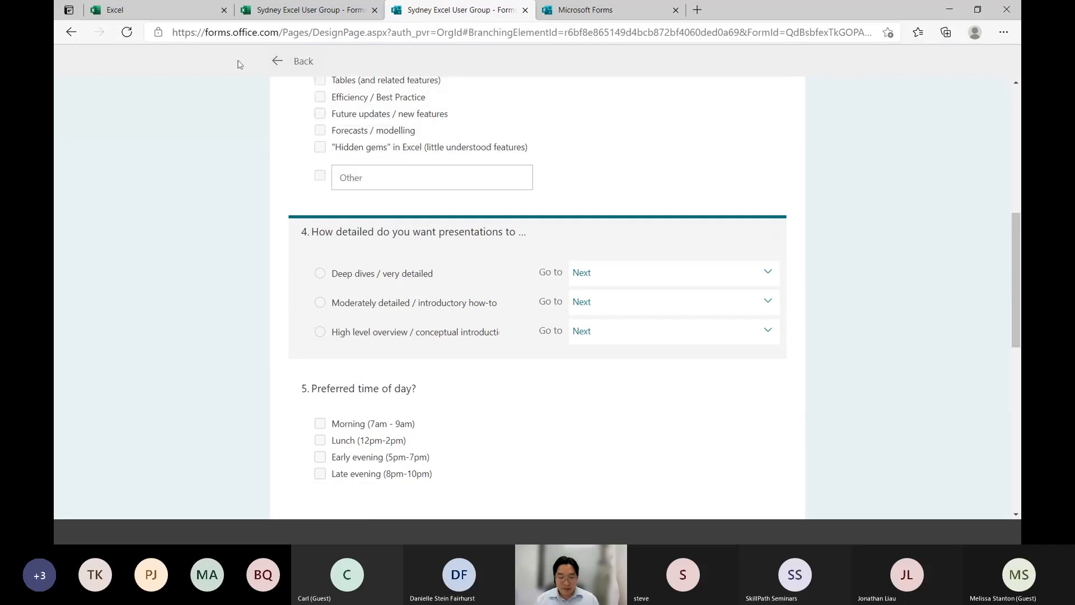
click(296, 61)
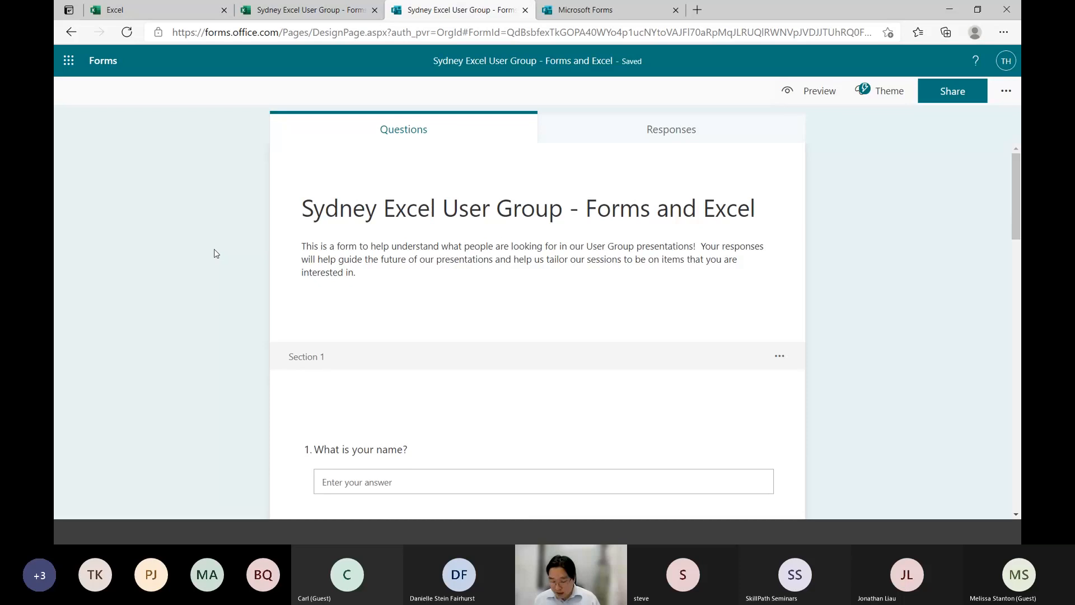
Delete question 9, "What level of detail do you want?", from the end of the form
scroll(216, 253, down, 10)
scroll(214, 253, down, 10)
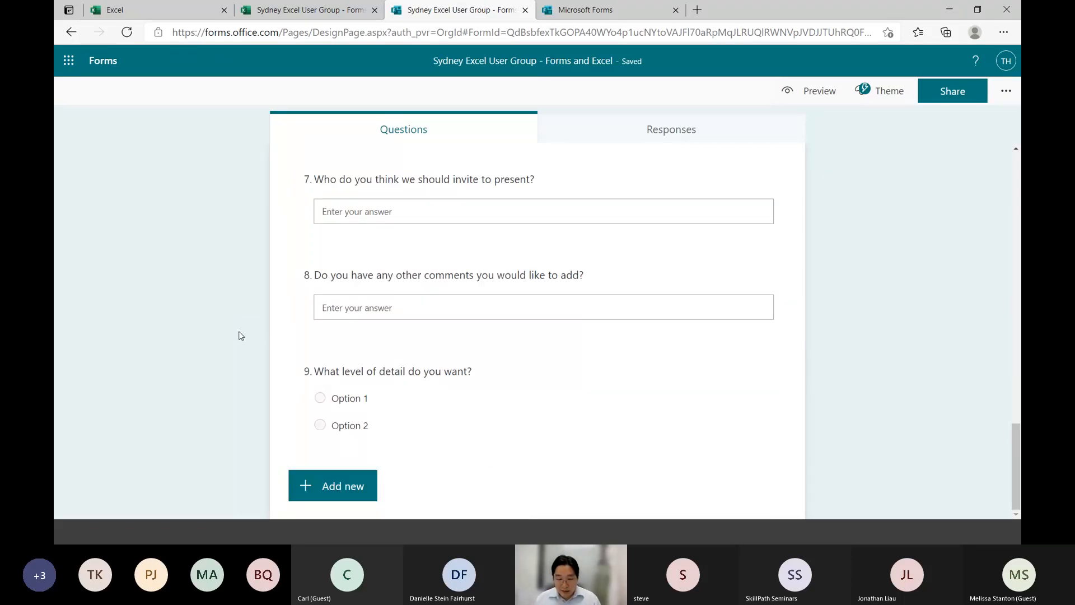
click(704, 389)
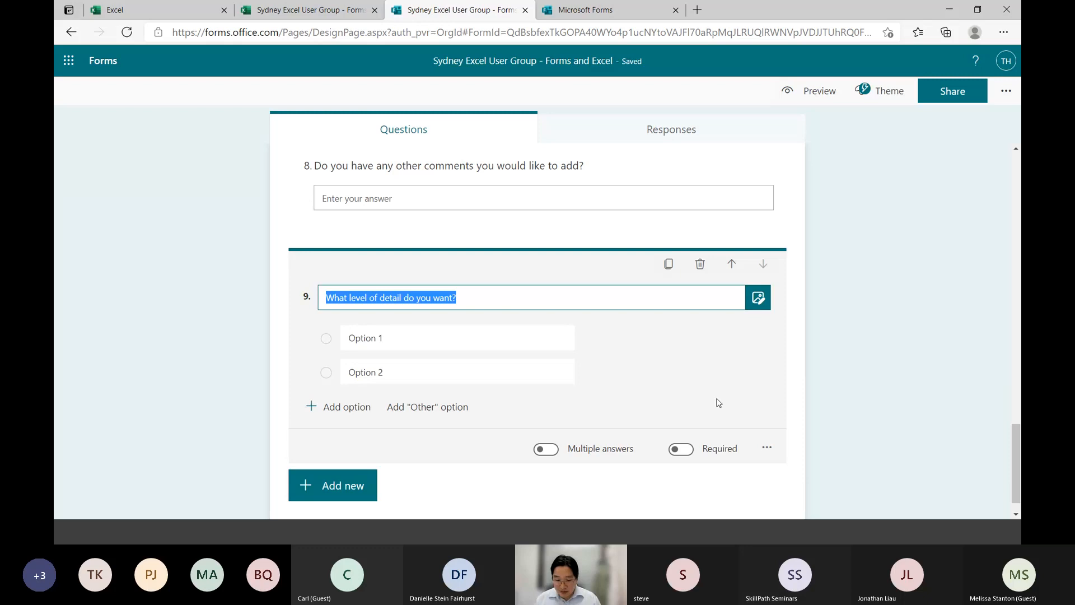
click(700, 265)
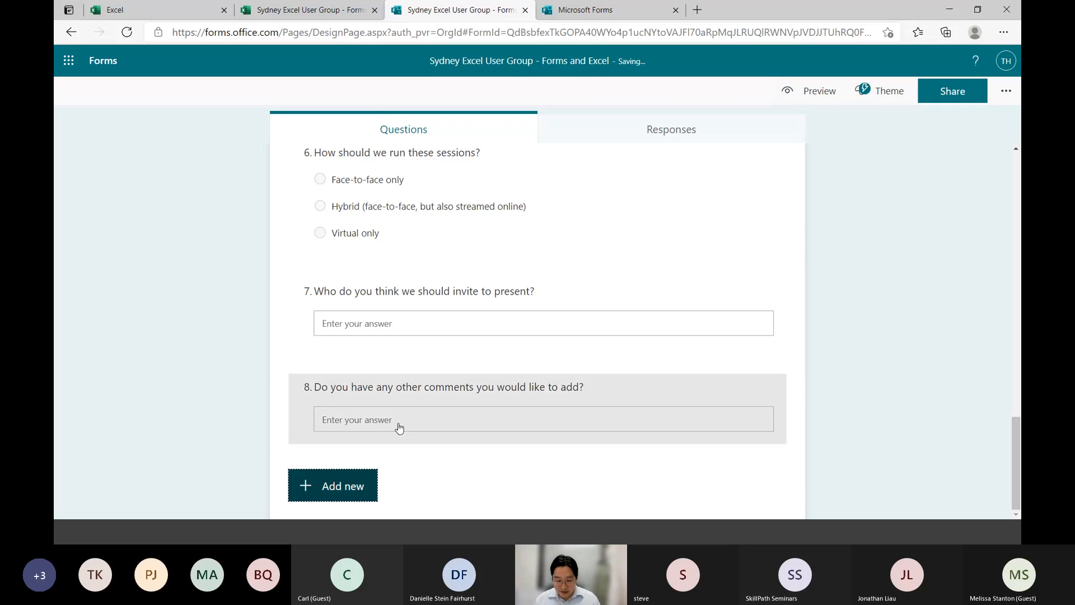
Share the form with the "Anyone can respond" setting and copy its response link
scroll(229, 407, up, 20)
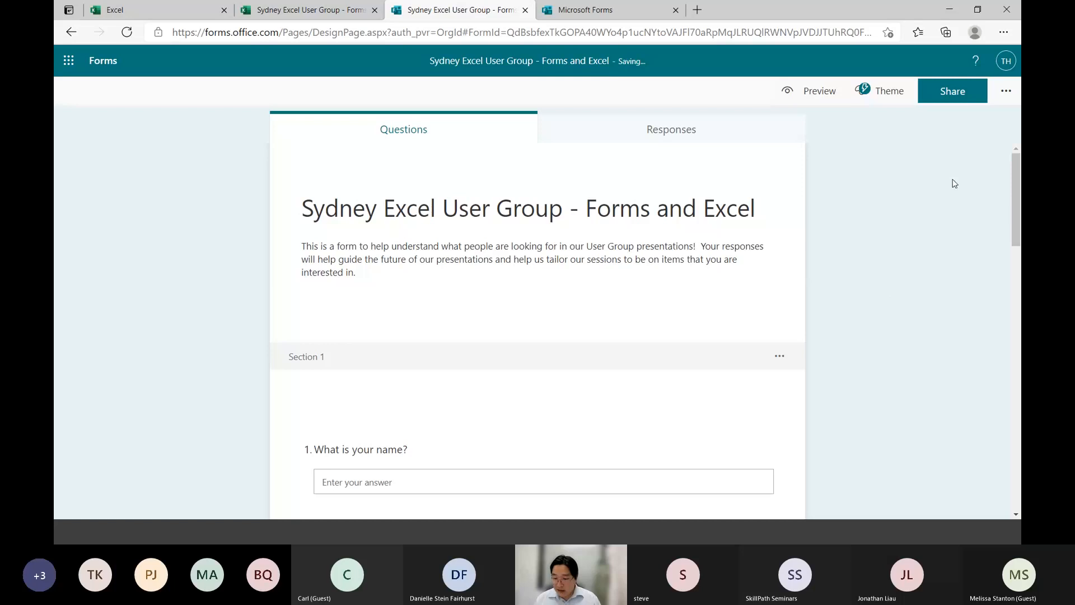
click(962, 88)
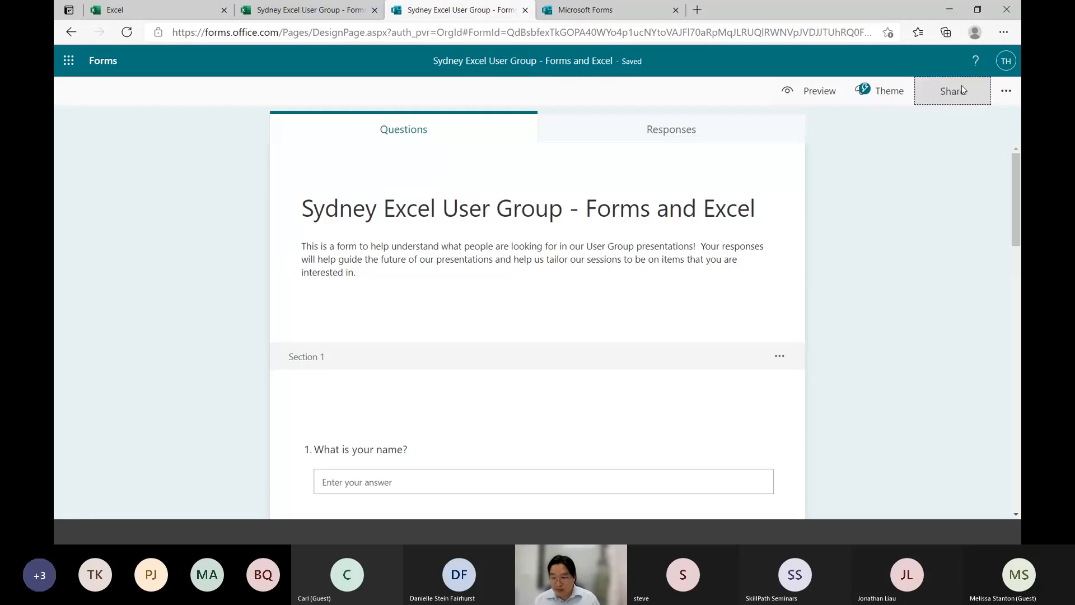
click(921, 171)
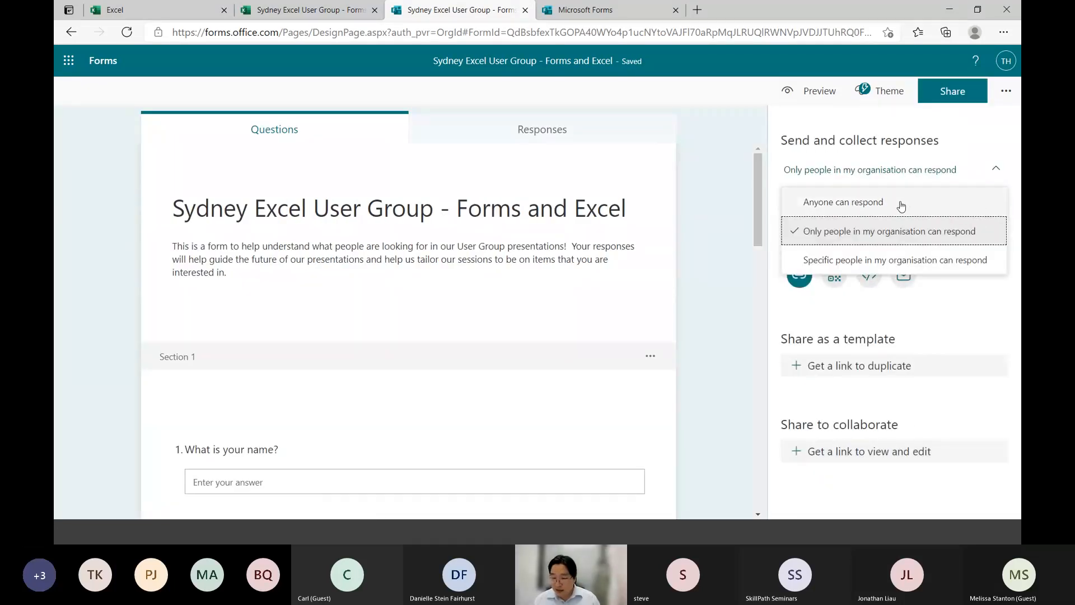
click(863, 205)
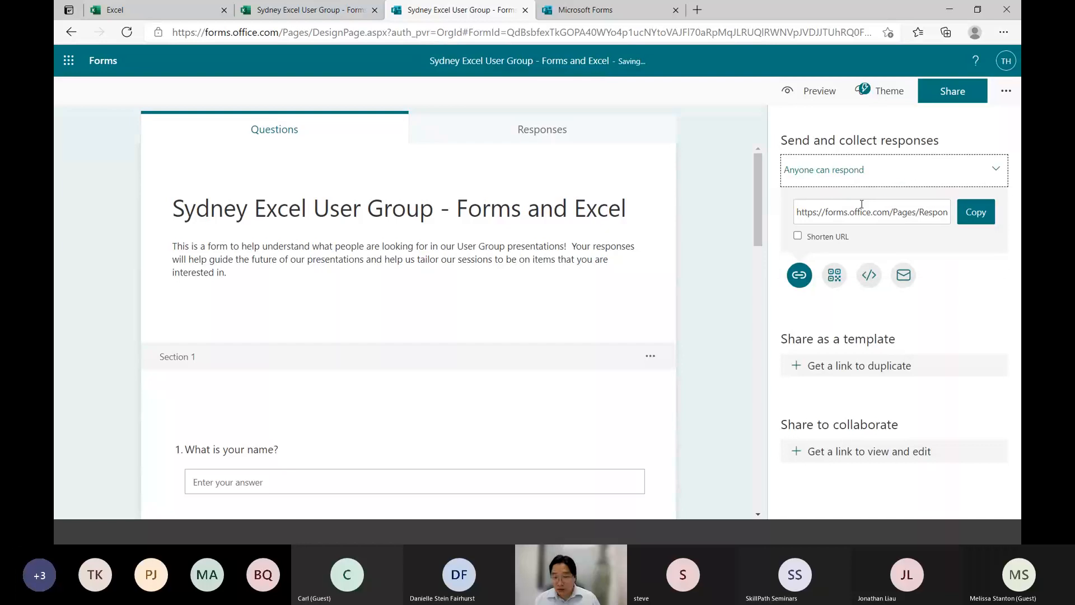
click(985, 215)
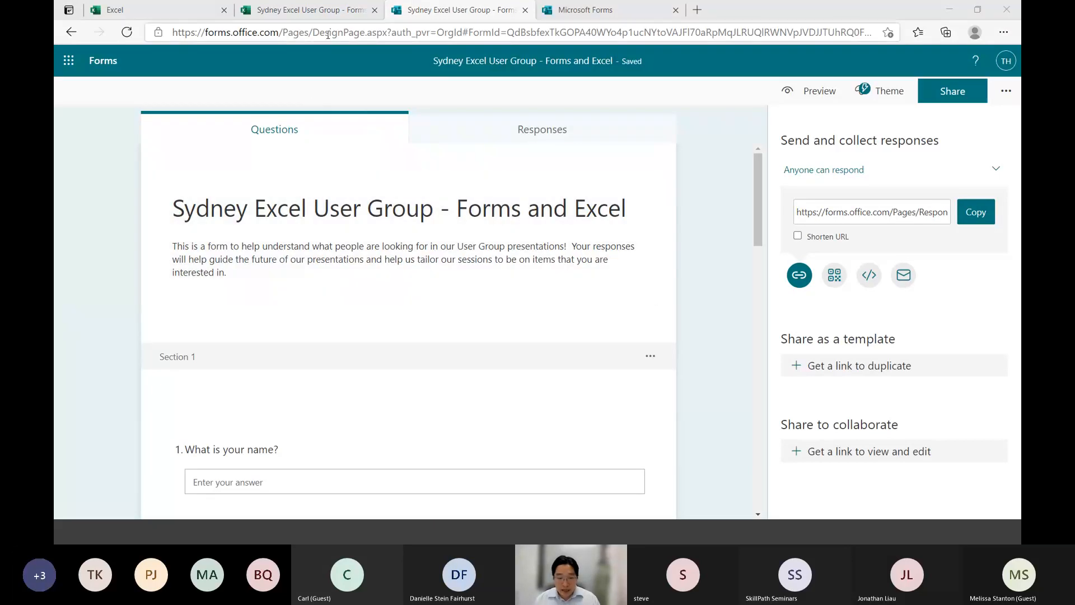
Switch to the Excel workbook and select cell A2 on the Form1 sheet
click(328, 13)
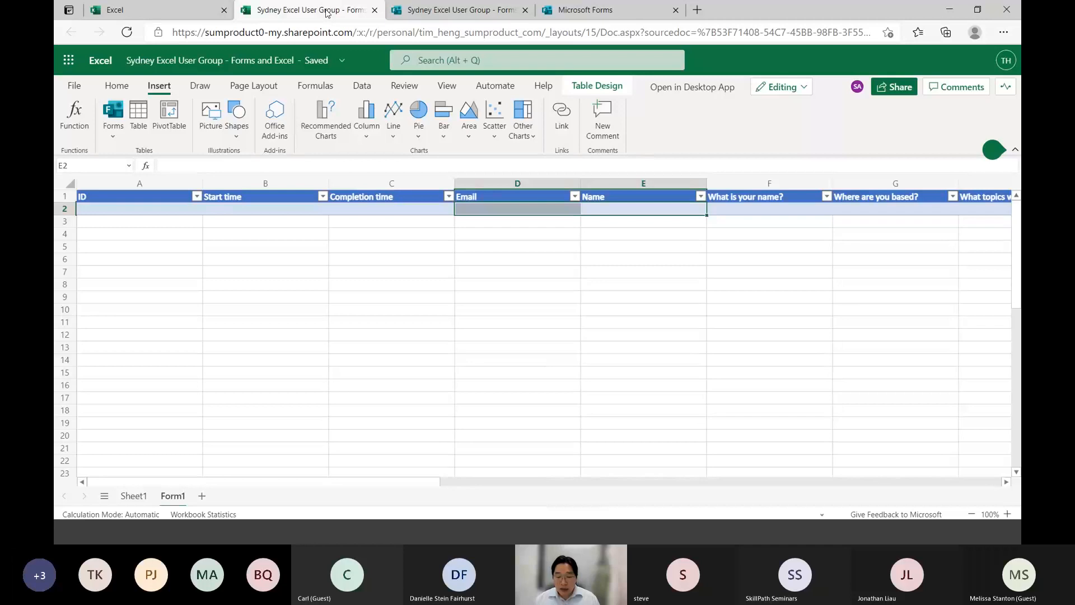
key(Home)
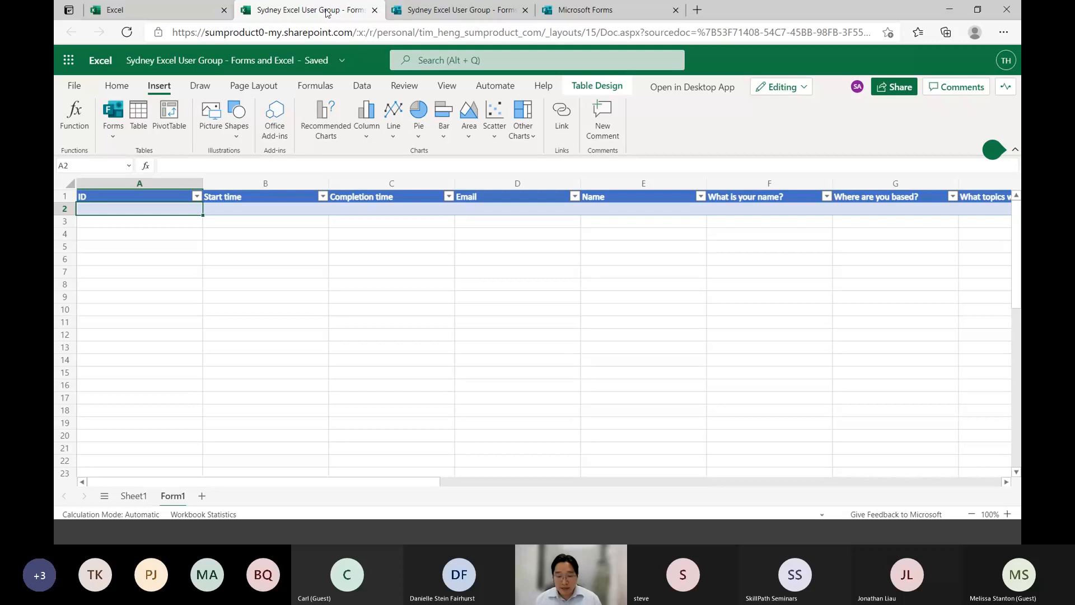
Return to the form in Microsoft Forms, download its QR code for respondents and open the downloaded image
click(285, 14)
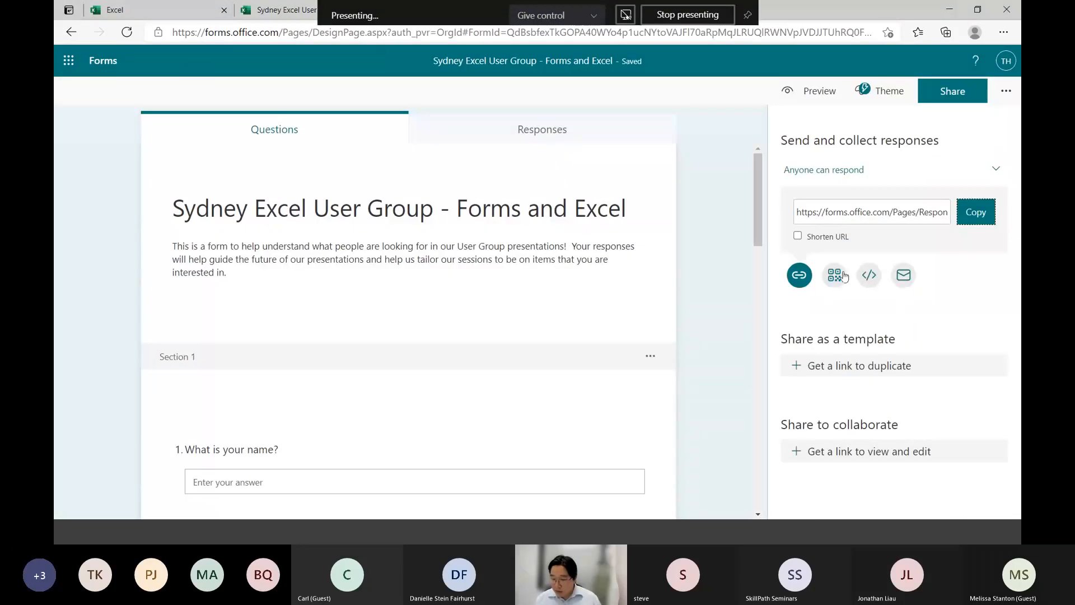
click(834, 275)
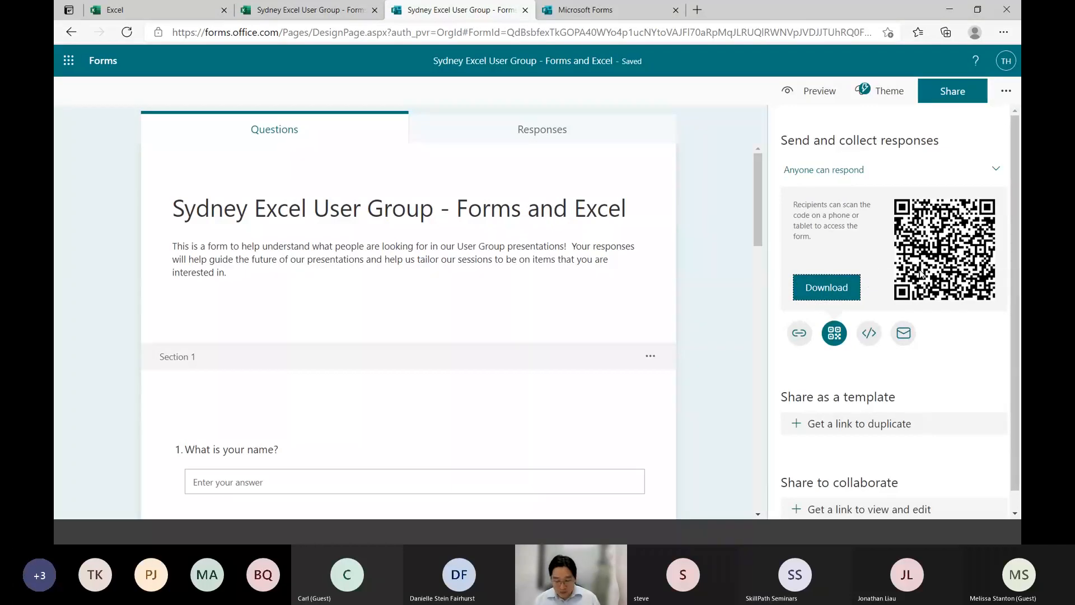
click(843, 287)
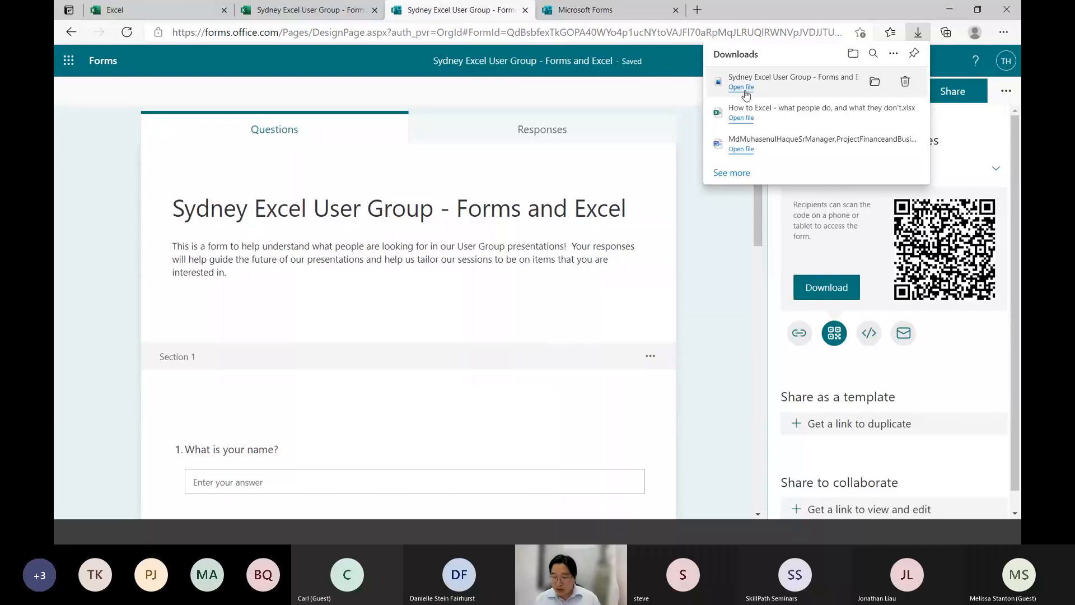
click(742, 88)
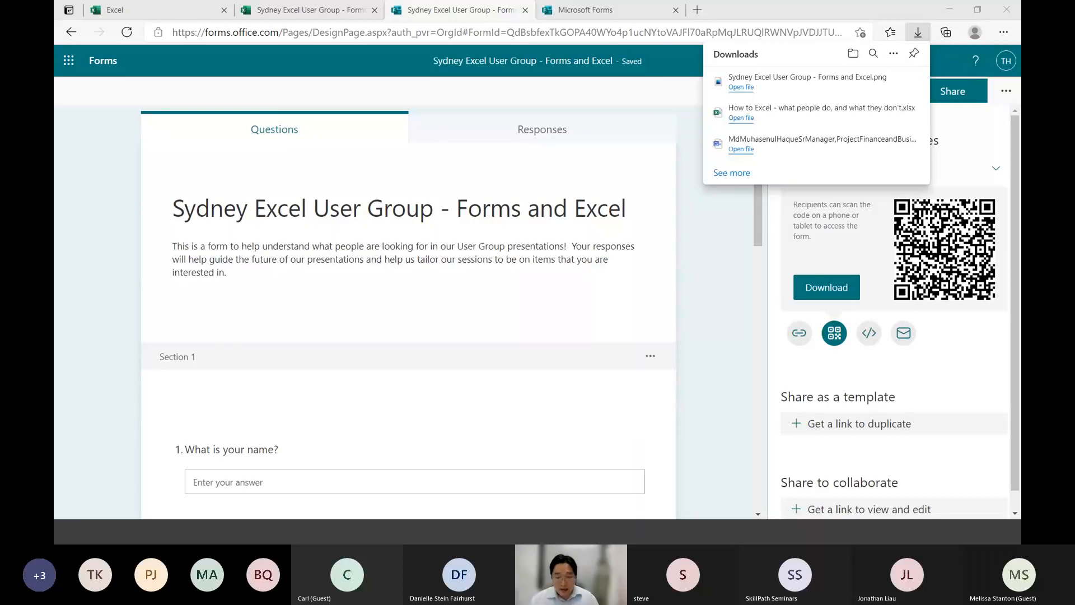
Switch to the Excel workbook and check the Form1 sheet for incoming responses
click(332, 11)
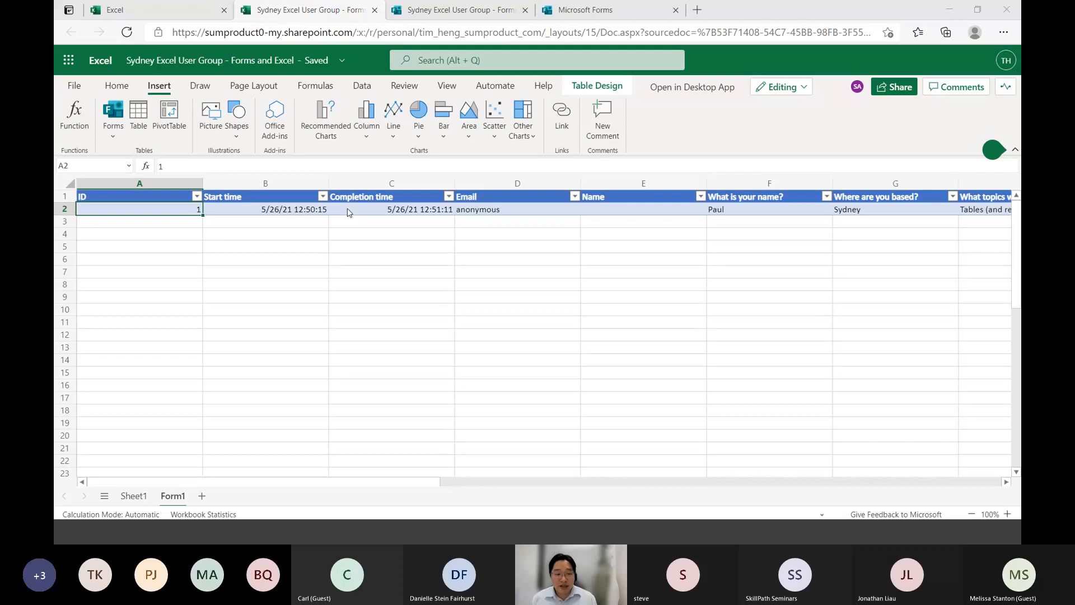
key(alt+Tab)
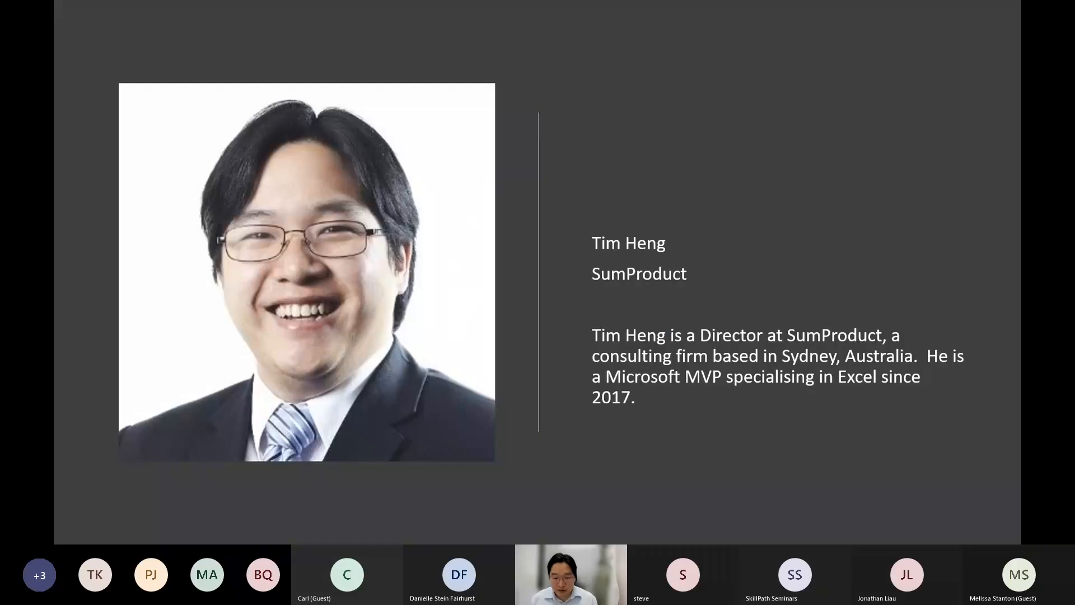
key(Right)
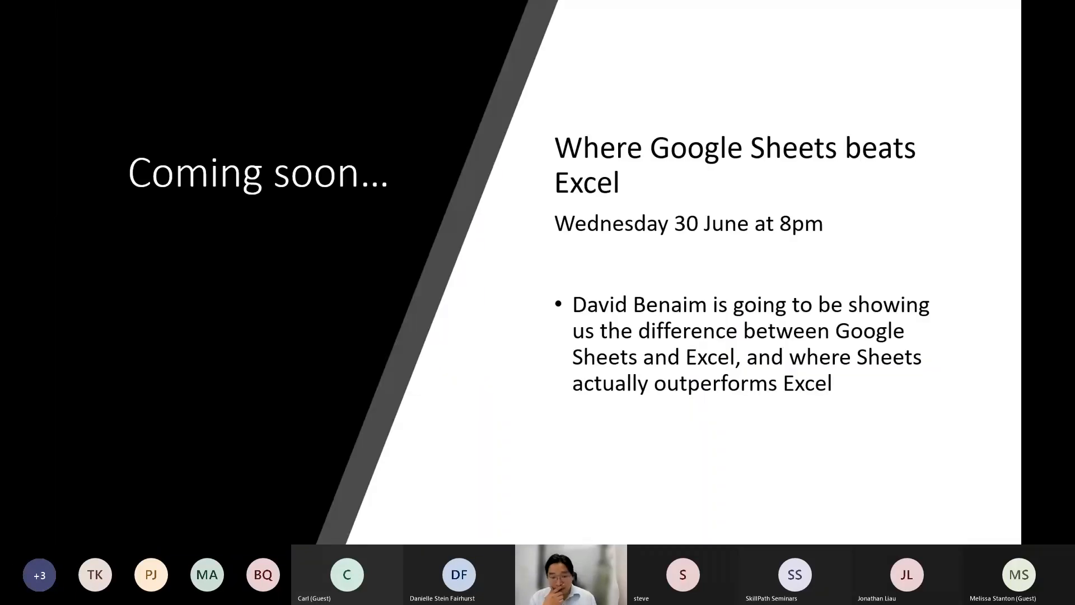